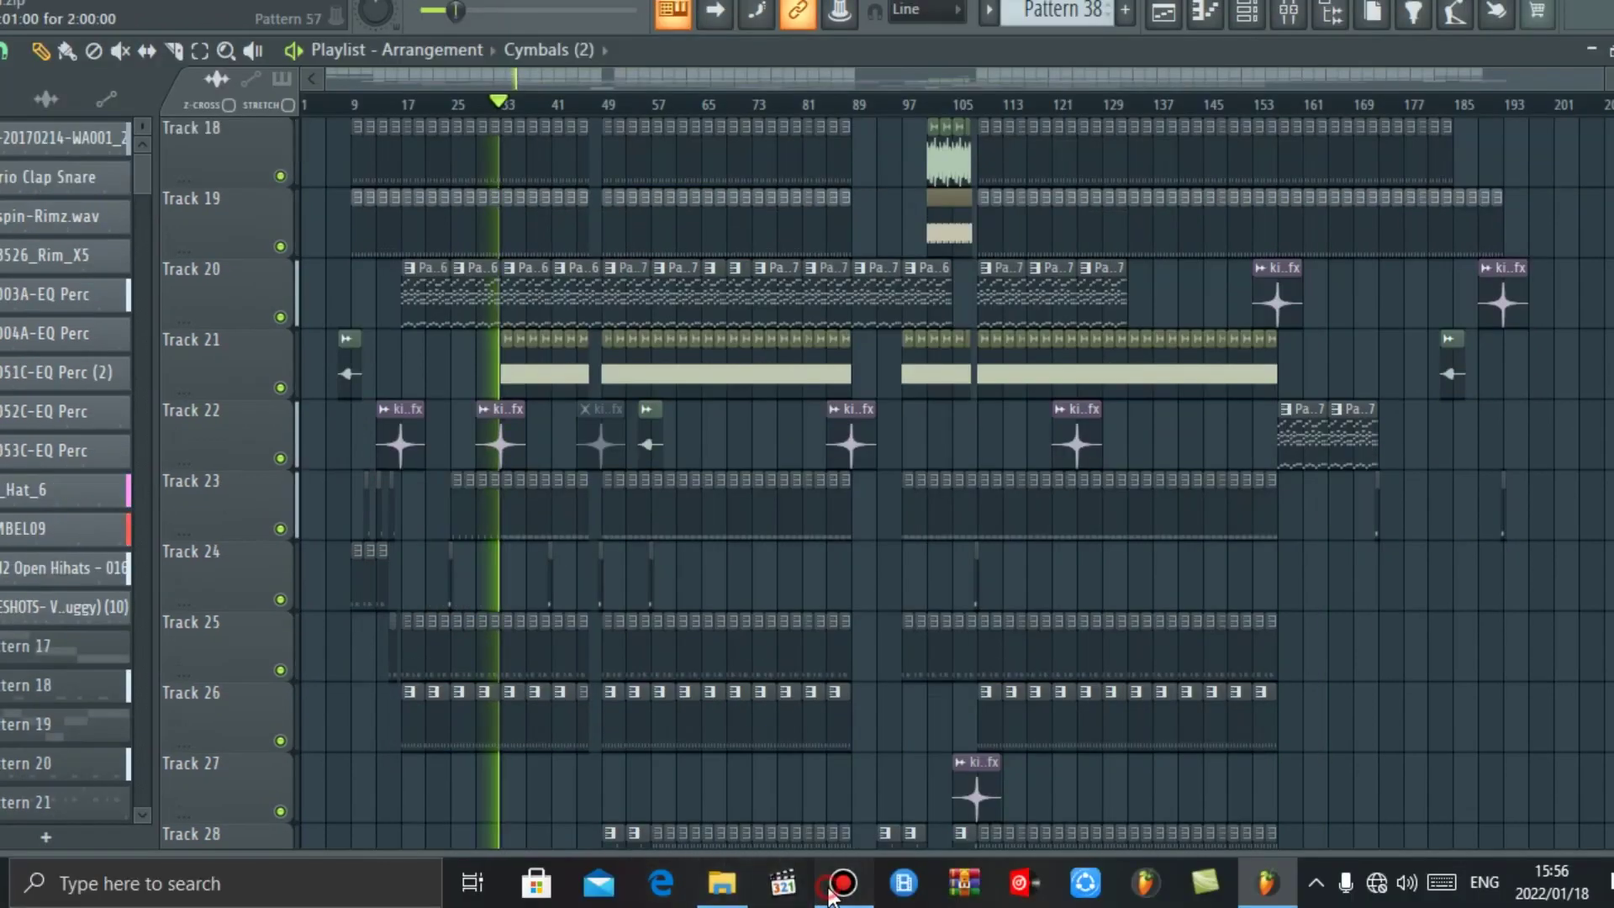
click(830, 893)
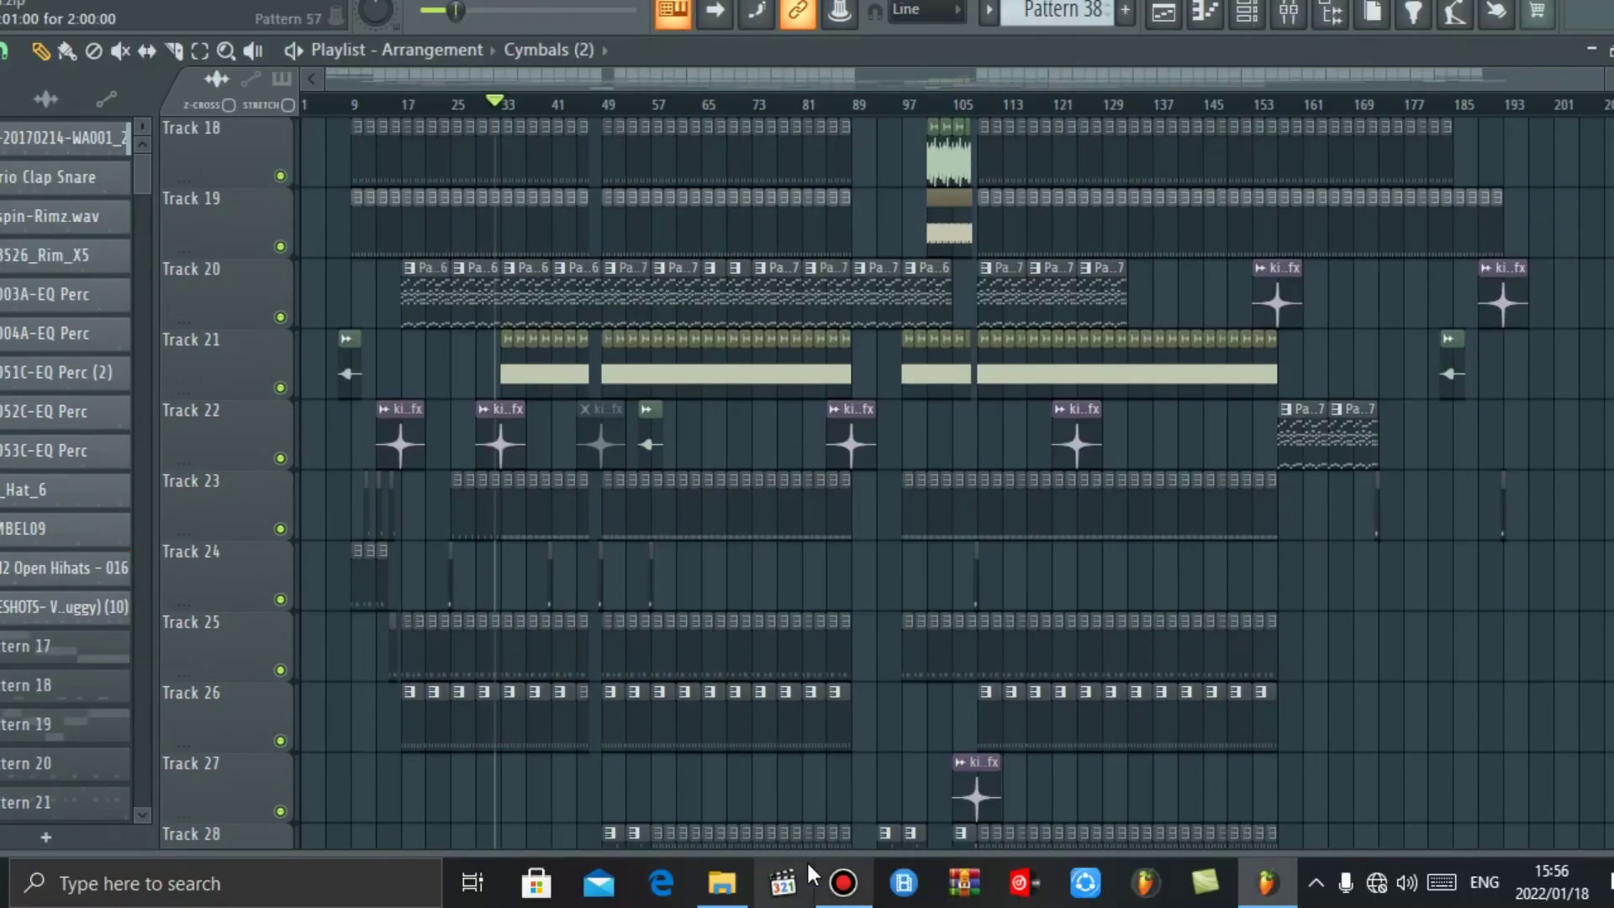
click(843, 883)
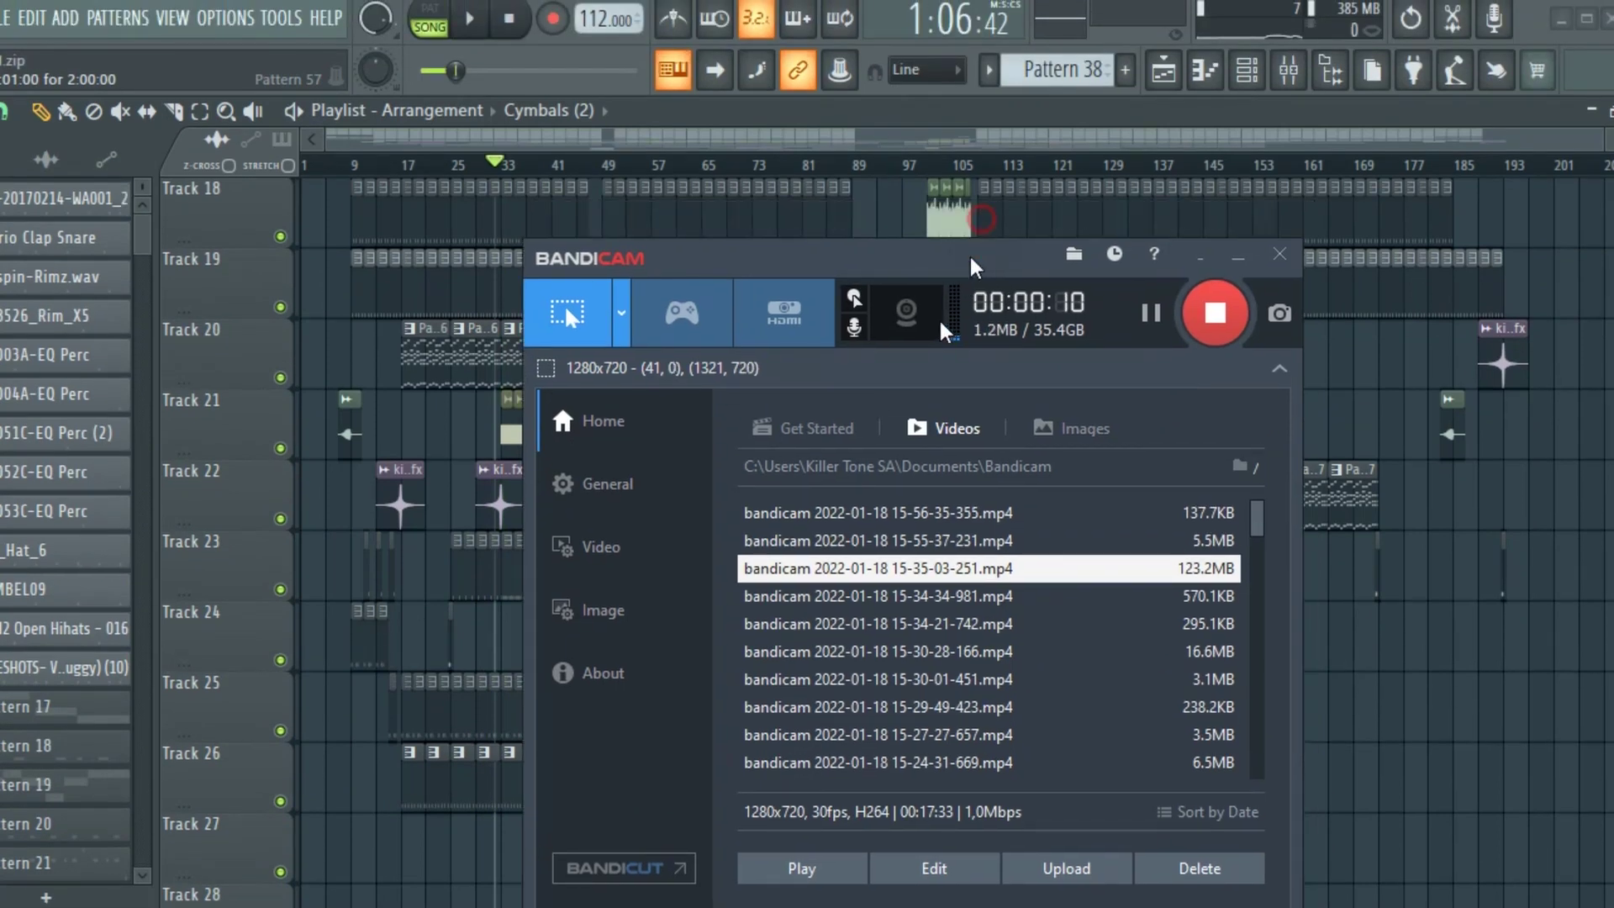
drag(988, 160, 939, 371)
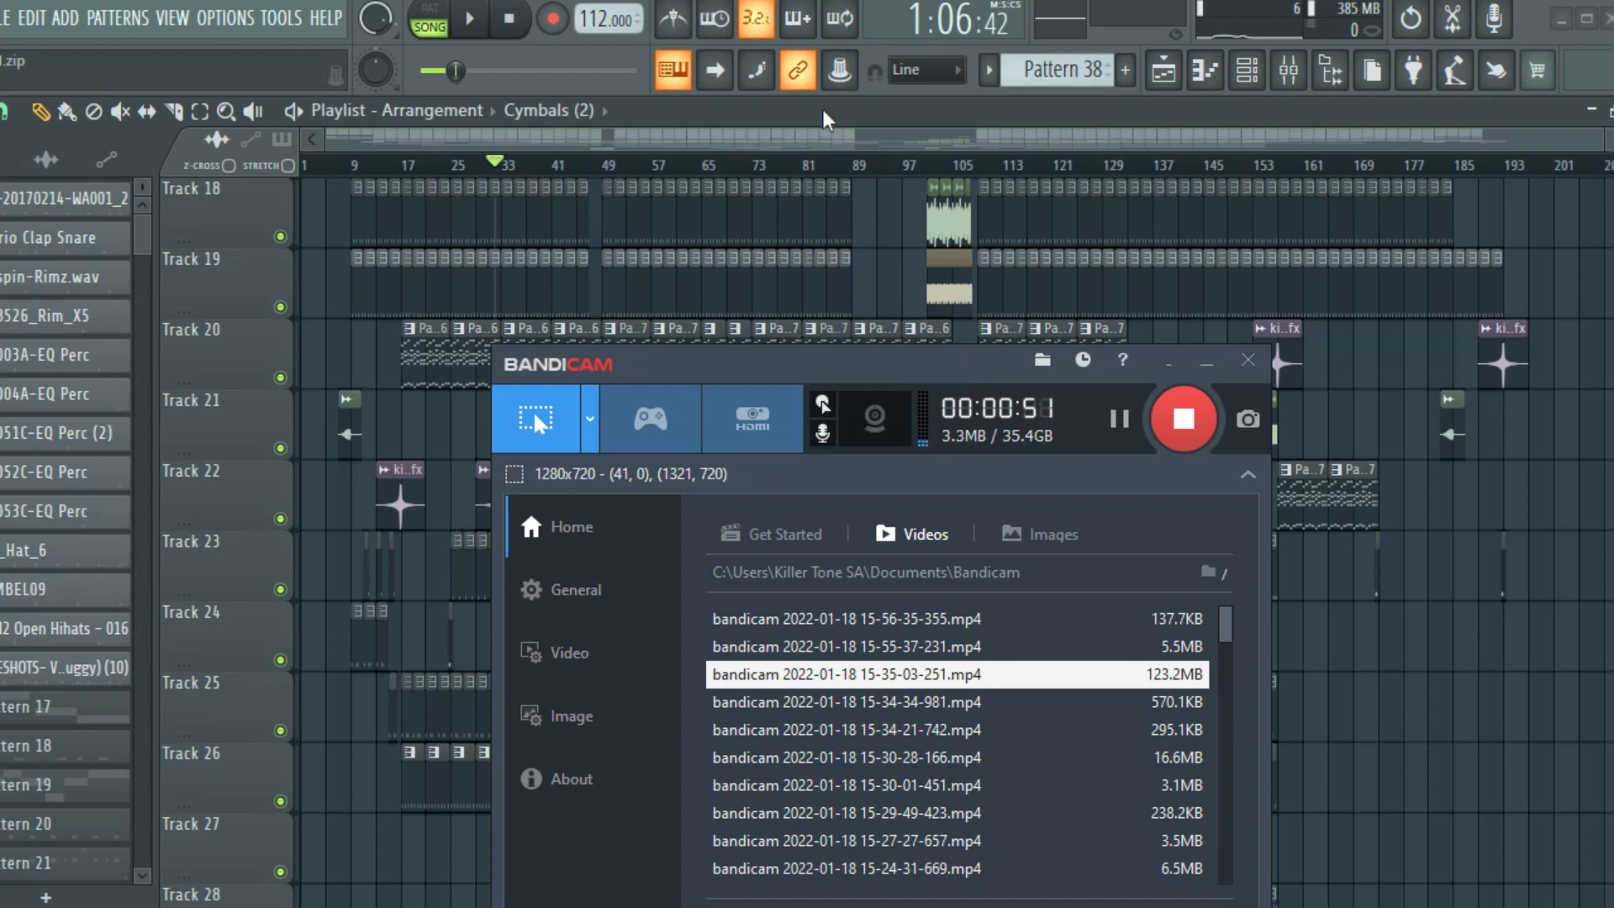
click(796, 141)
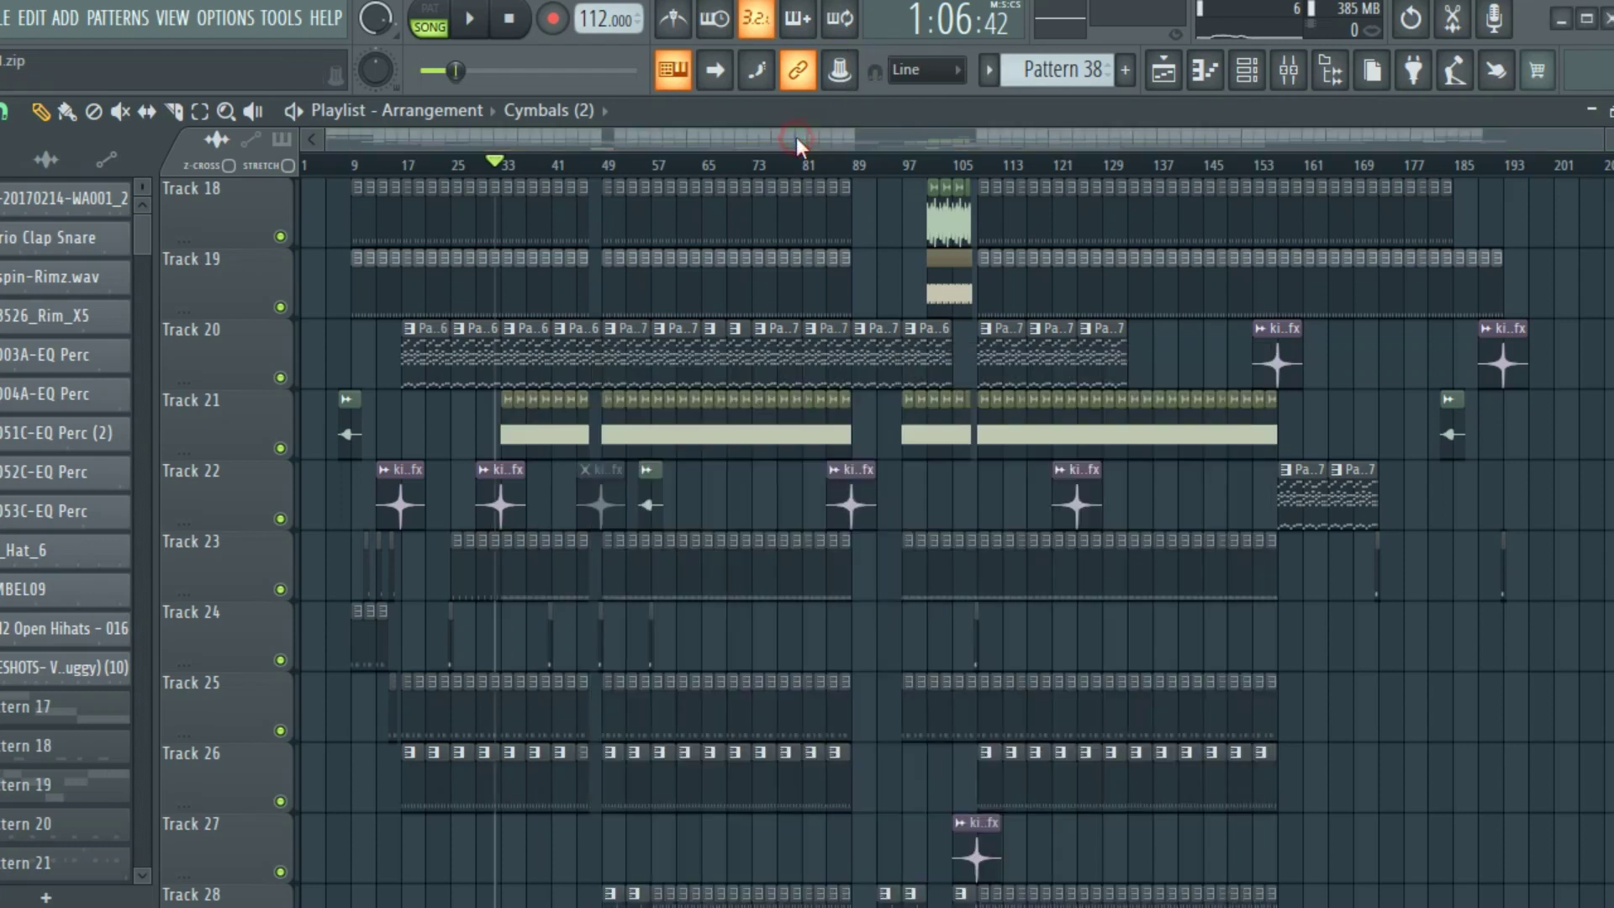
Play the arrangement from about bar 28 to listen through the song, and stop playback near bar 87
click(478, 164)
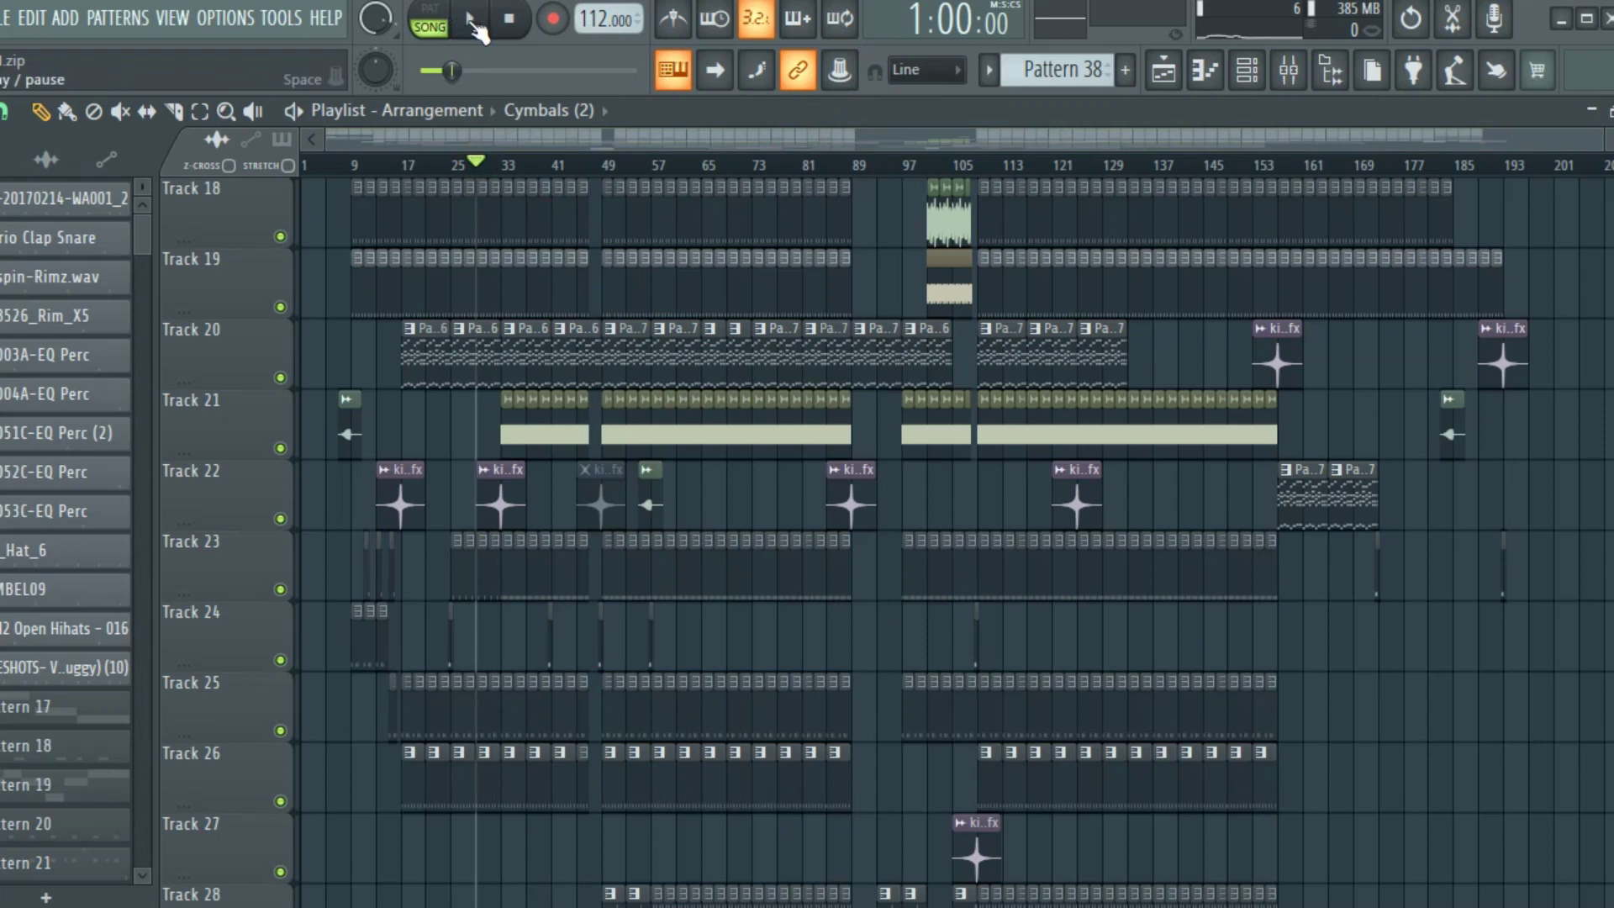
click(472, 20)
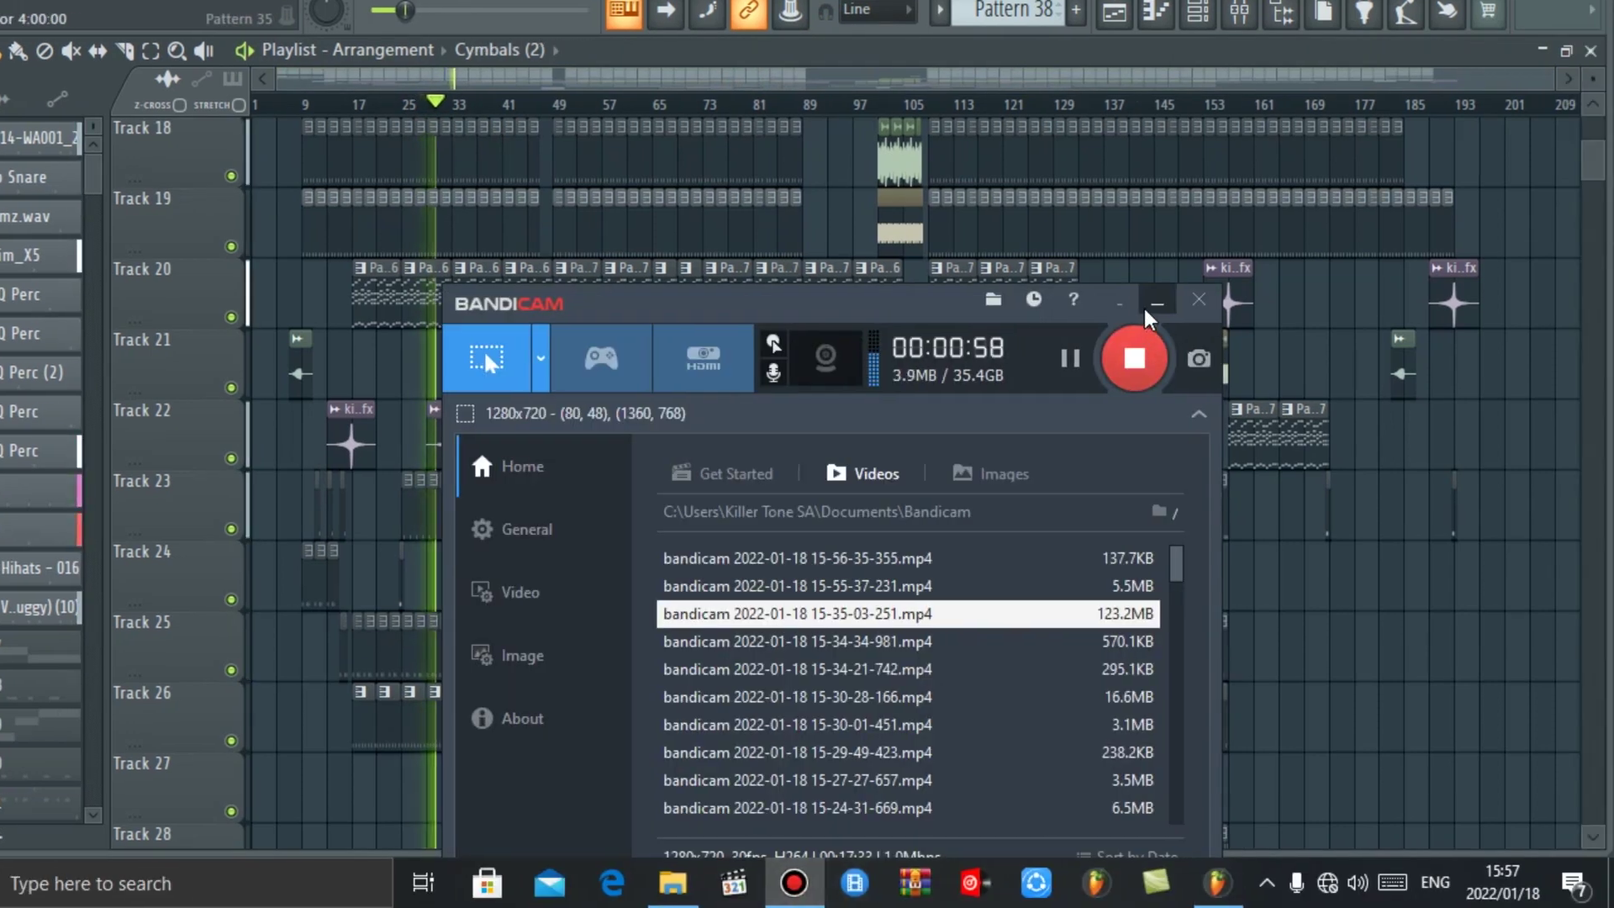
click(1203, 316)
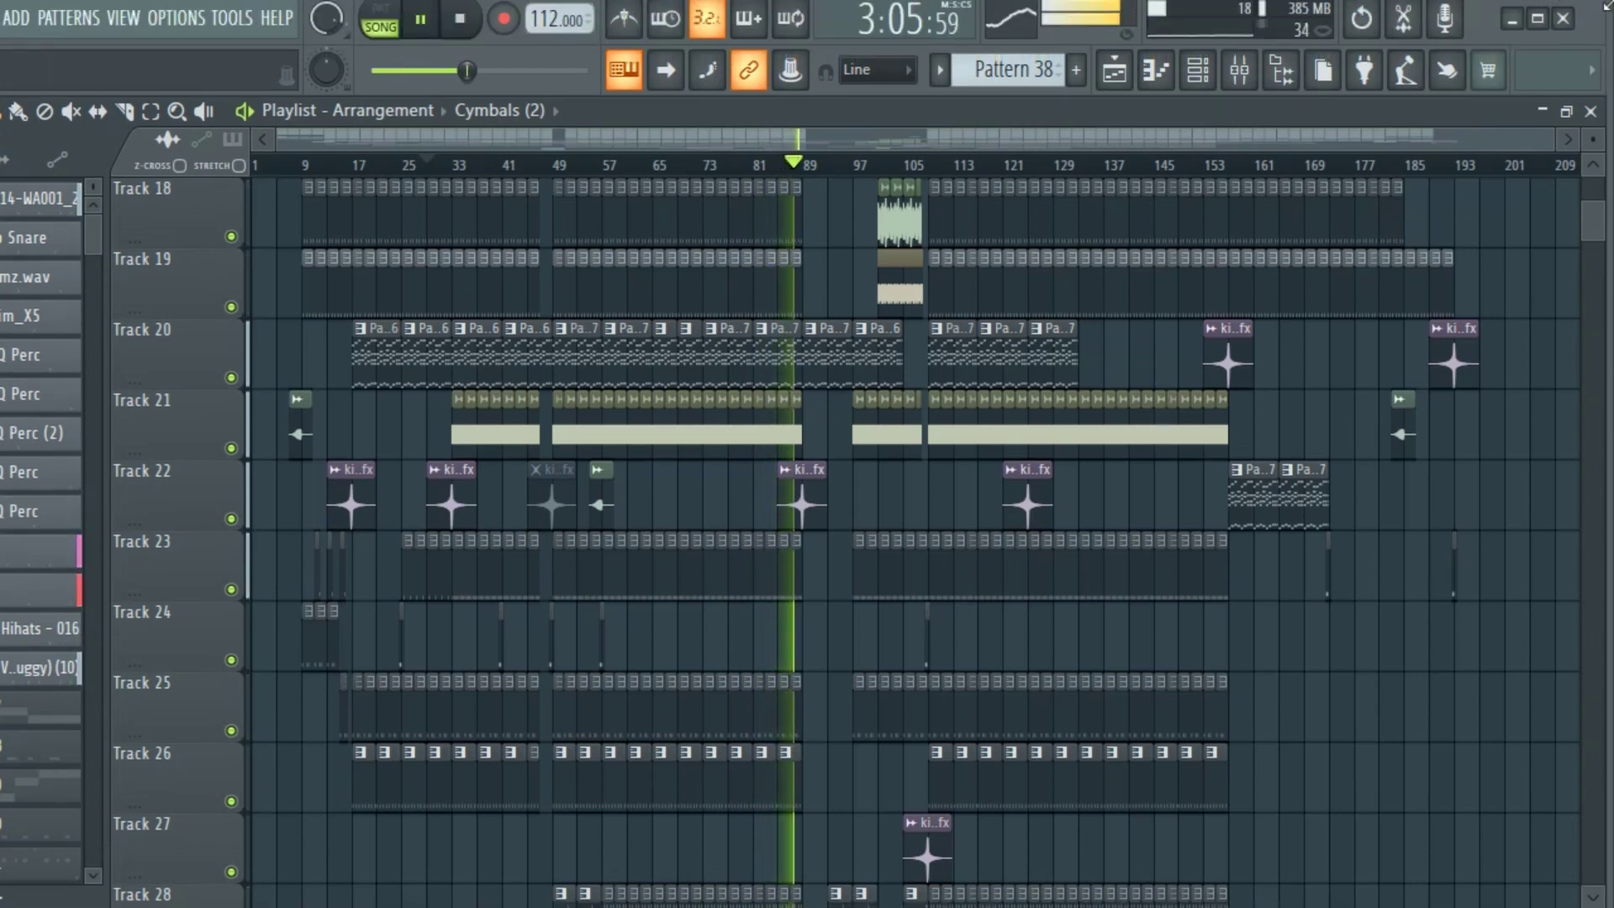
key(space)
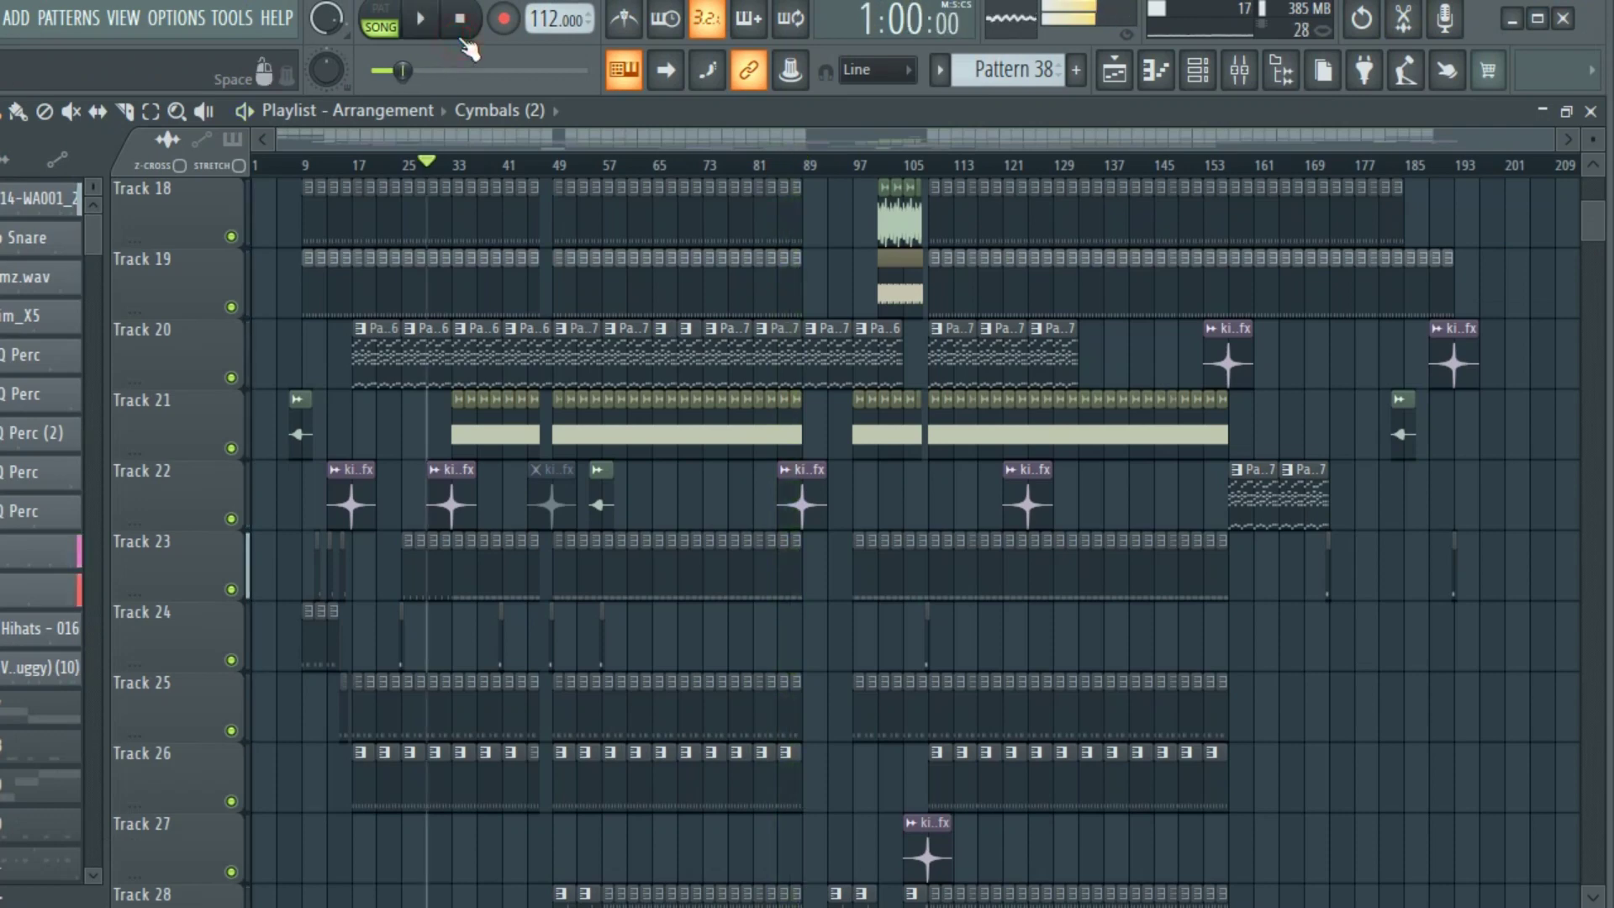
Open the channel rack, select the VN-20170214-WA001_2 pattern and play it in pattern mode
click(1198, 70)
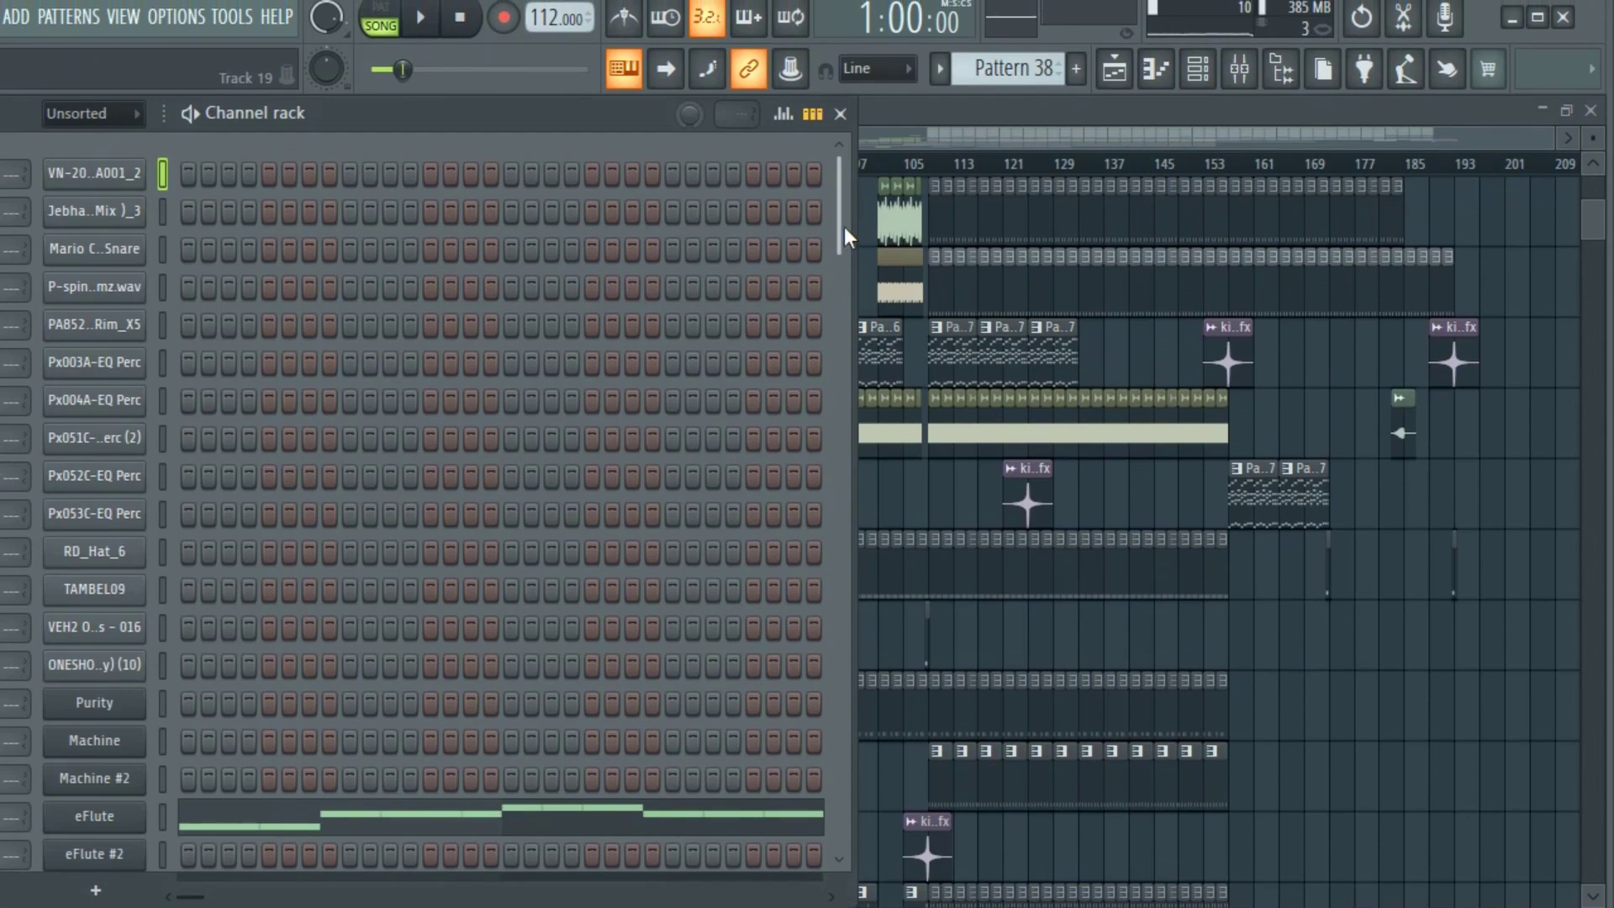
drag(844, 215, 445, 185)
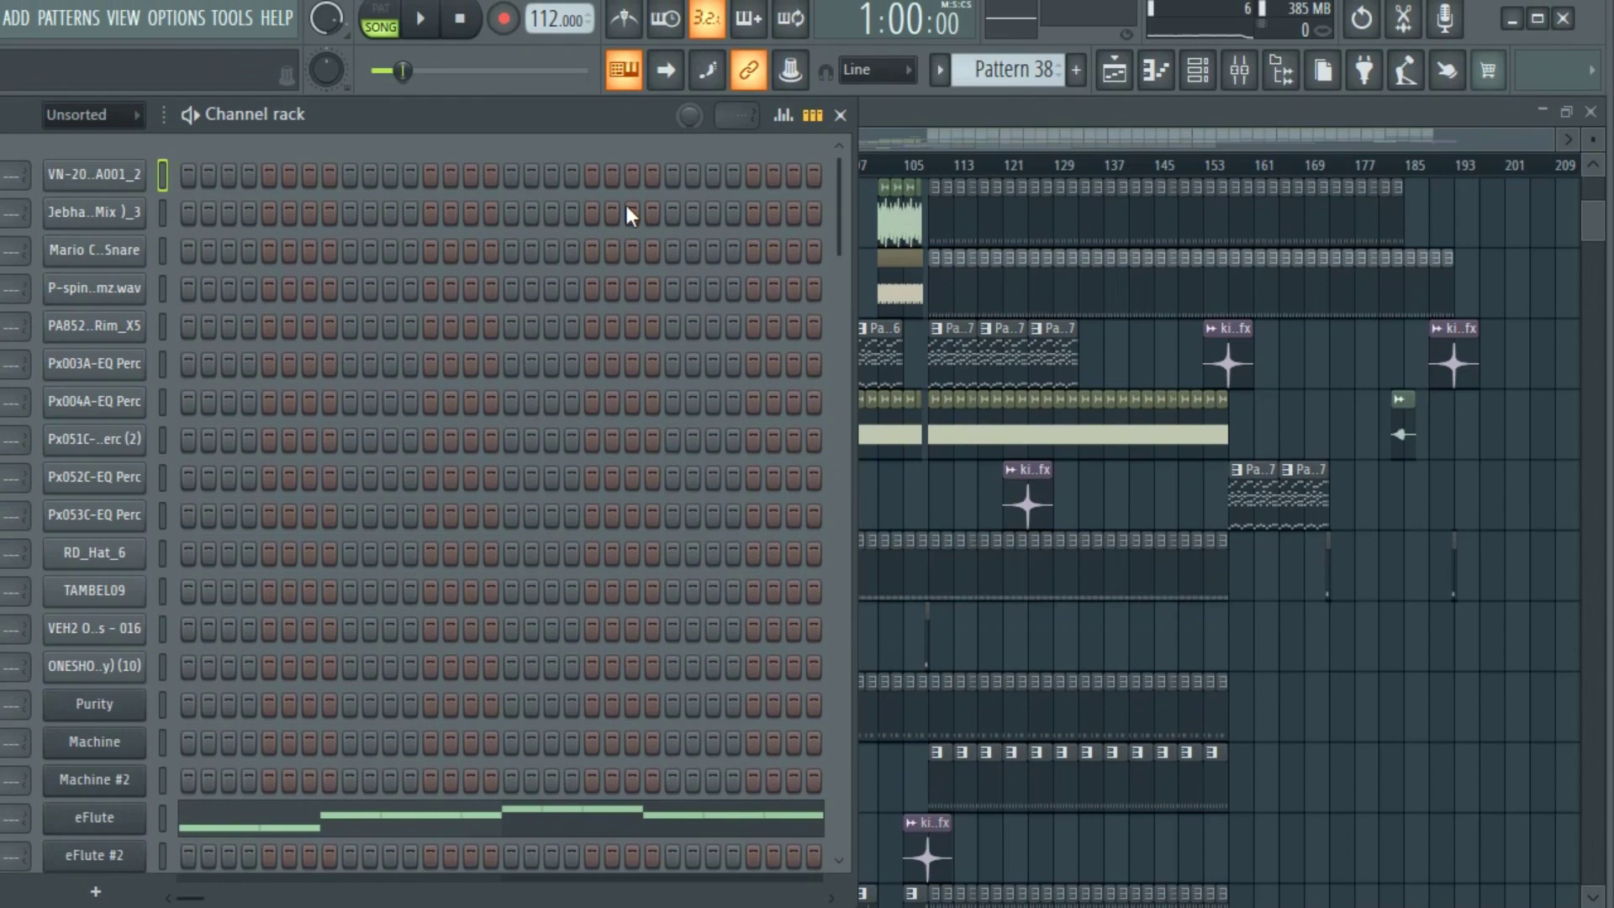
scroll(1009, 69, up, 5)
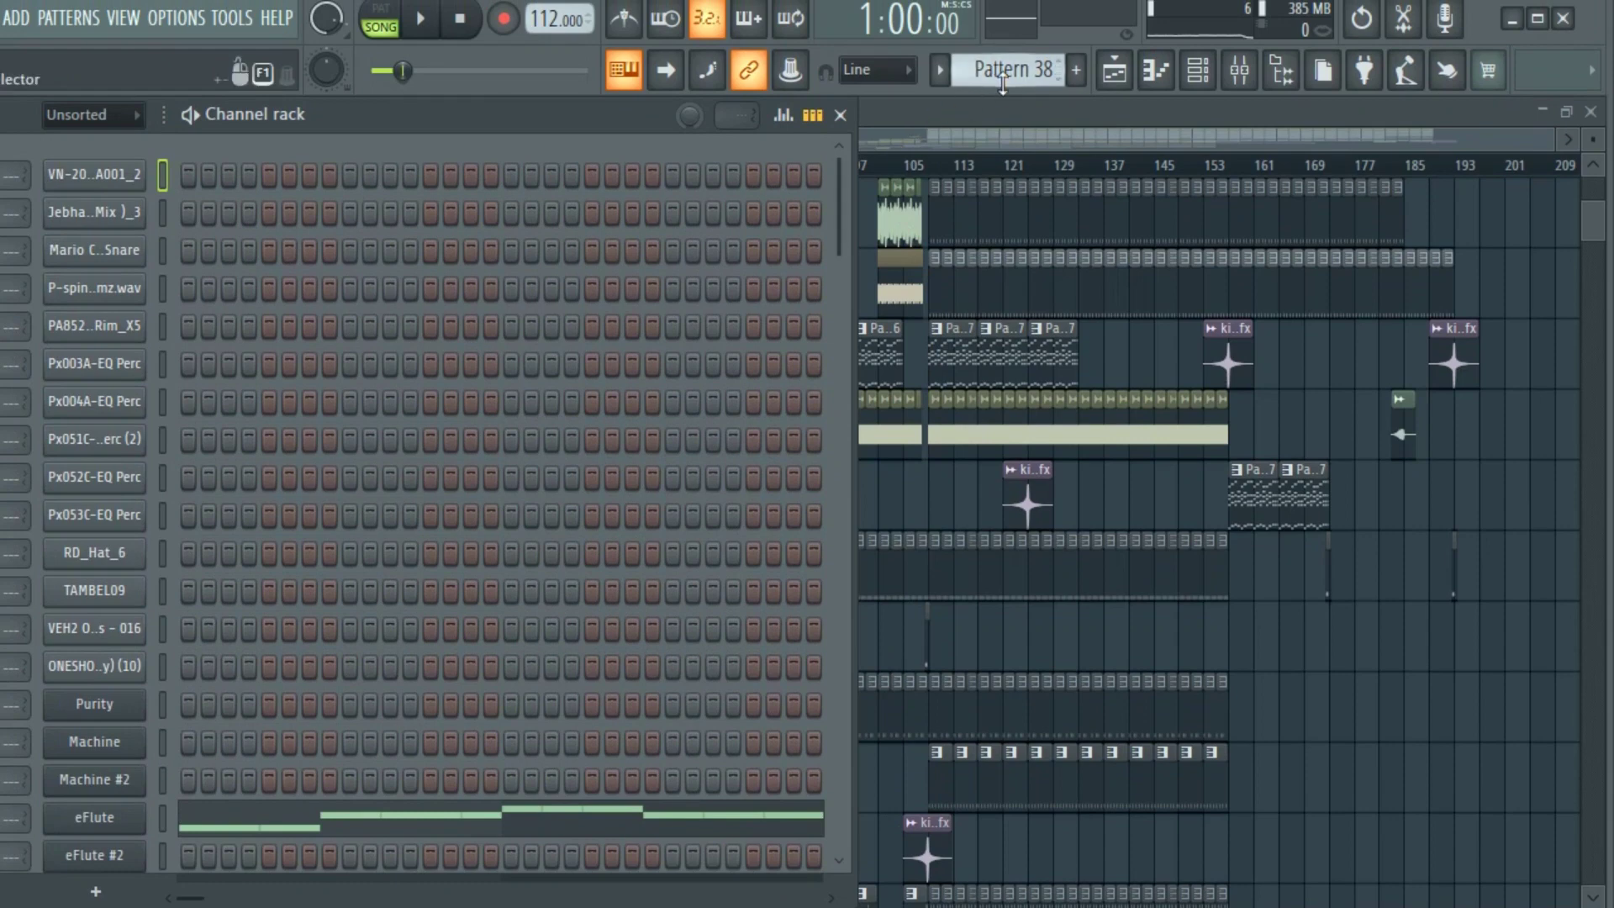
scroll(1009, 70, up, 2)
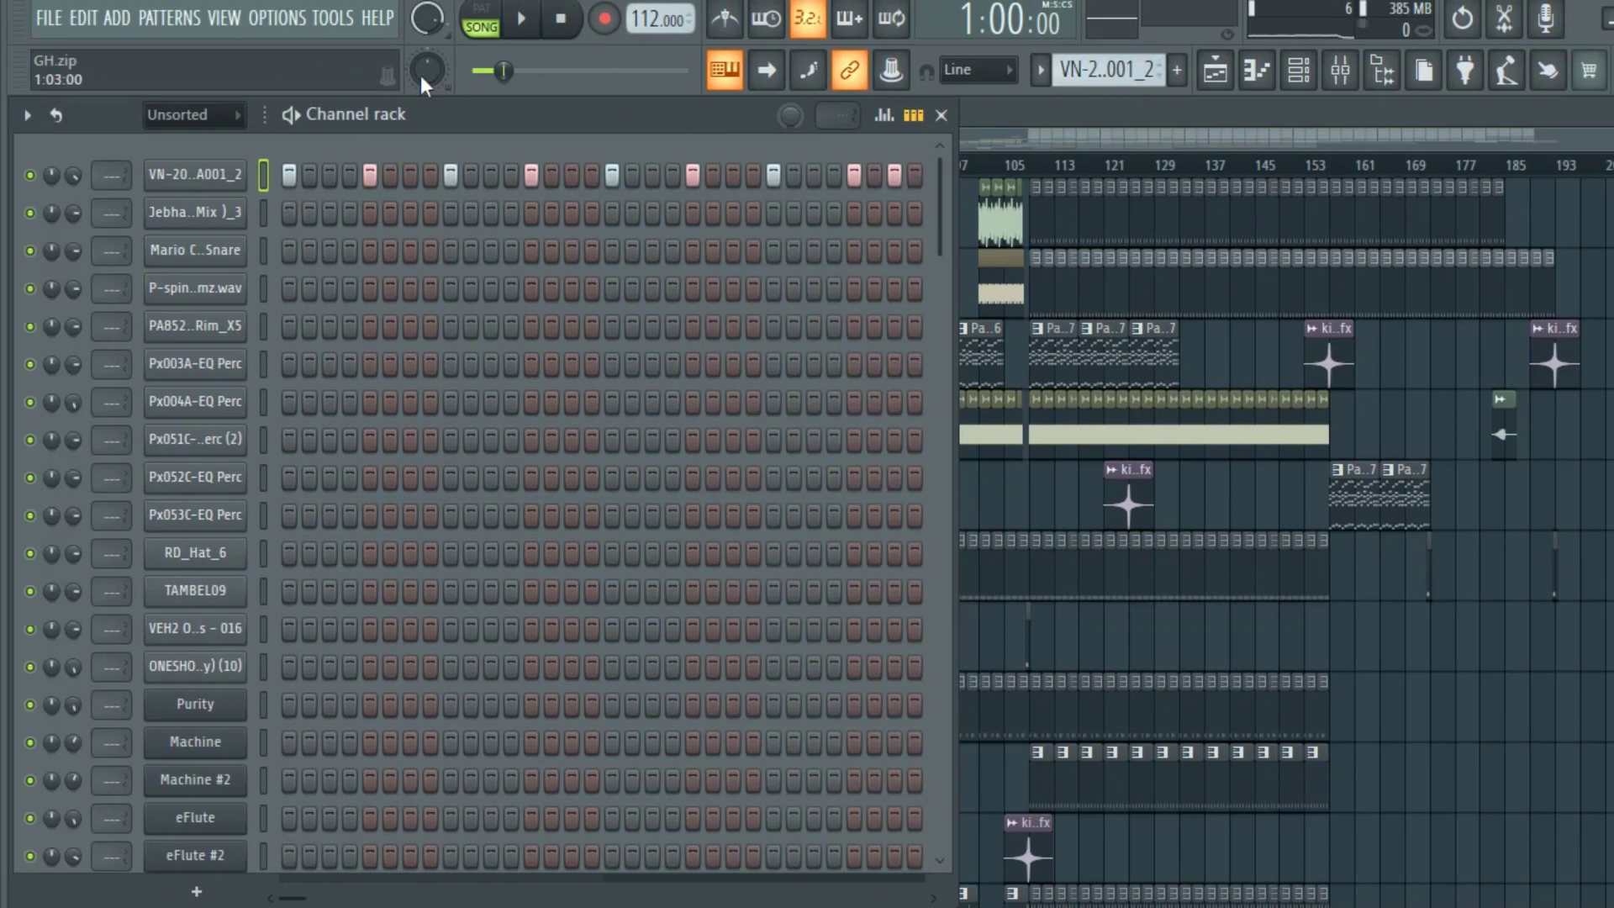
click(481, 17)
click(522, 18)
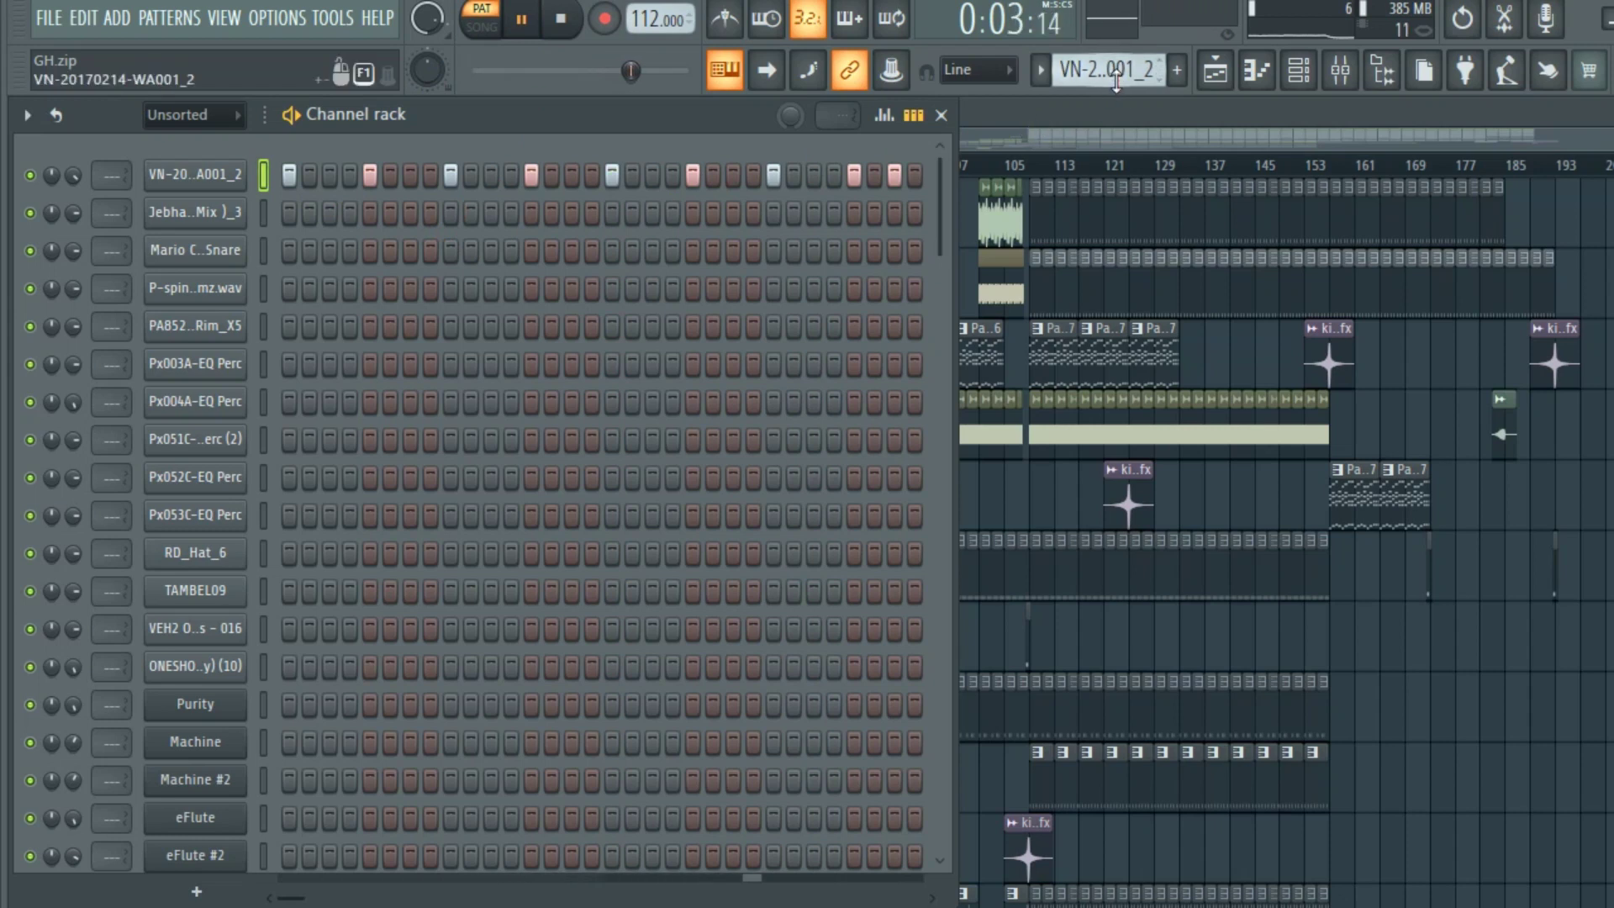
Audition the drum patterns one by one from Mario Clap Snare through the rim patterns to Px051C-EQ Perc (2)
scroll(1118, 81, down, 1)
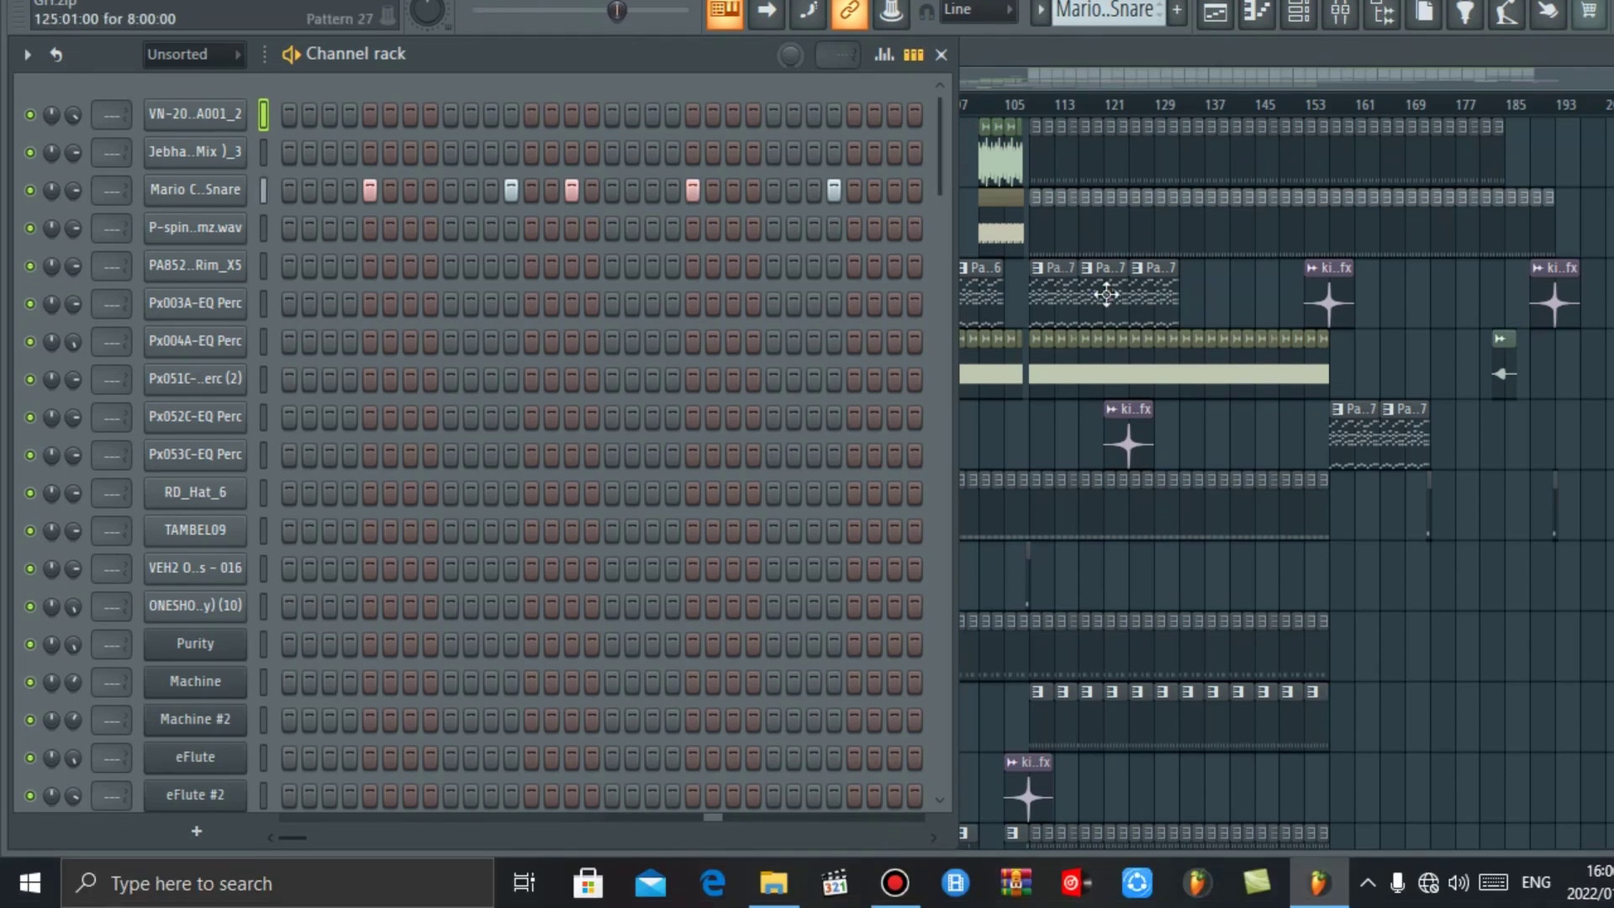
mouse_move(959, 451)
mouse_down()
mouse_move(1127, 436)
mouse_move(967, 454)
mouse_up()
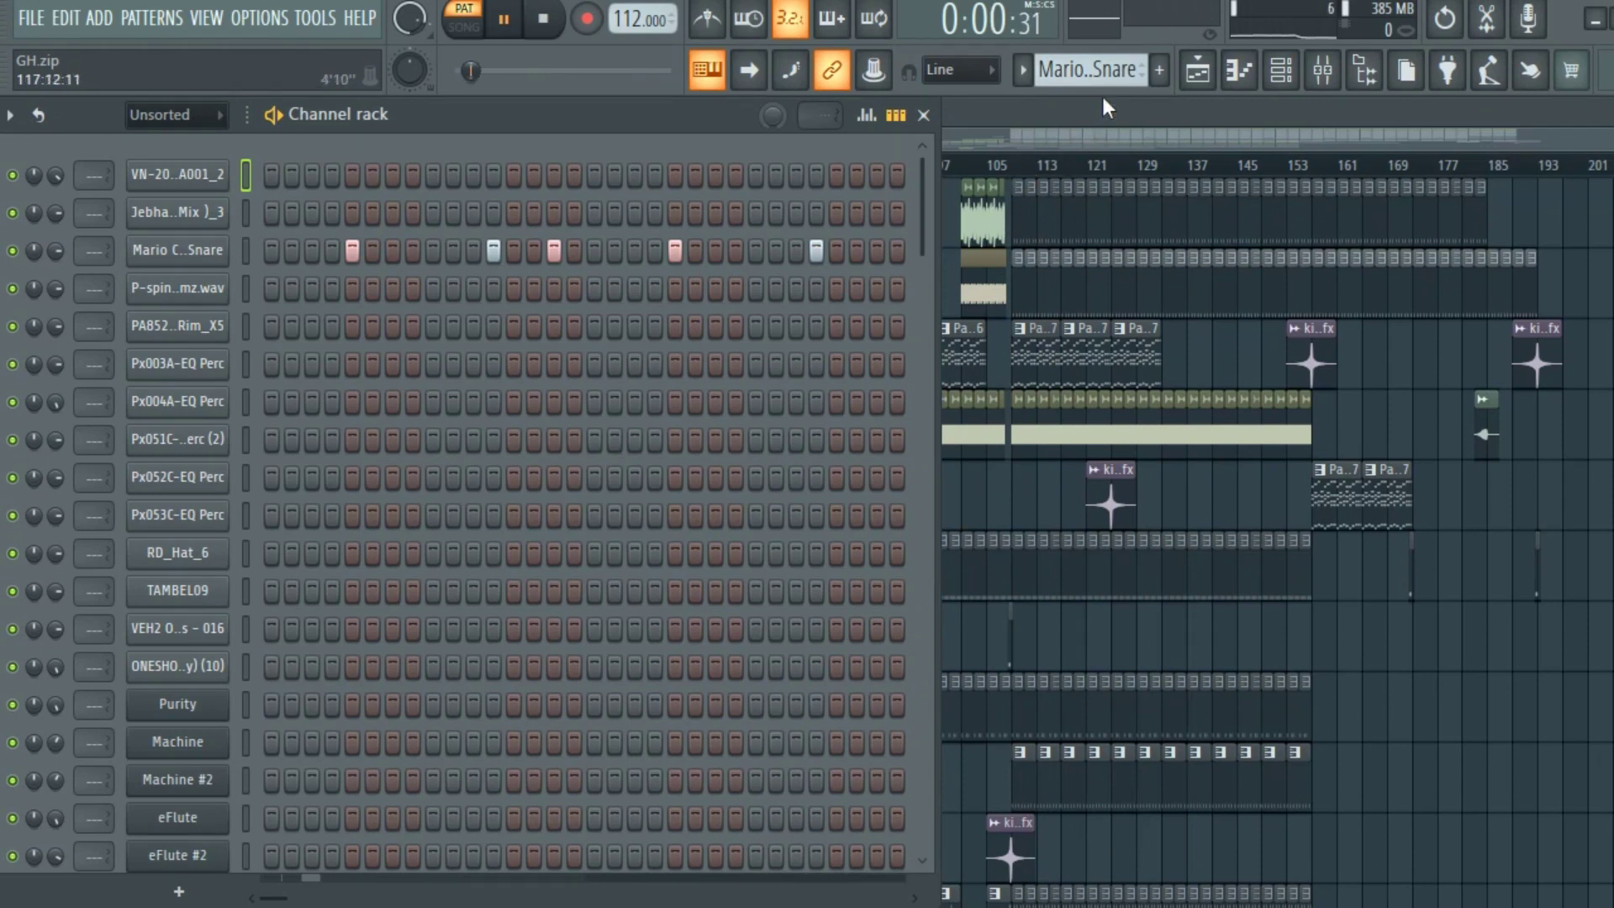
scroll(1088, 70, down, 1)
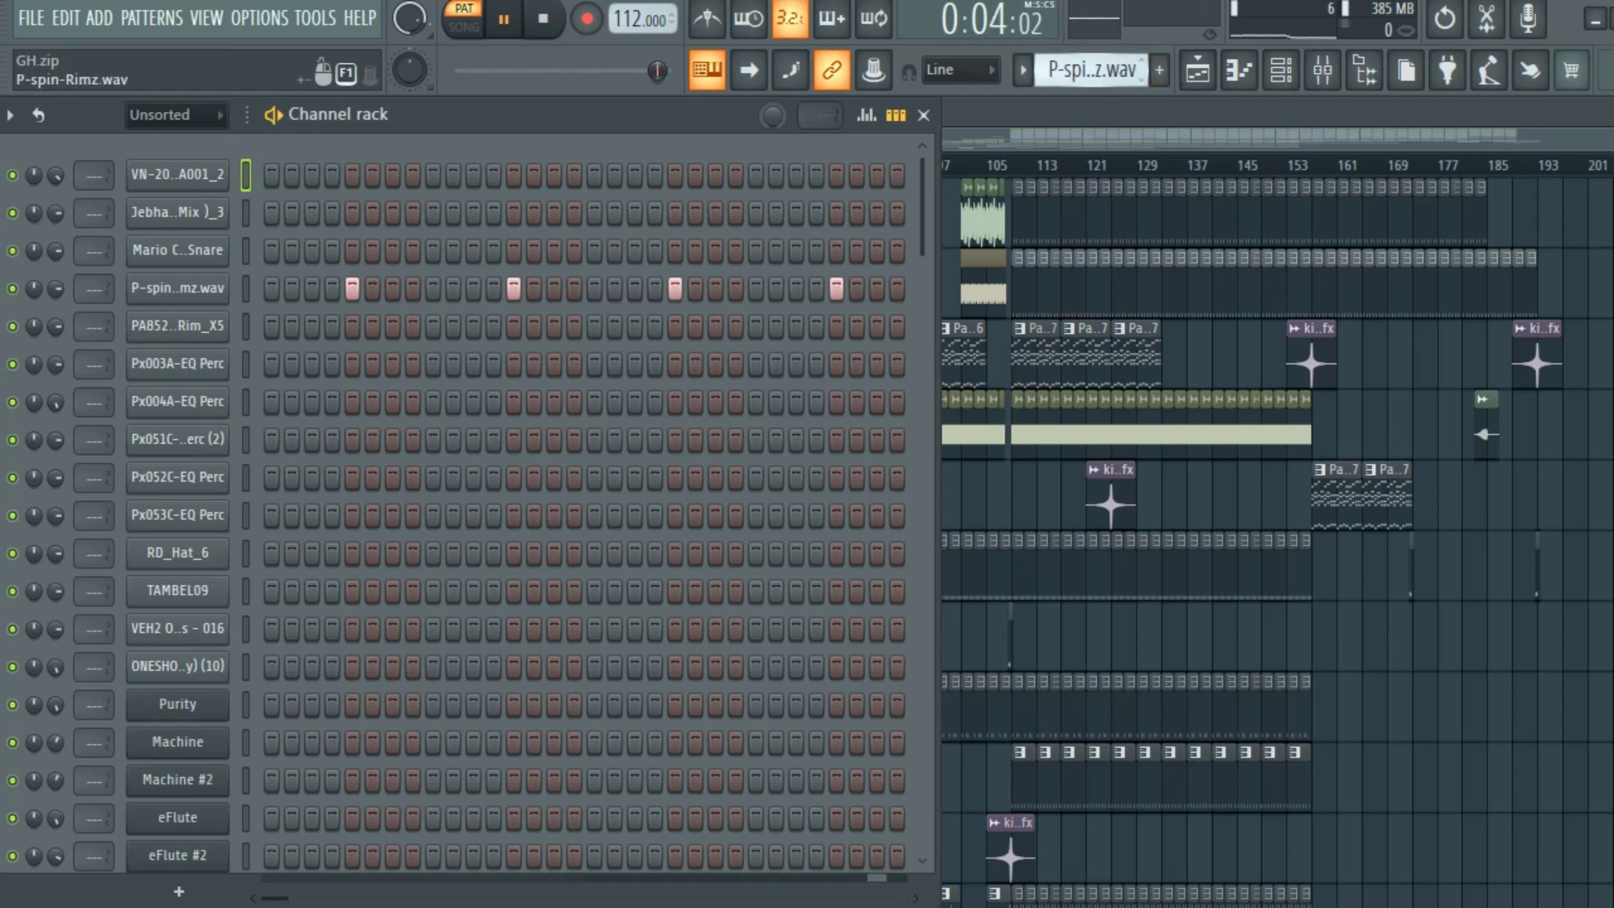
scroll(1111, 76, down, 1)
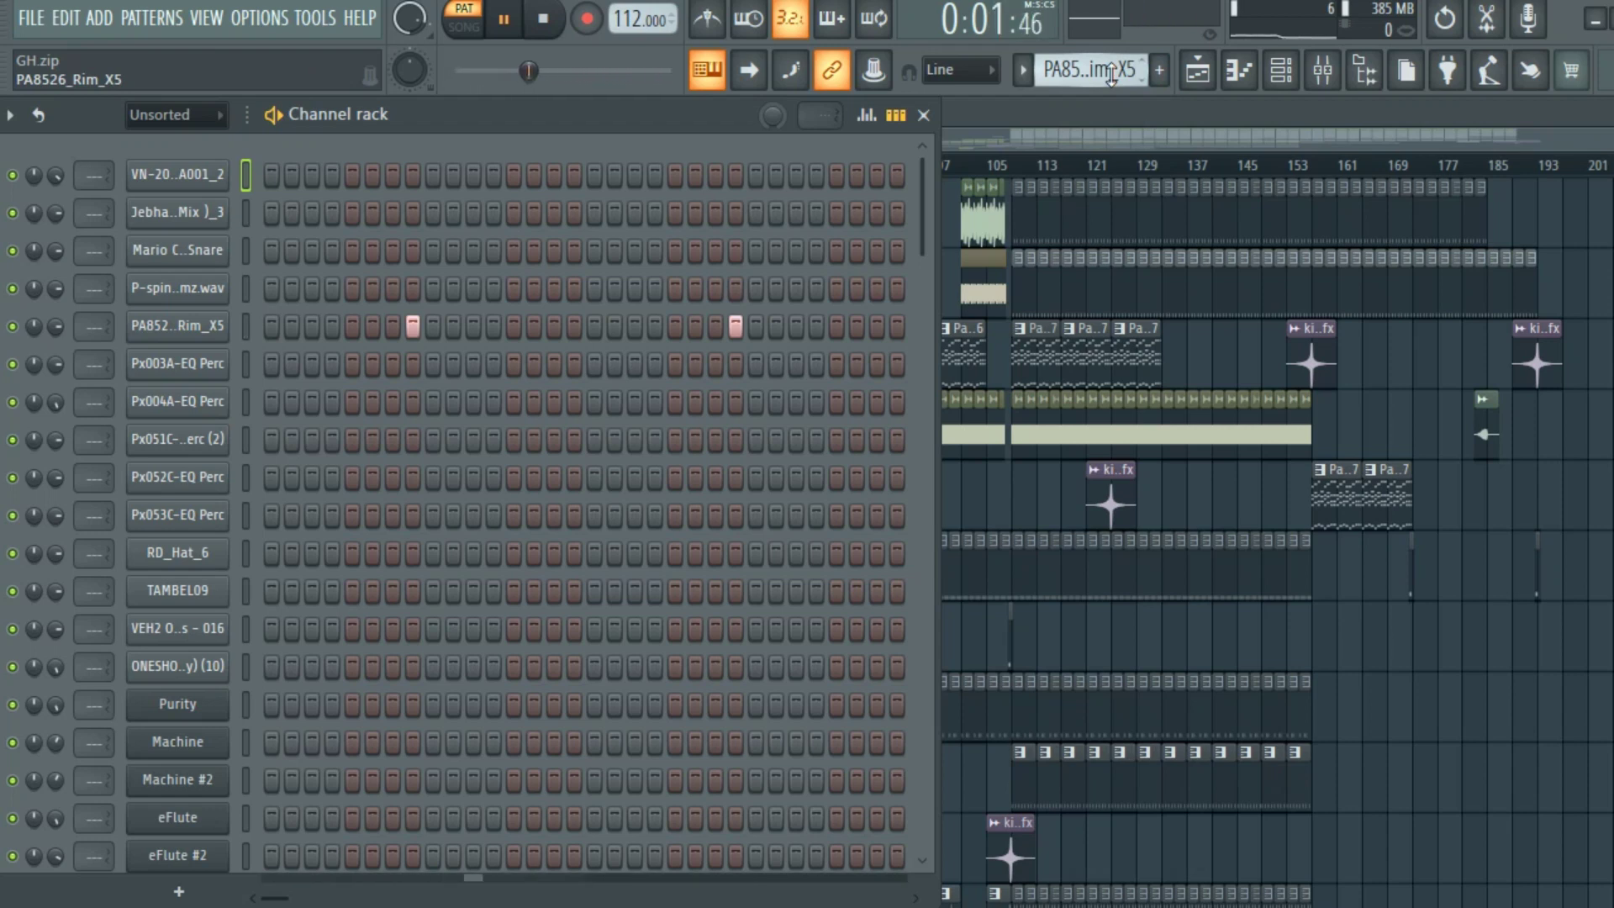
scroll(1111, 75, down, 1)
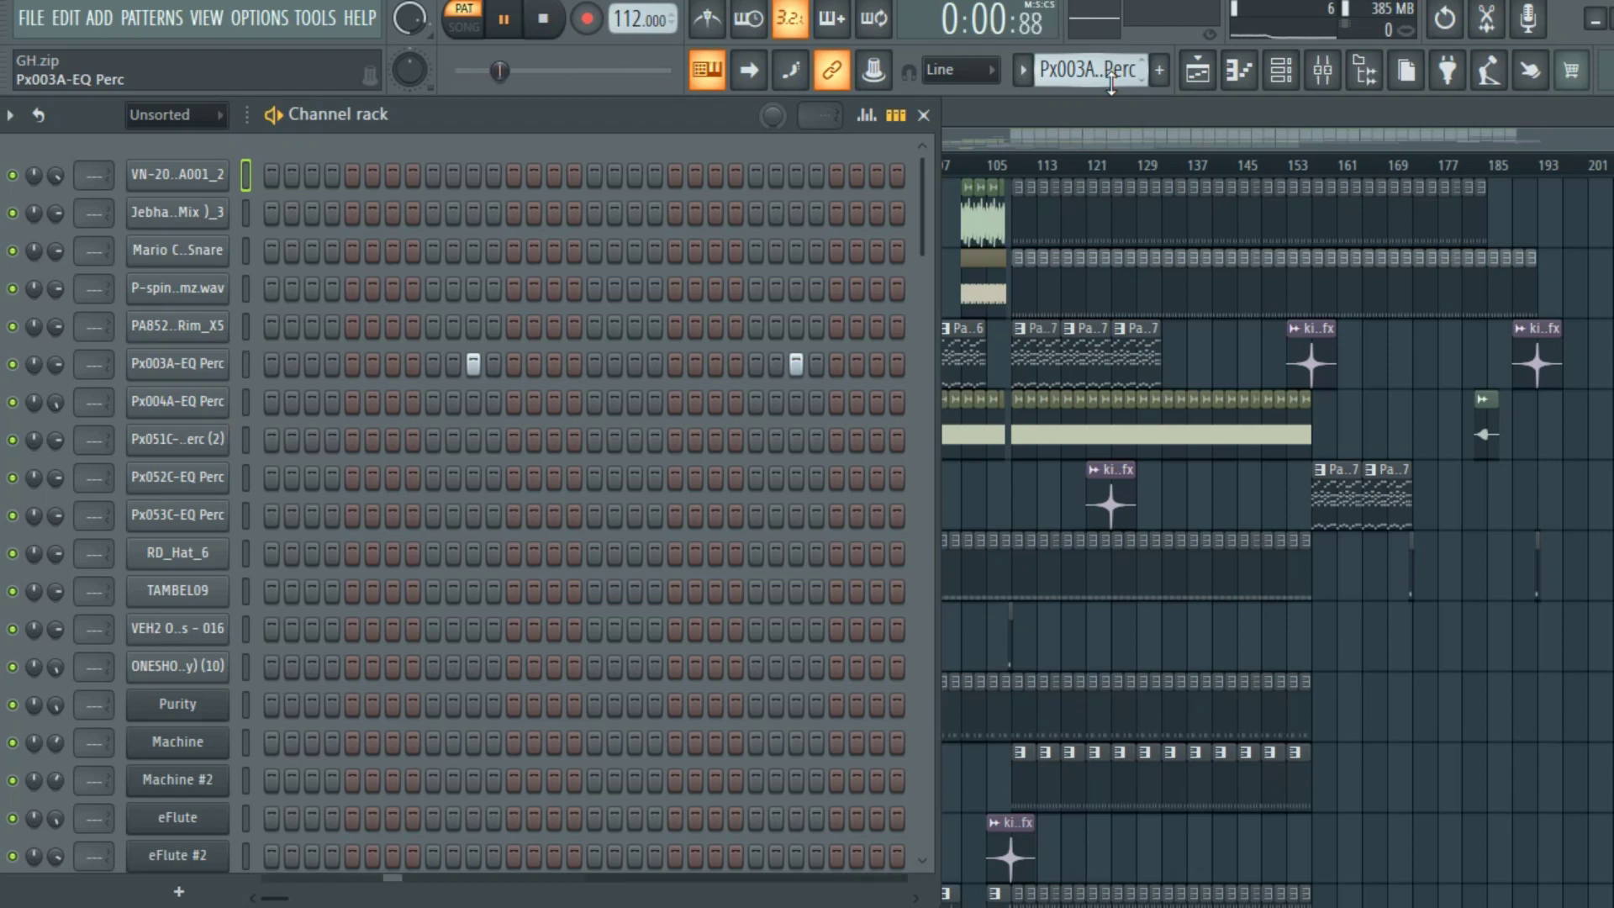
scroll(1111, 84, down, 1)
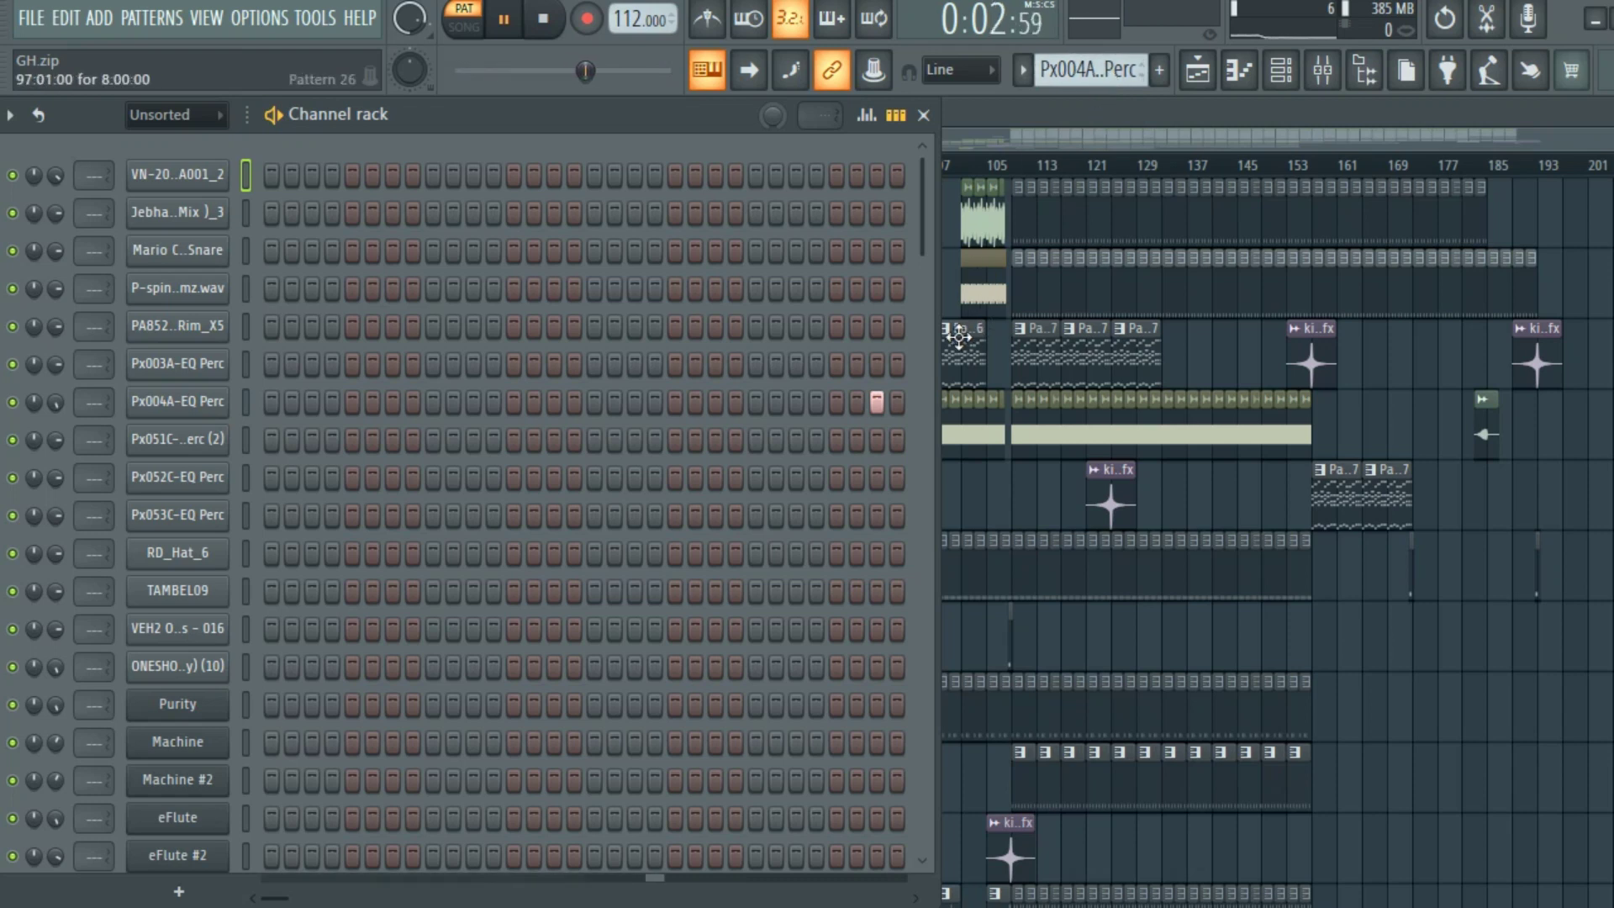
scroll(1061, 67, down, 1)
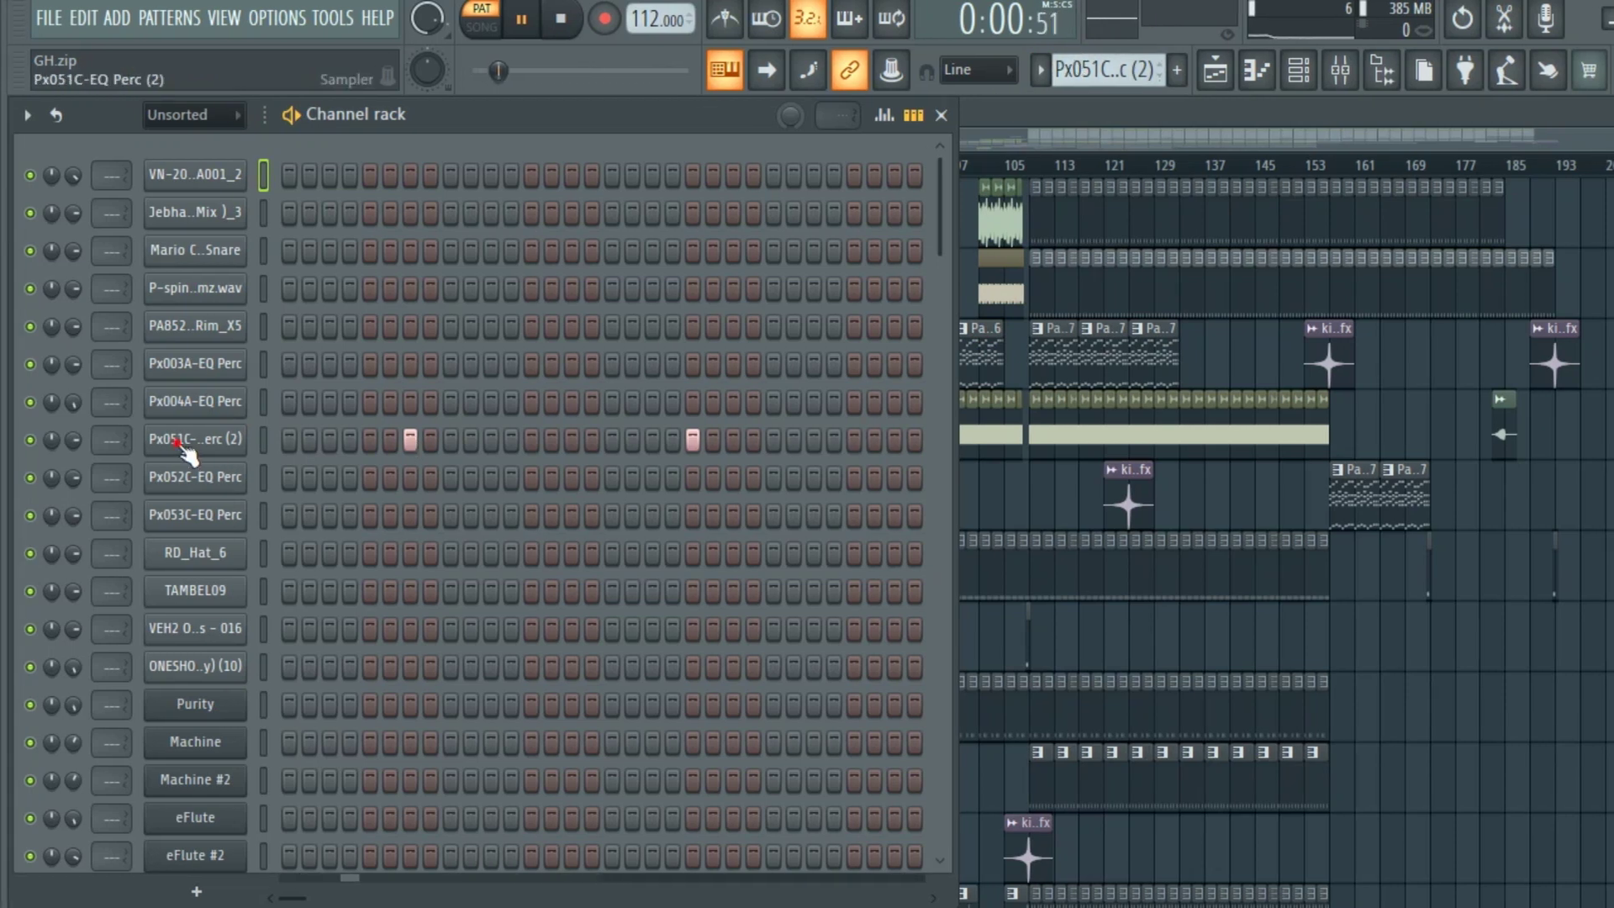
Audition the Px052C-EQ Perc pattern and inspect the Px051C-EQ Perc (2) and Px052C-EQ Perc samples in their channel settings
click(178, 439)
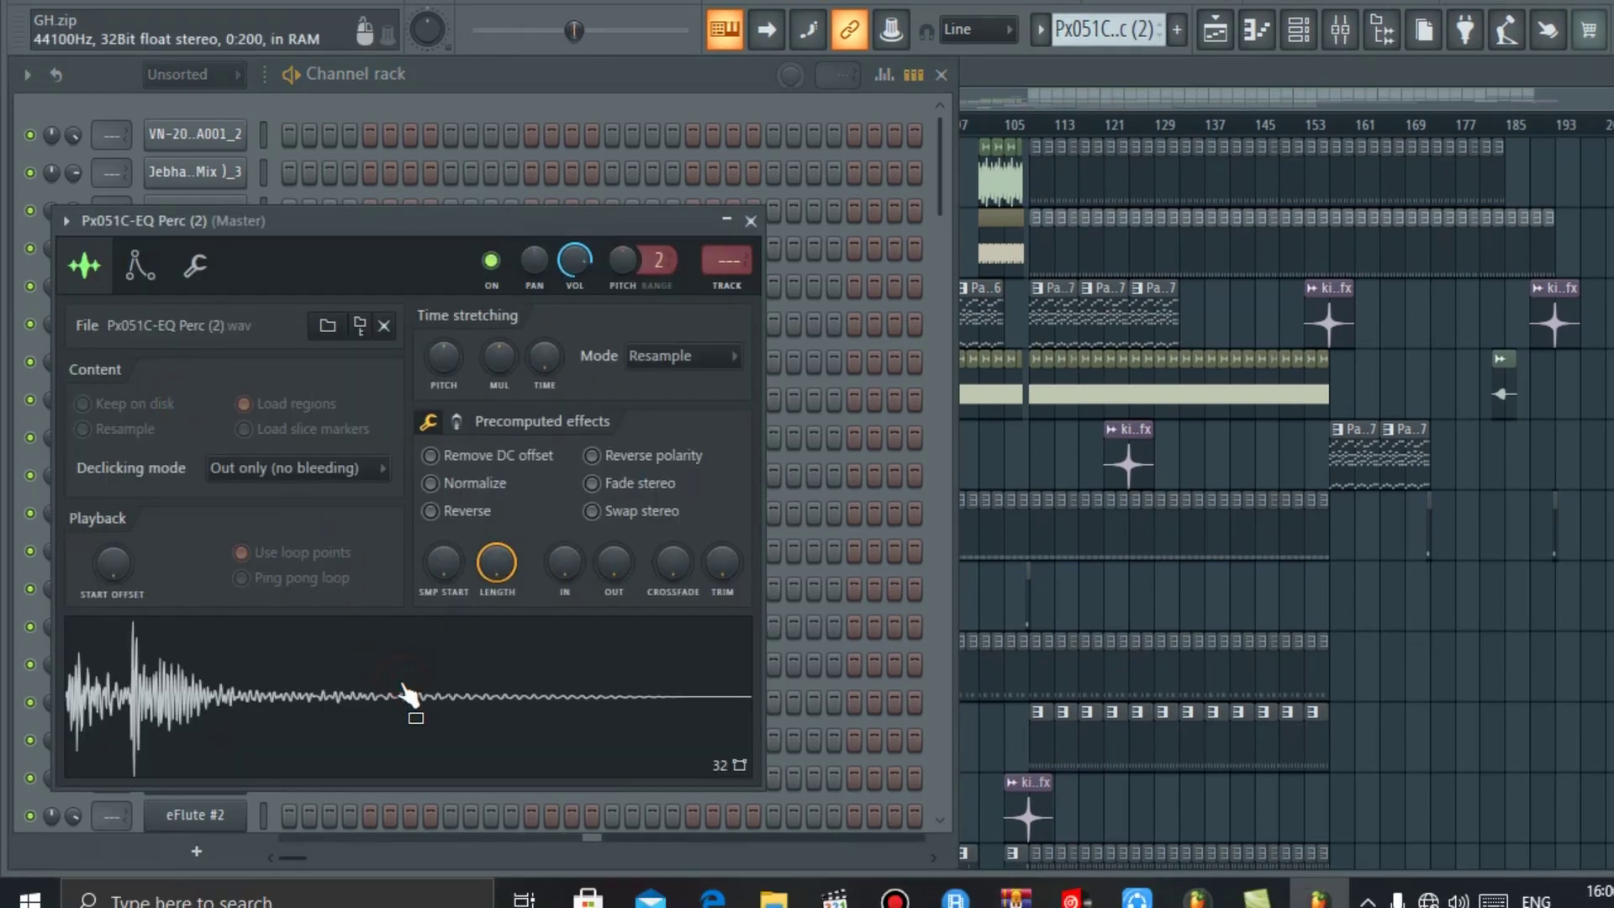
click(750, 222)
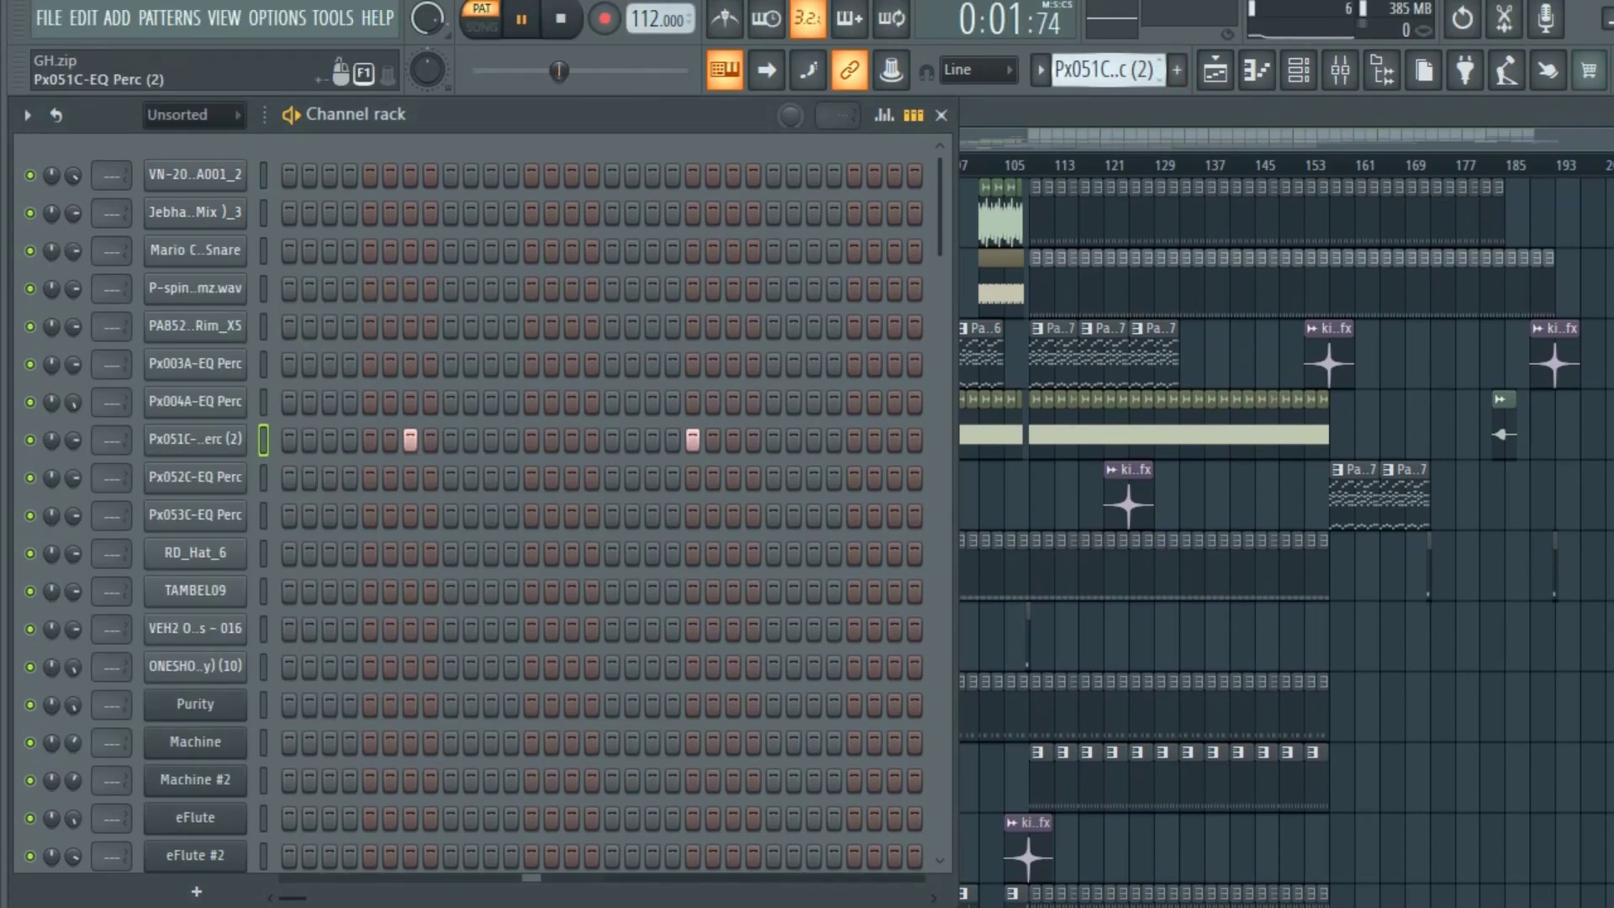
scroll(1128, 69, down, 1)
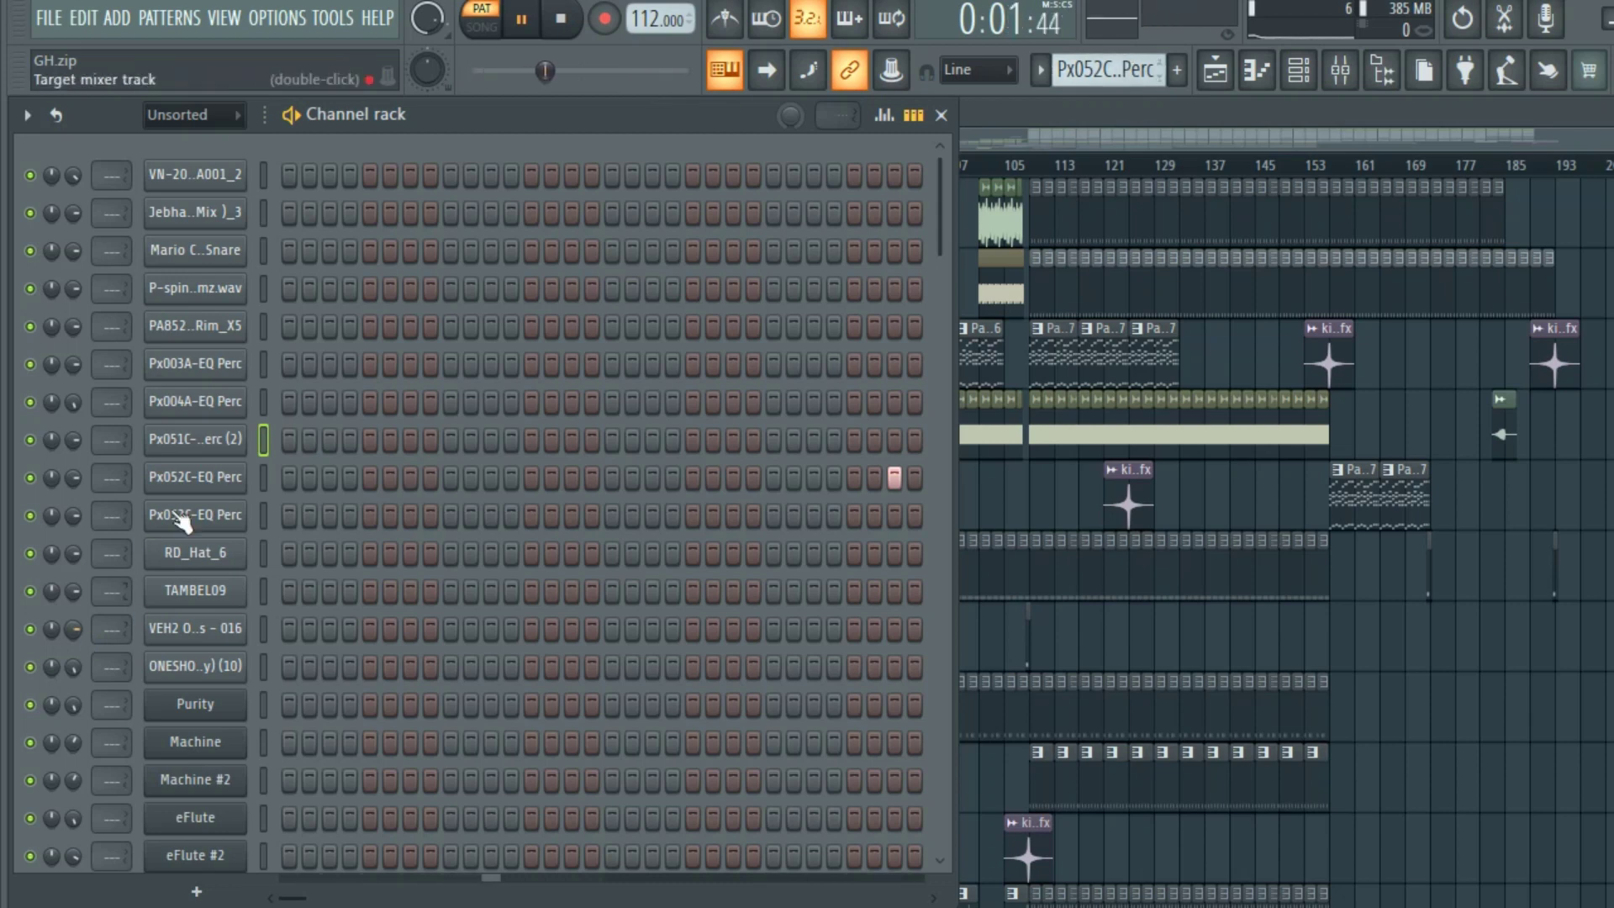
click(252, 484)
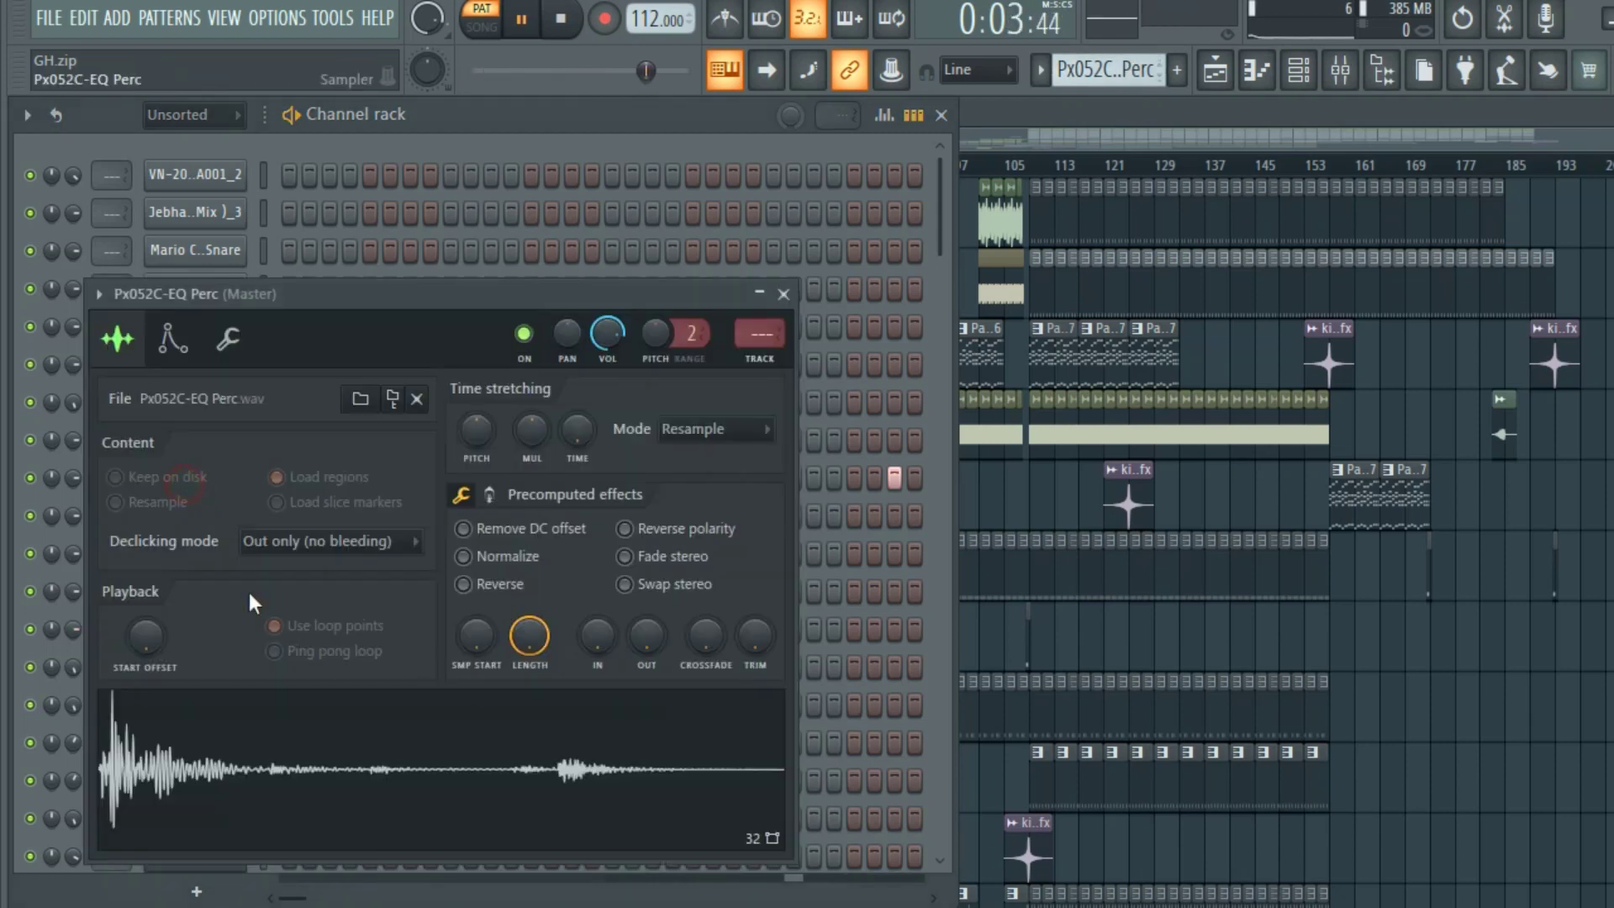
click(309, 855)
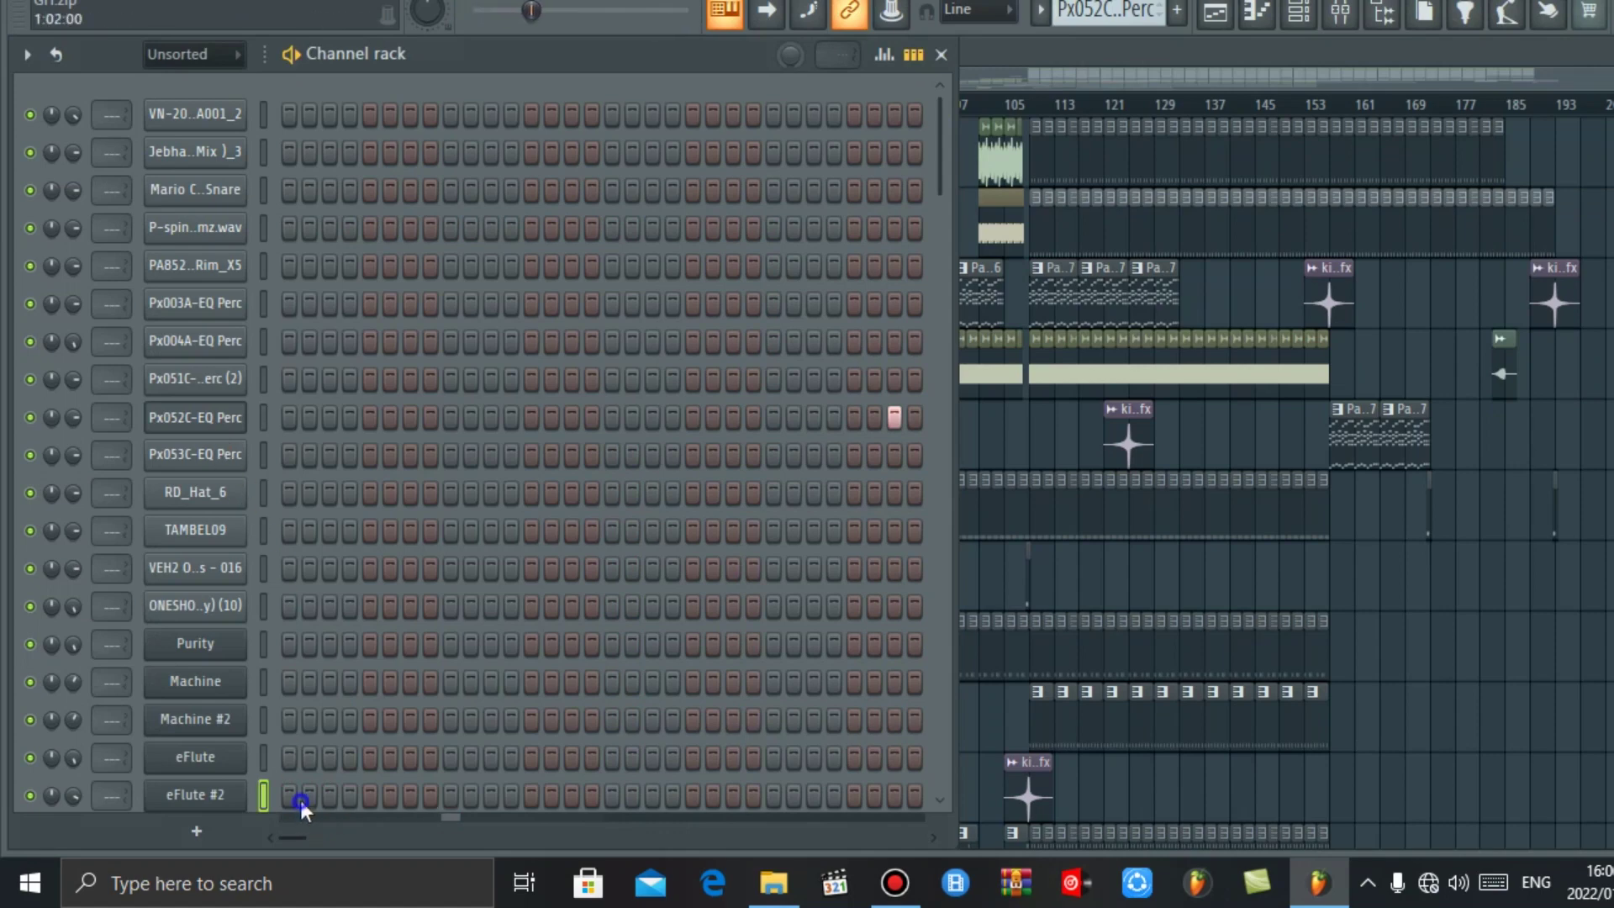
click(310, 794)
click(220, 418)
click(443, 739)
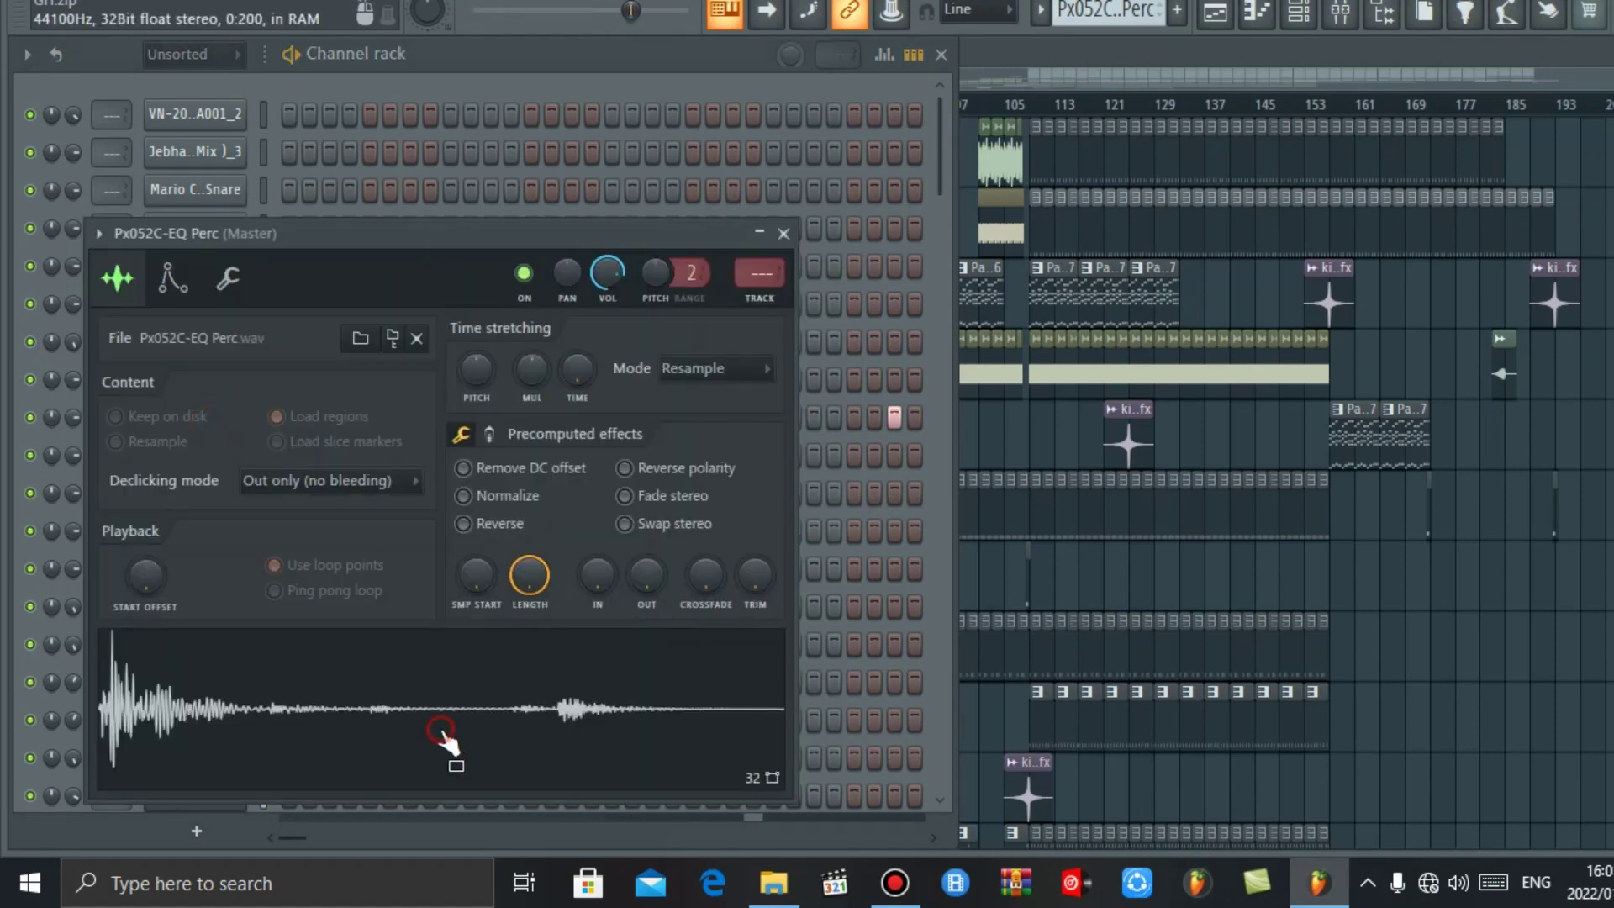
click(791, 230)
click(195, 439)
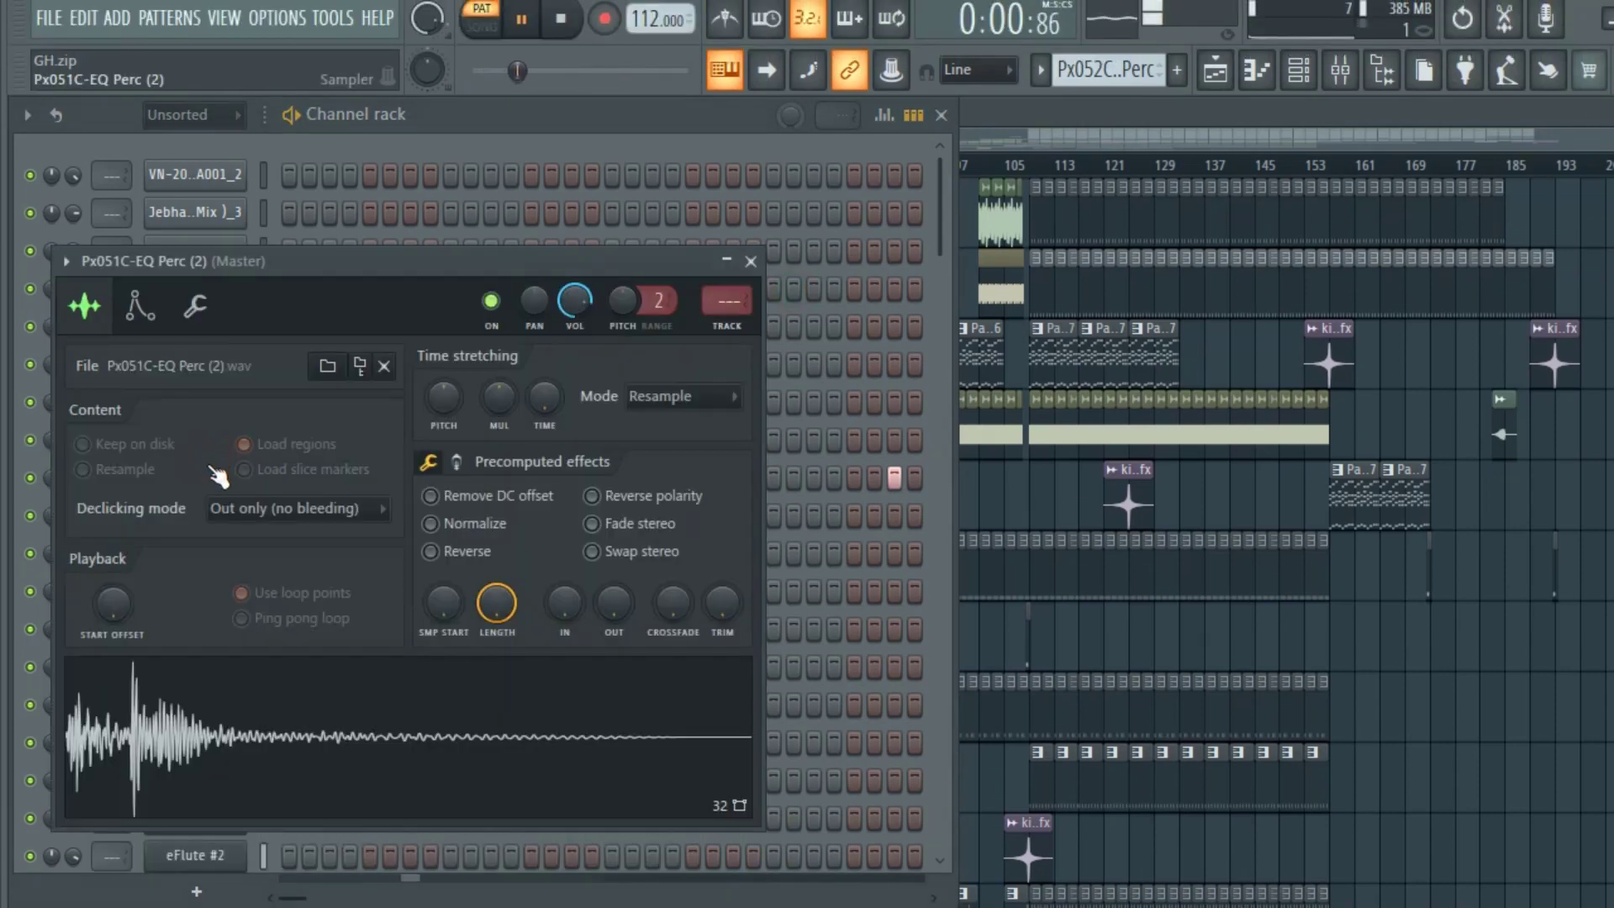
click(761, 258)
Audition the Px053C-EQ Perc and RD_Hat_6 patterns and inspect the RD_Hat_6 sample in its channel settings
scroll(1105, 69, down, 1)
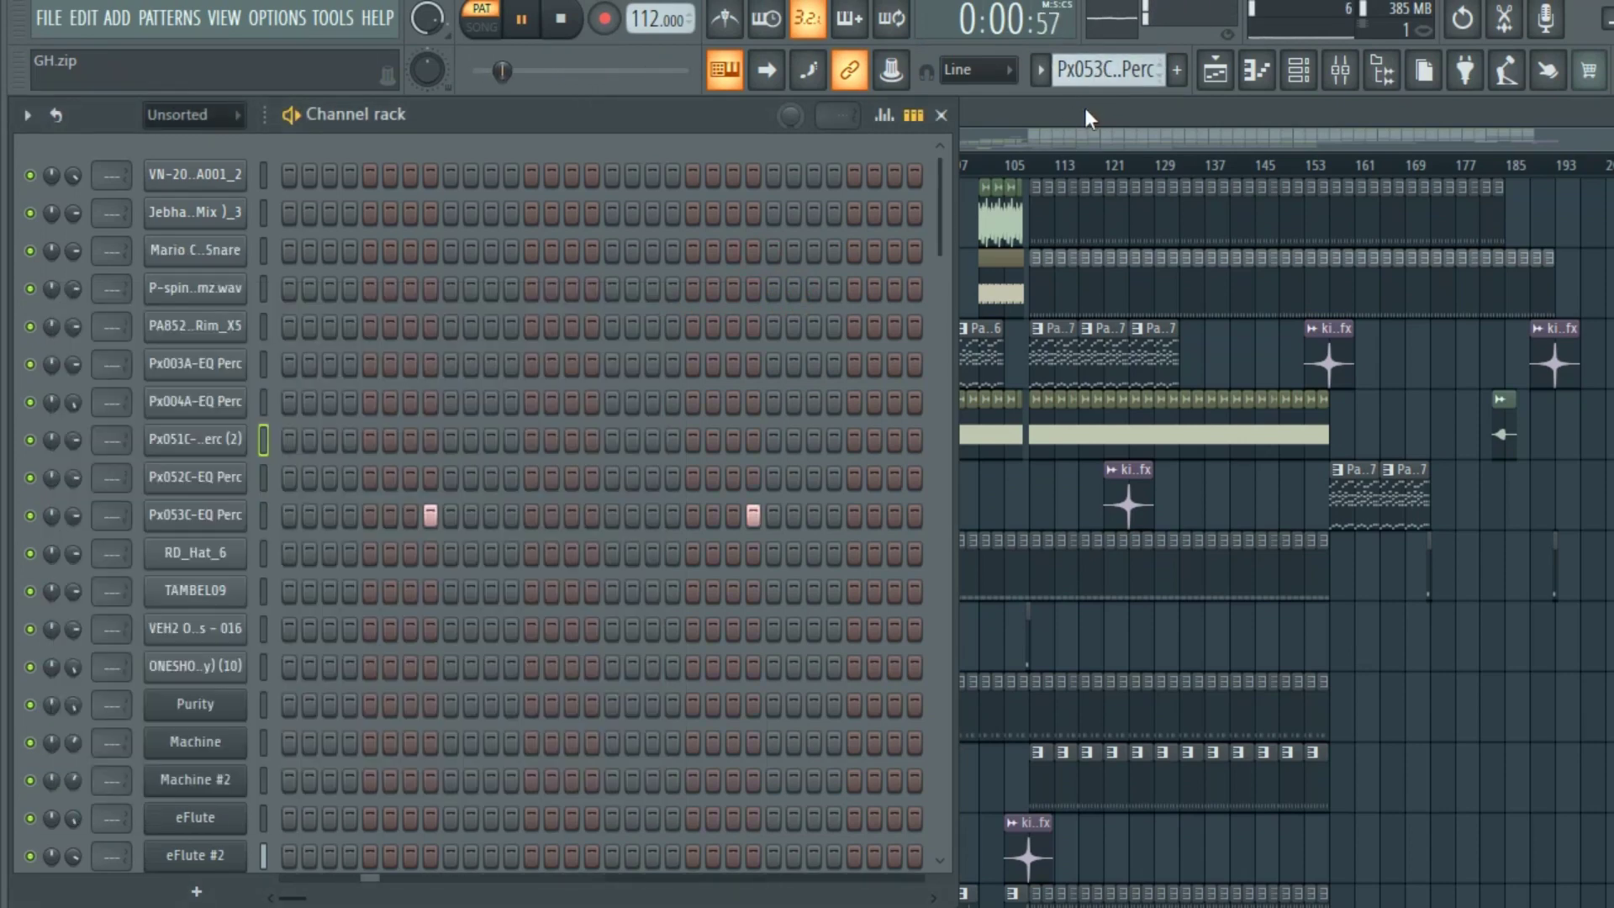
click(239, 562)
click(849, 299)
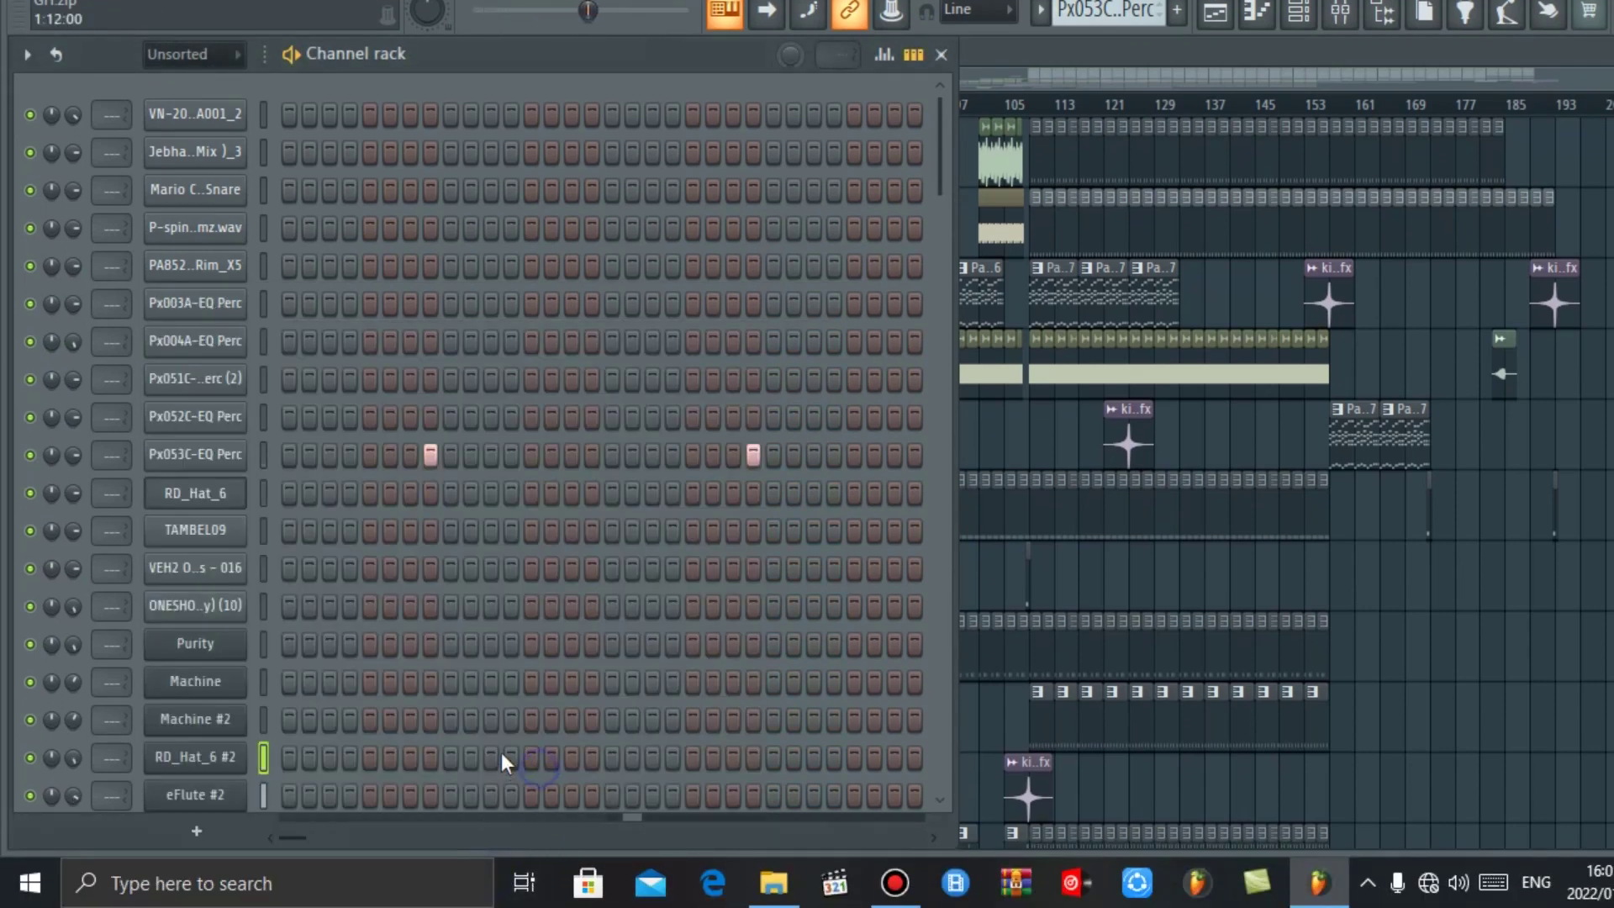
scroll(1089, 19, down, 1)
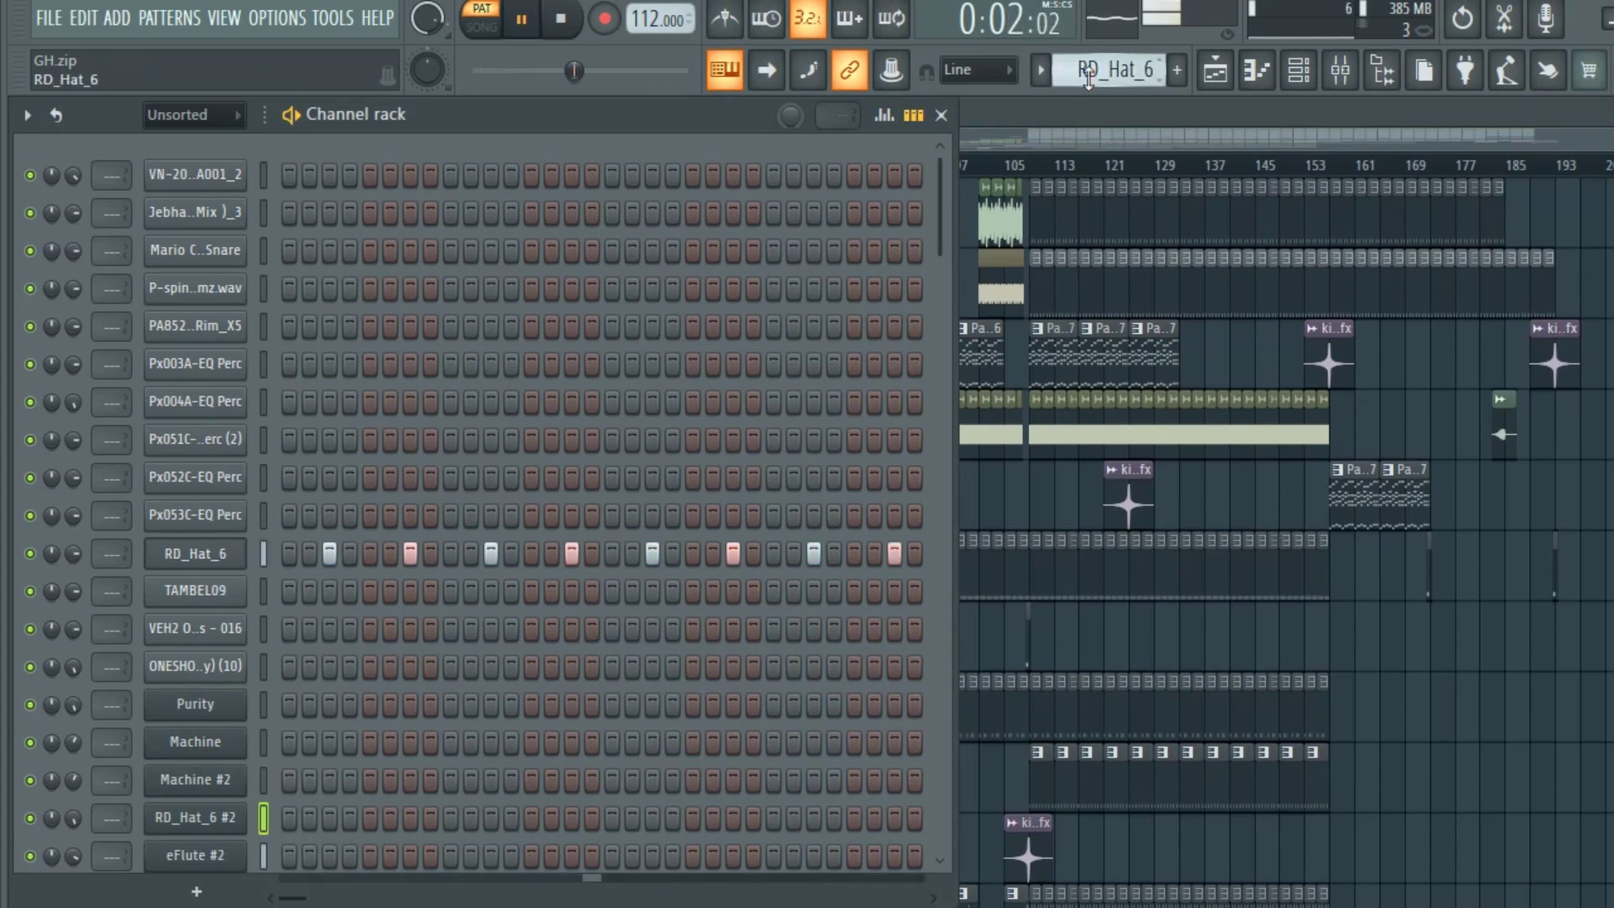
click(215, 555)
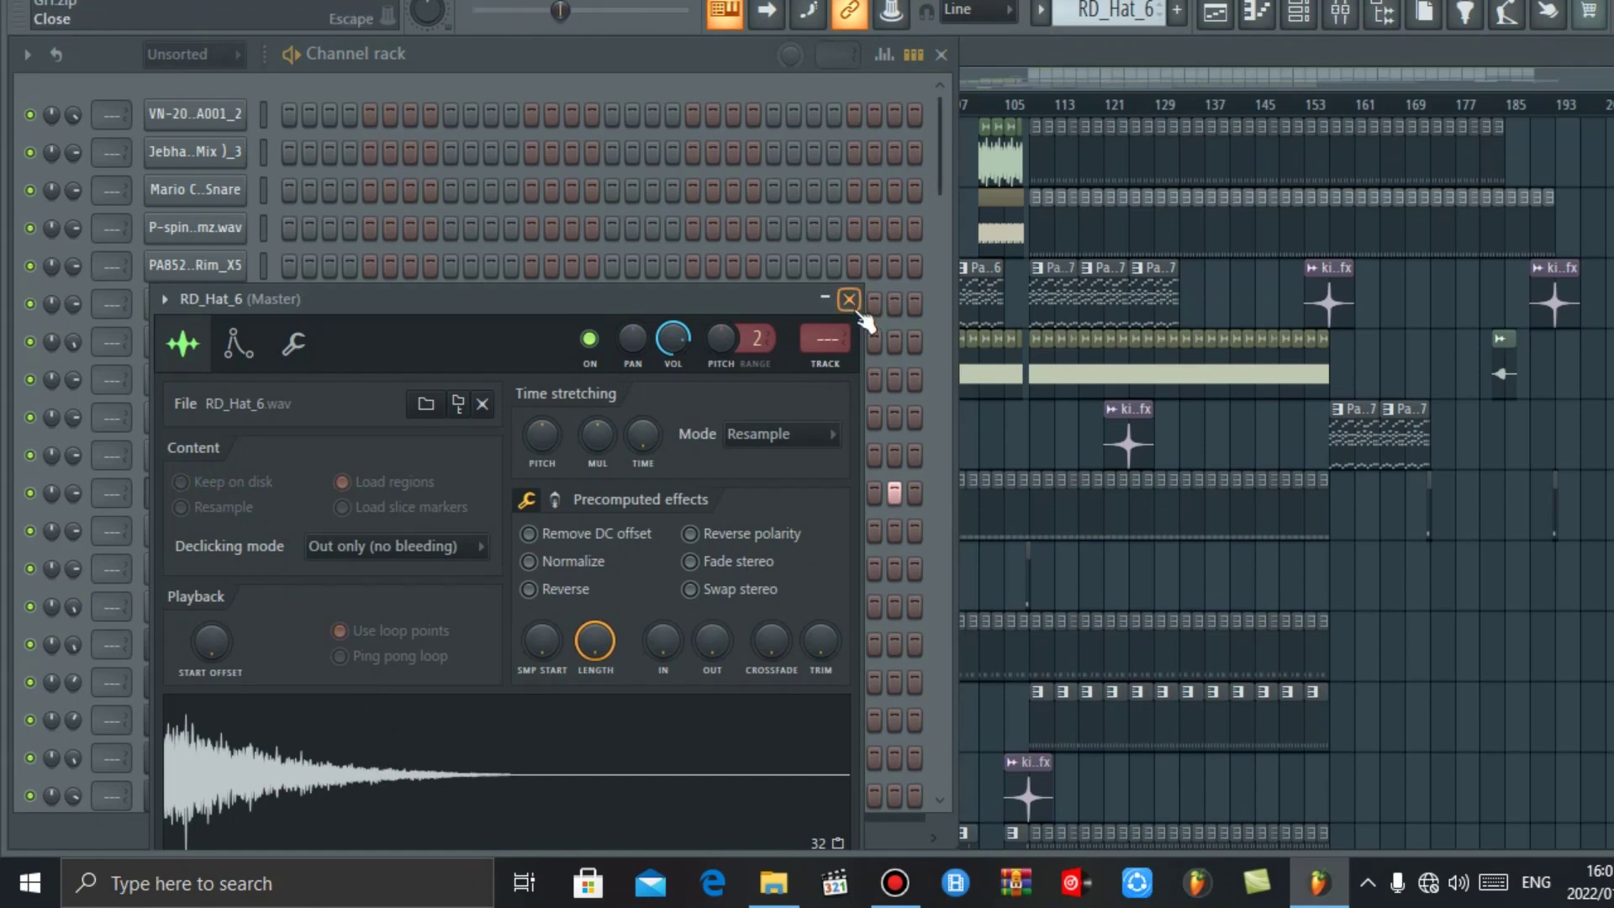
click(849, 300)
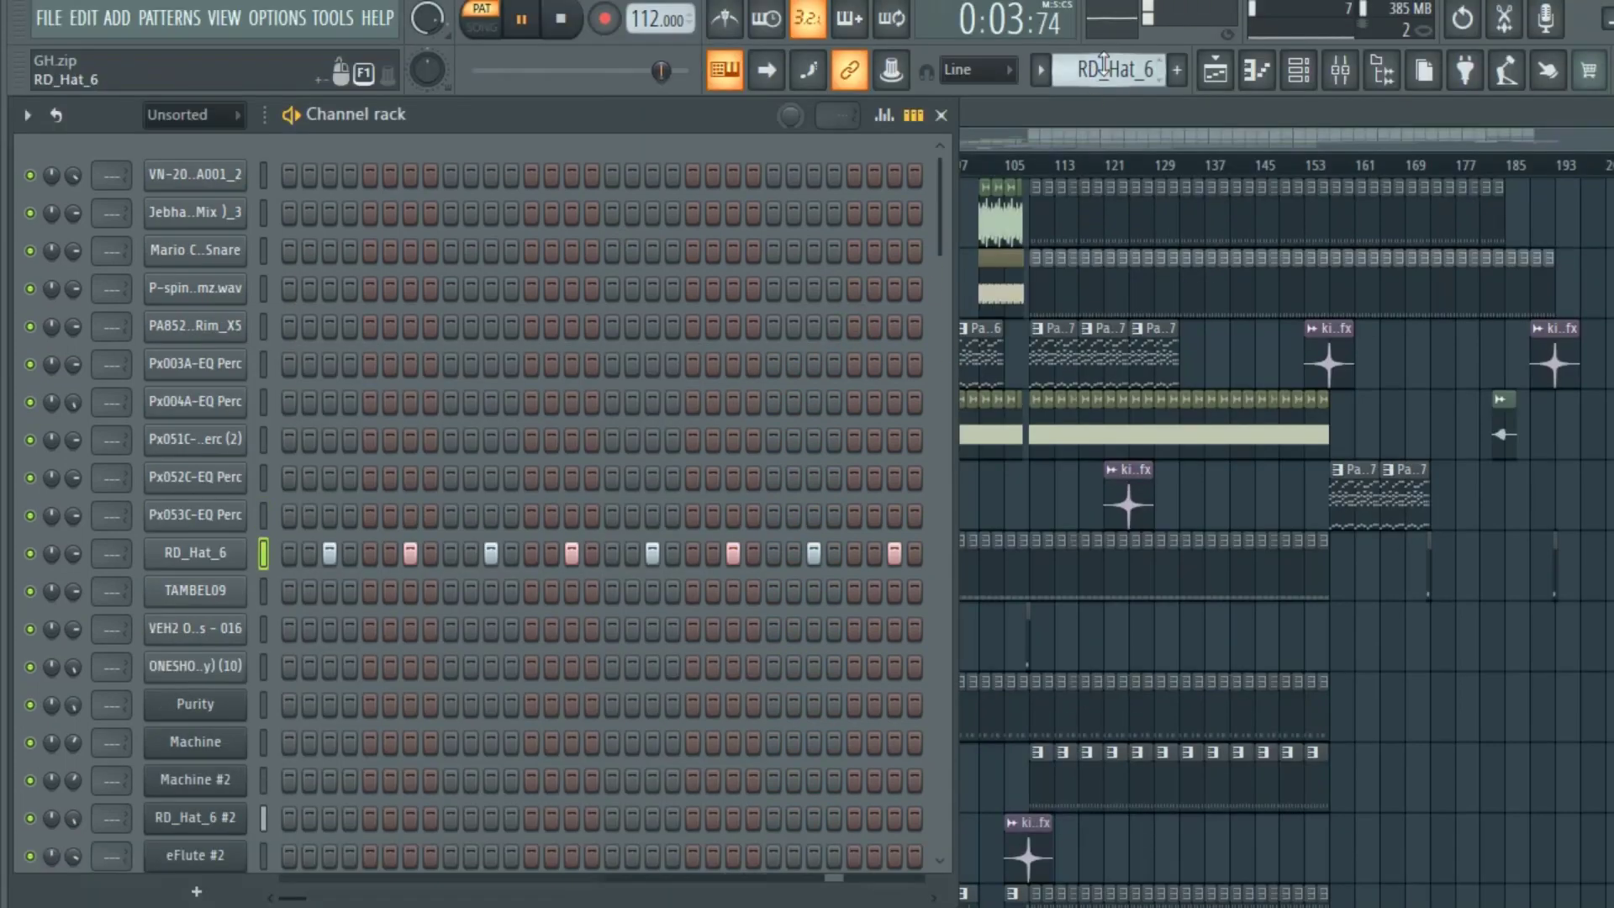
Audition the TAMBEL09, VEH2 Open Hihats - 016 and ONESHOTS- VIGRO DEEP (10) patterns
scroll(1100, 74, down, 1)
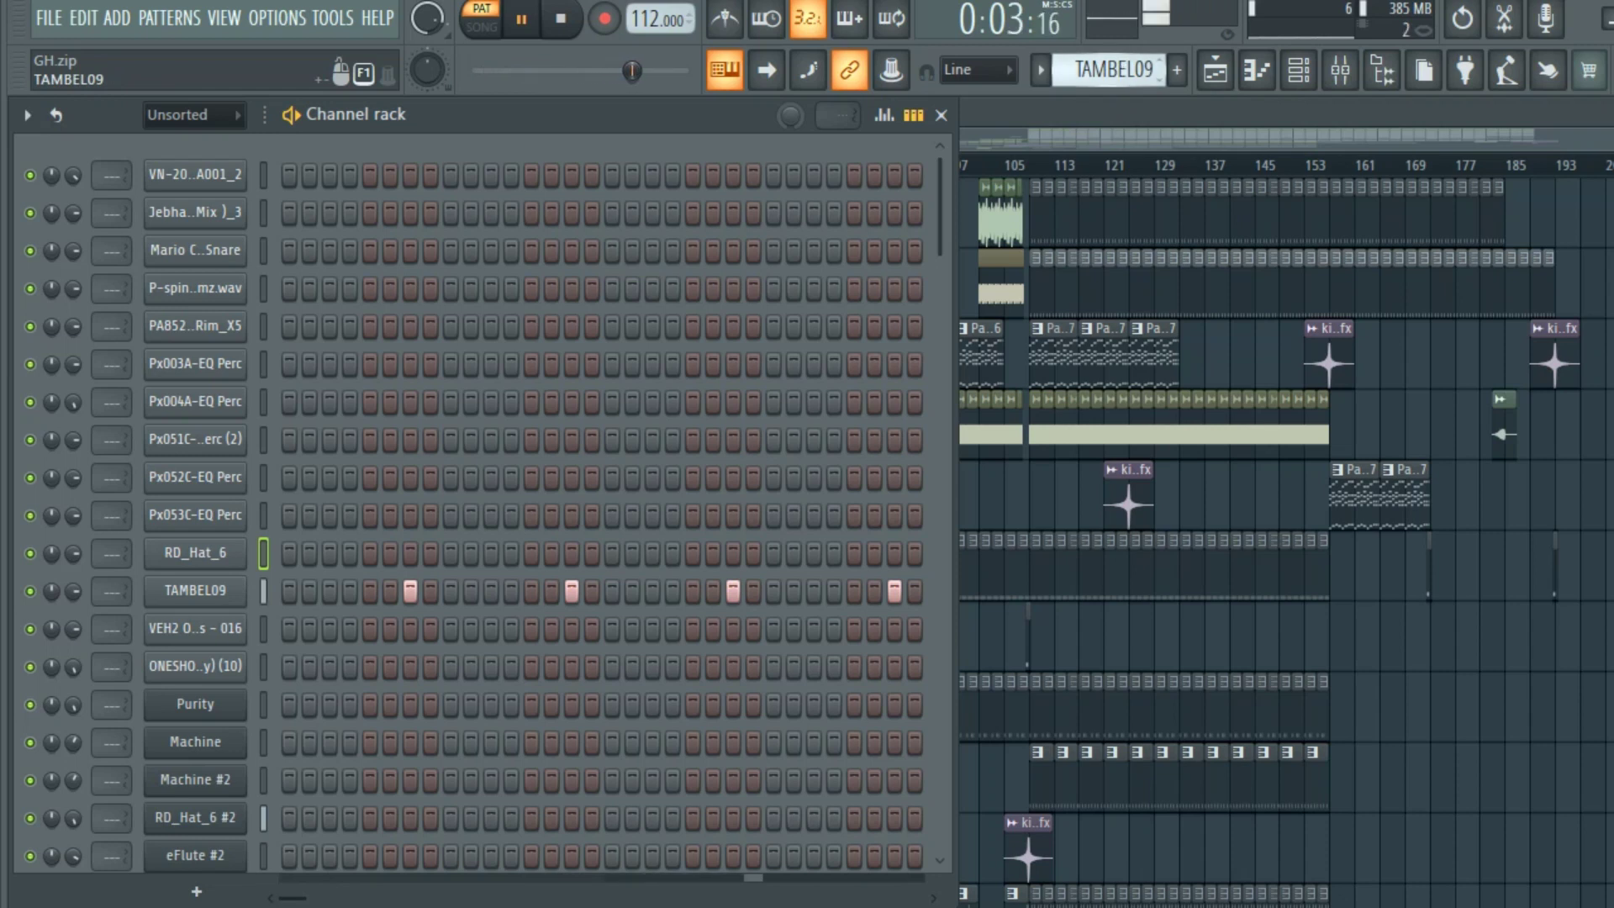
scroll(1120, 71, down, 1)
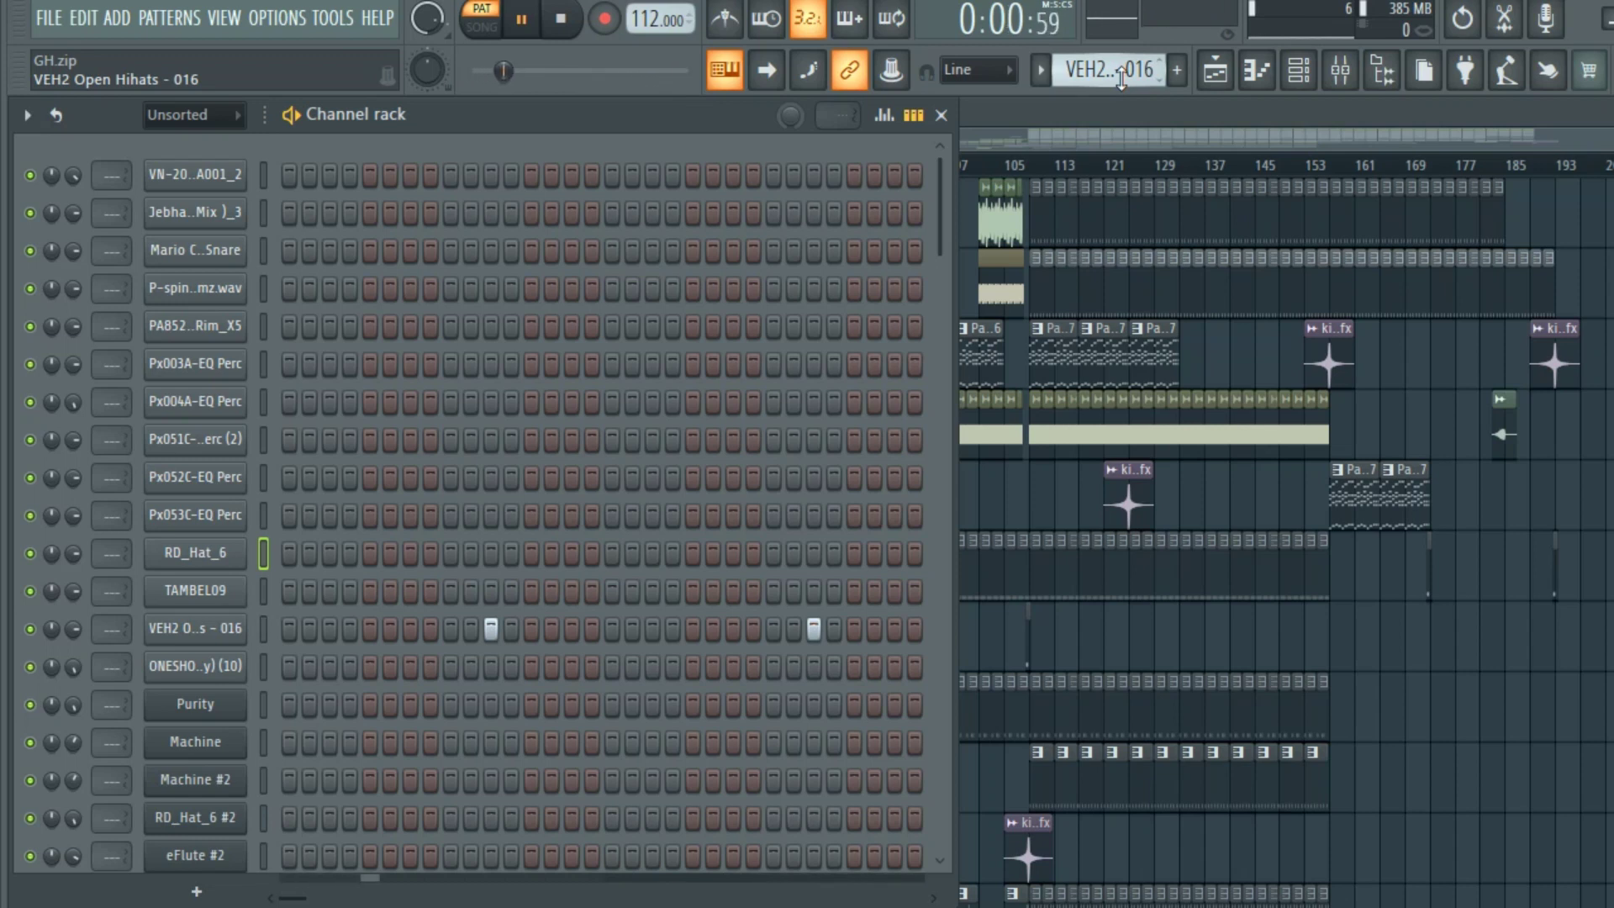
scroll(1120, 74, down, 1)
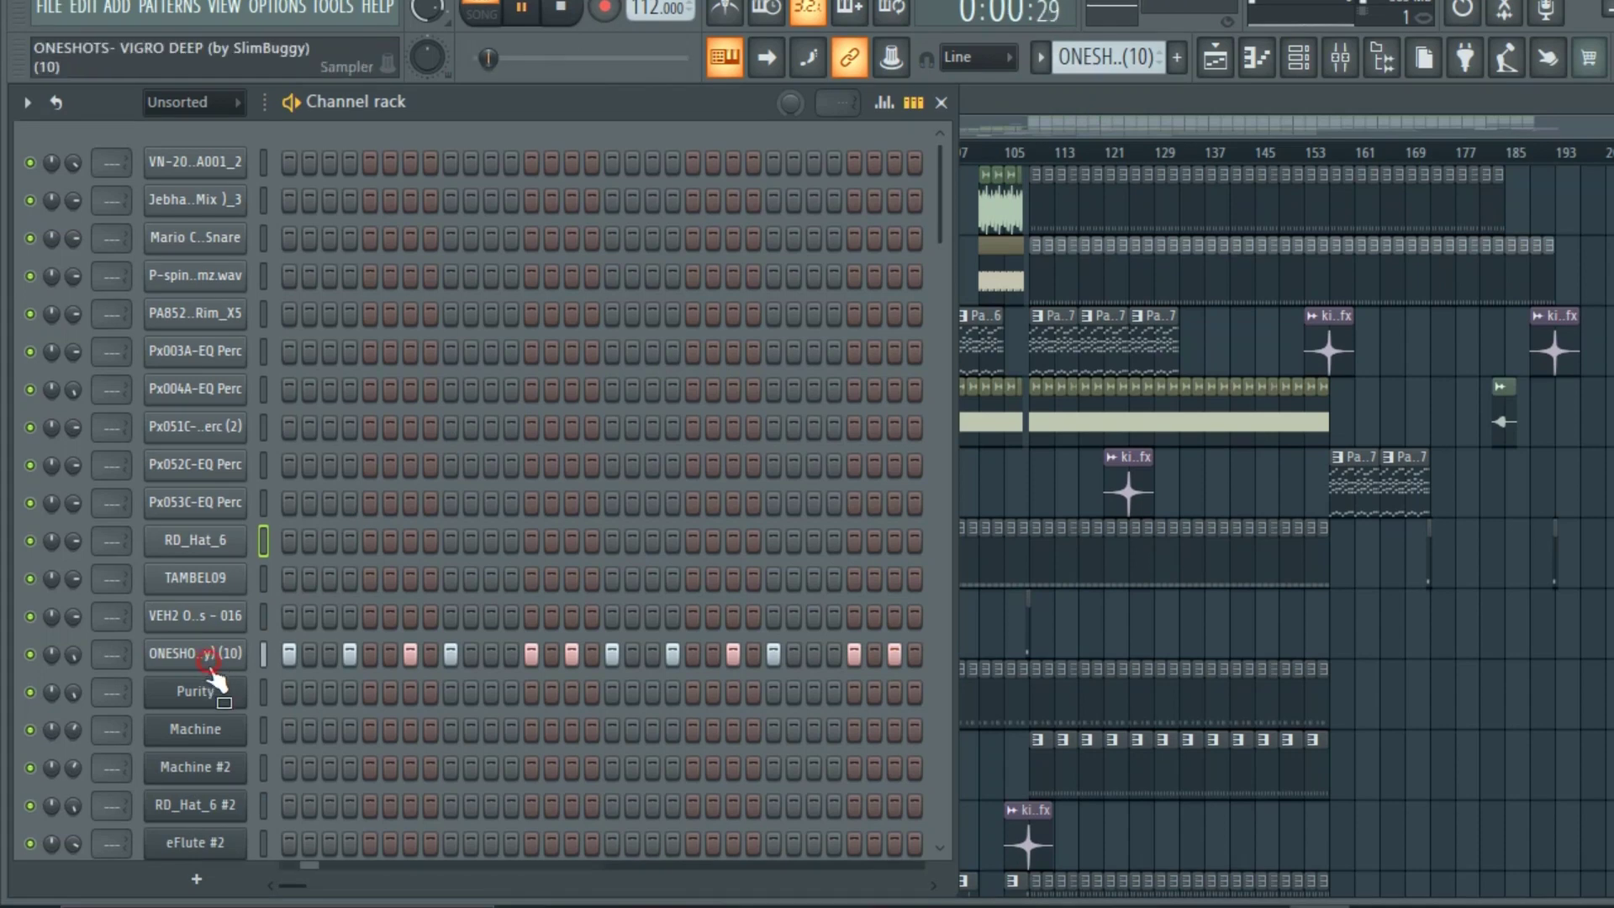
Normalize the ONESHOTS- VIGRO DEEP (10) sample through the precomputed effects in its channel settings
click(211, 666)
click(396, 695)
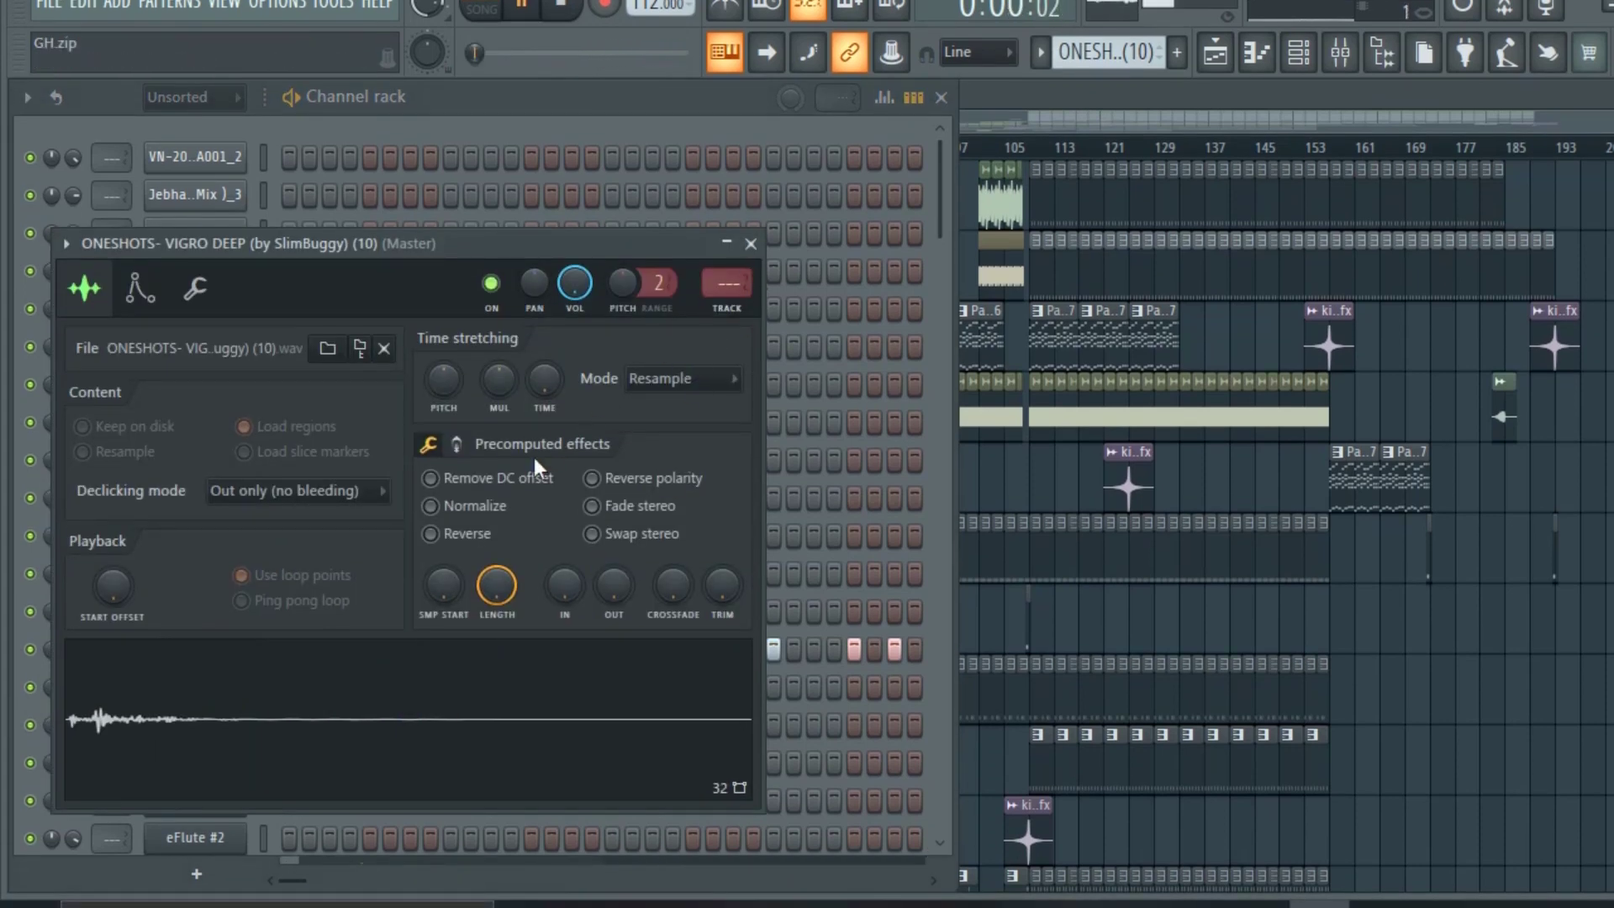
click(454, 509)
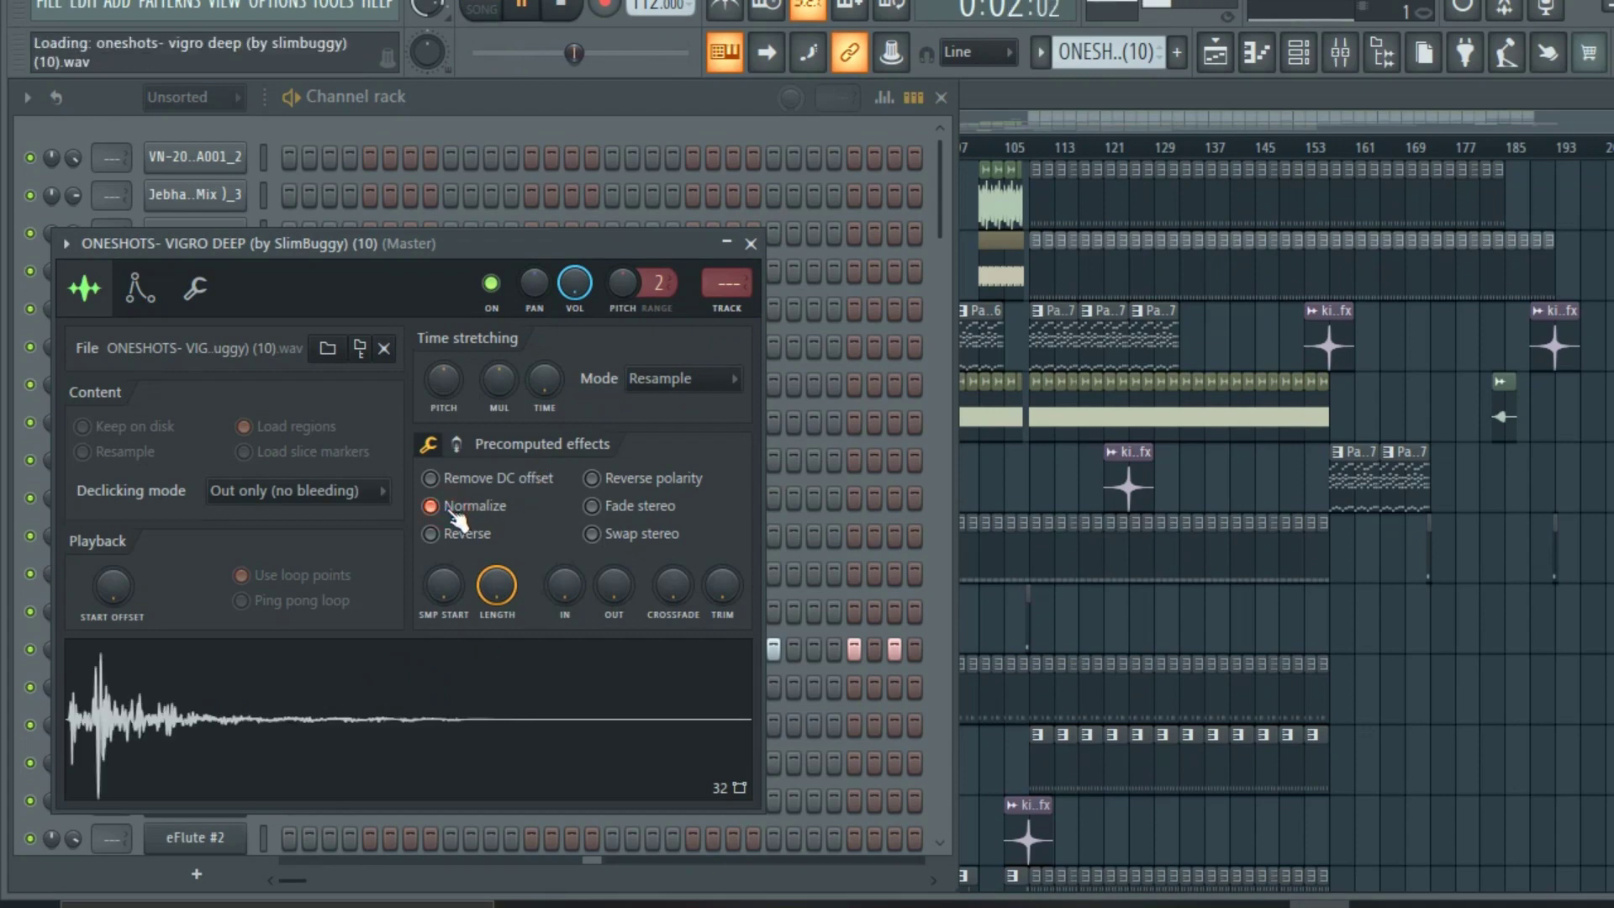
click(750, 244)
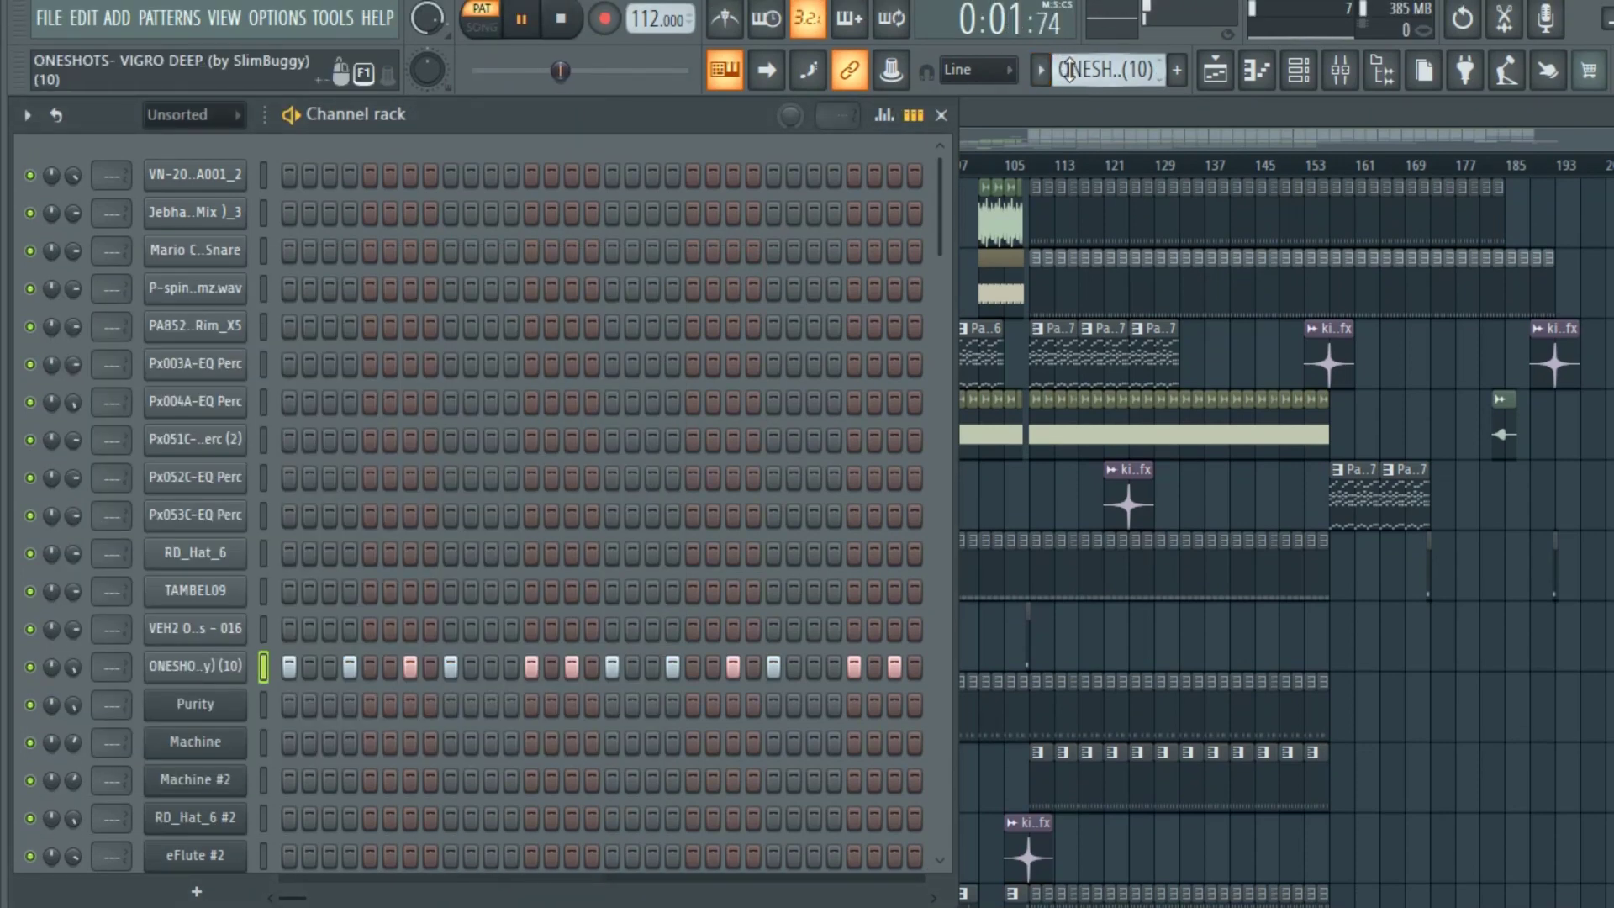
Audition Pattern 17 and inspect the presets loaded in its Purity instrument
key(F4)
scroll(703, 411, down, 5)
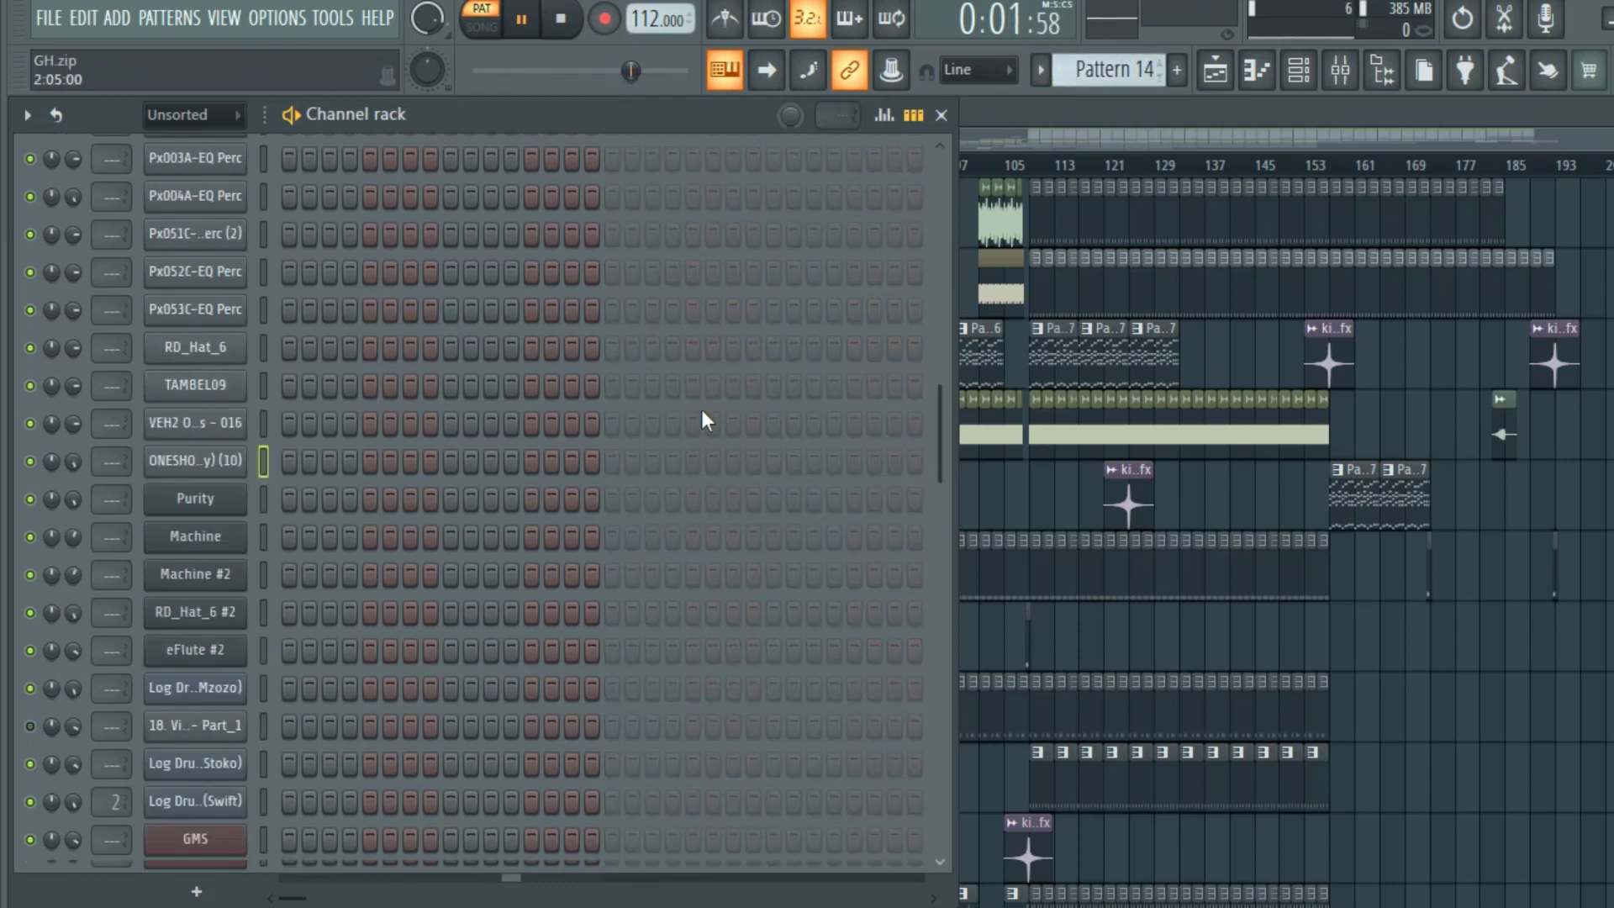
scroll(800, 377, up, 5)
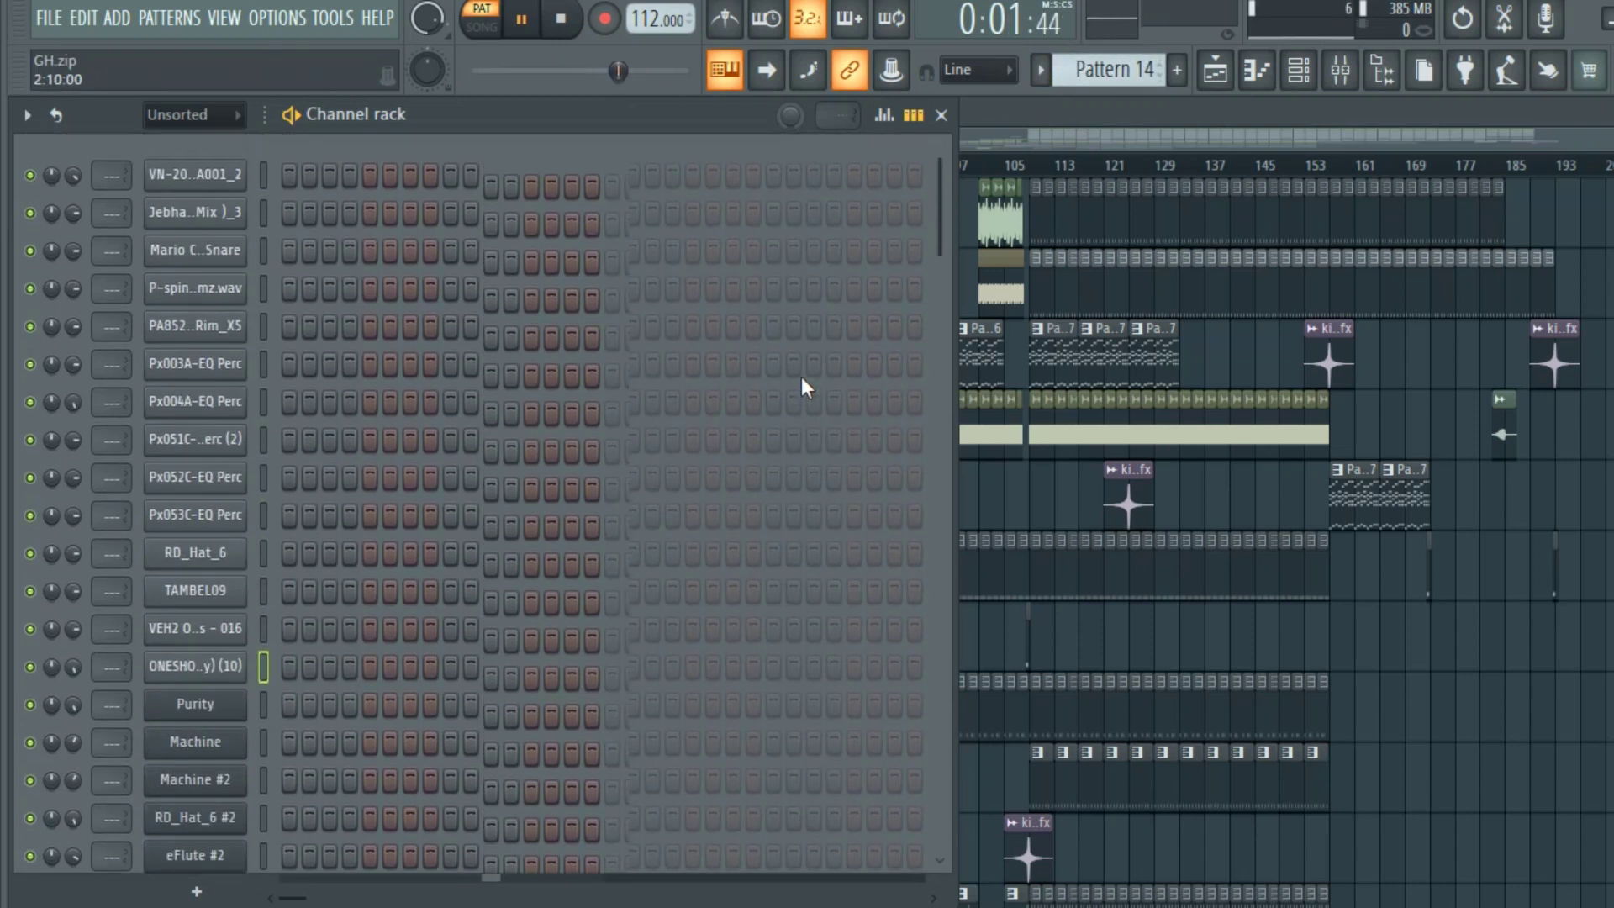
scroll(1114, 69, down, 3)
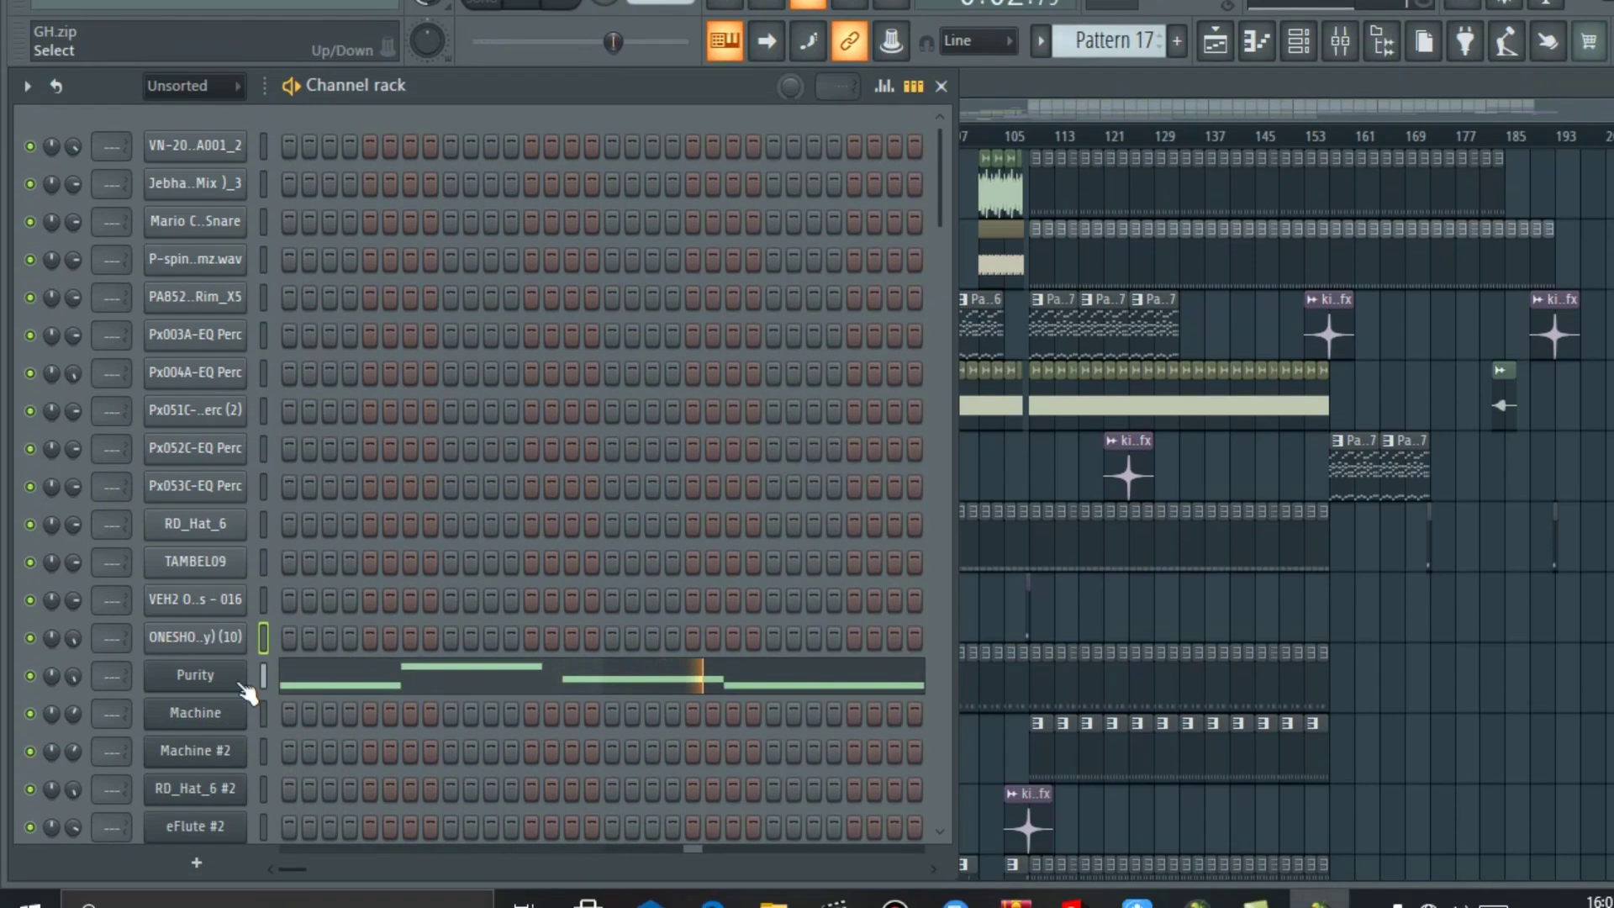
click(242, 712)
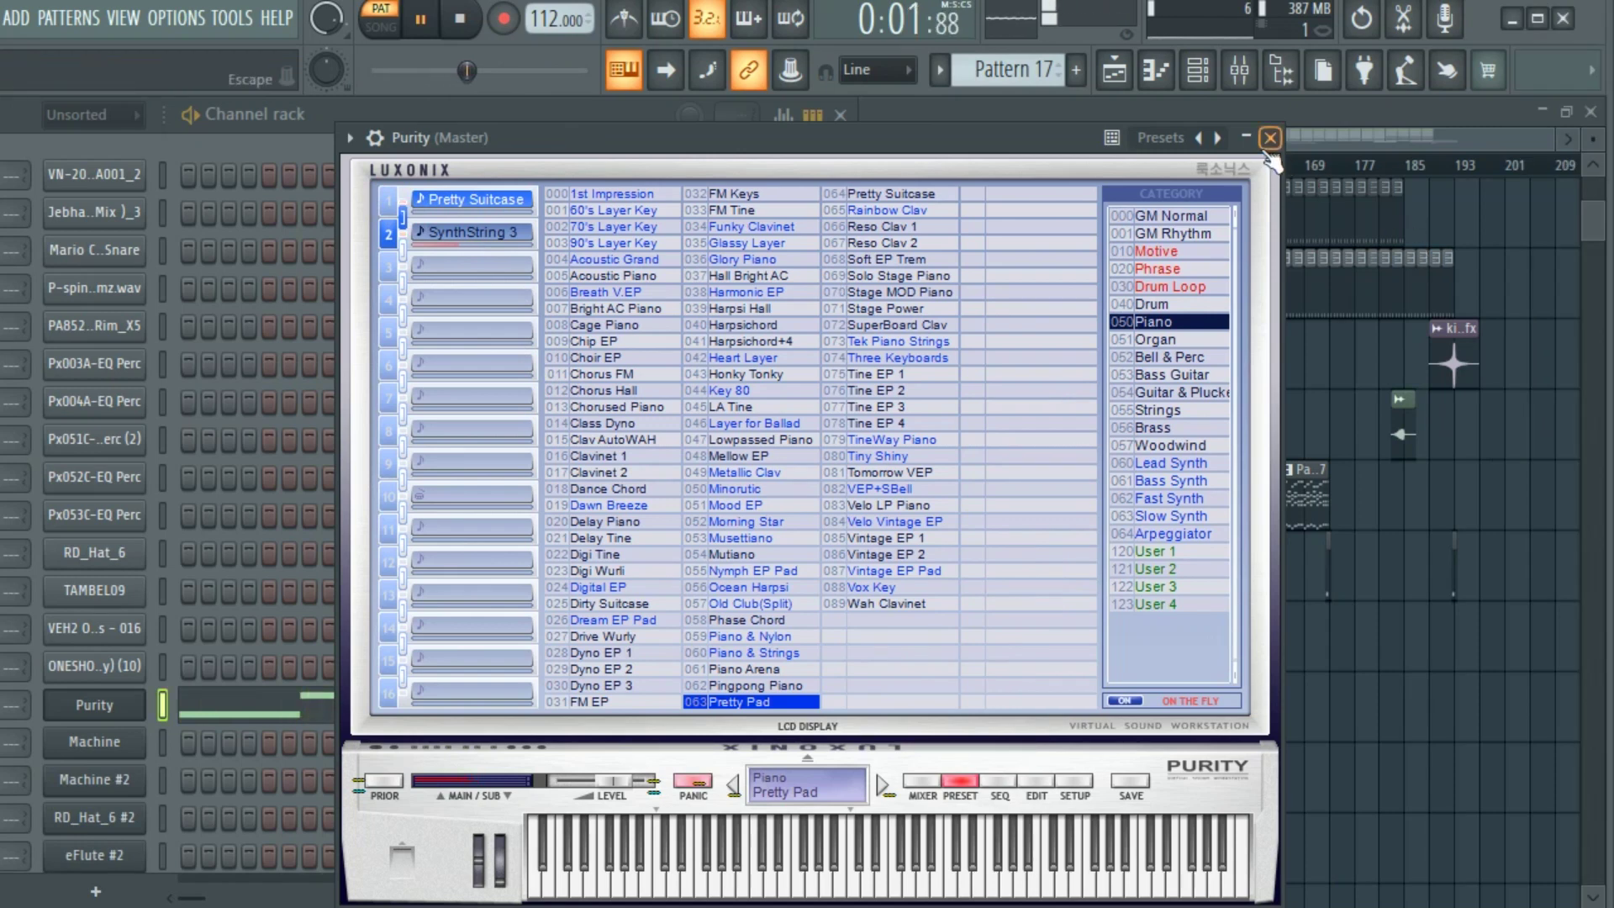
click(1269, 137)
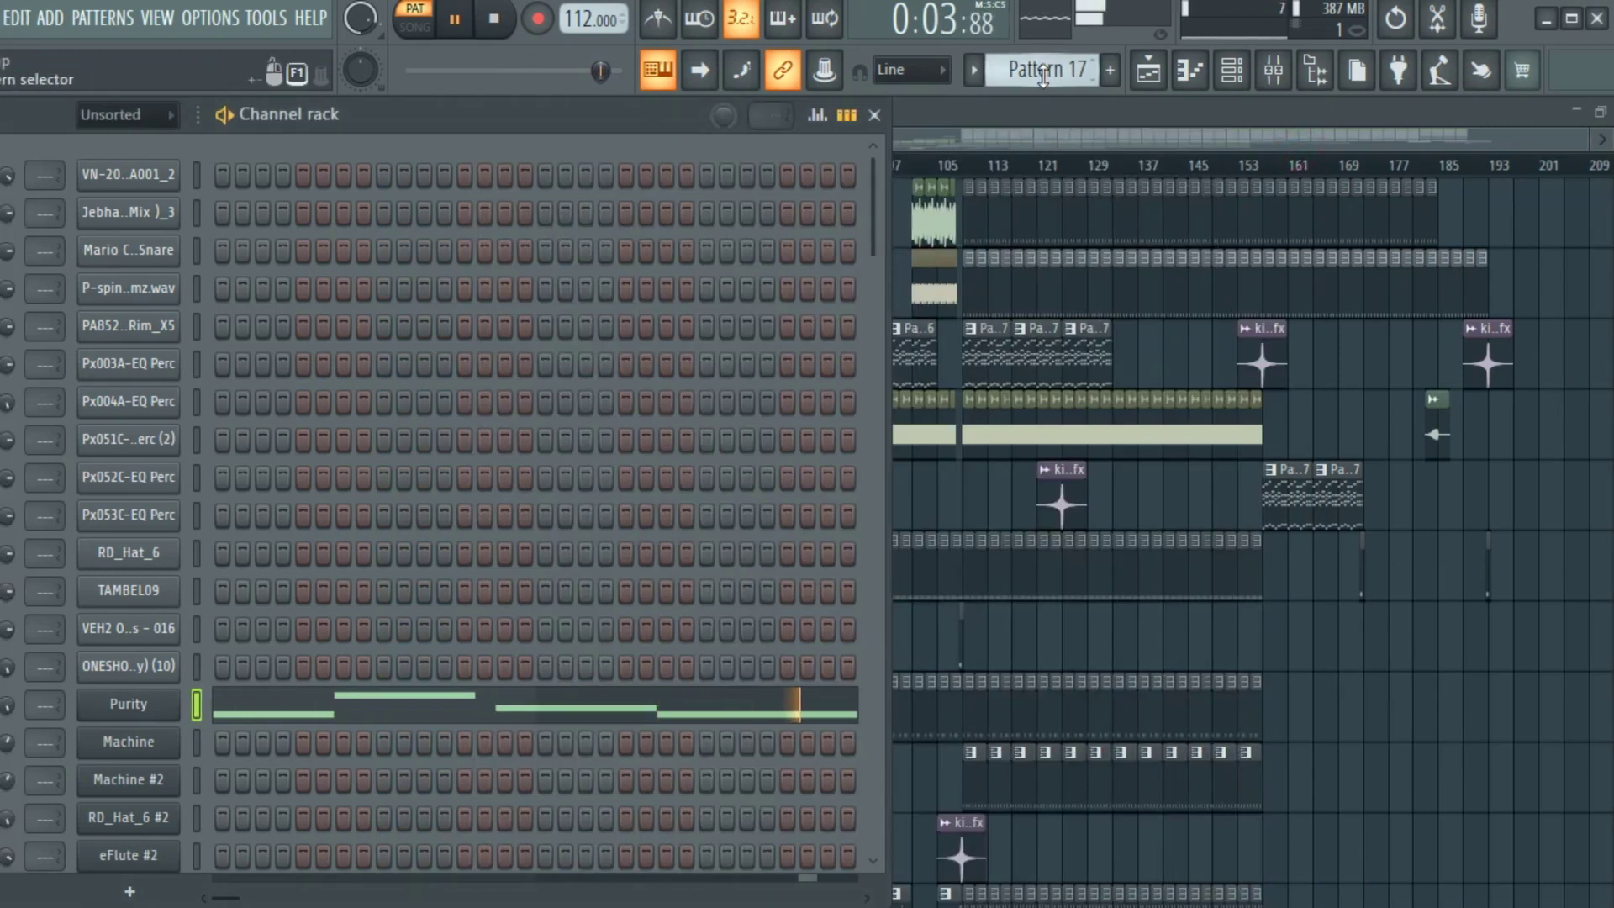
Audition Pattern 18 and inspect the Sytrus settings of its Machine channel
scroll(1042, 77, down, 1)
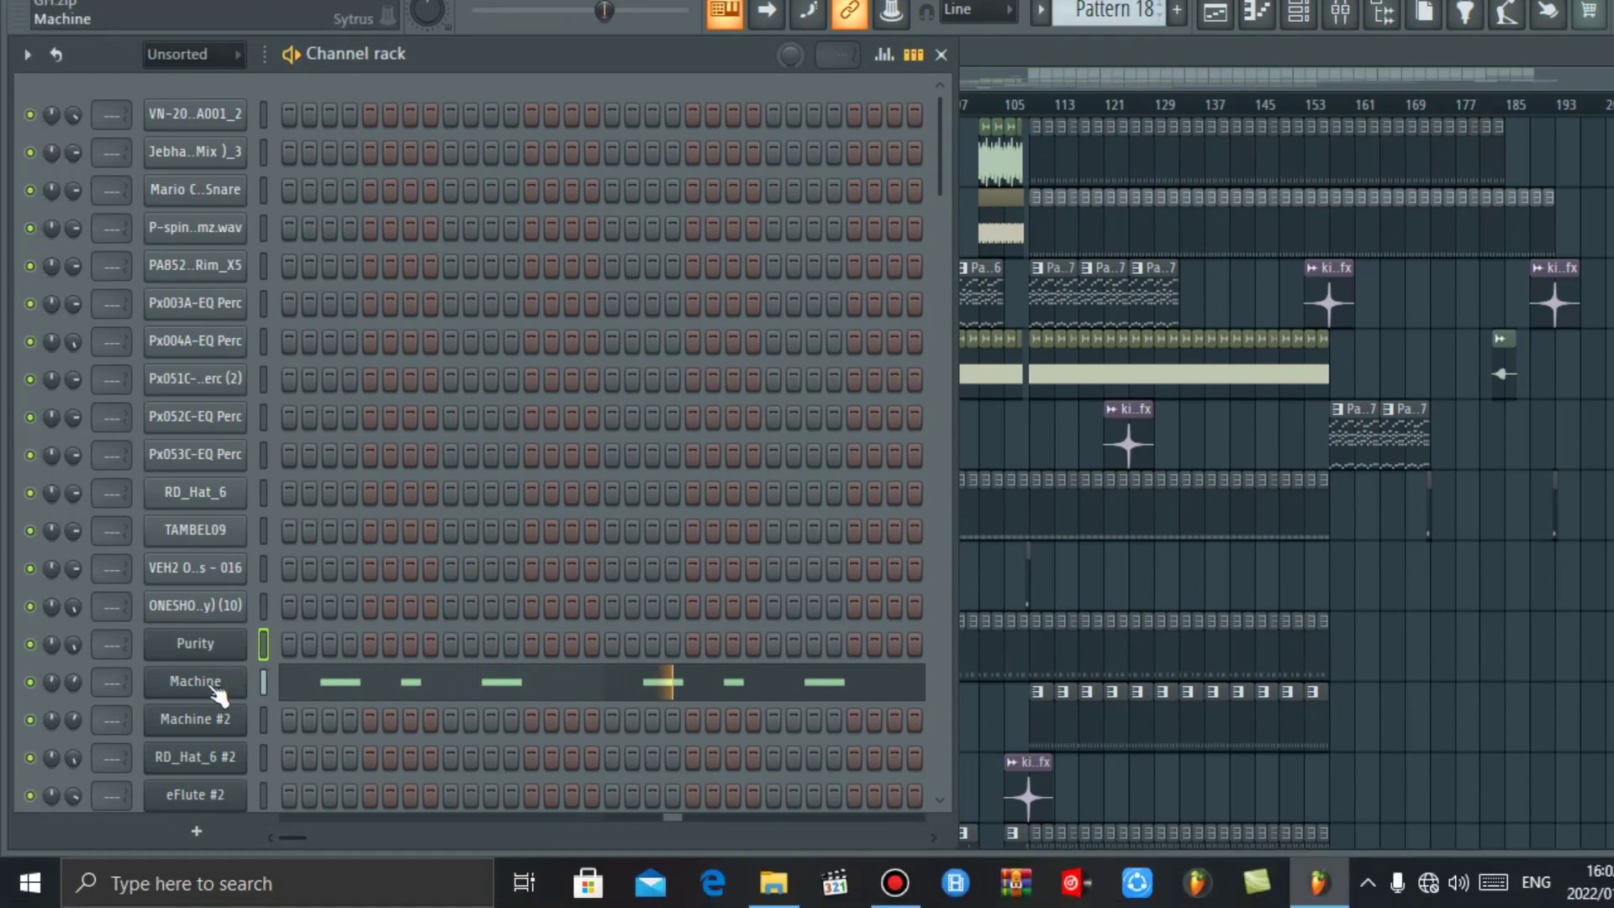
click(128, 741)
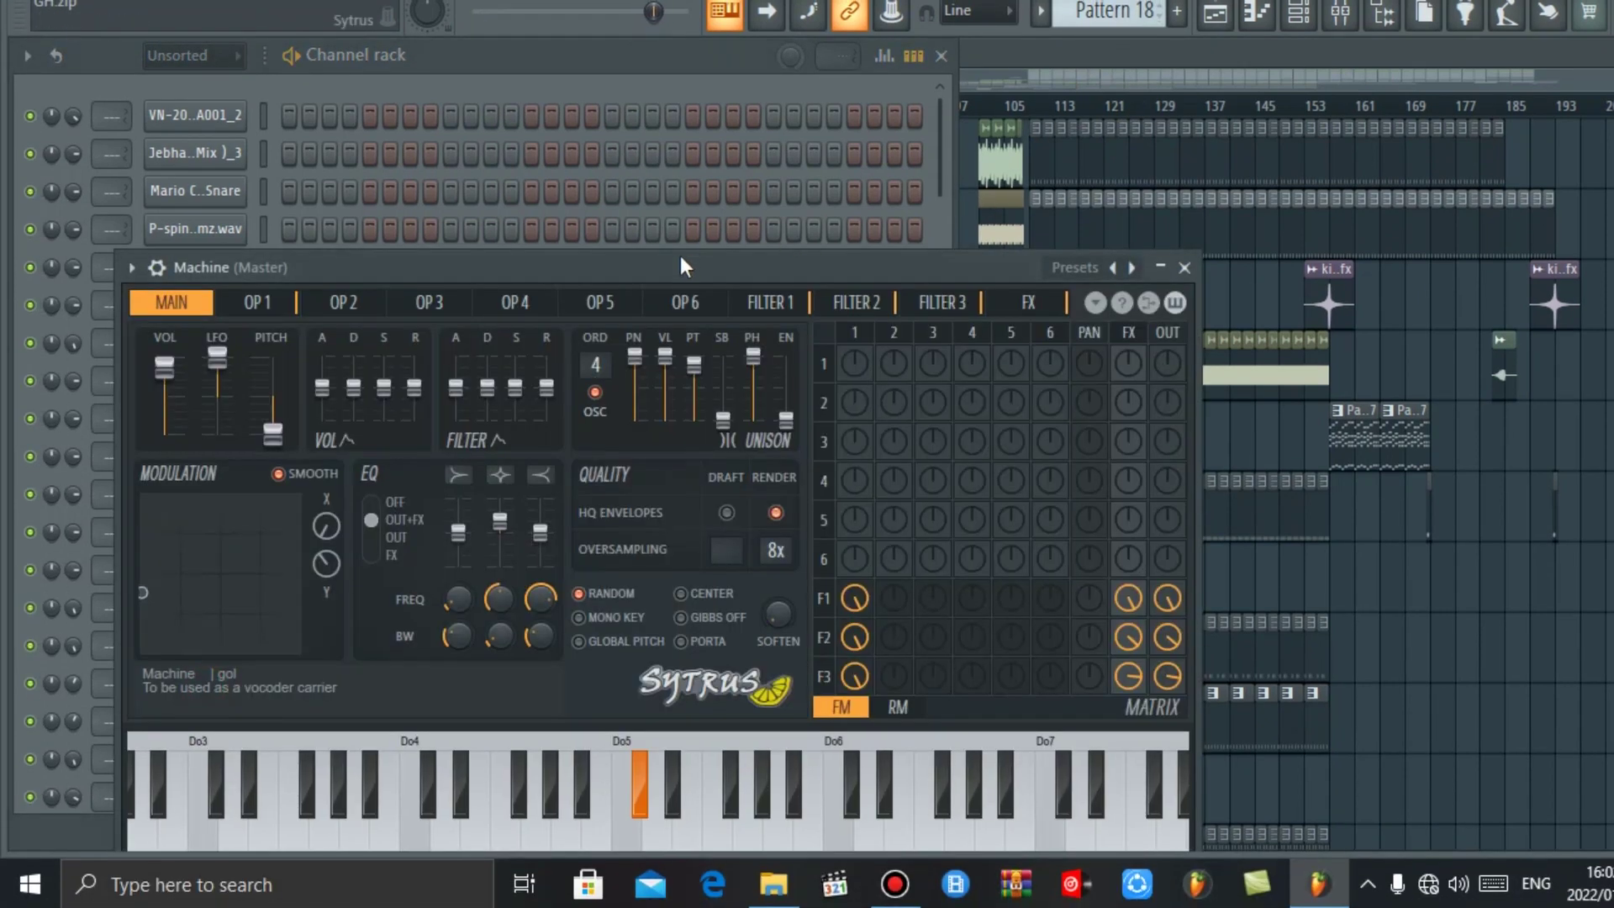
drag(680, 266, 895, 118)
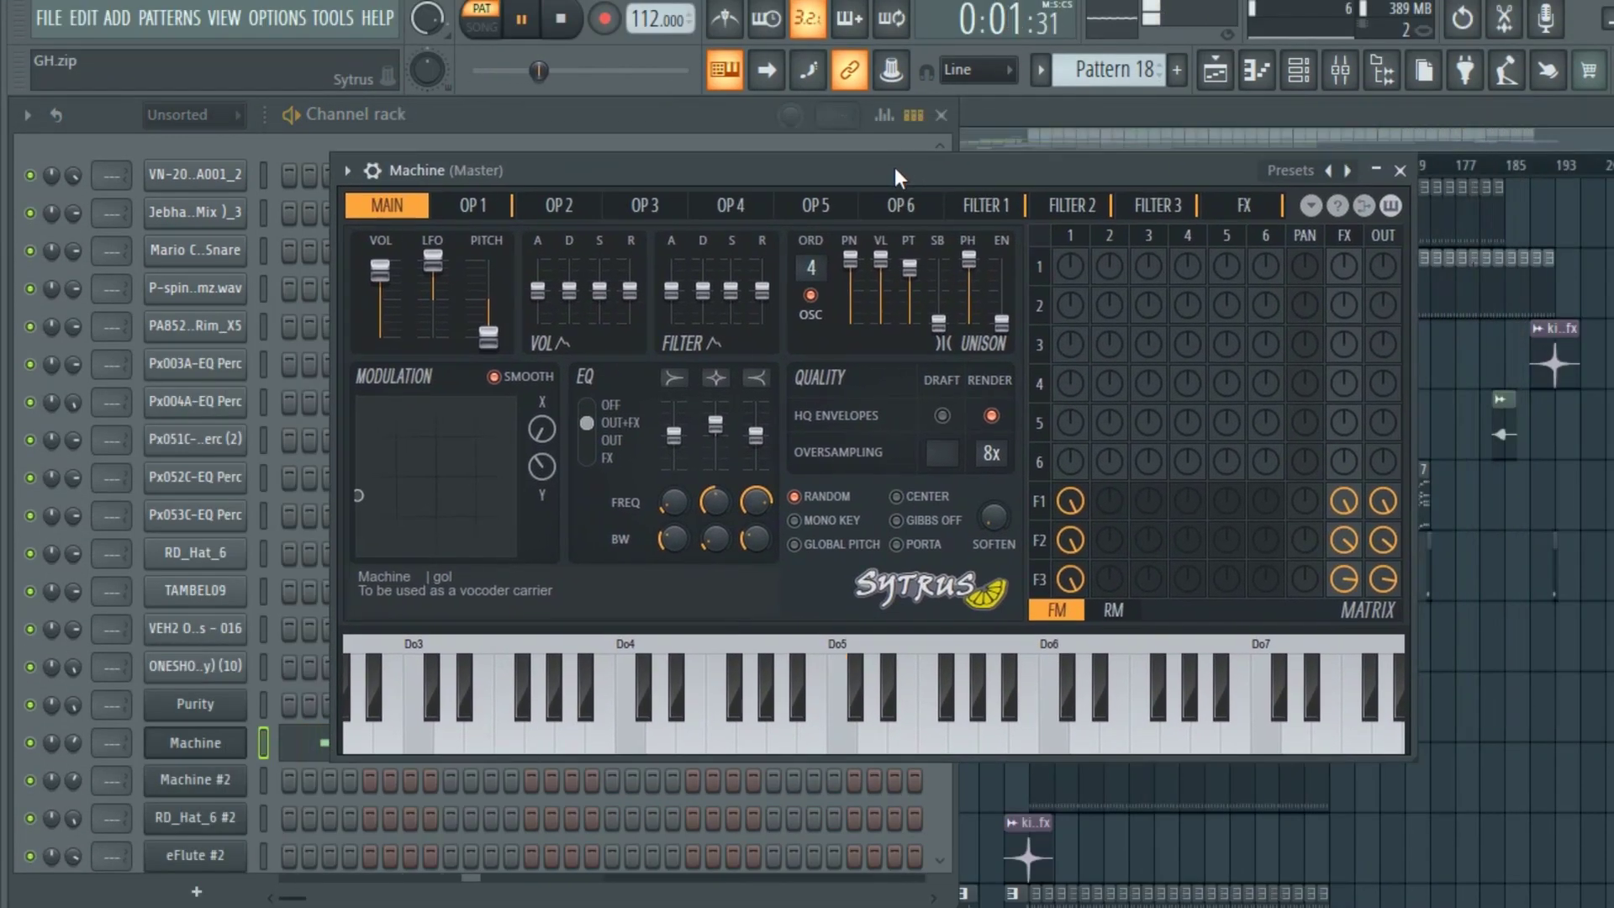
click(1400, 170)
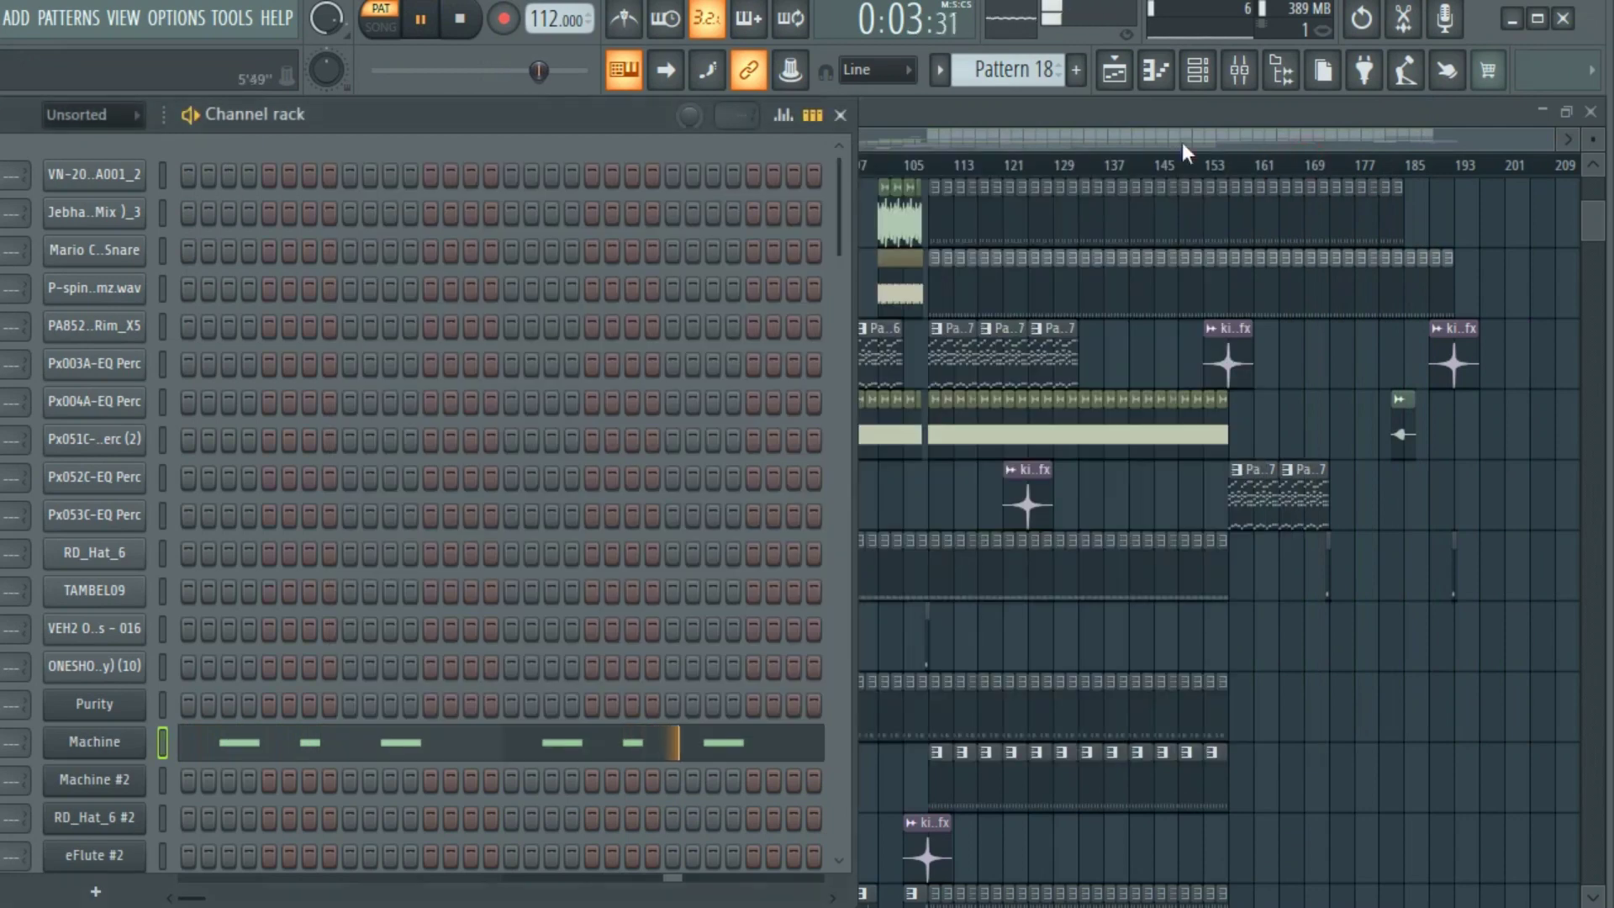
Audition Pattern 19 and load the FM Sub preset into the Fruity DX10 synth of the RD_Hat_6 #2 channel
key(KP_Add)
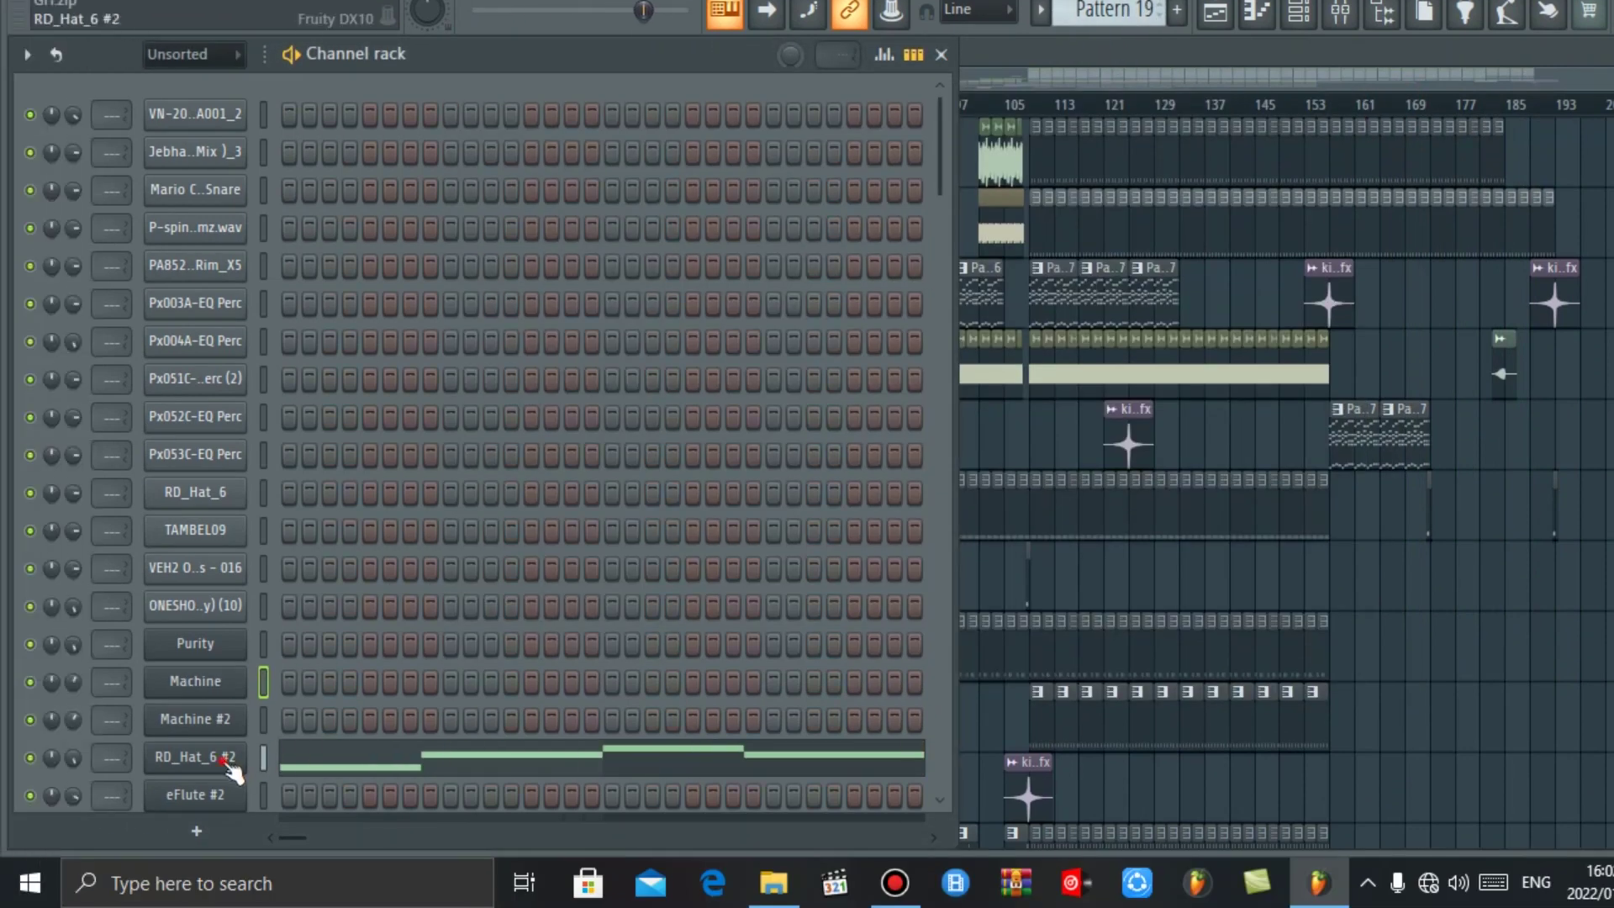
click(226, 761)
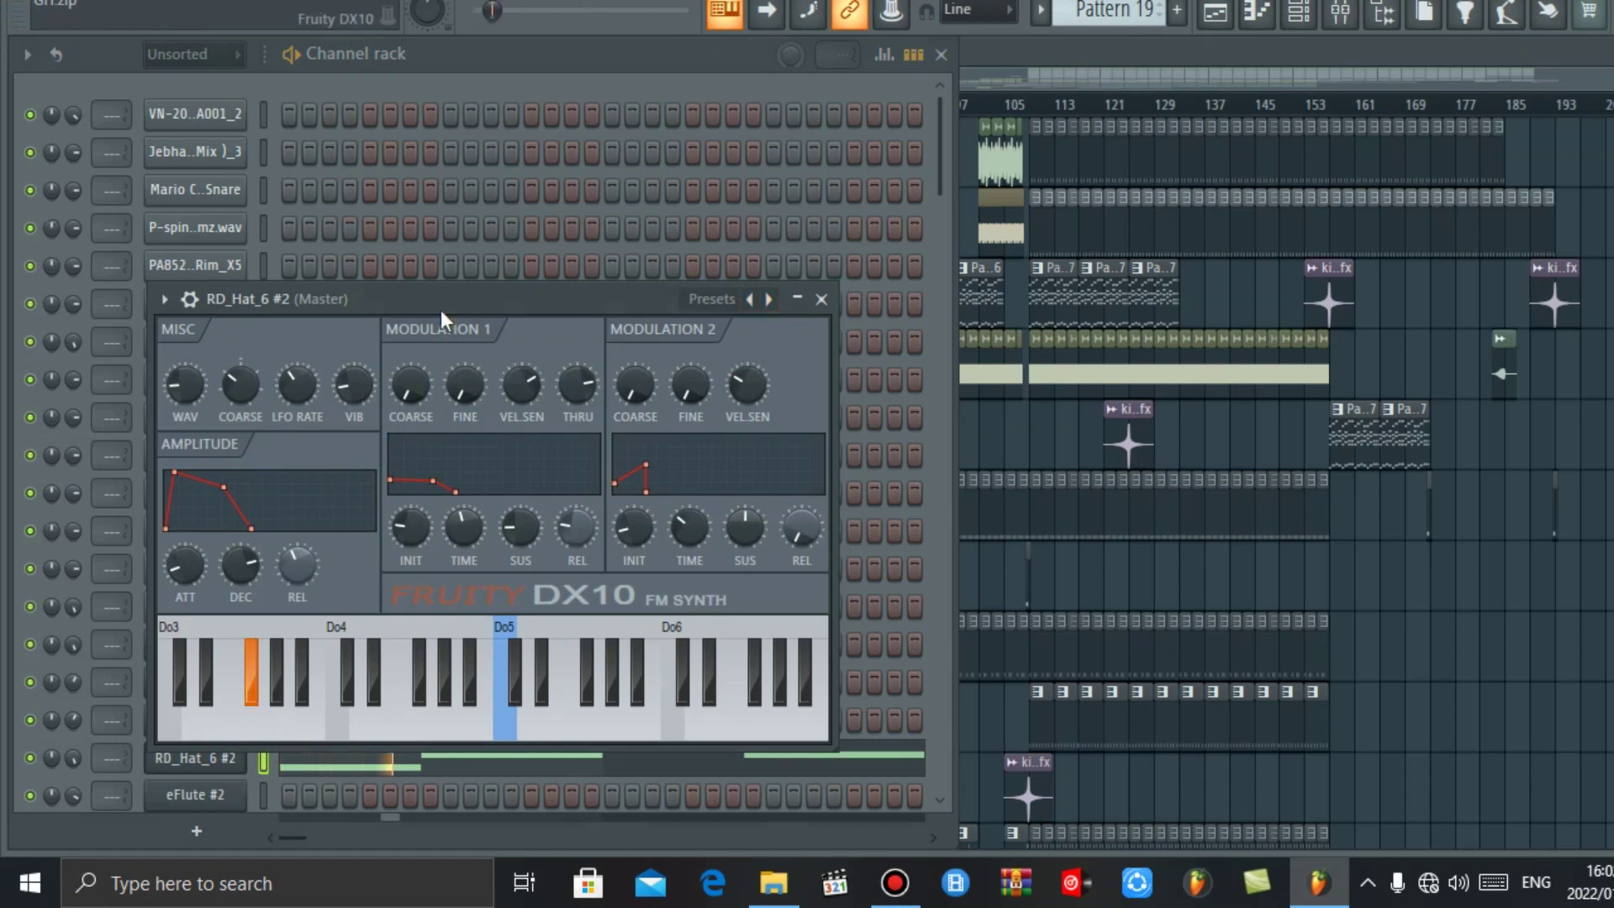
drag(441, 307, 706, 305)
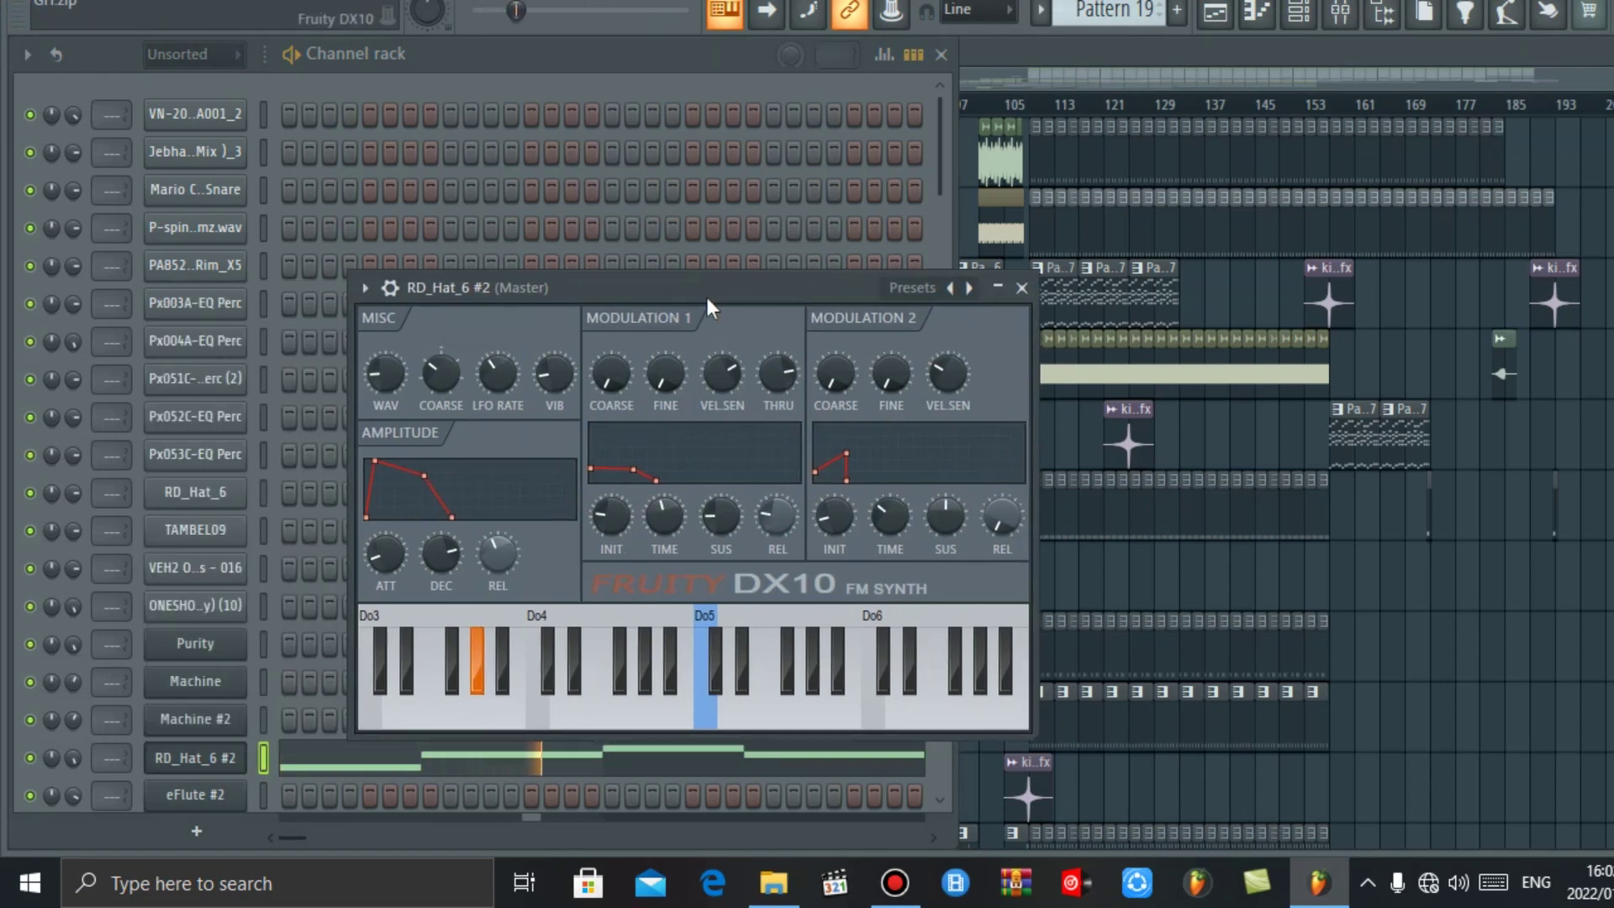
right_click(970, 288)
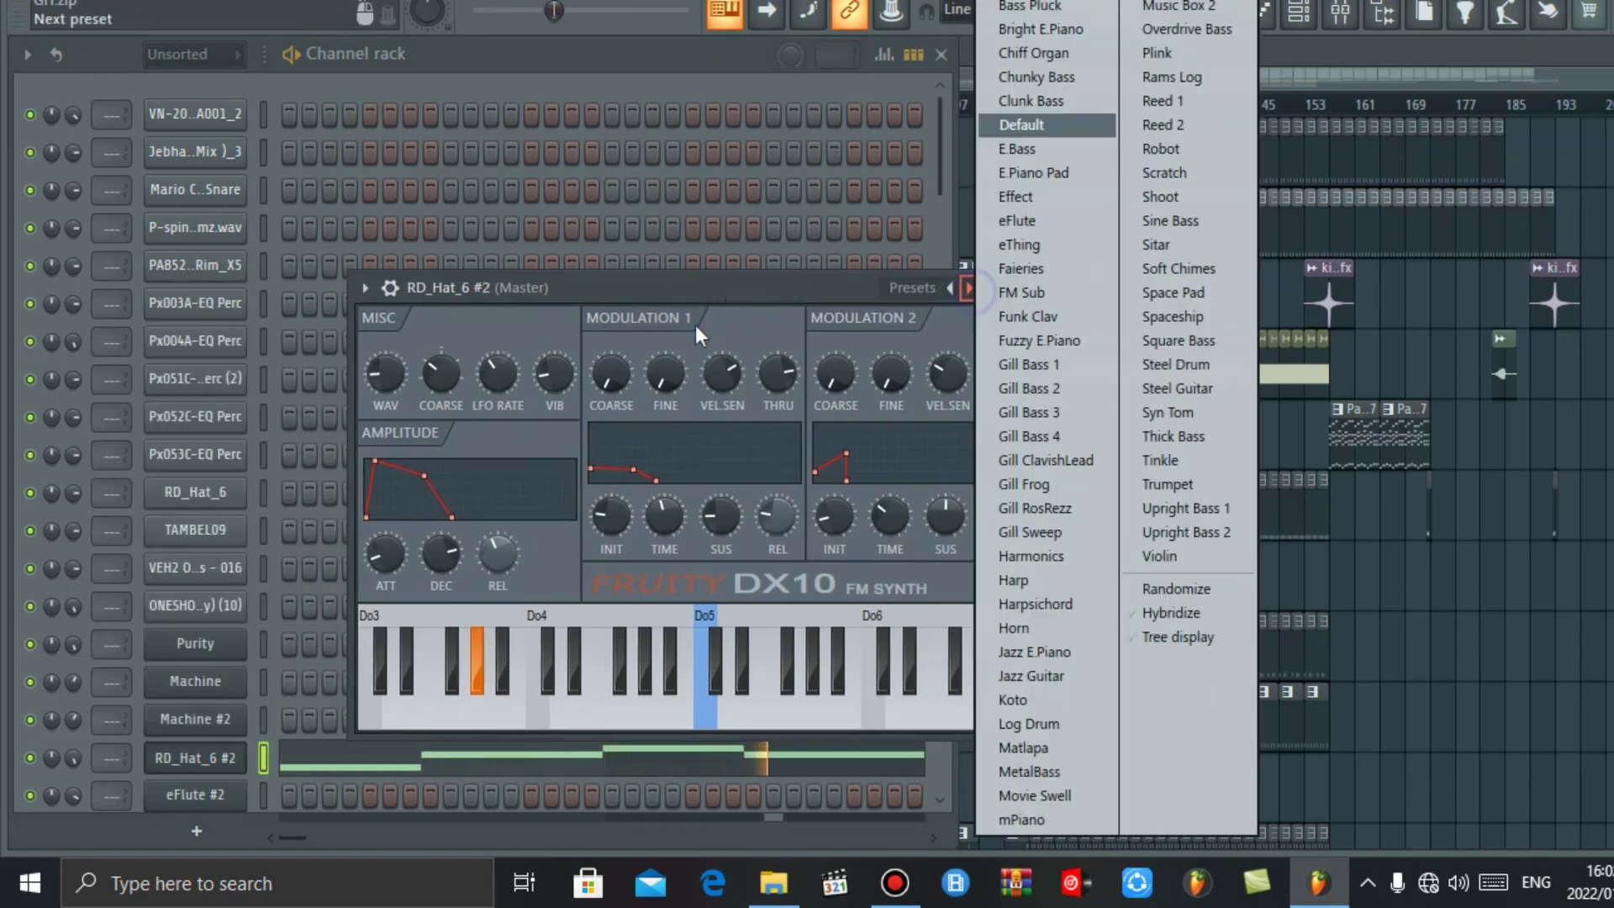
click(1051, 293)
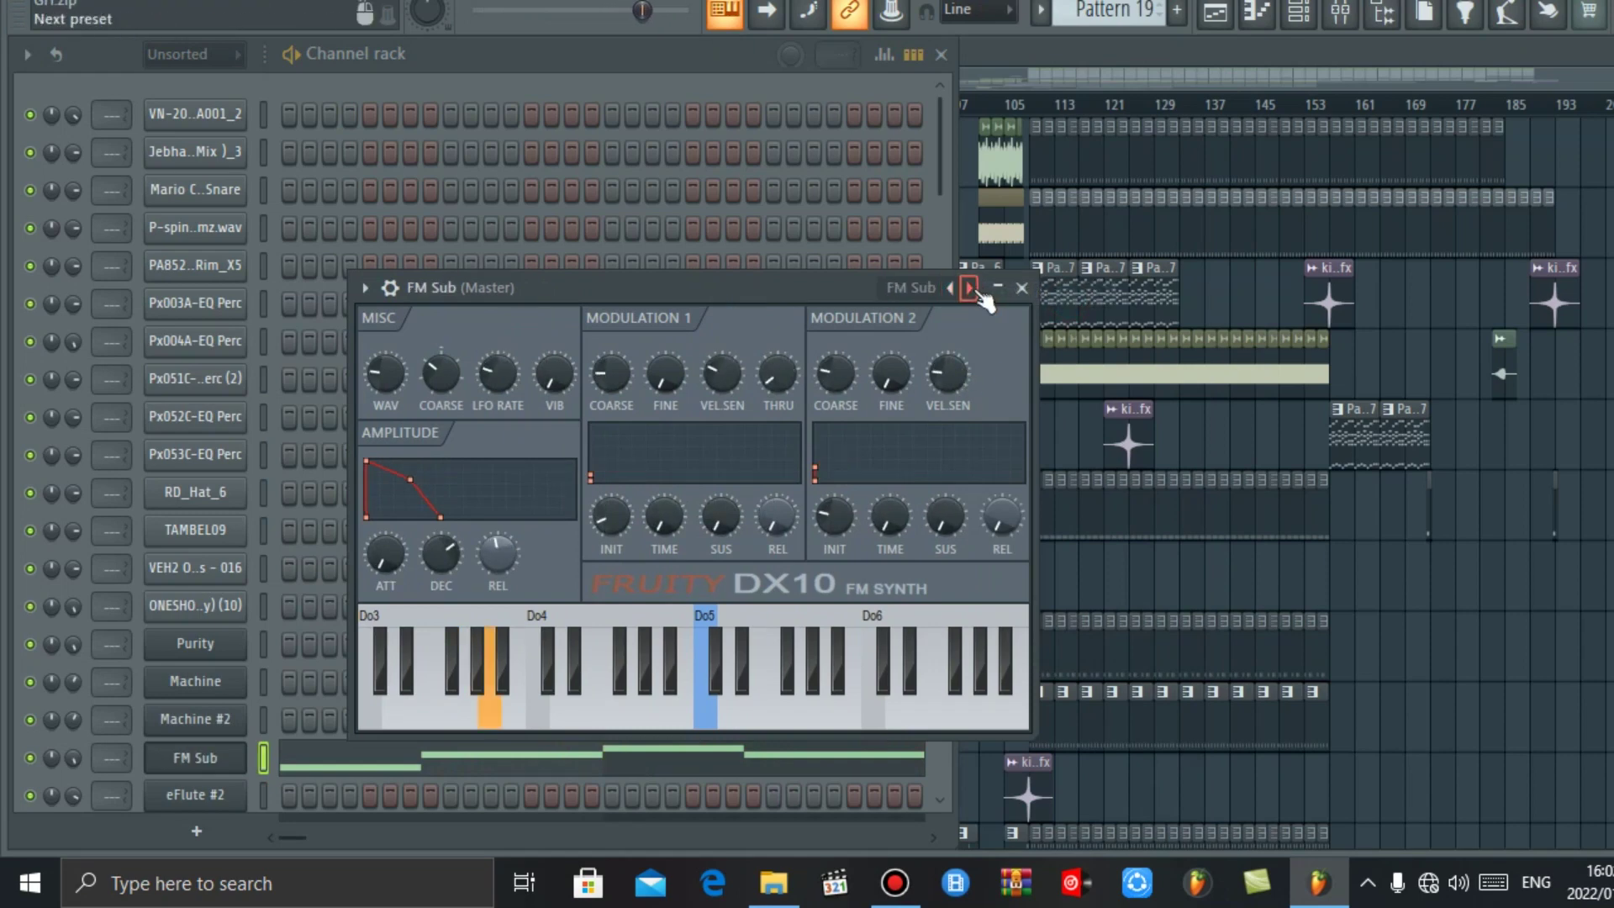
right_click(969, 289)
click(875, 284)
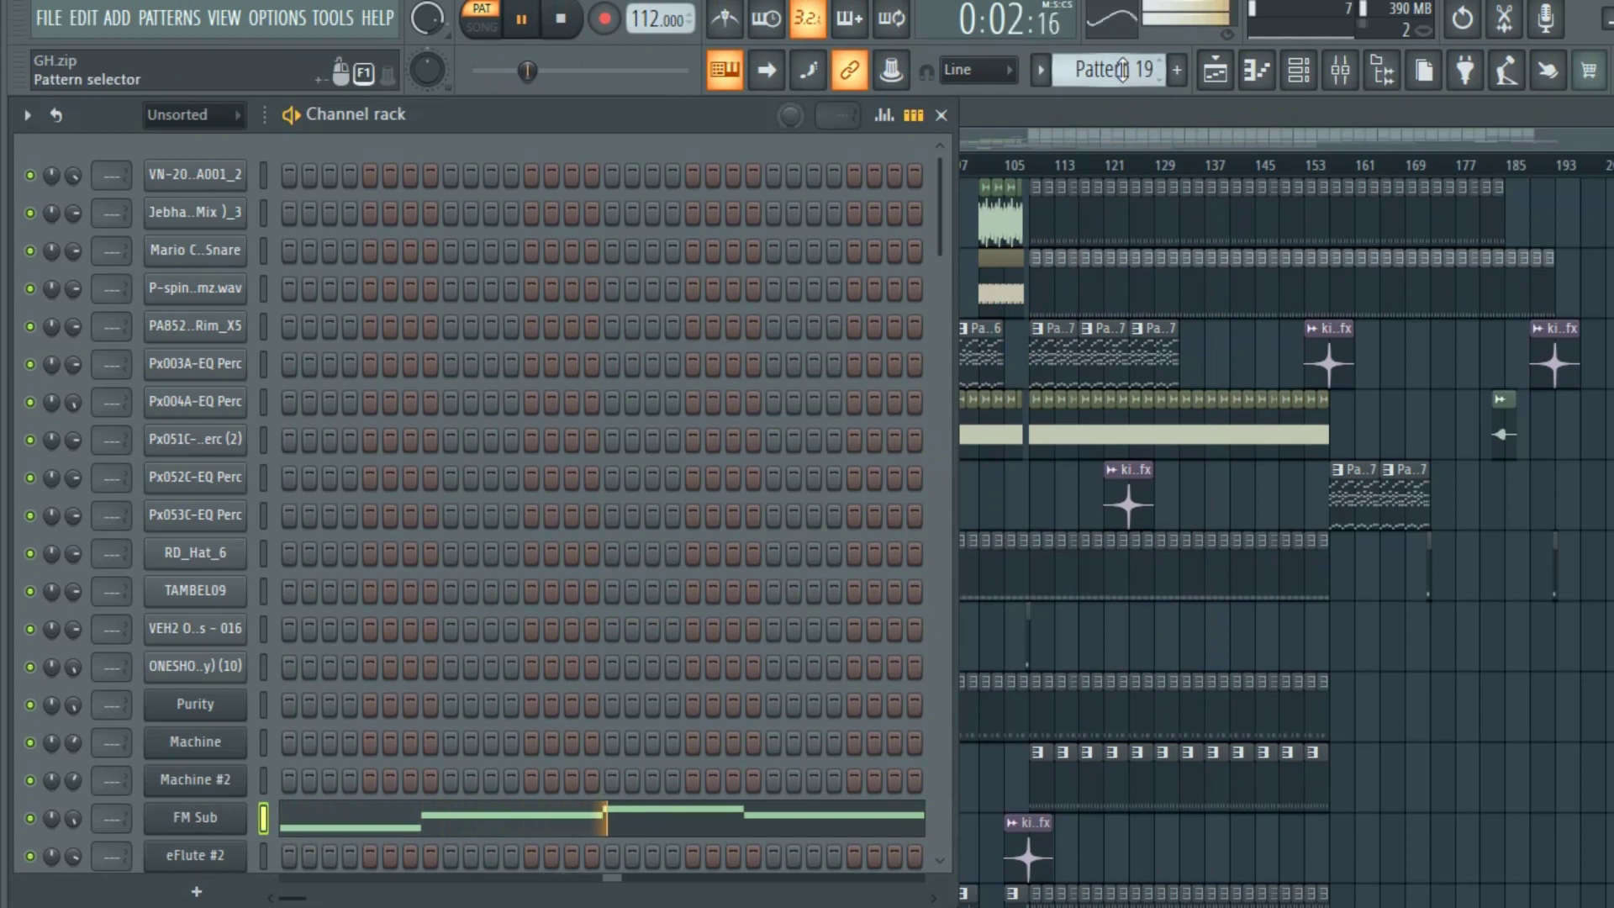
Switch playback from the FM Sub pattern to Pattern 20
scroll(723, 543, down, 3)
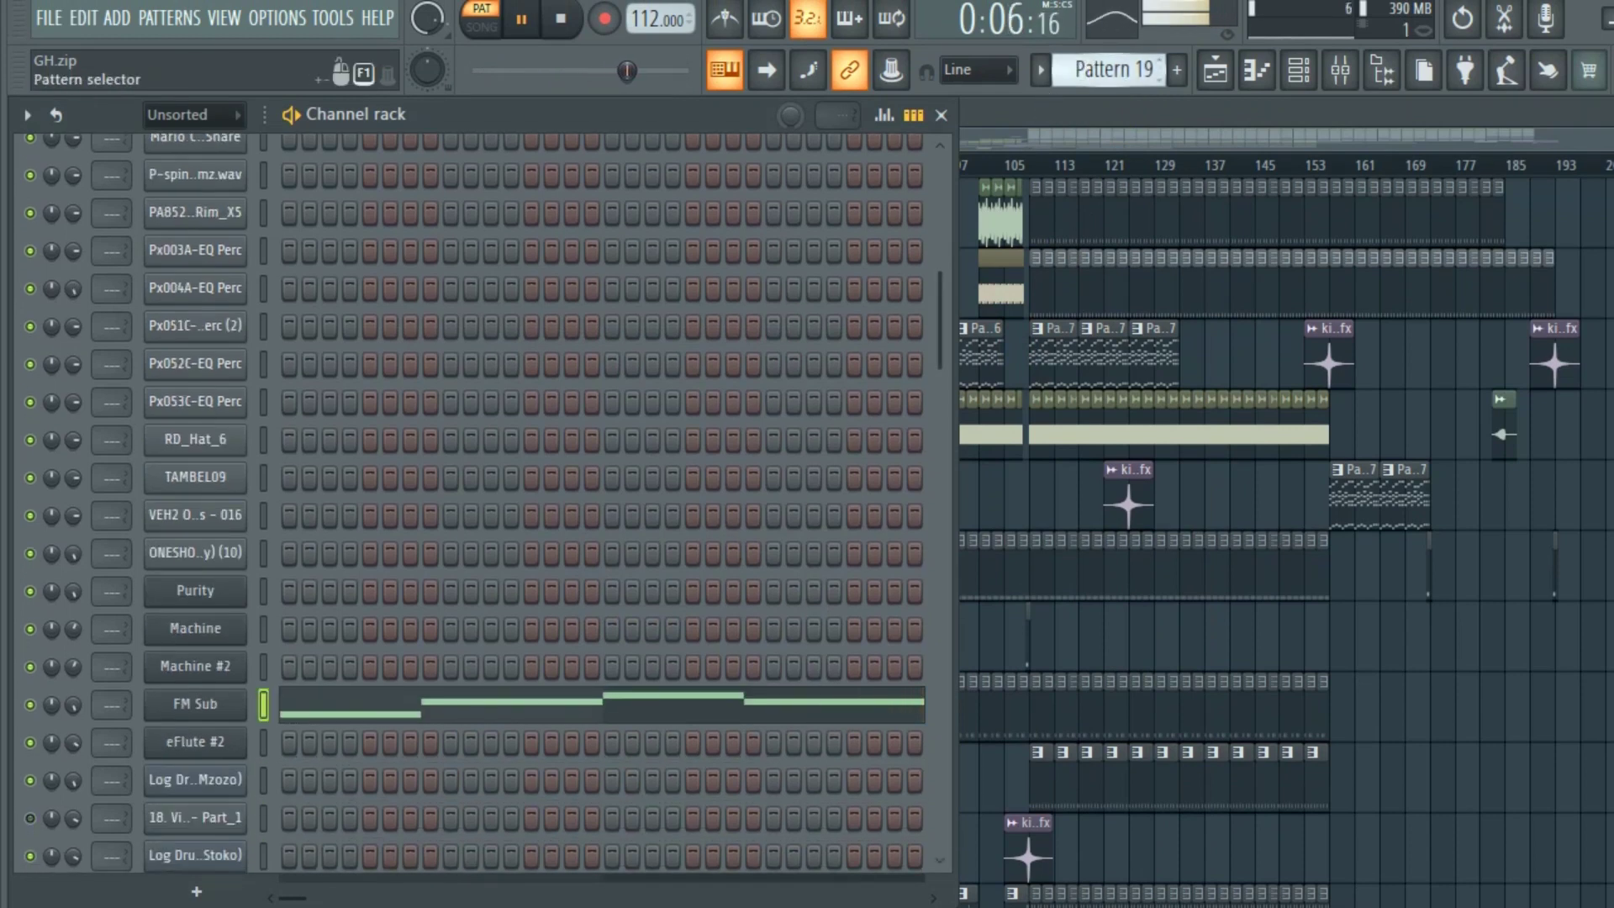
key(KP_Add)
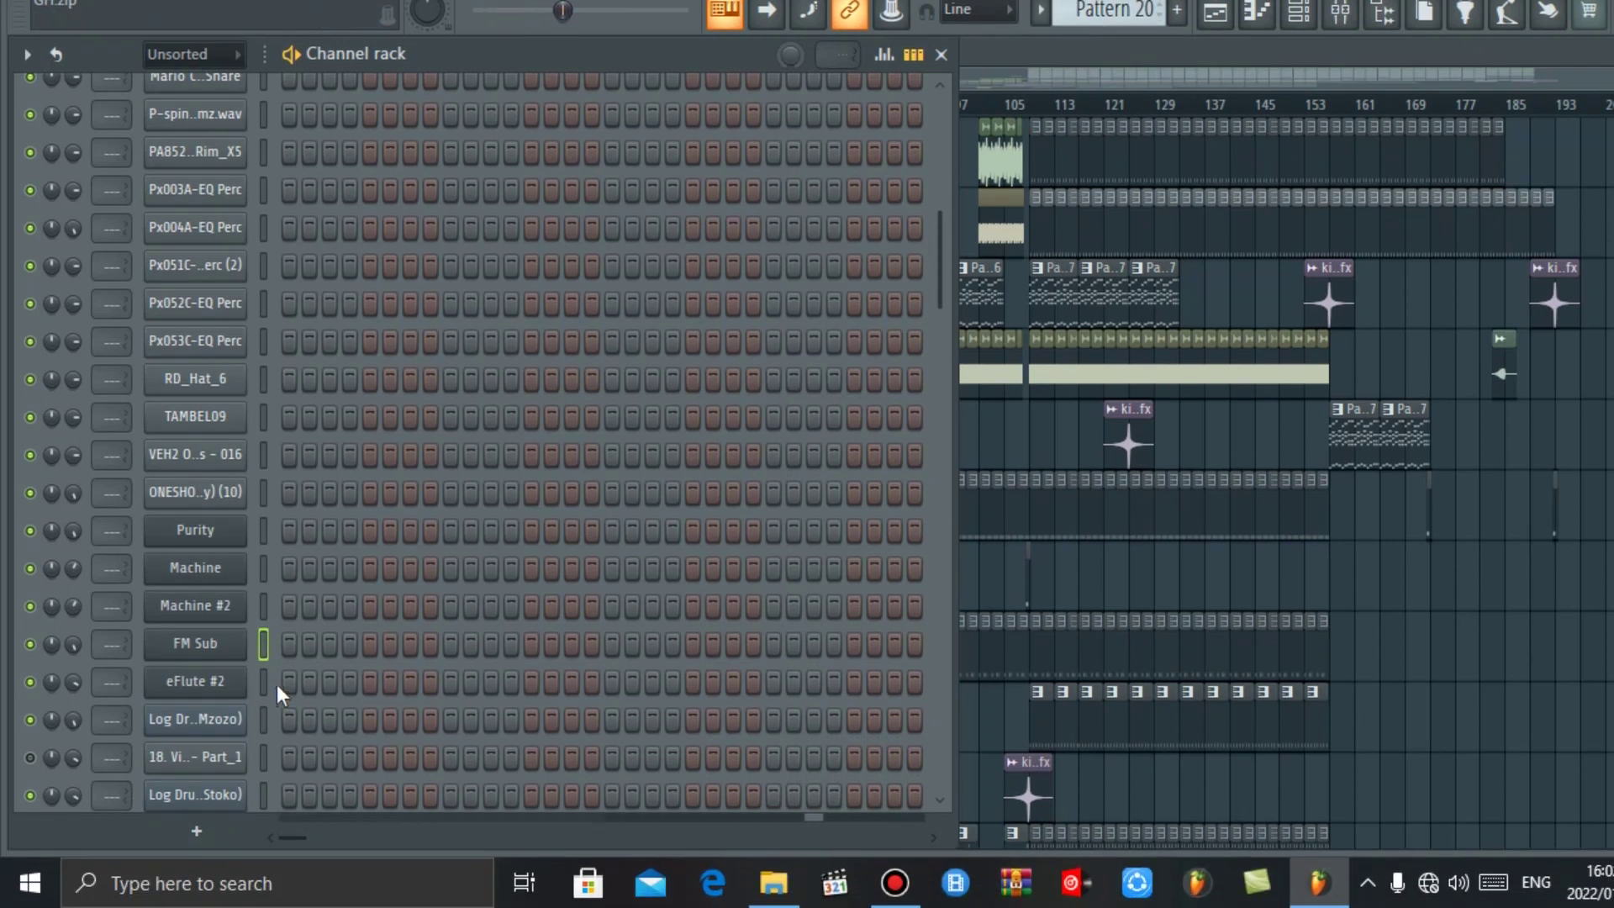
click(896, 881)
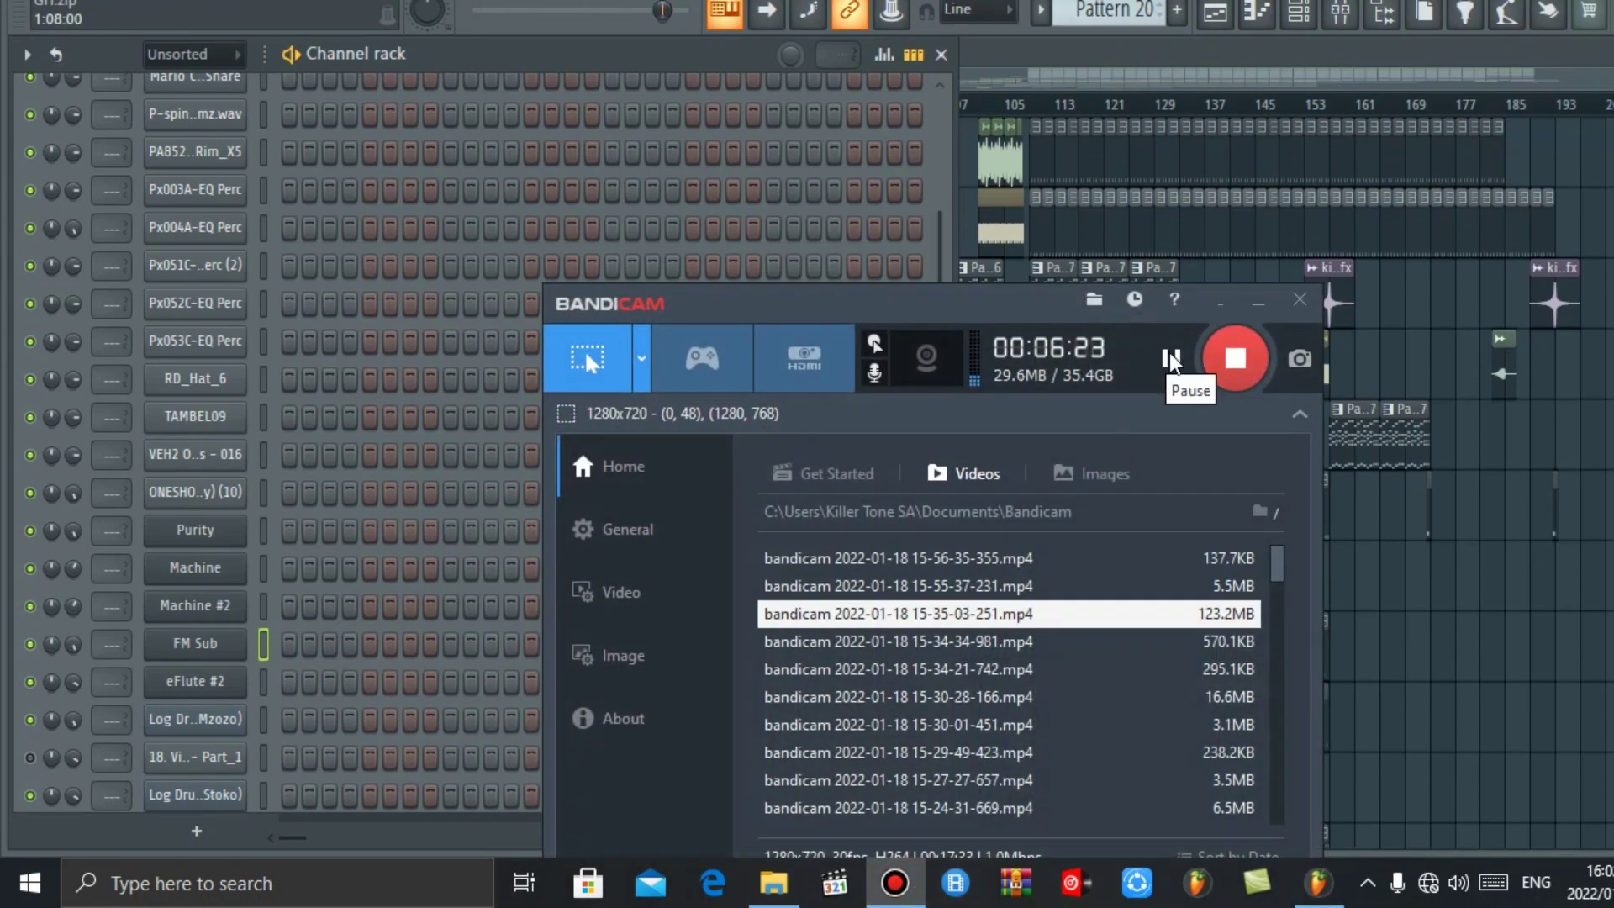
click(1170, 360)
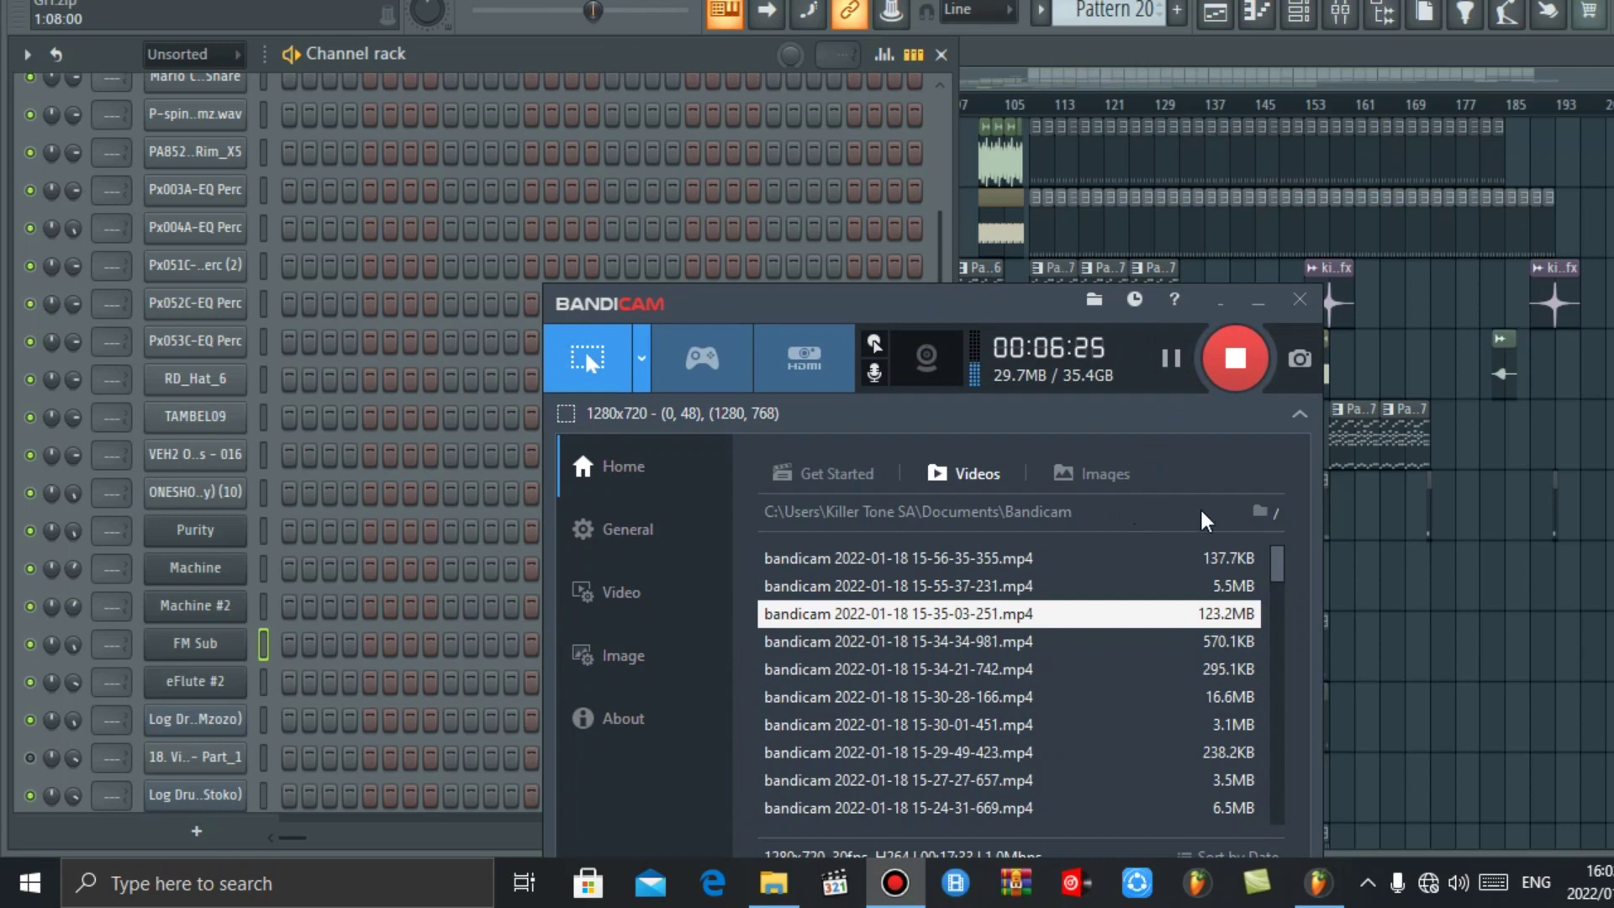
drag(840, 305, 1193, 444)
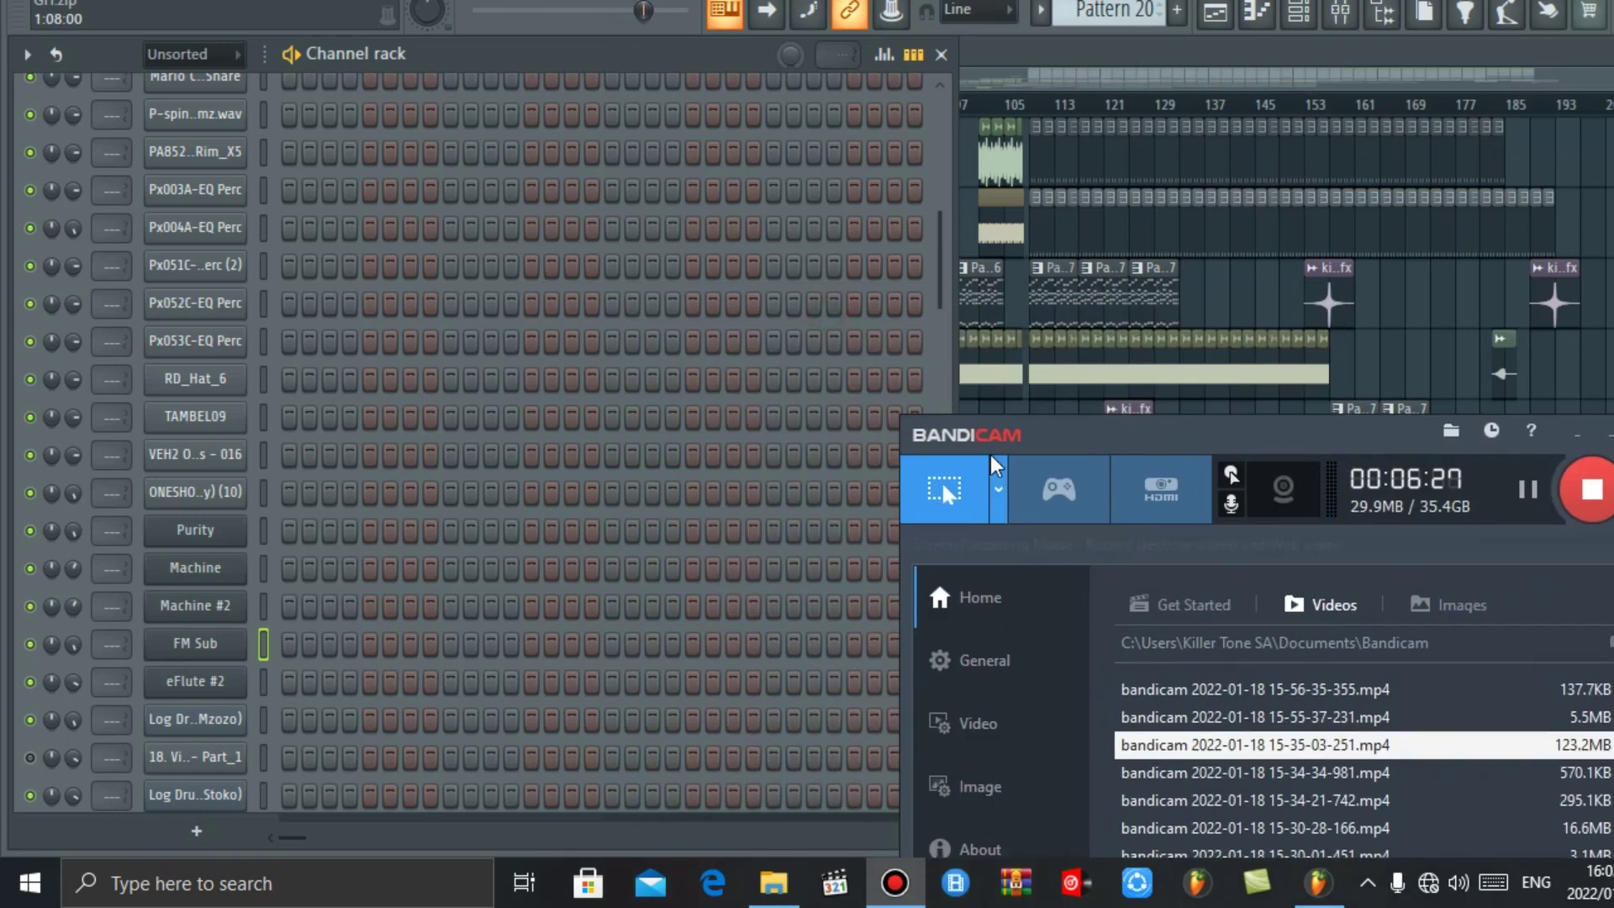
drag(940, 289, 946, 674)
Inspect the settings of the GMS synth that plays in Pattern 20
scroll(316, 491, down, 1)
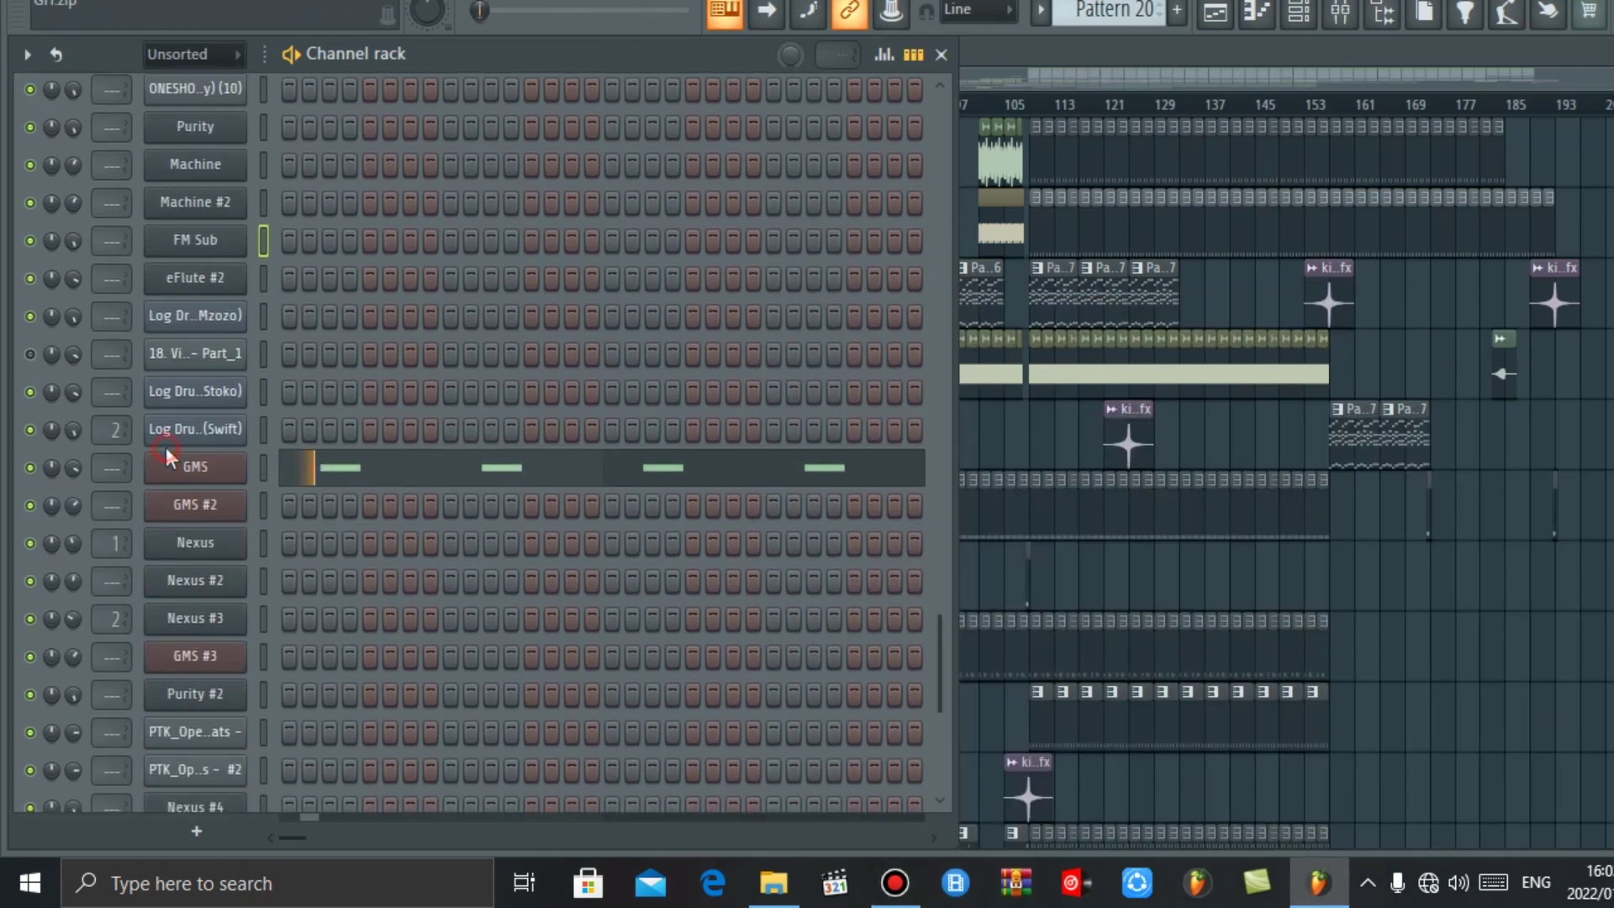
click(178, 469)
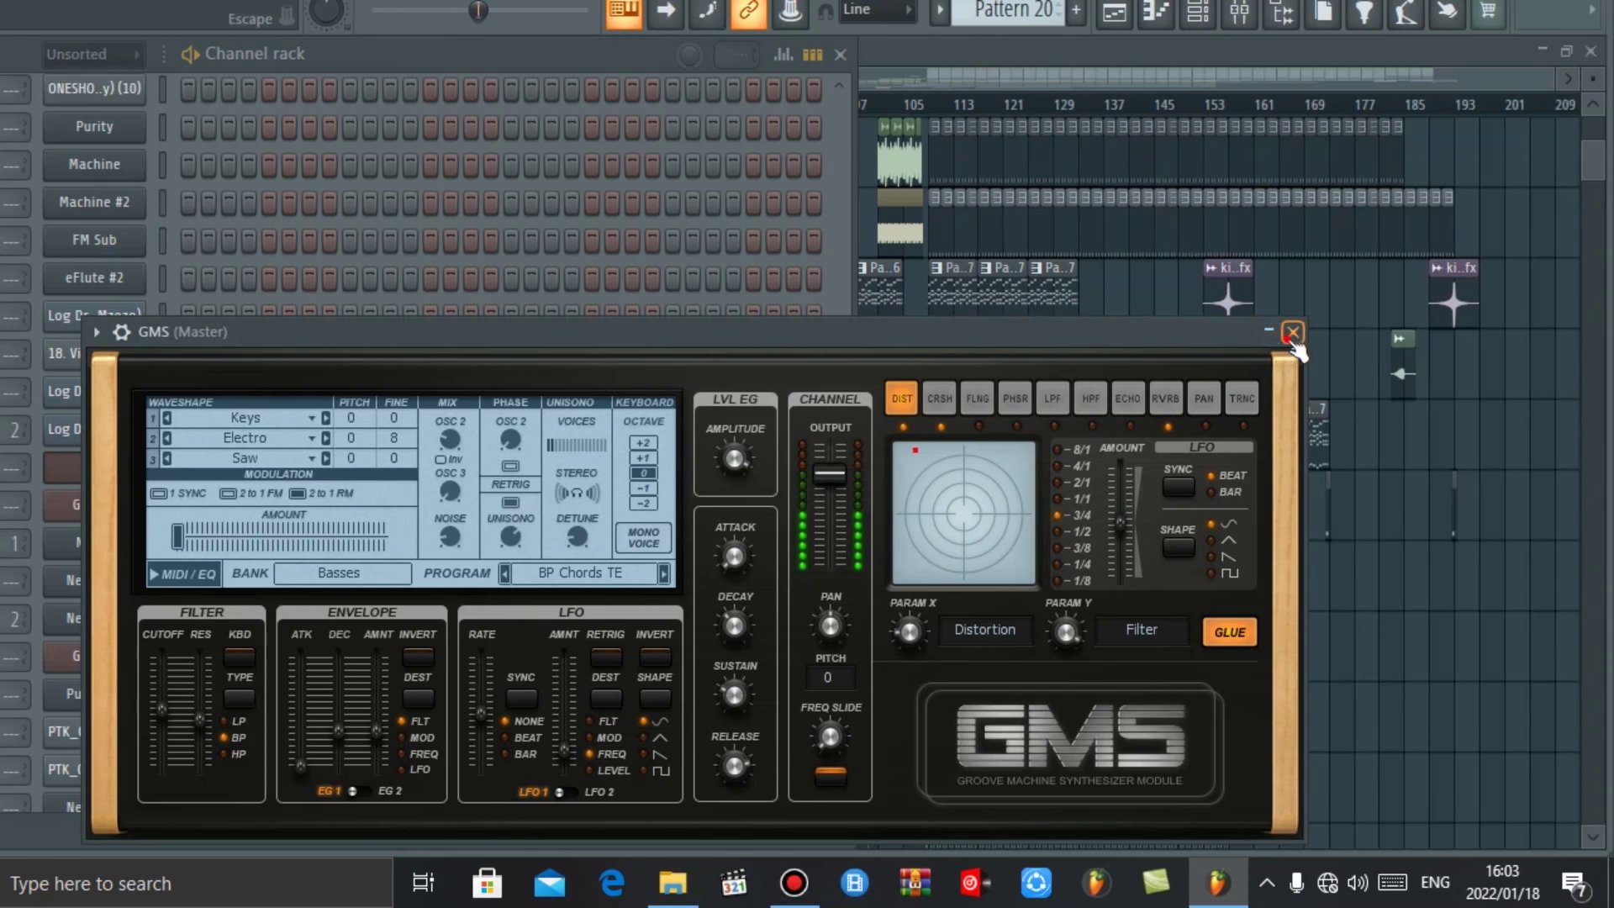
click(1292, 332)
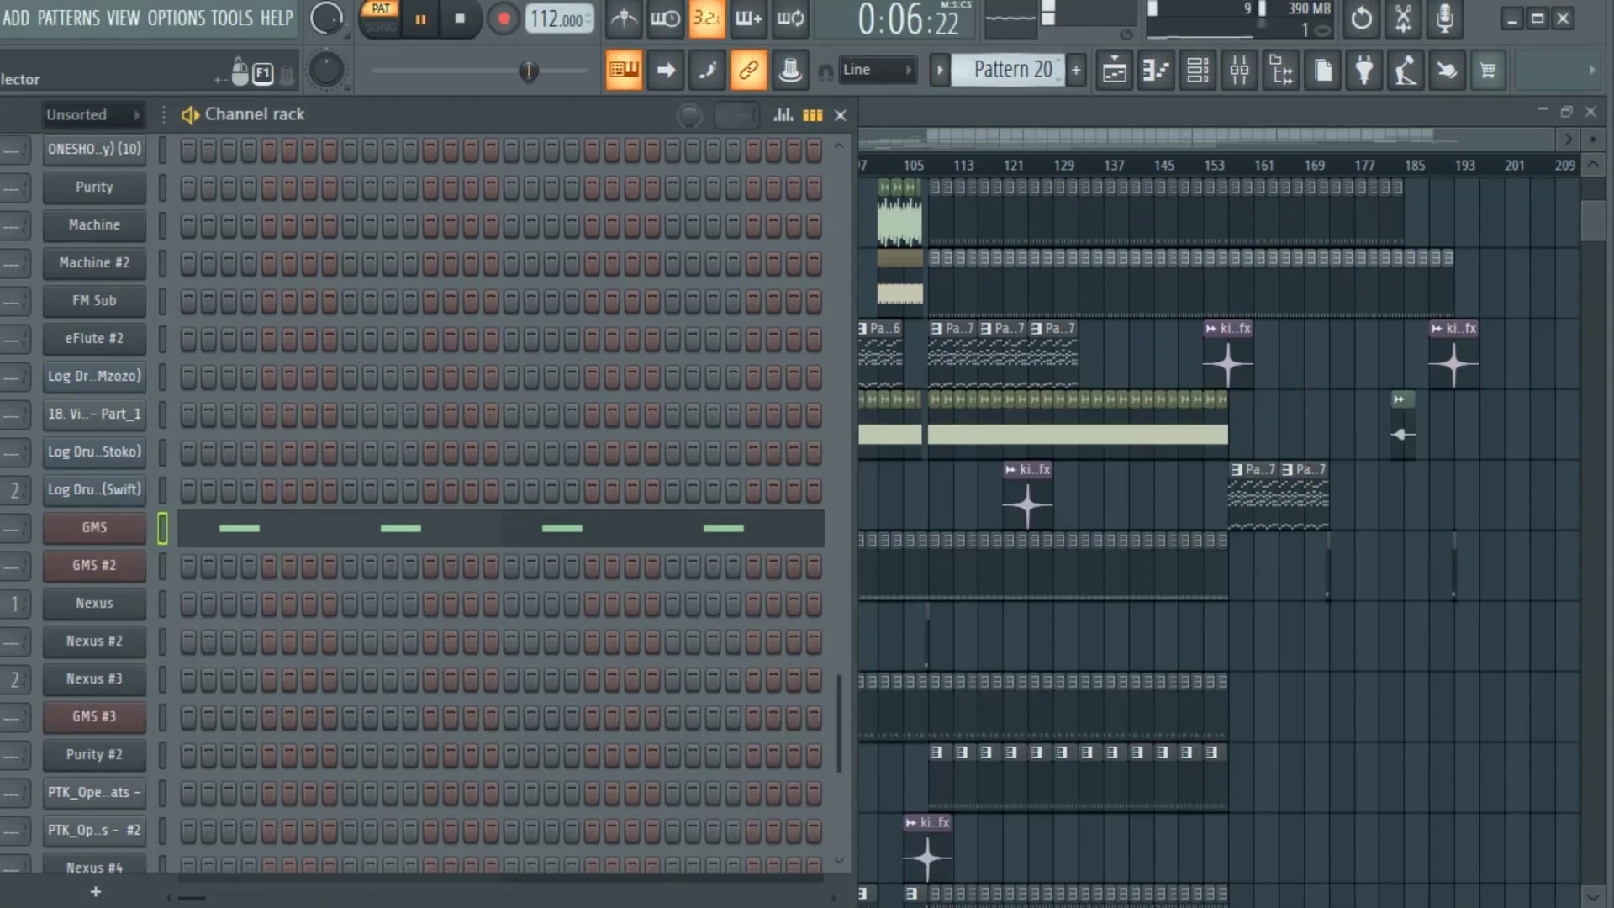
Audition Pattern 21 and inspect the settings of its GMS #2 synth
scroll(1013, 69, down, 1)
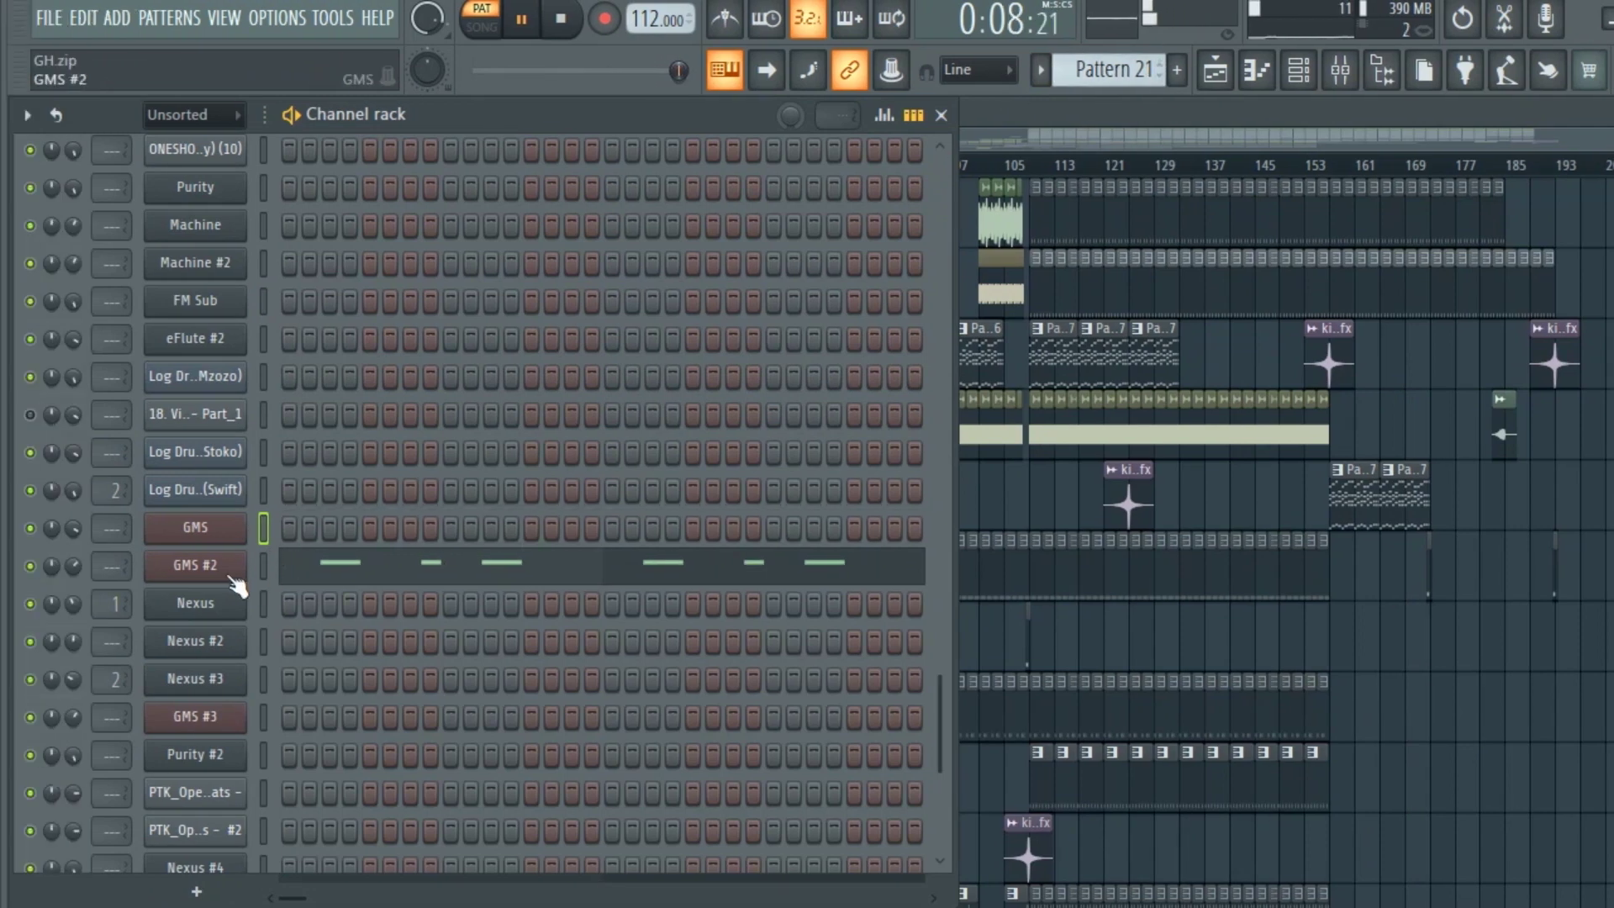
click(232, 579)
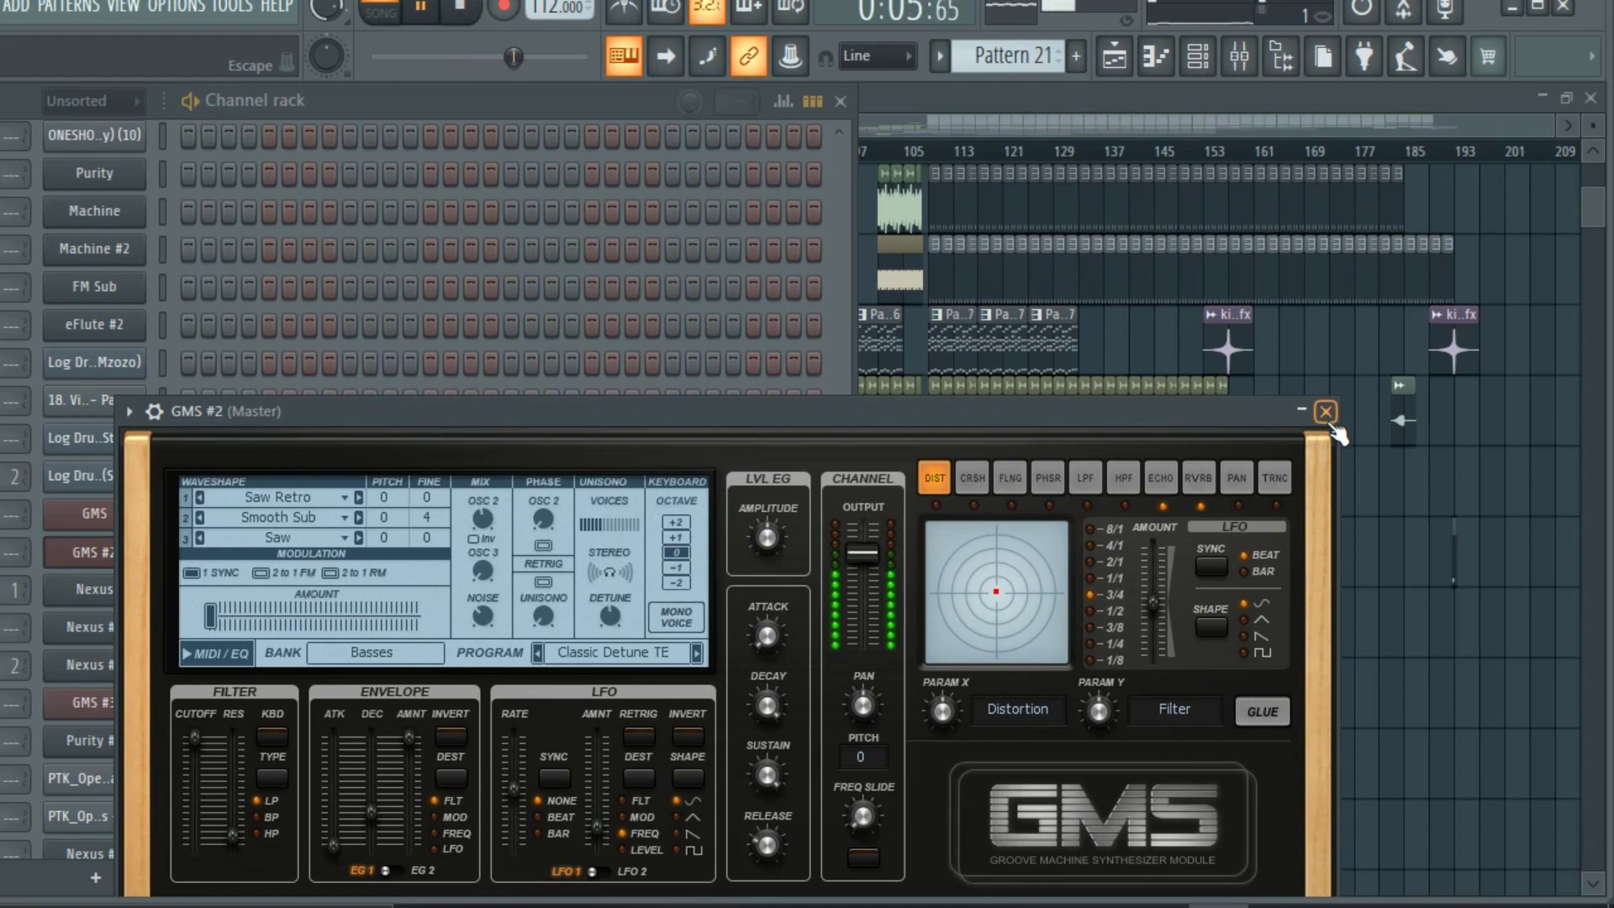
click(1326, 412)
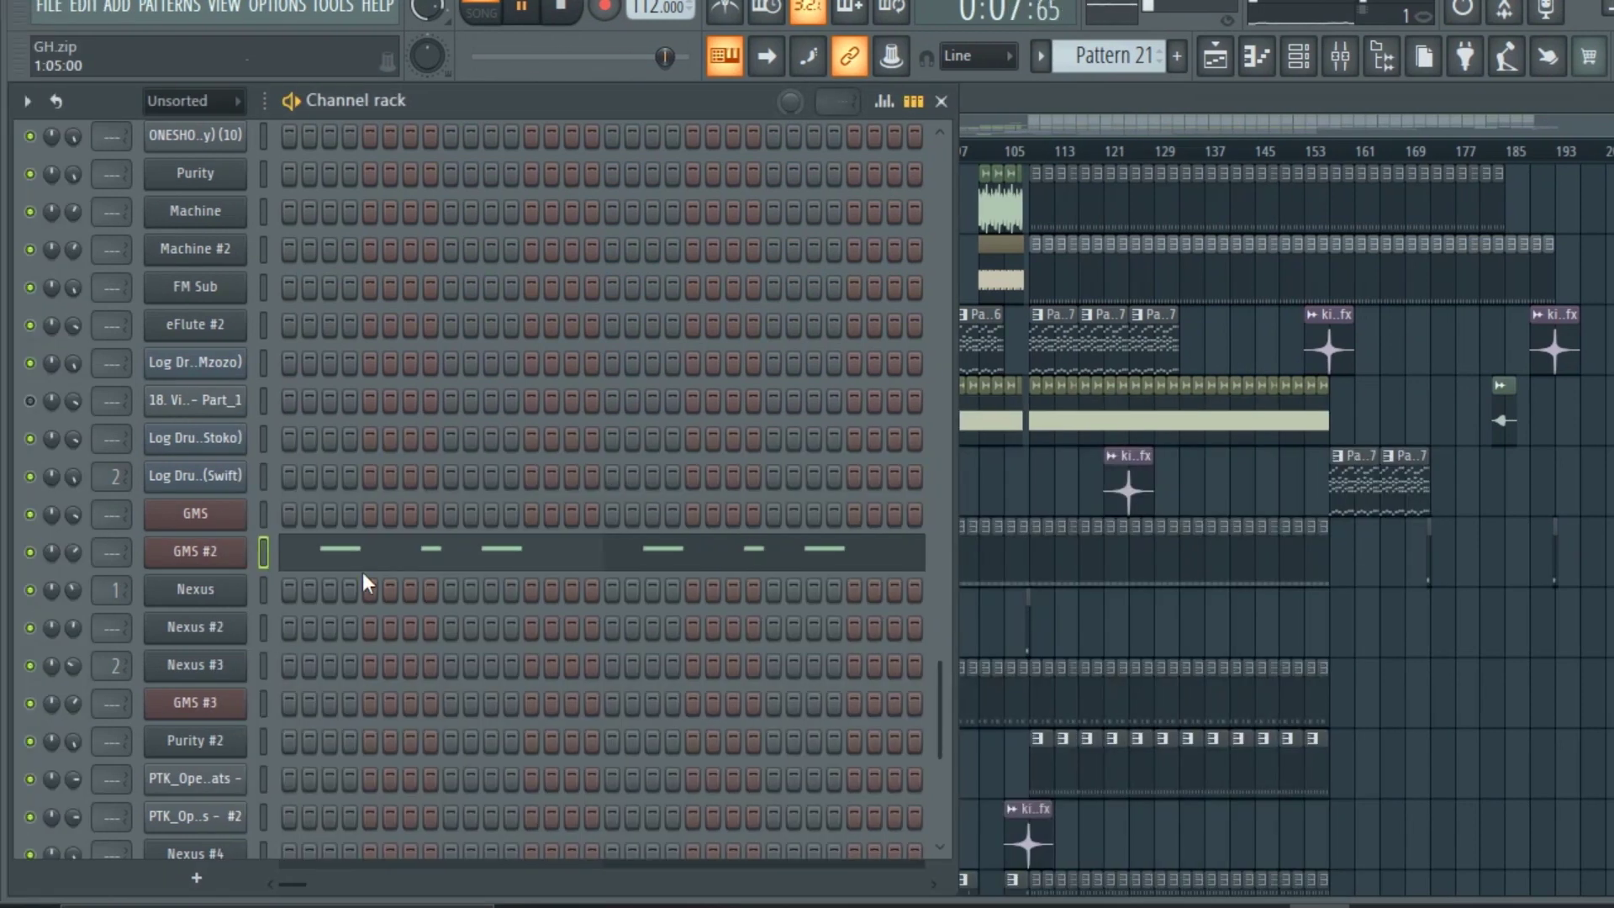
click(175, 555)
click(1421, 405)
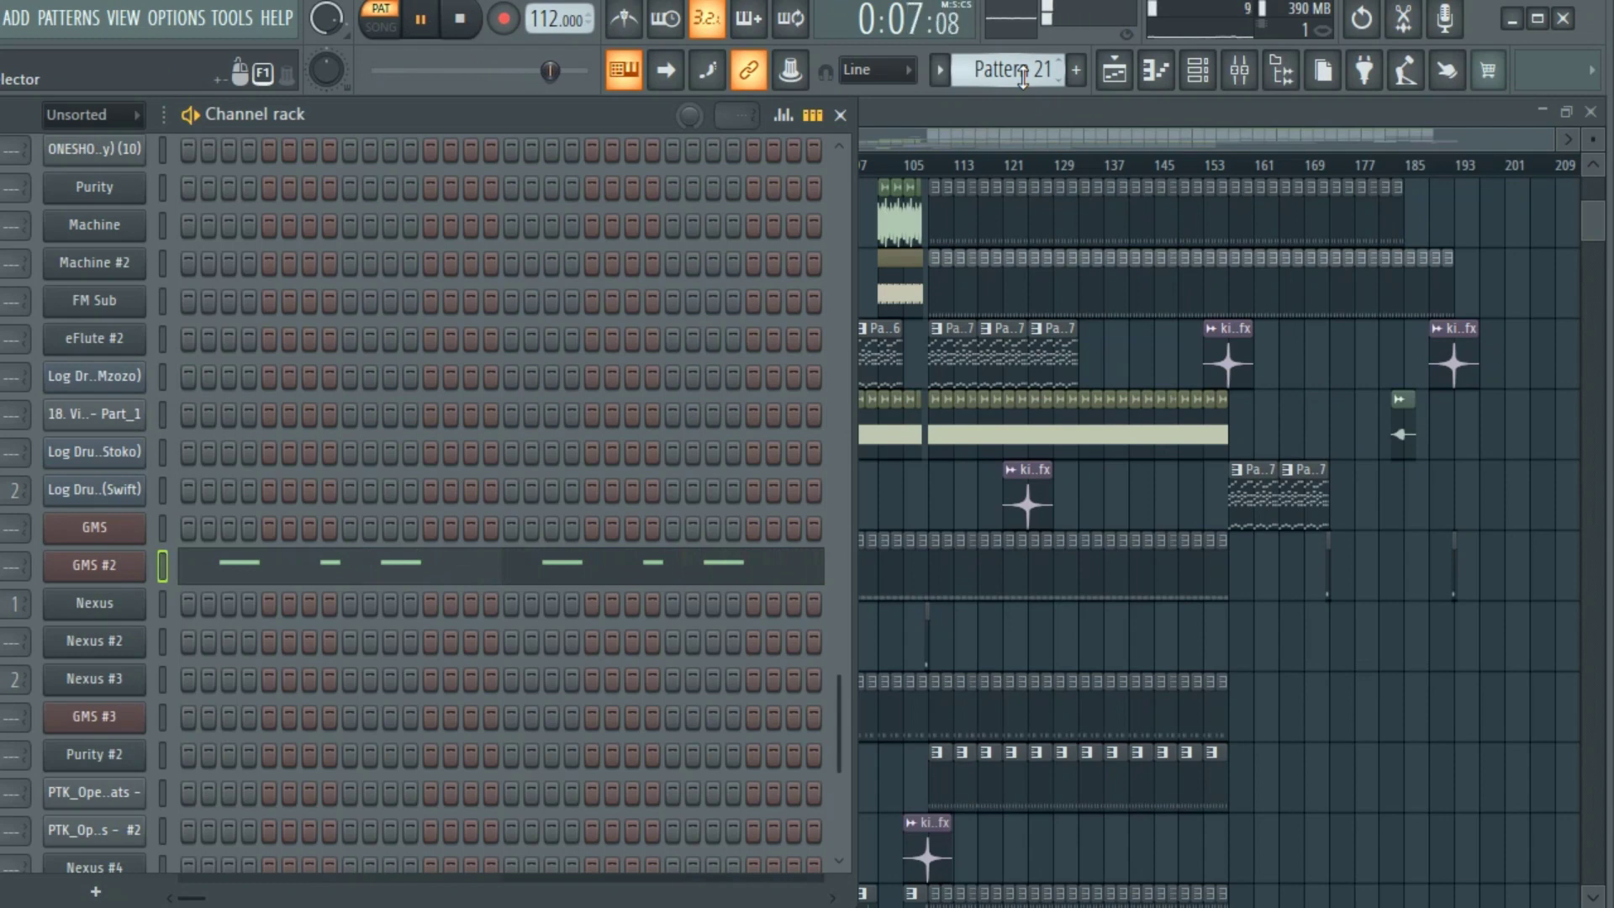
Audition Patterns 22 to 24 and look through the channel rack for the channels they play
scroll(1022, 77, down, 1)
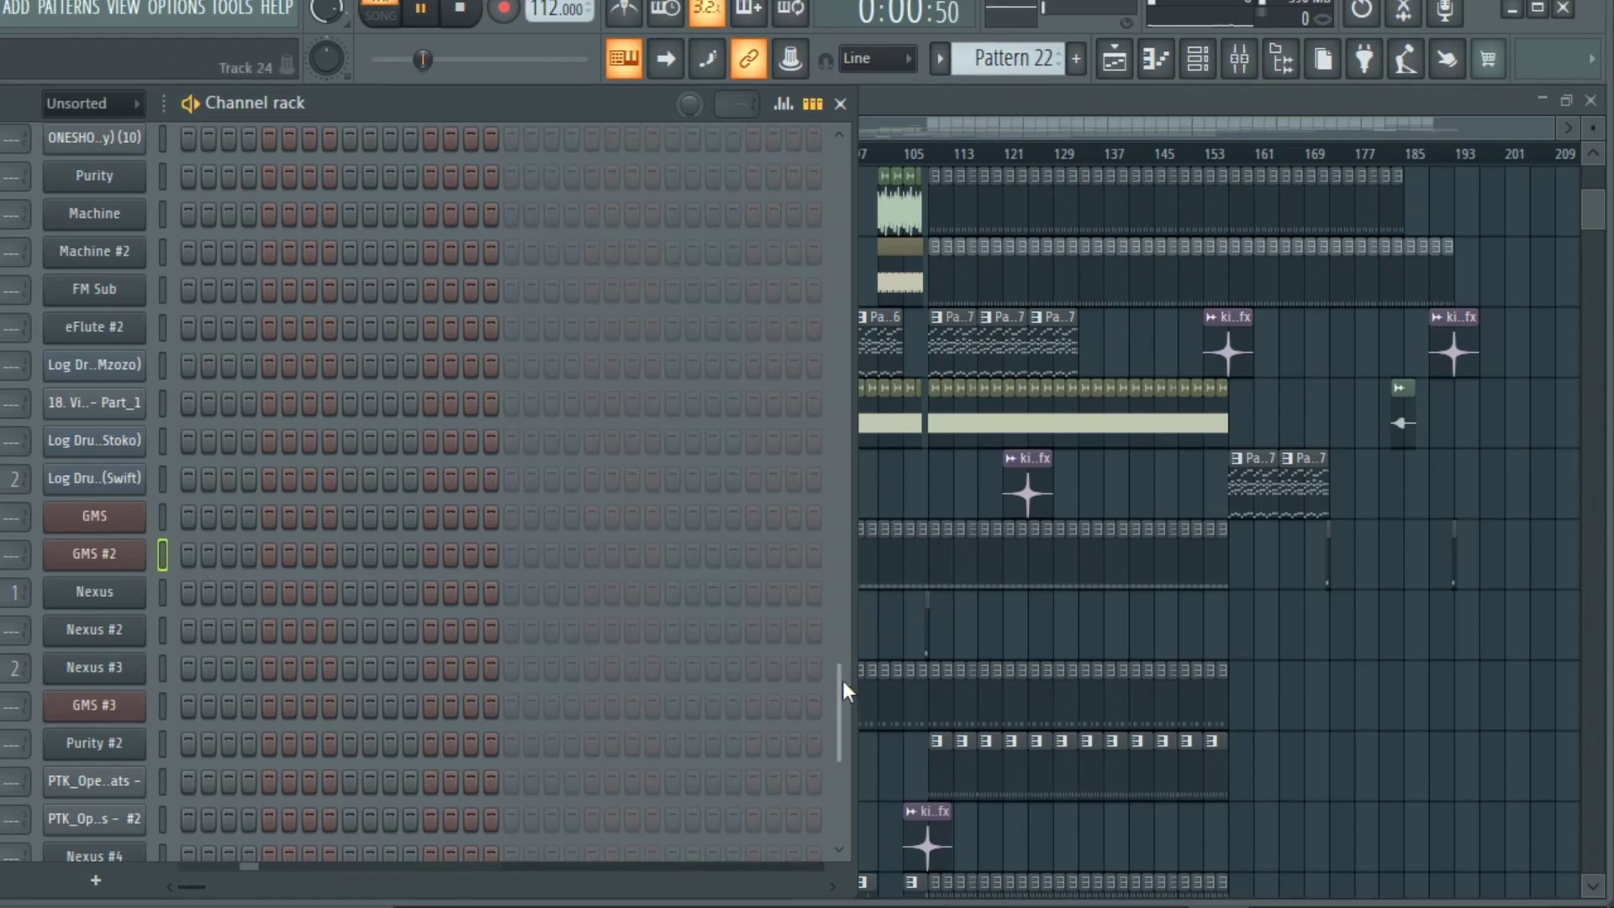
drag(842, 680, 844, 229)
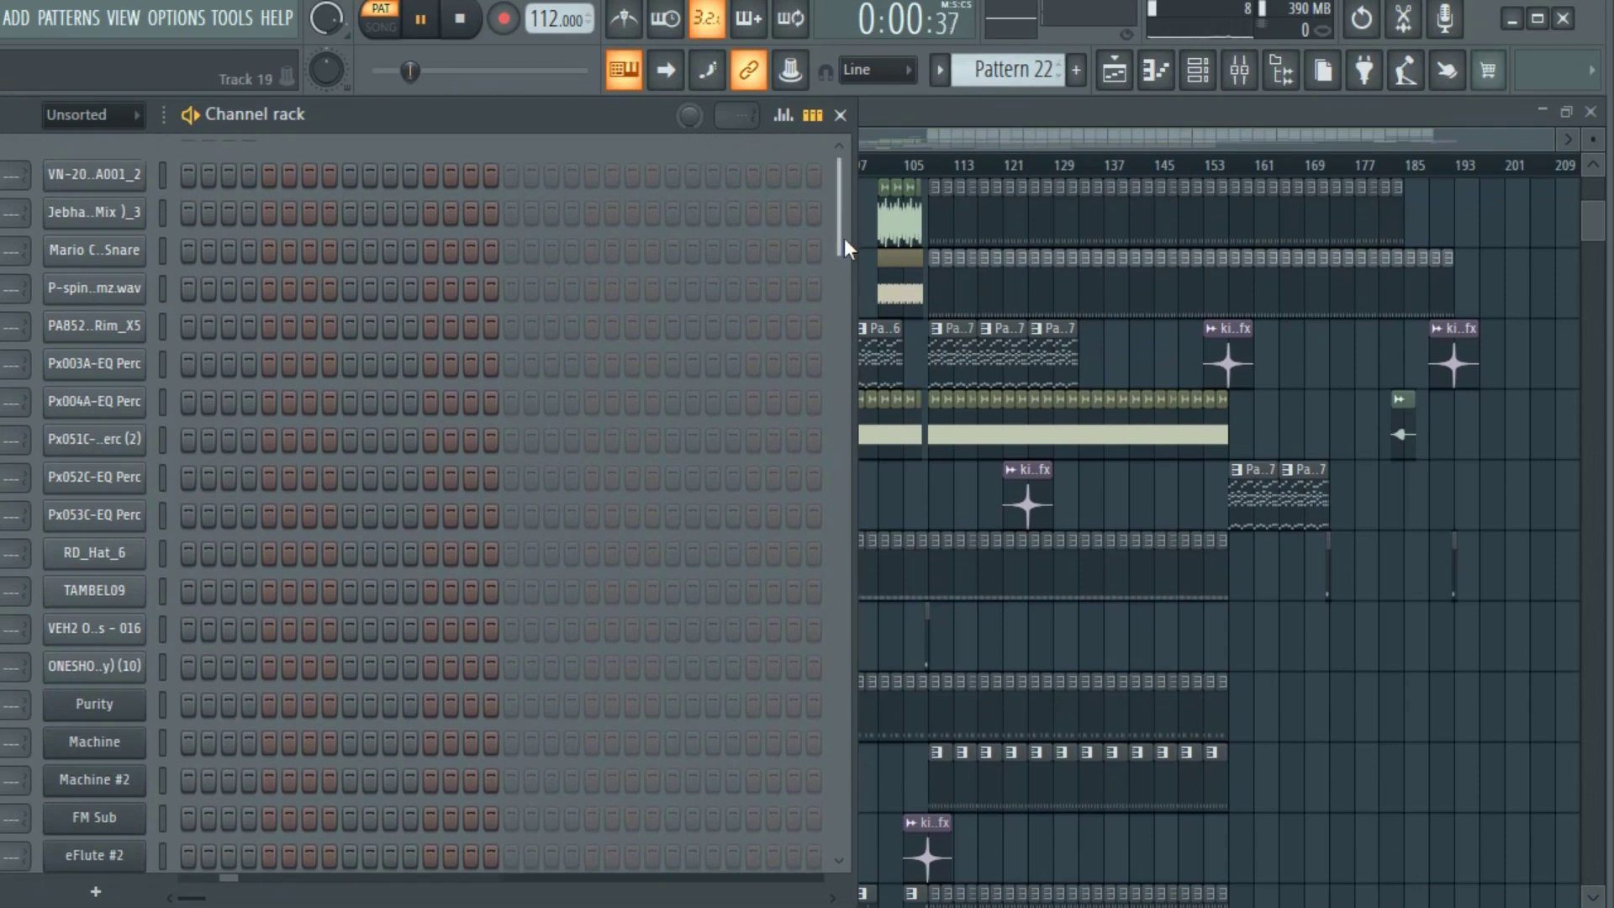
scroll(1016, 71, down, 1)
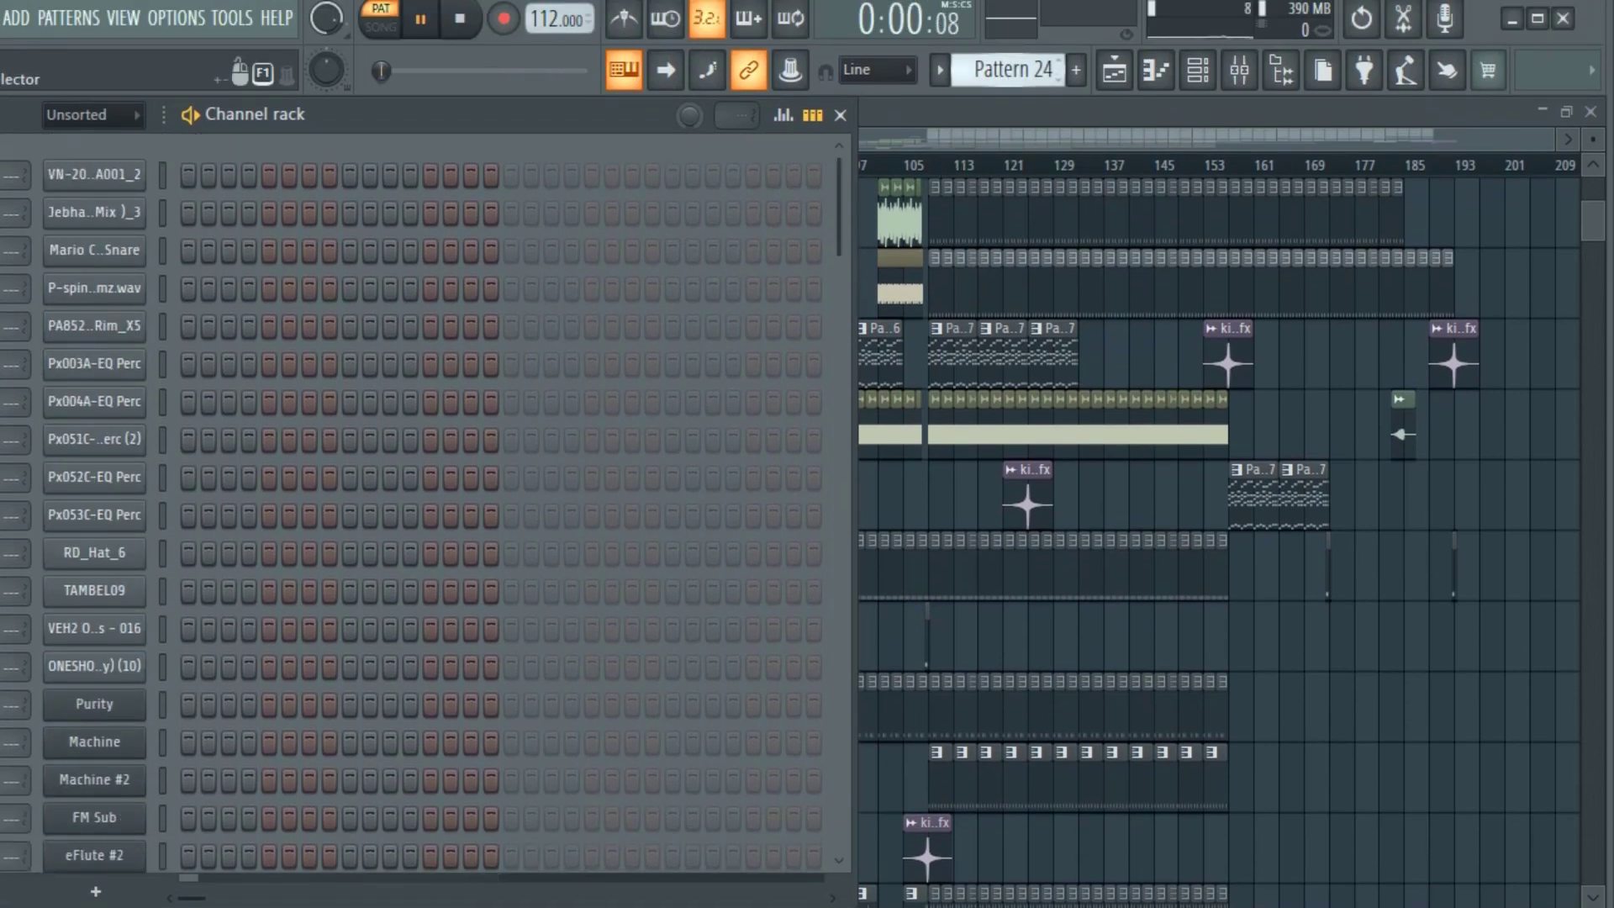
scroll(1013, 71, down, 3)
key(KP_Subtract)
key(KP_Subtract)
key(KP_Subtract)
key(KP_Subtract)
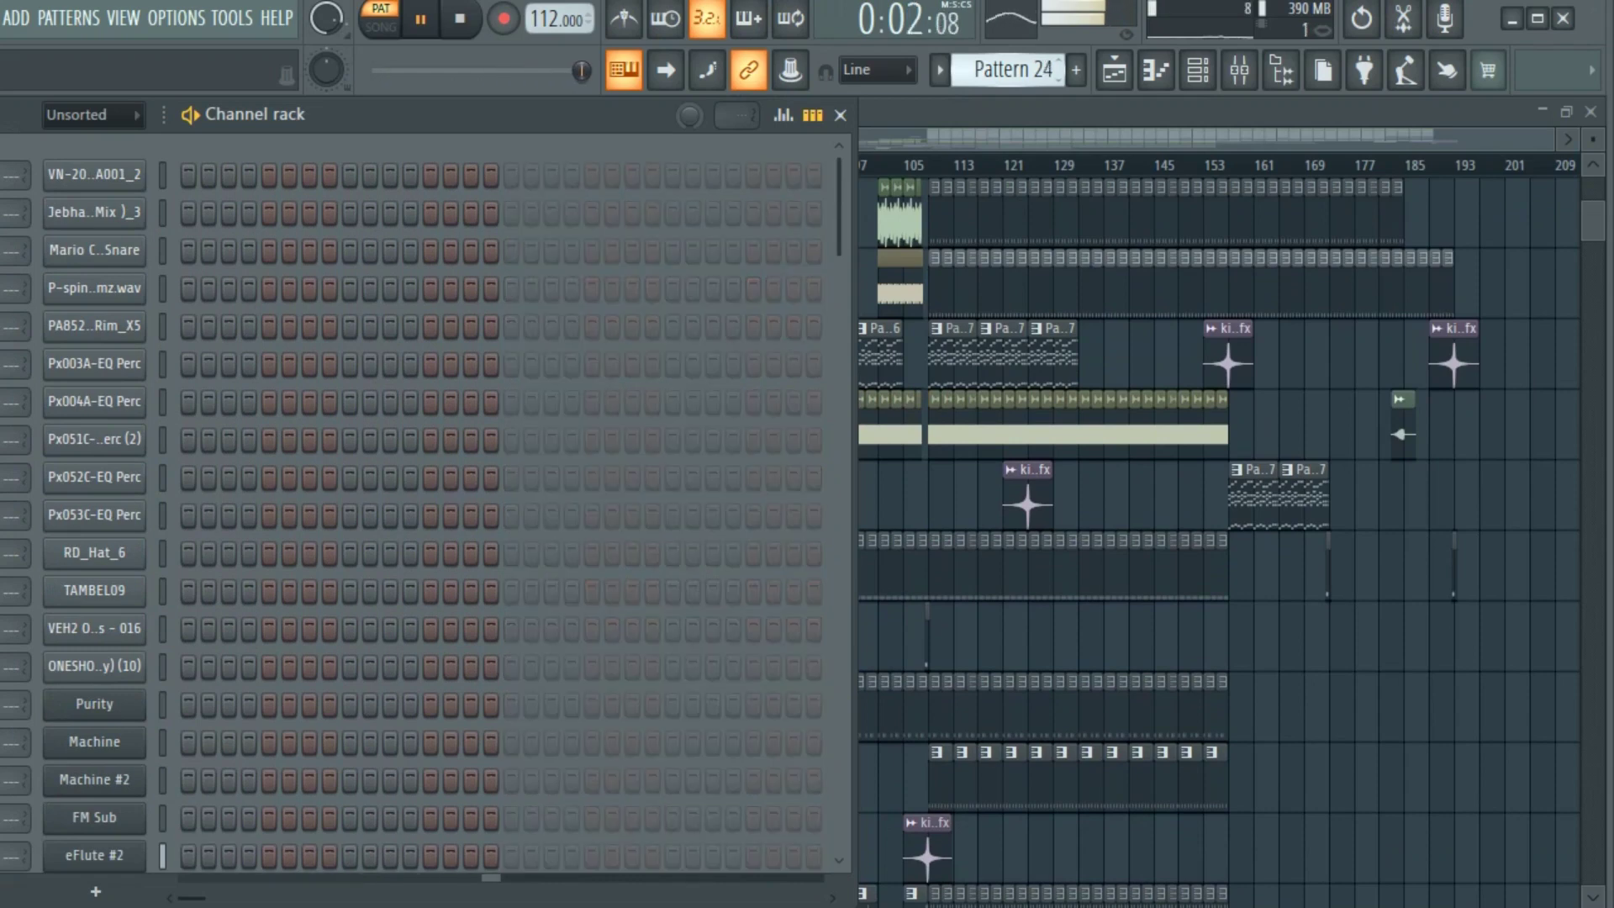
scroll(468, 504, down, 3)
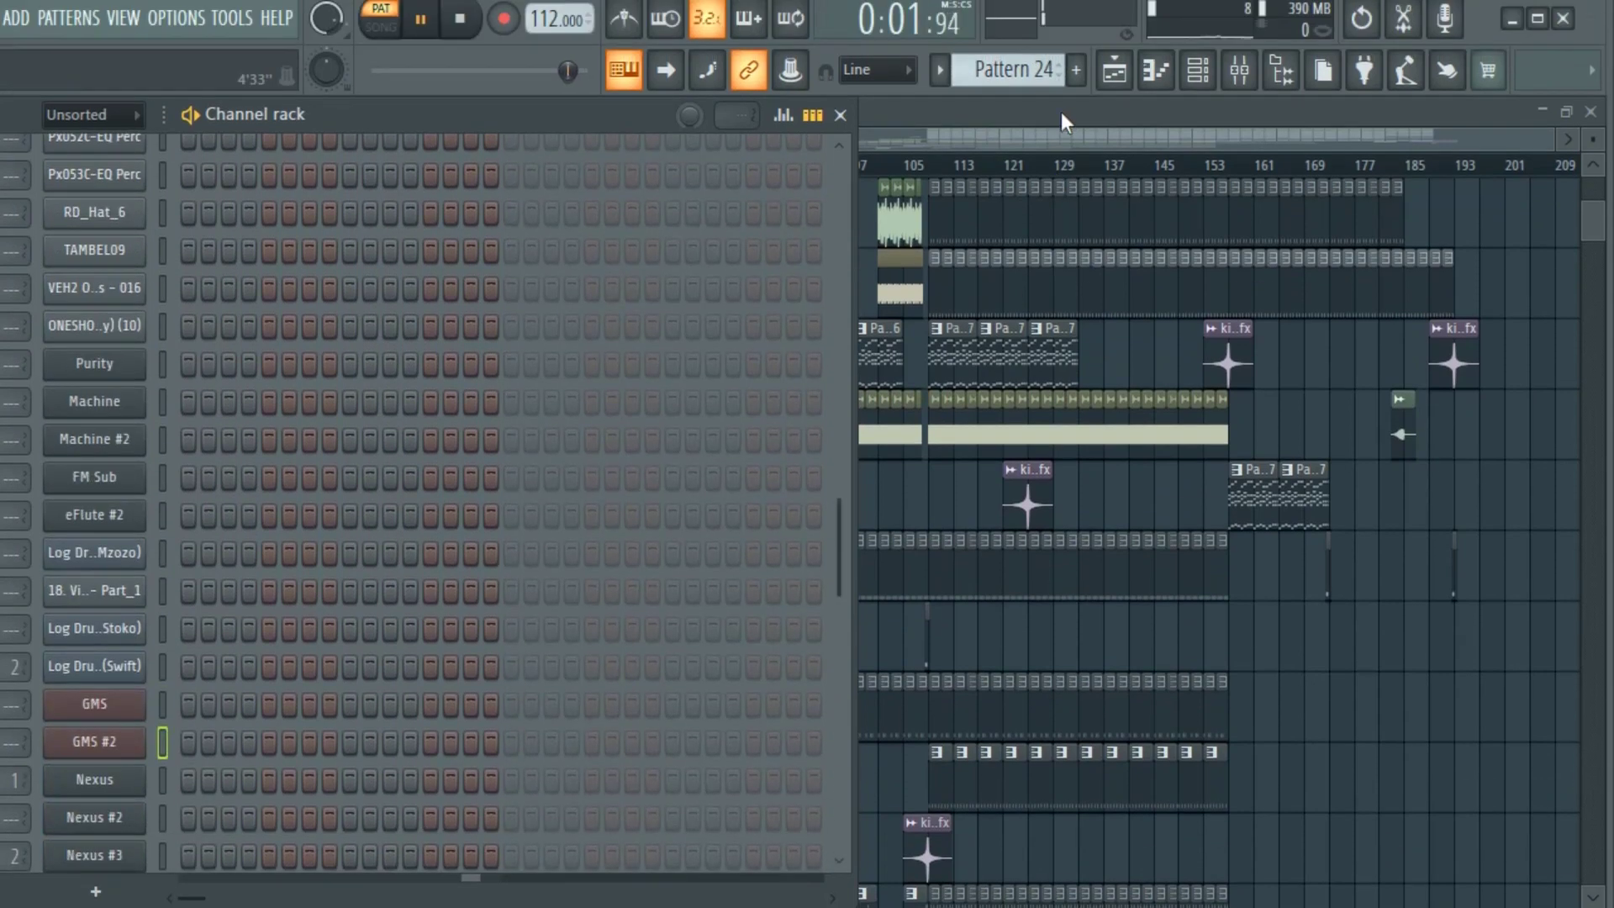
Audition Pattern 25 and examine its eFlute #2 notes in the piano roll
key(KP_Add)
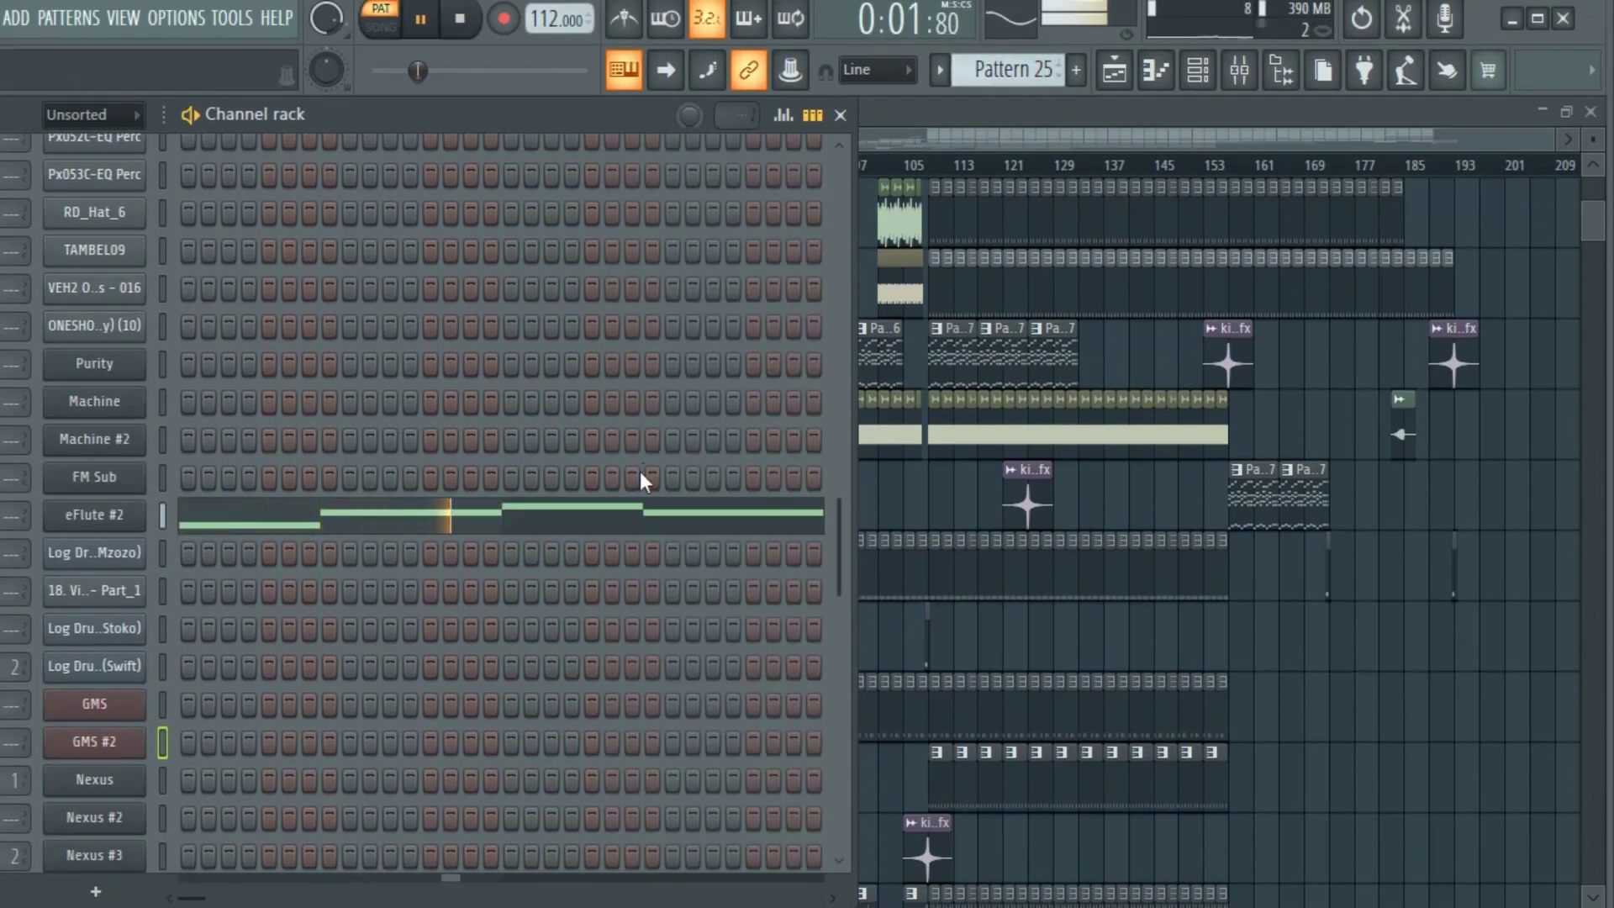
click(600, 513)
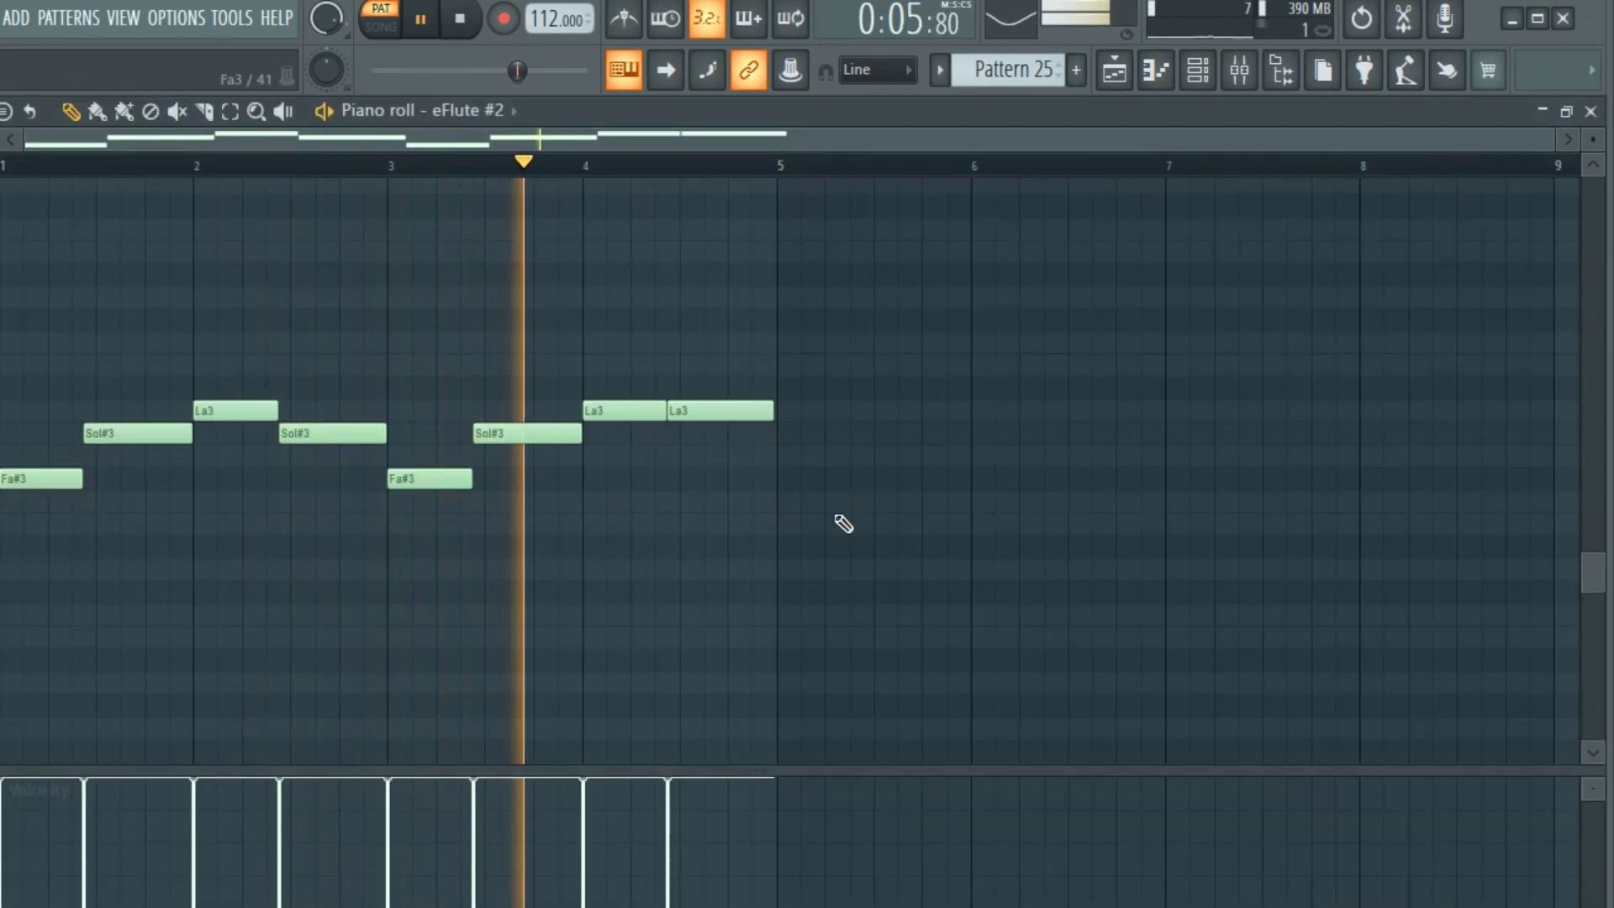
key(F7)
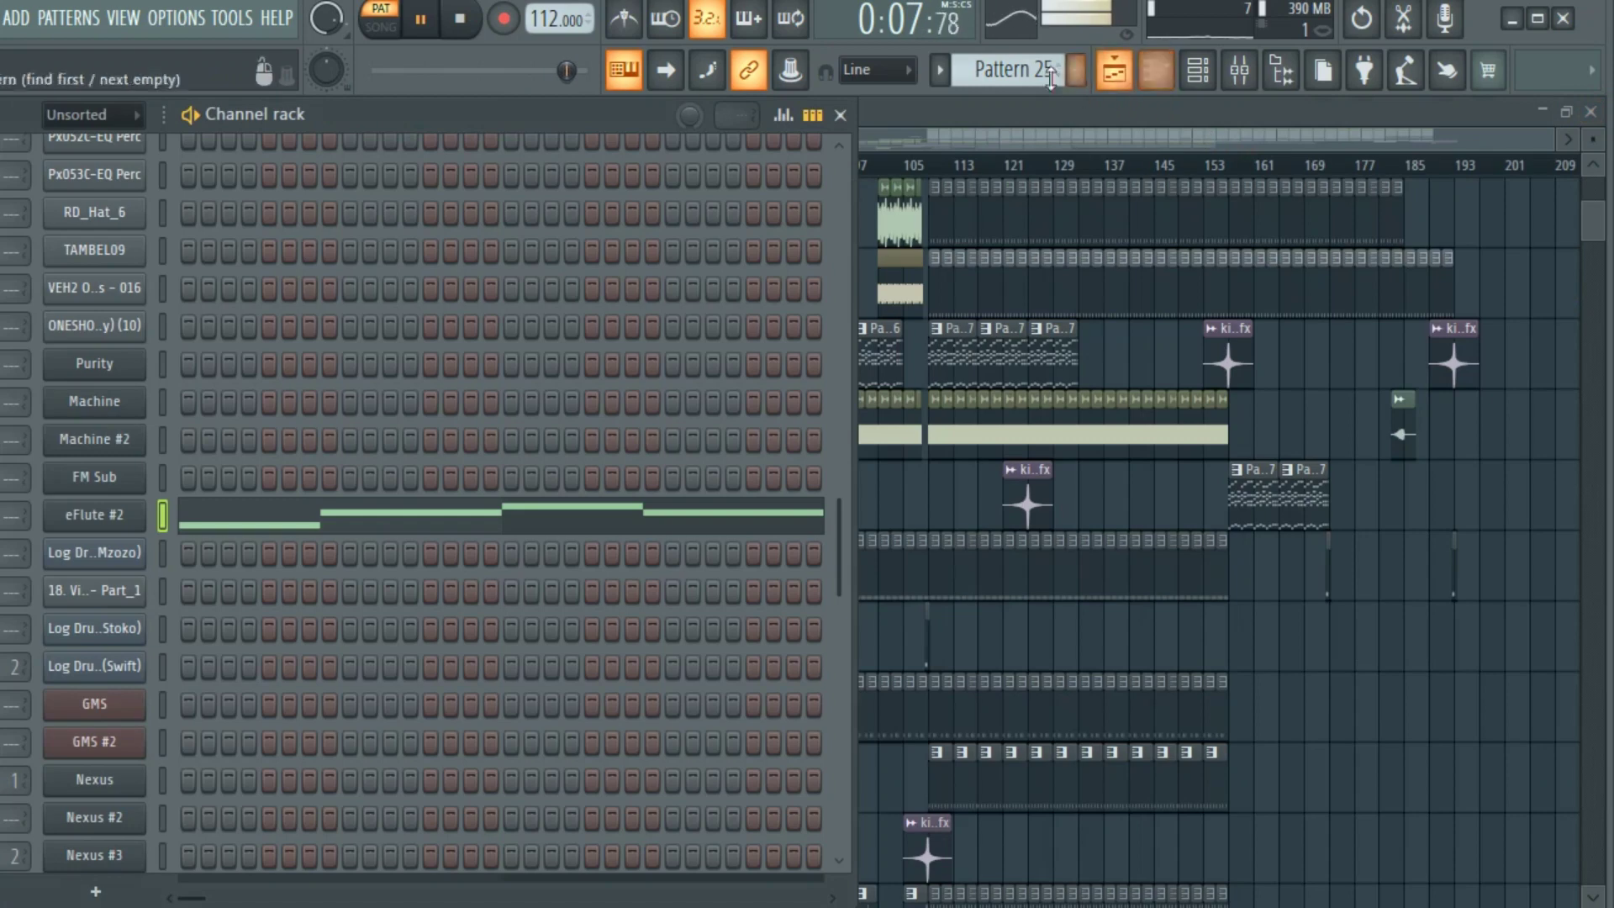
Audition Pattern 26 and examine its Nexus #2 chord notes across the octaves in the piano roll
scroll(1032, 72, down, 1)
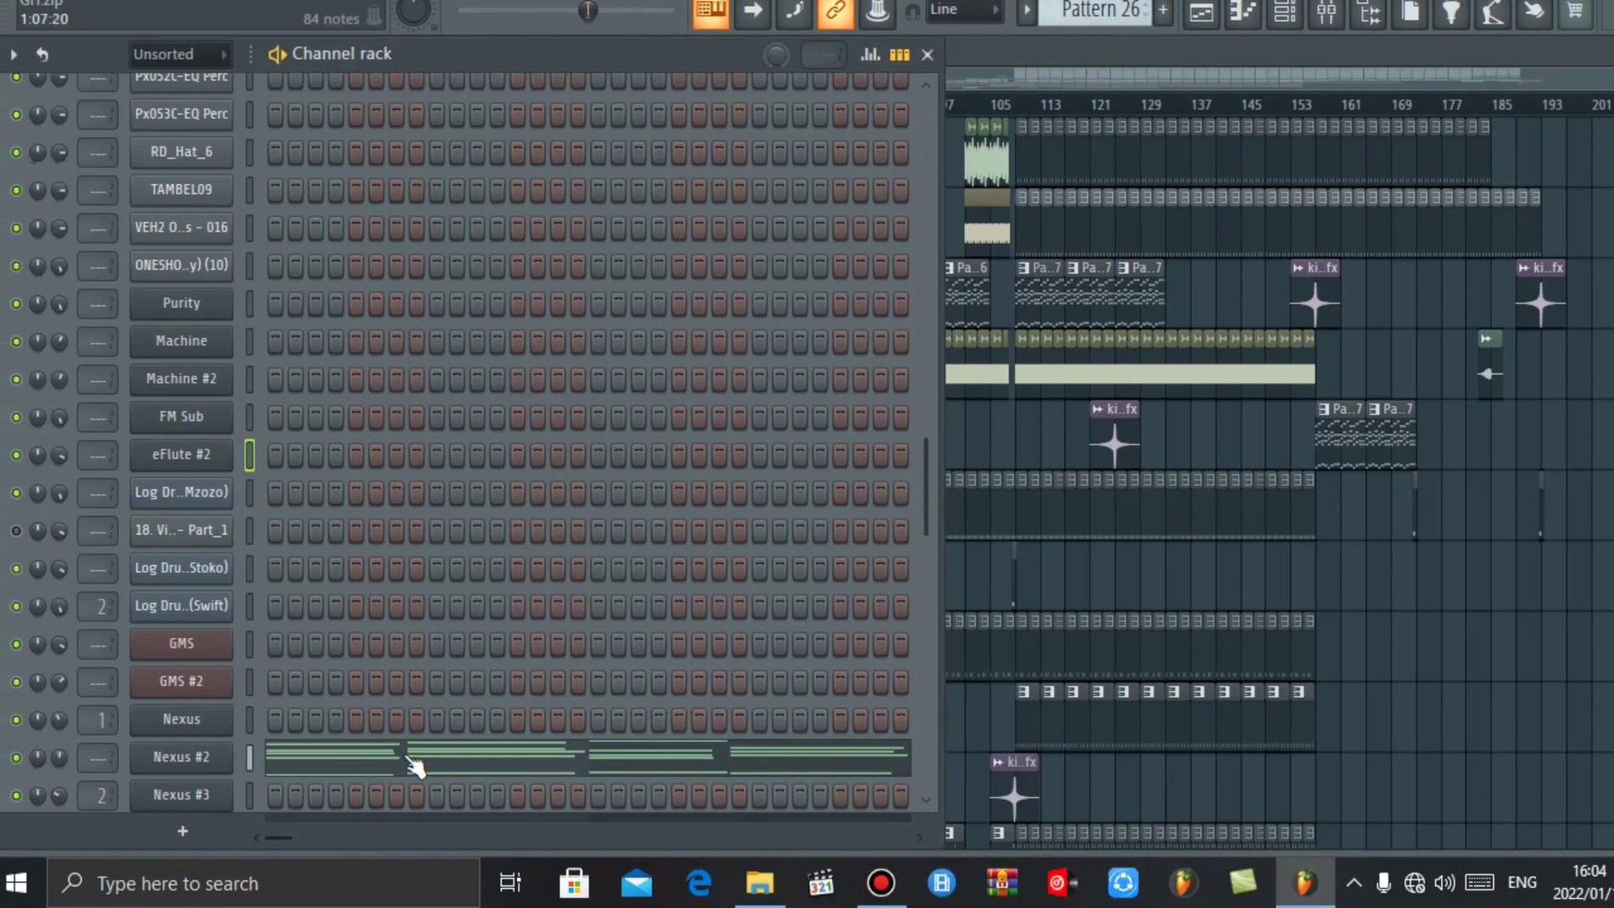
click(353, 815)
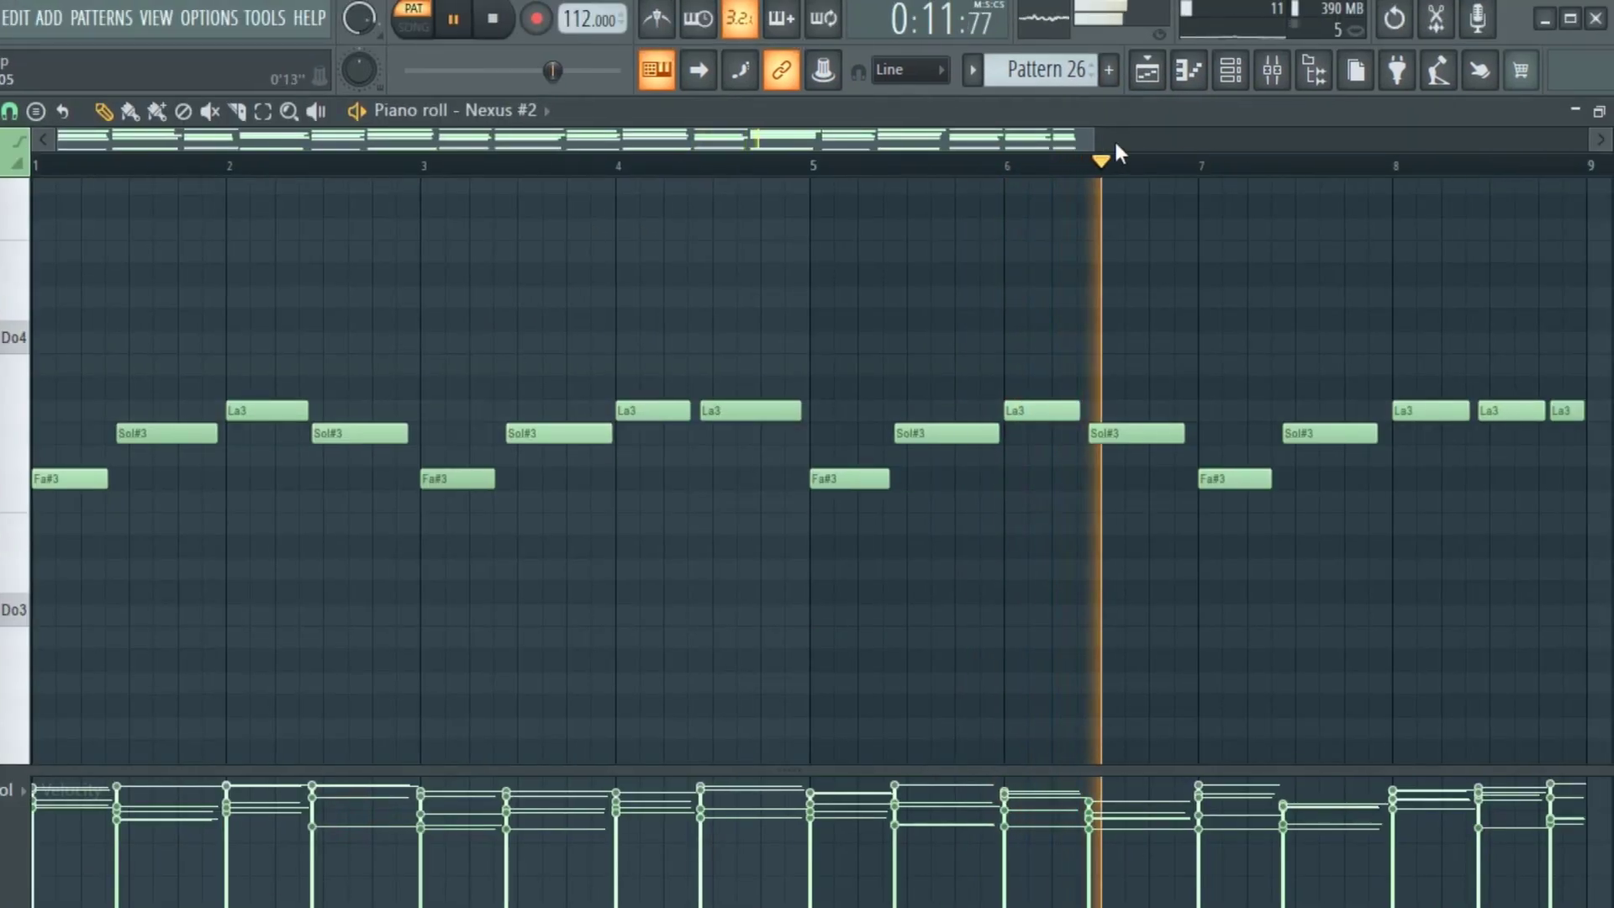
scroll(1143, 139, down, 2)
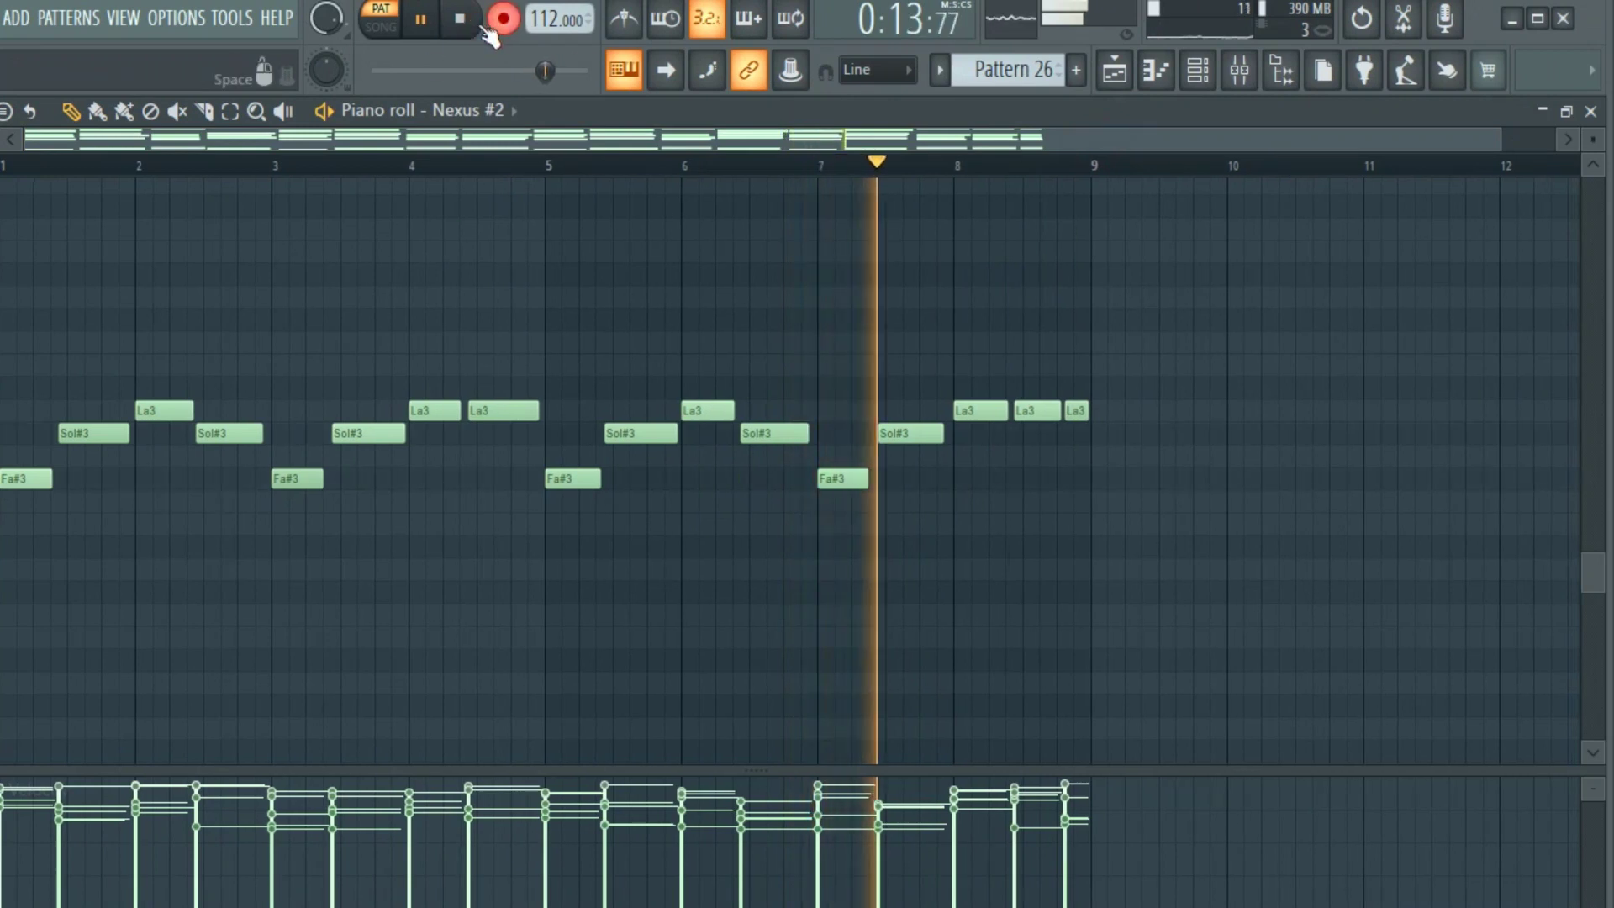
key(space)
scroll(525, 308, down, 4)
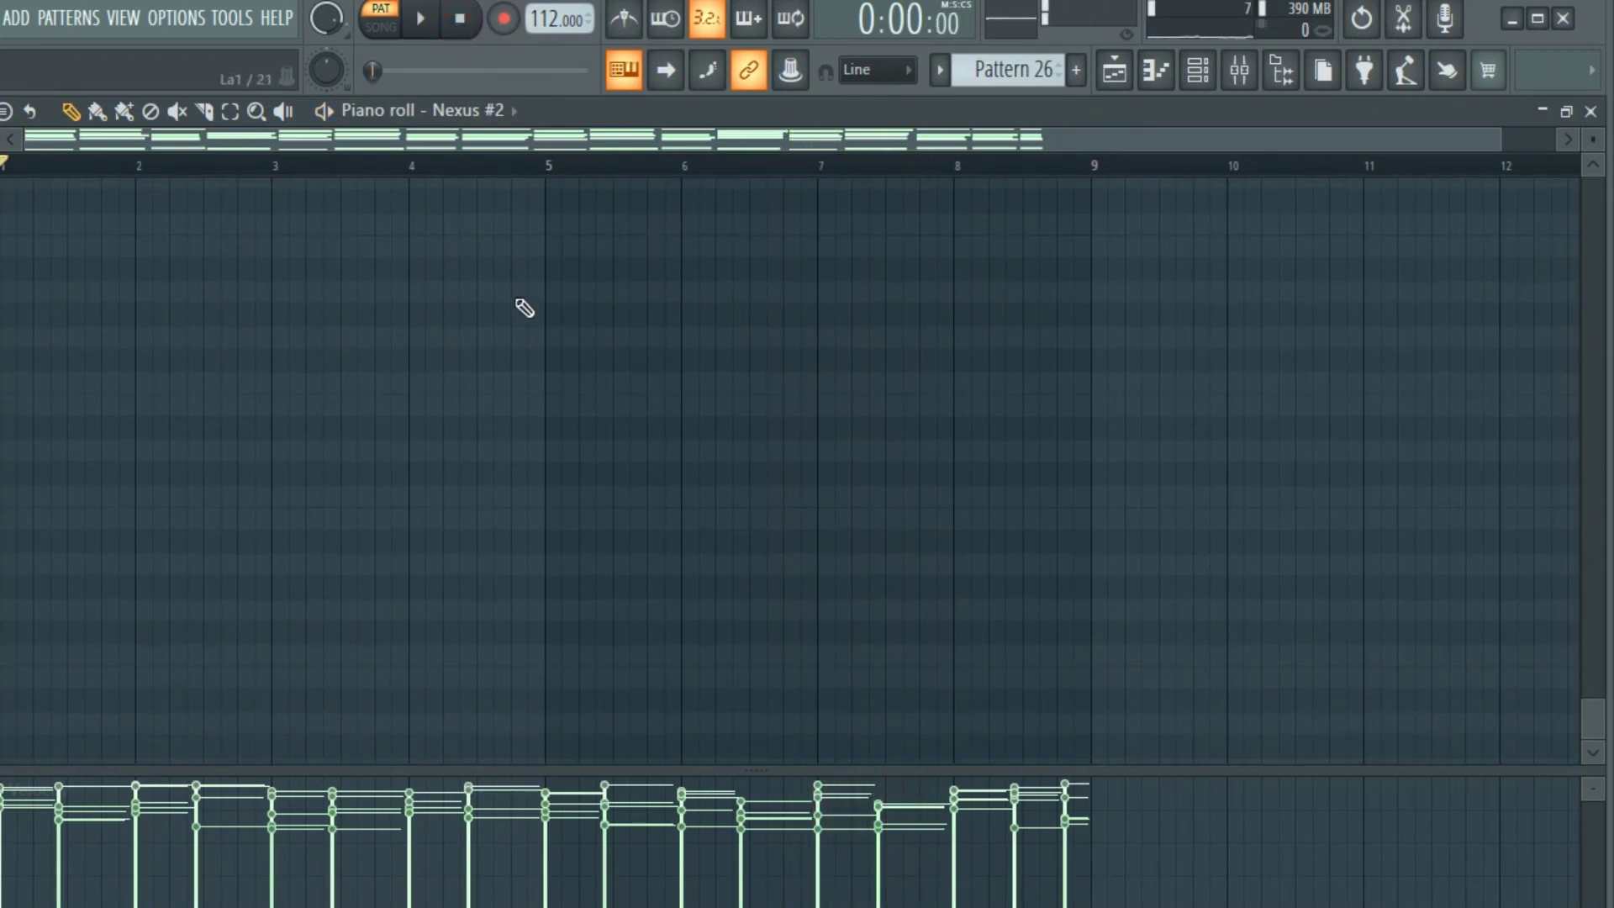
scroll(544, 335, up, 6)
scroll(546, 353, down, 2)
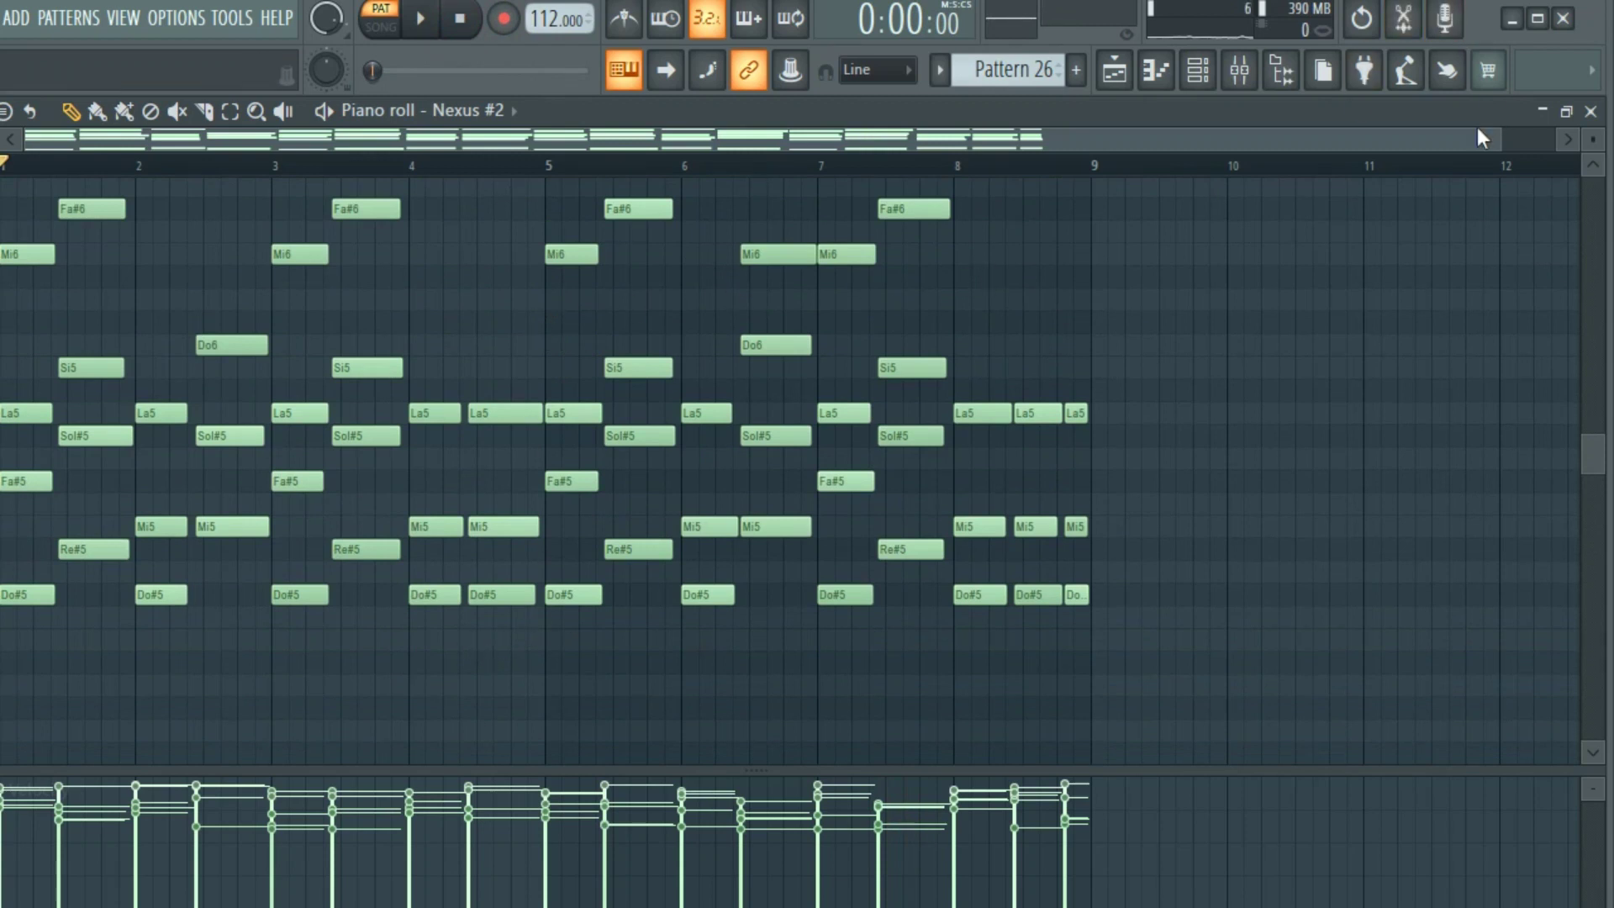
click(1591, 112)
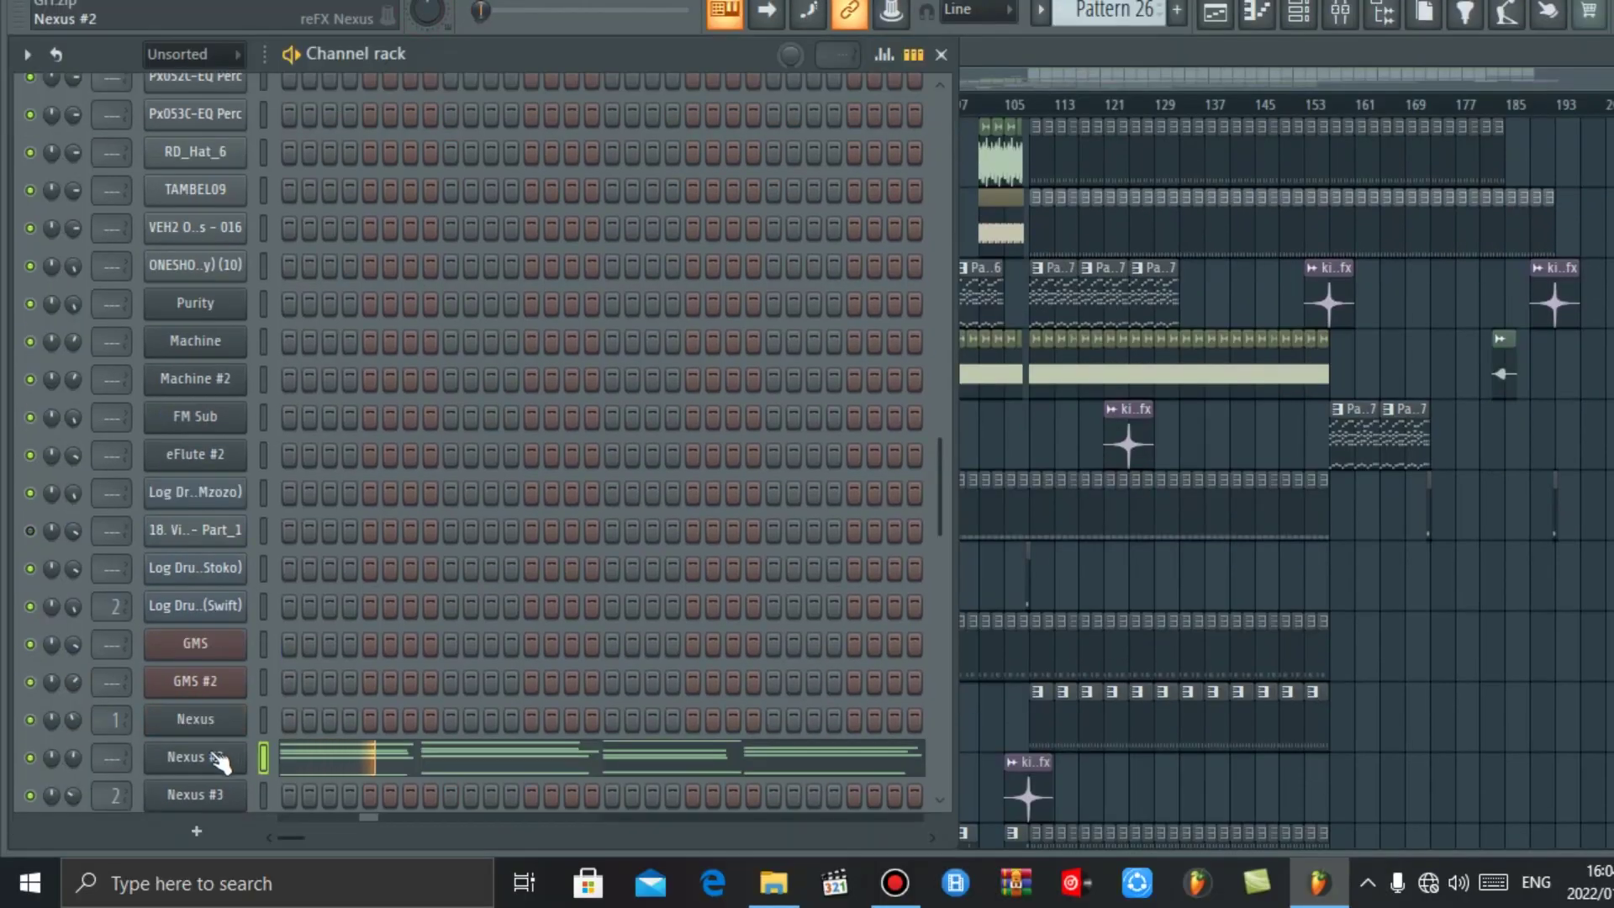
Inspect the preset loaded in the Nexus #2 synth of Pattern 26 and return to the channel rack
click(94, 817)
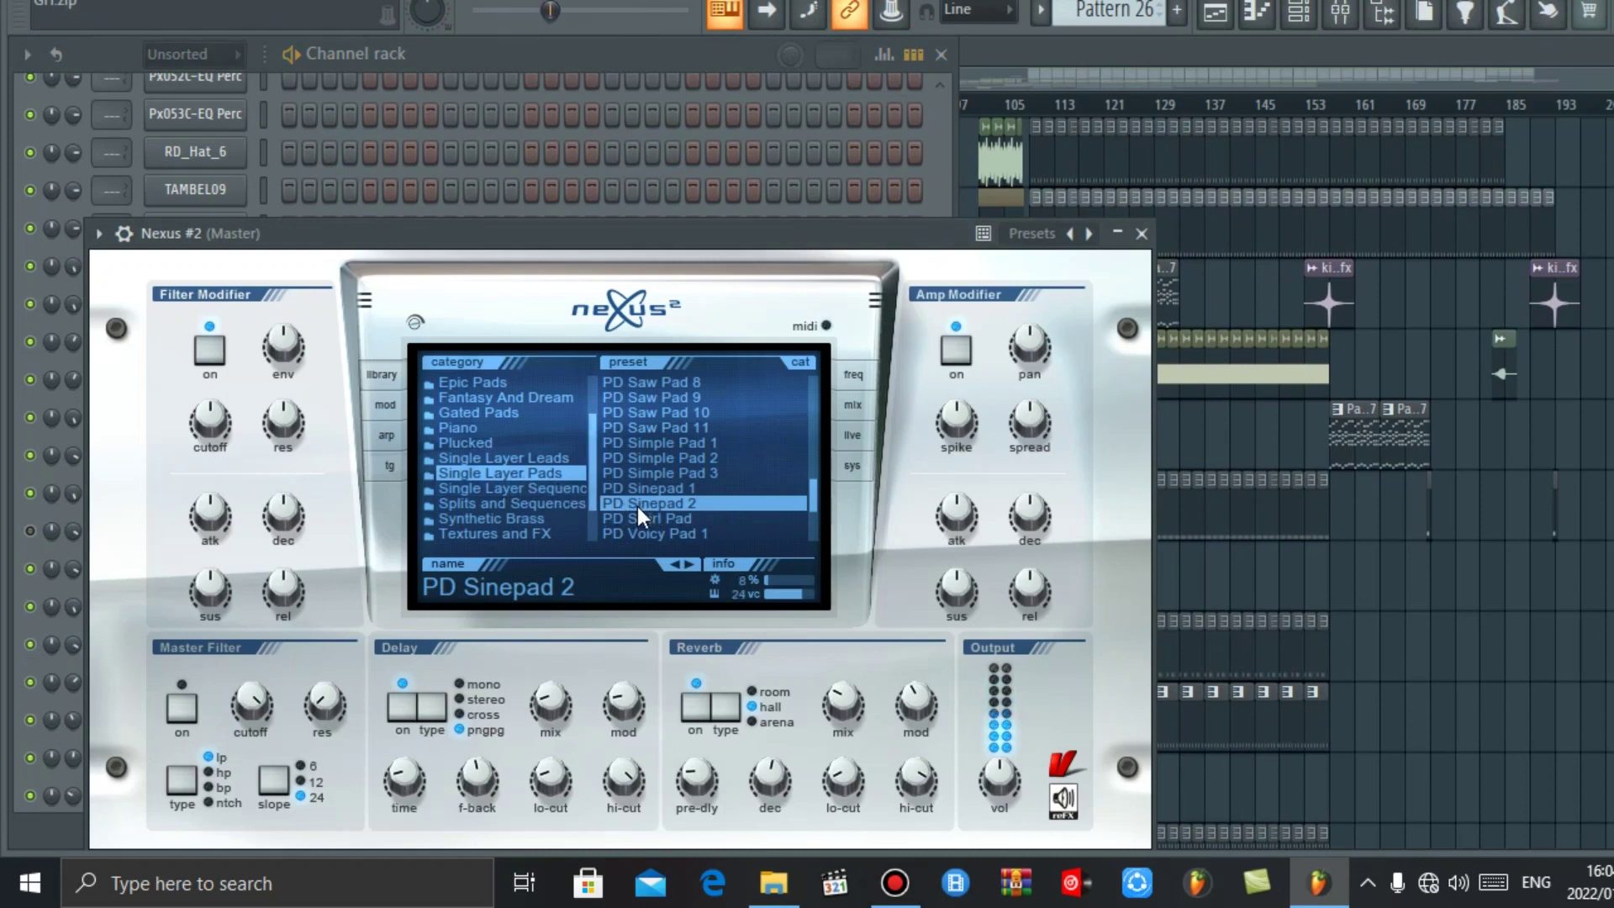
click(1141, 232)
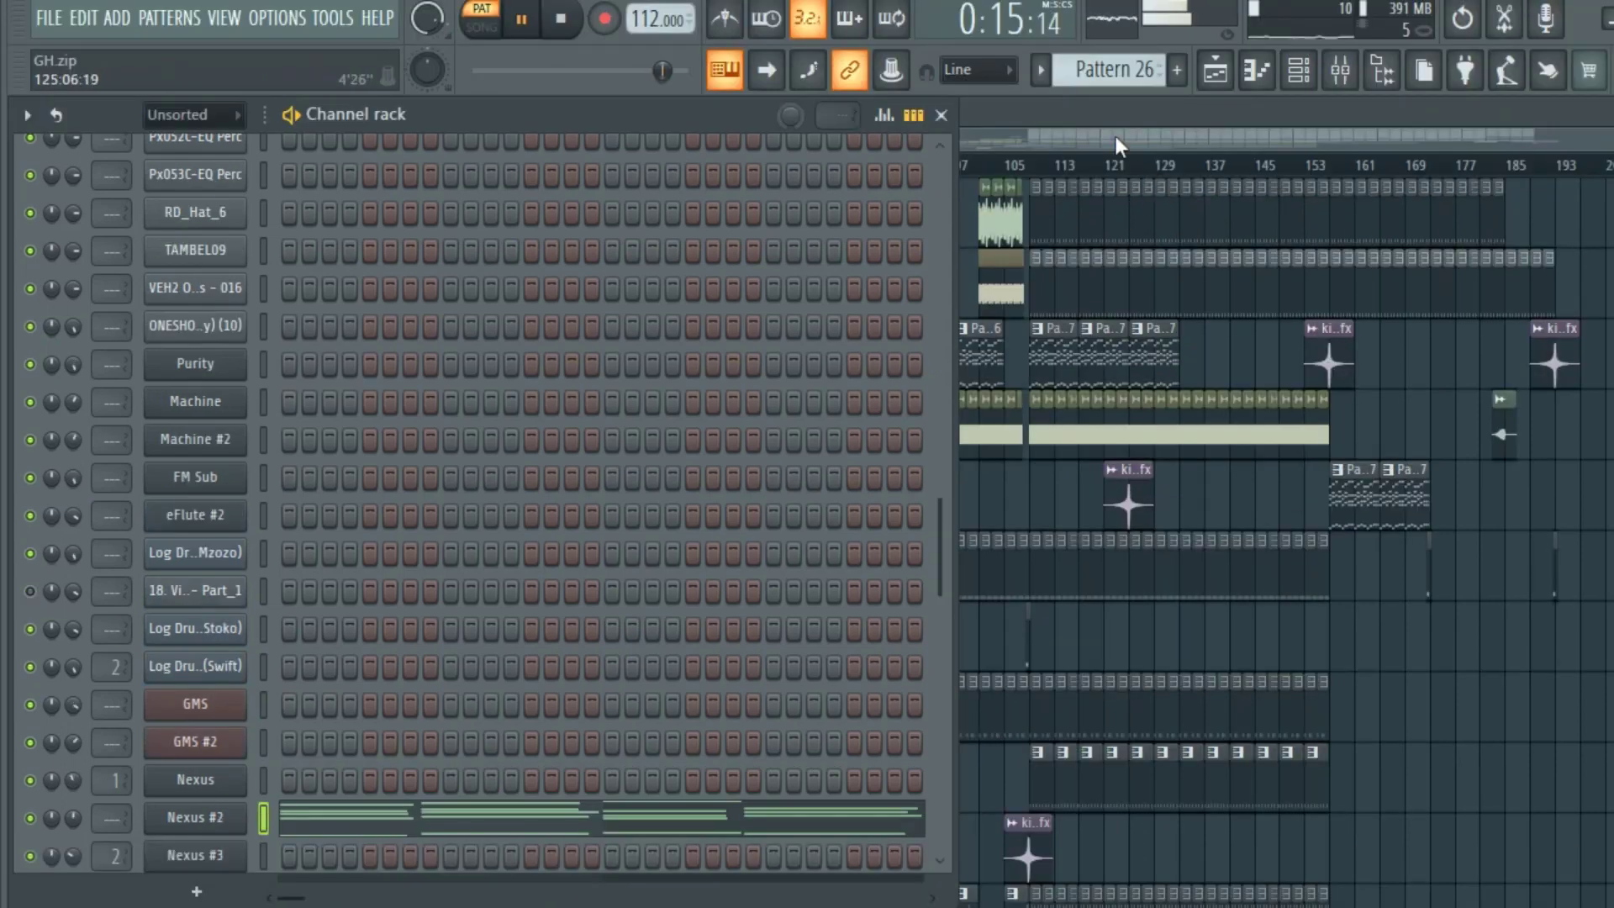
double_click(1118, 54)
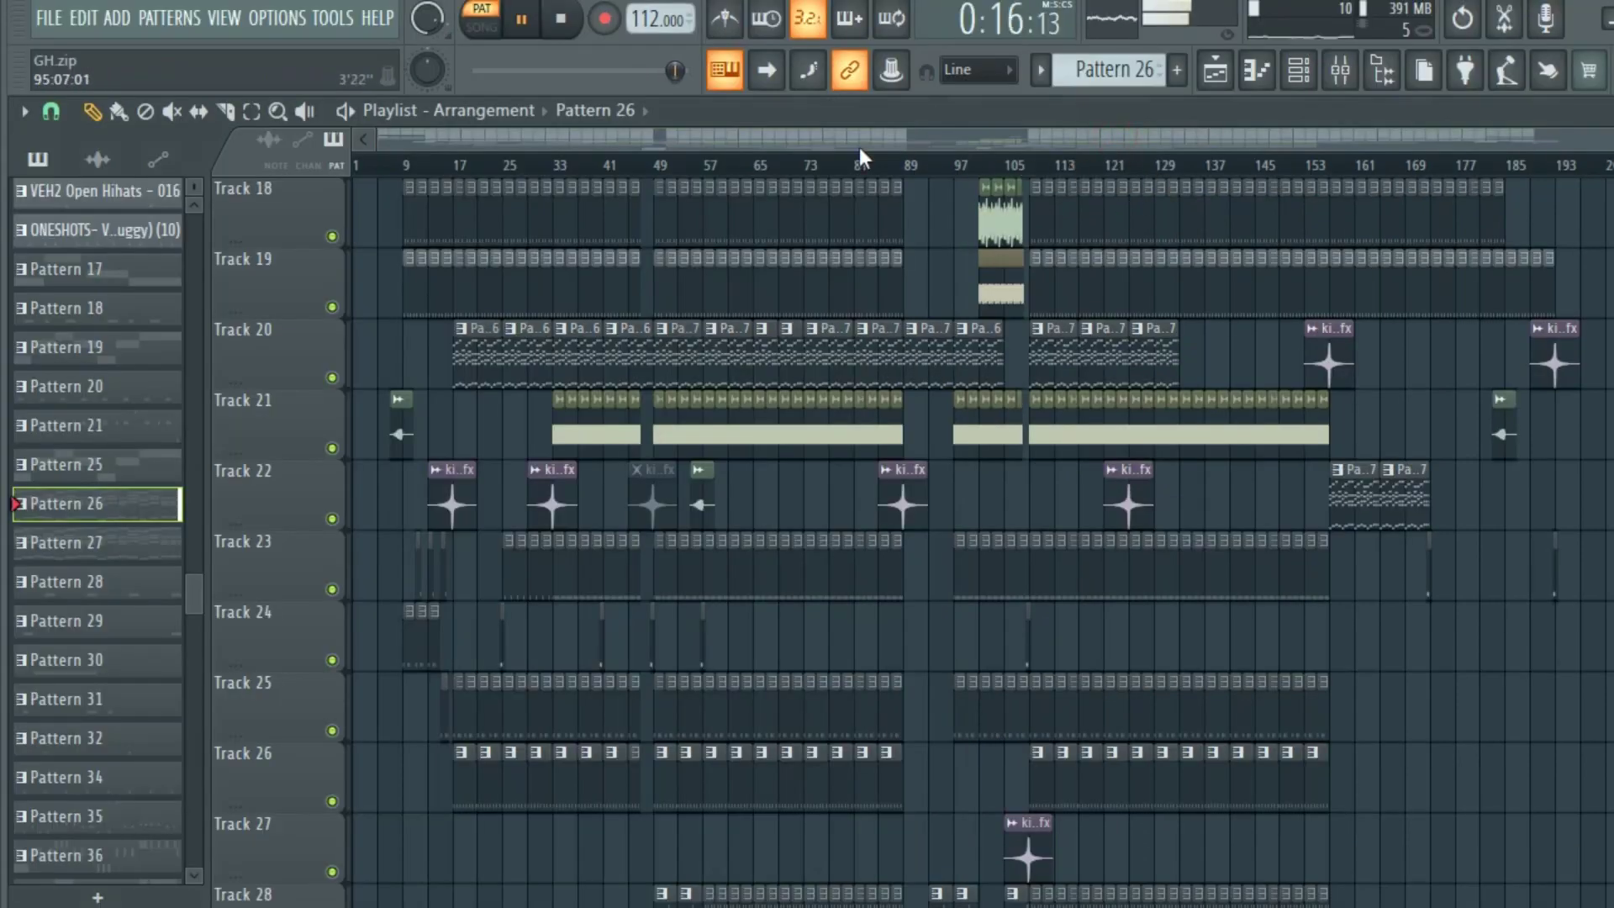
key(F6)
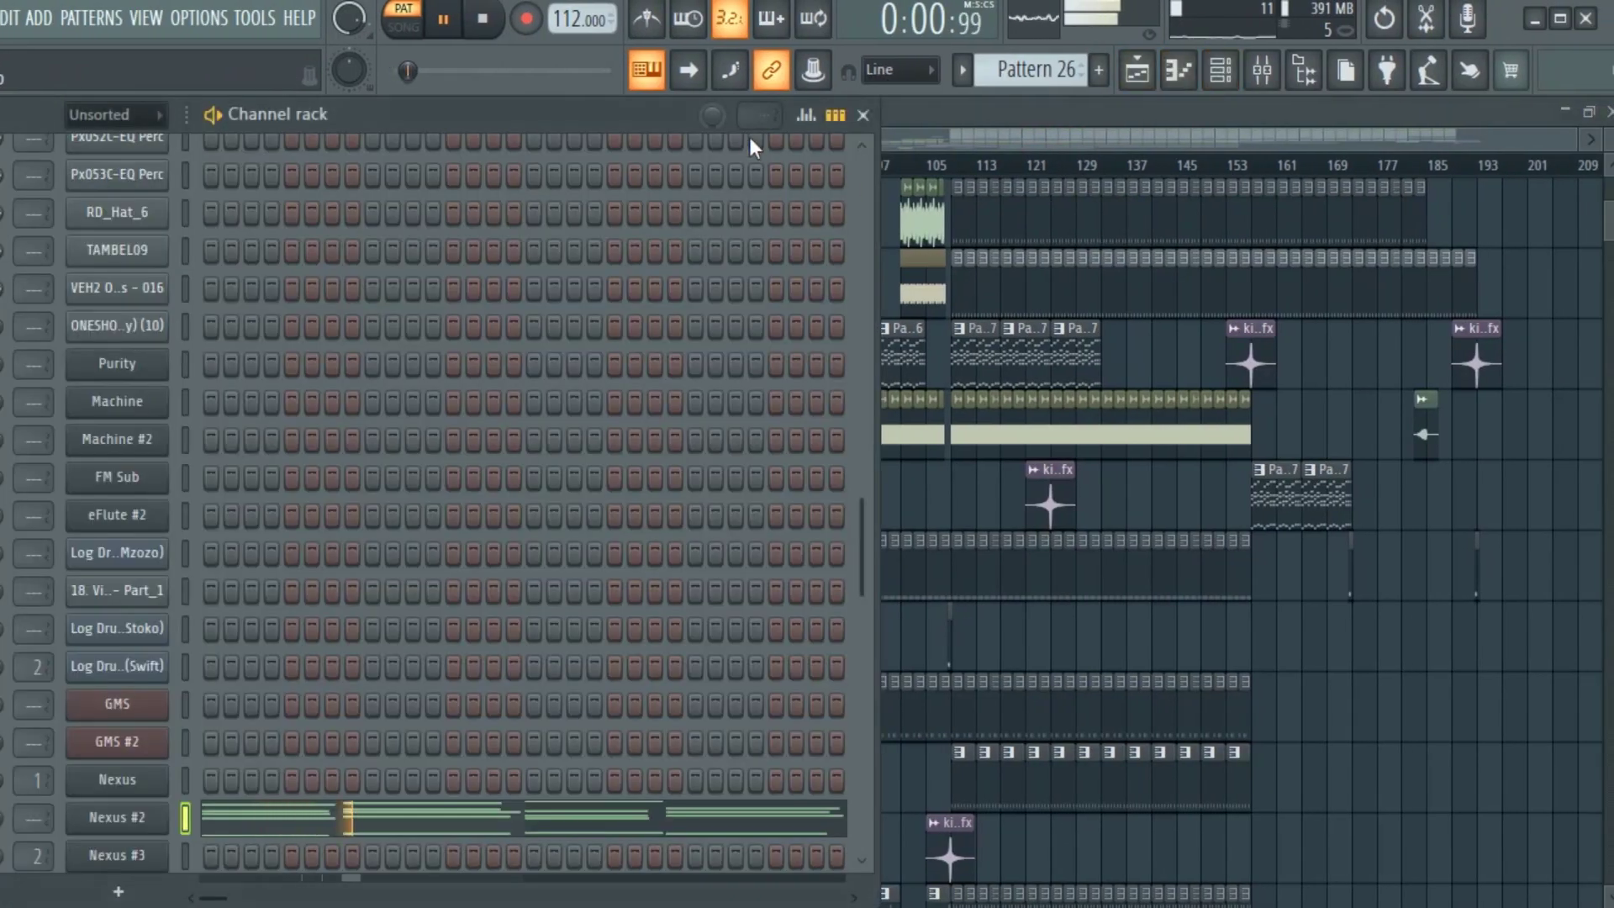
Audition Pattern 27 and inspect the layered presets of its Purity #2 synth, toggling the Pretty Suitcase layer
scroll(1038, 76, down, 1)
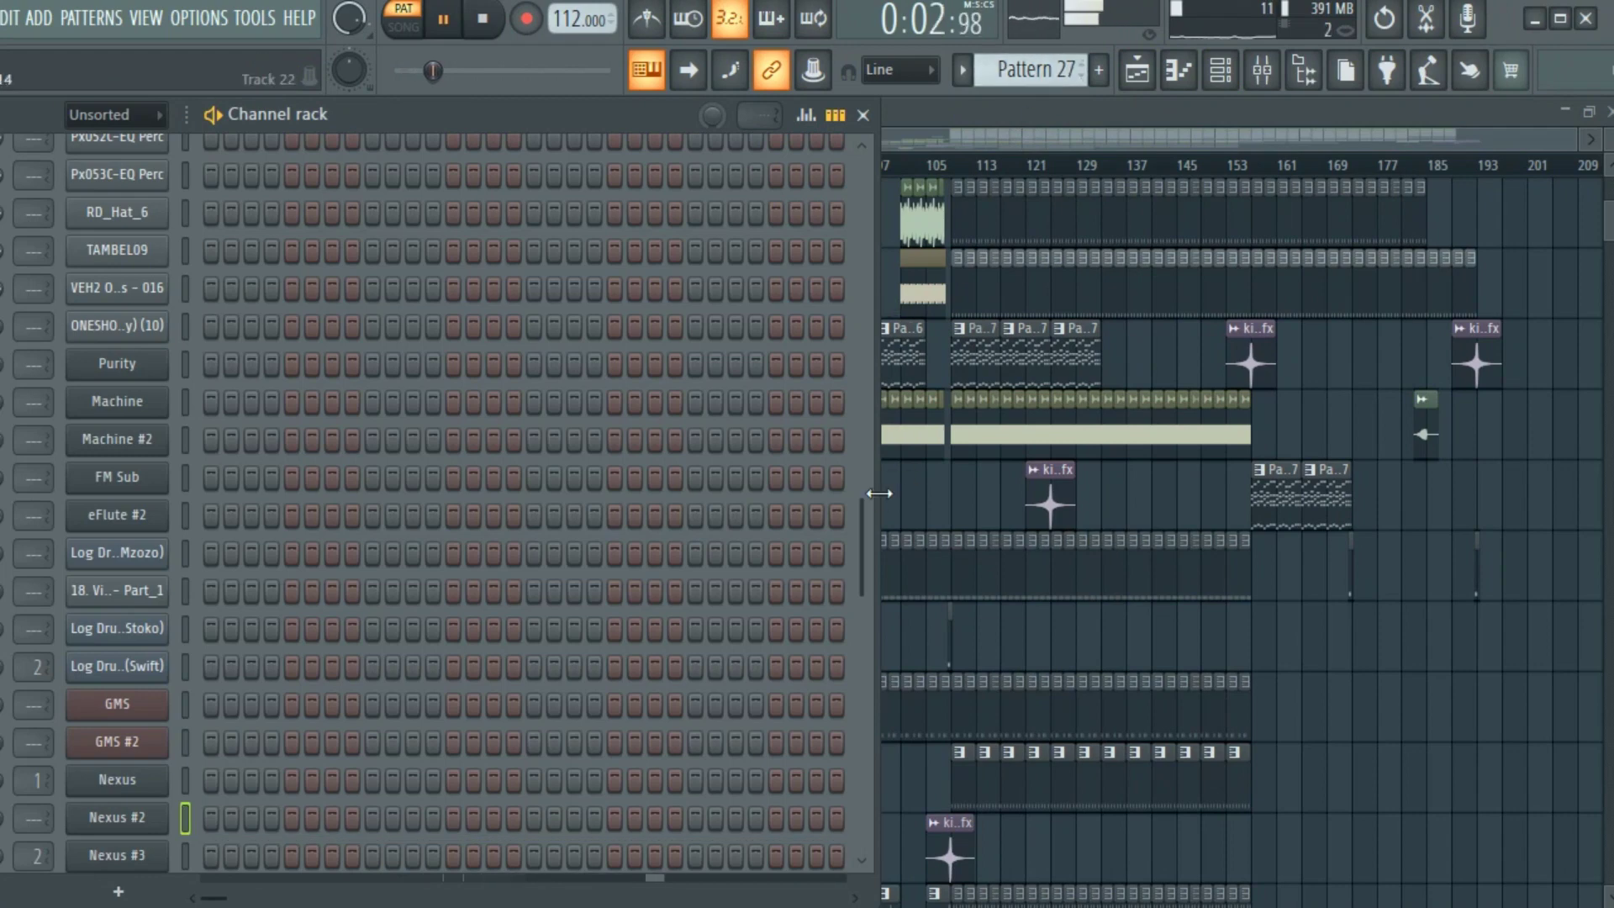
drag(868, 518, 875, 724)
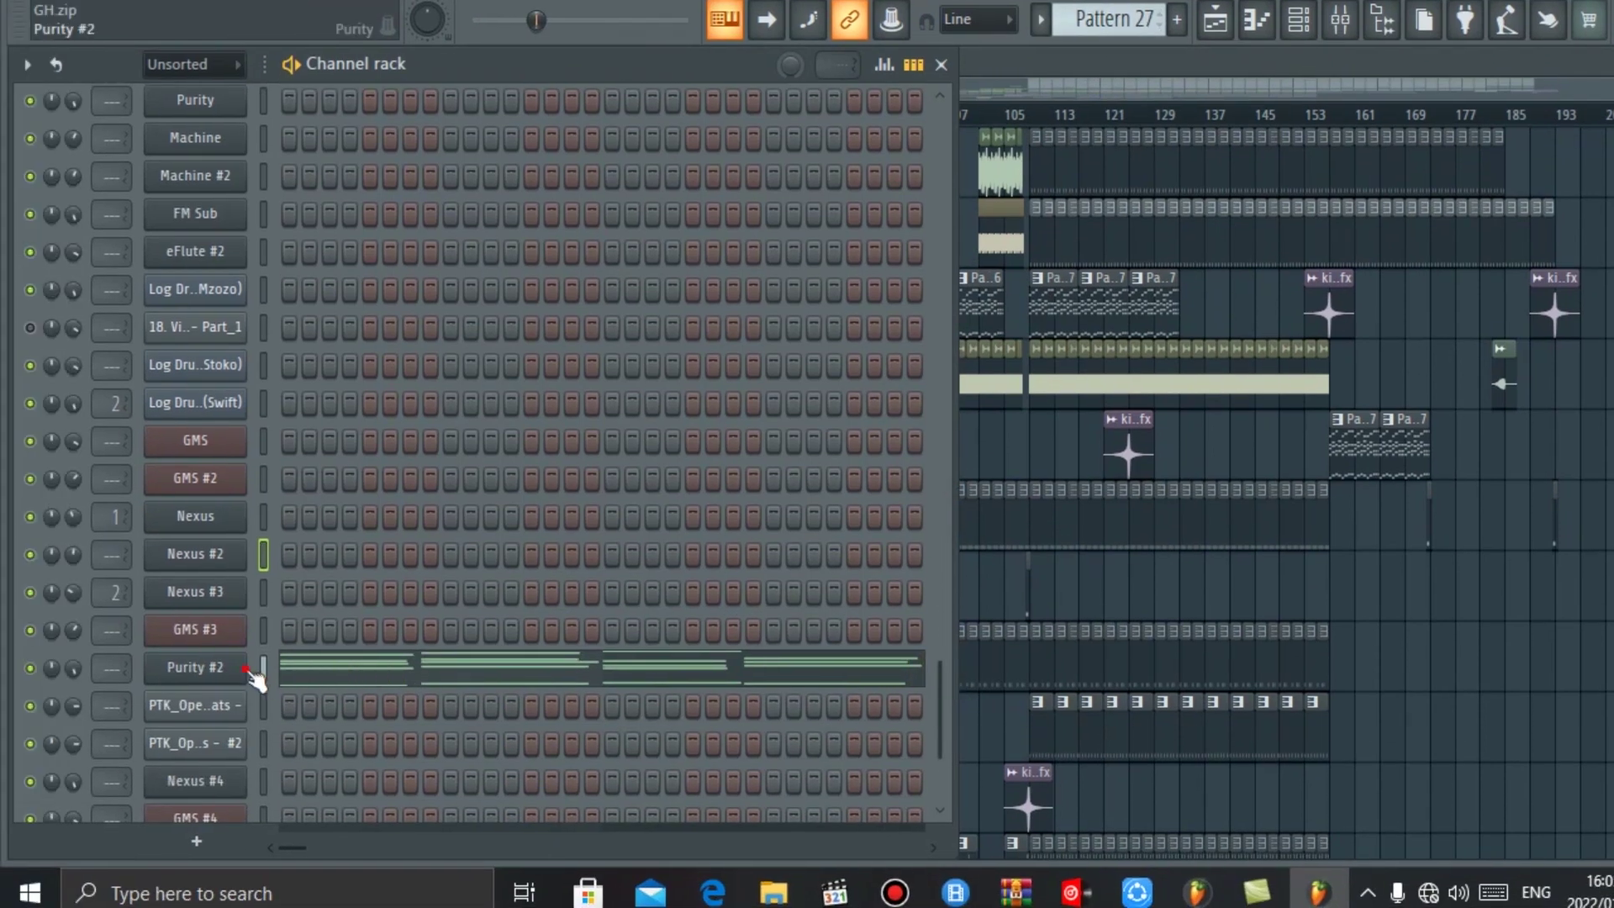
click(246, 669)
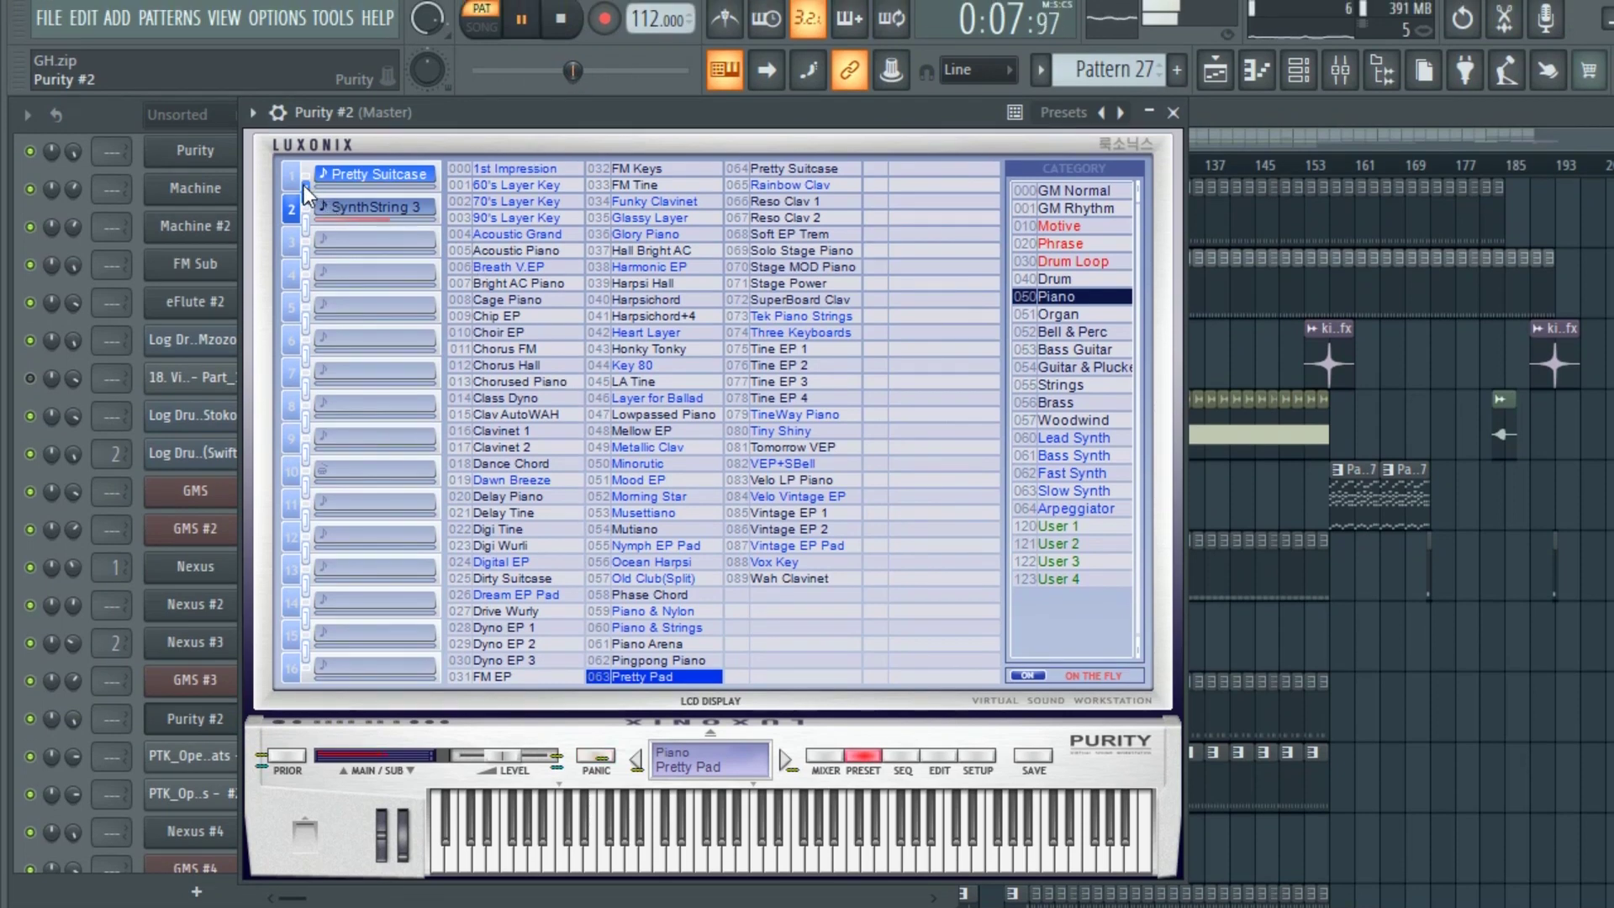
click(291, 179)
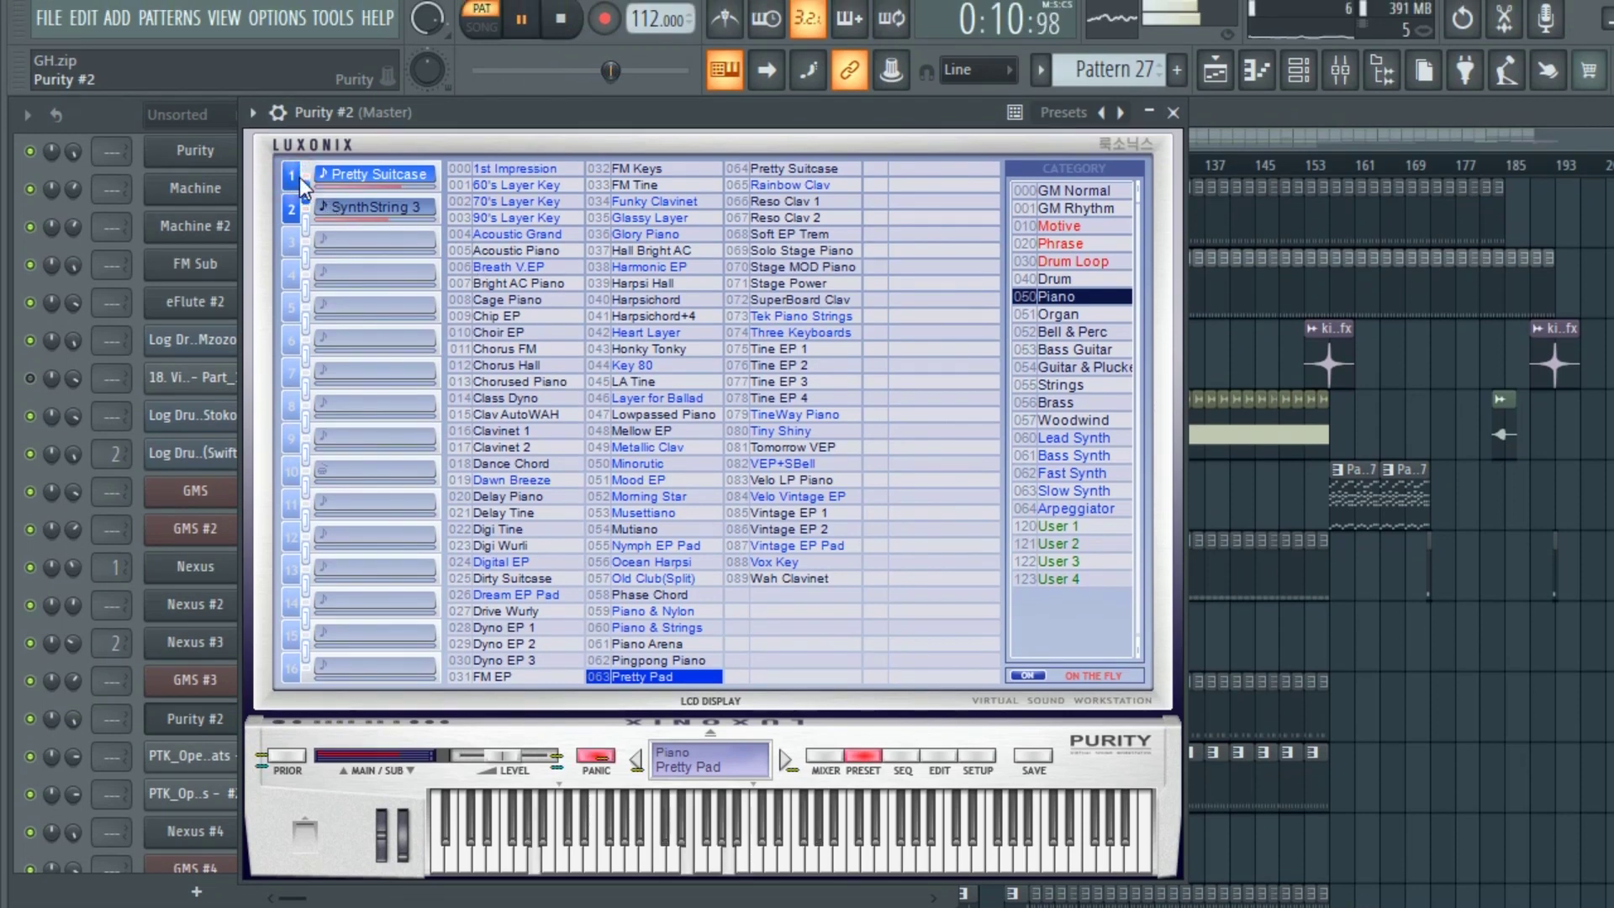
click(1174, 113)
Audition Pattern 28 with its GMS #2 synth settings open and switch playback to Pattern 29
scroll(1114, 69, up, 1)
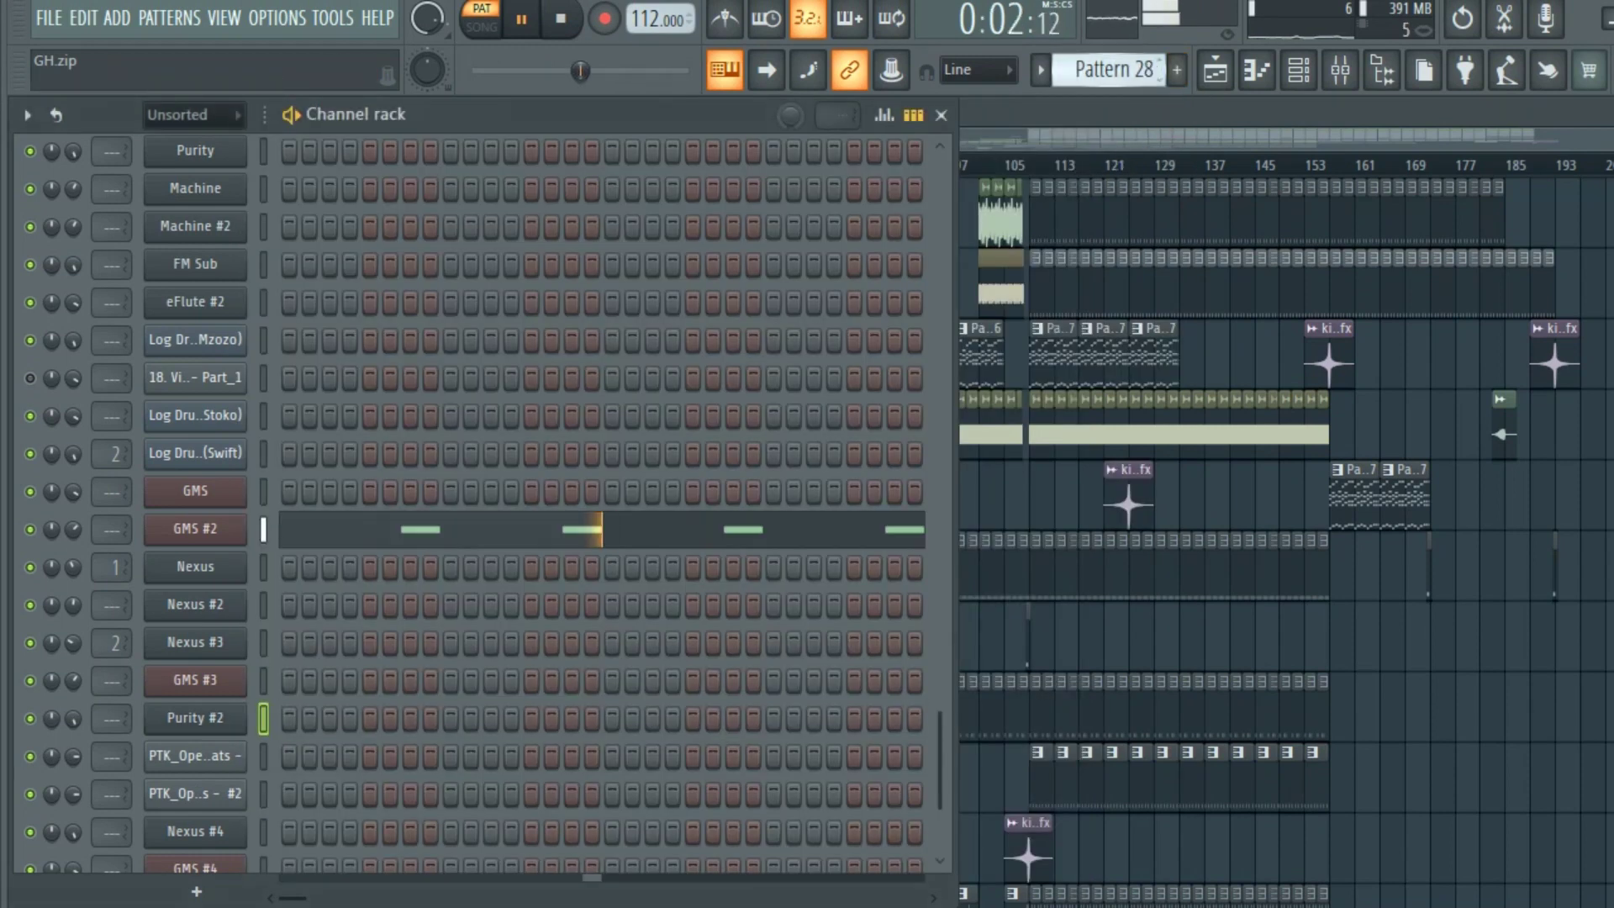
click(235, 538)
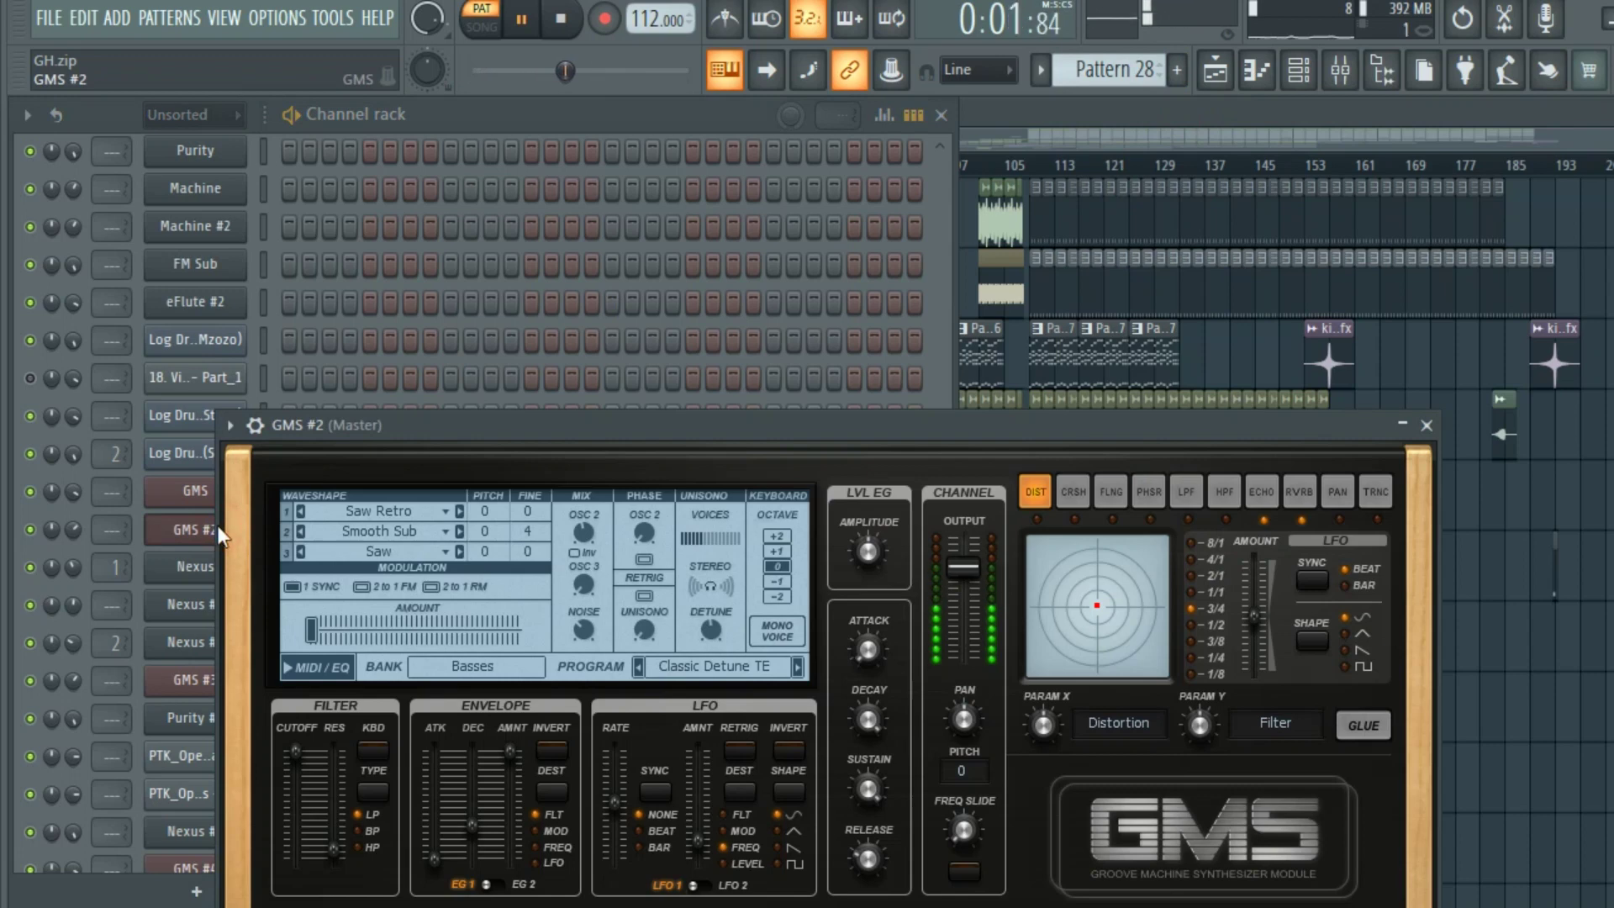
scroll(1109, 80, down, 1)
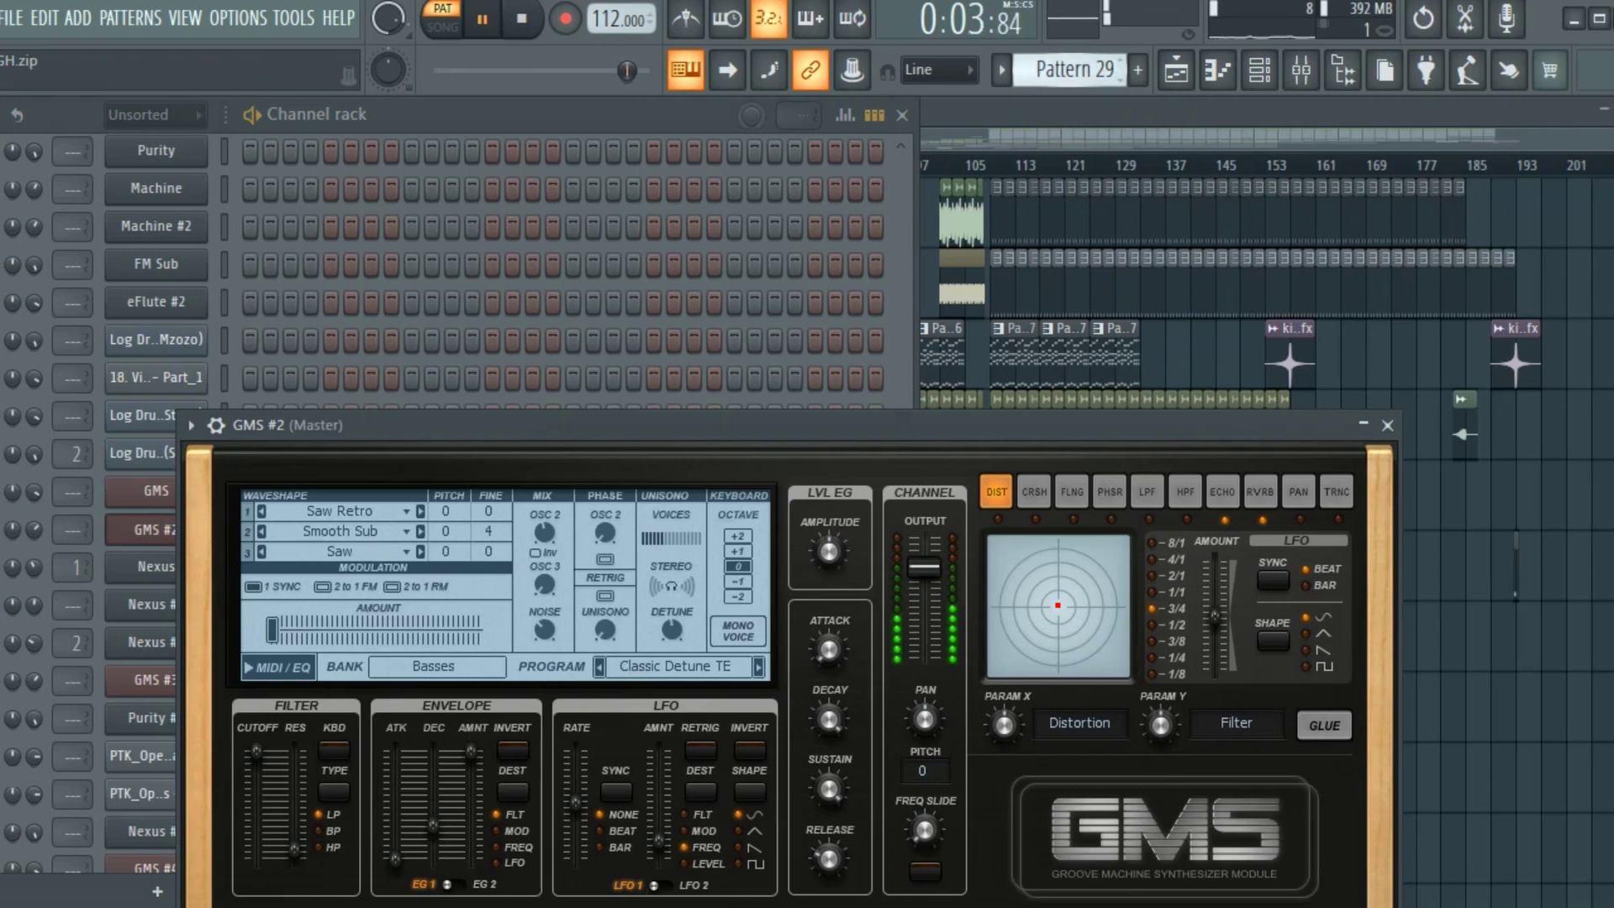
click(1327, 426)
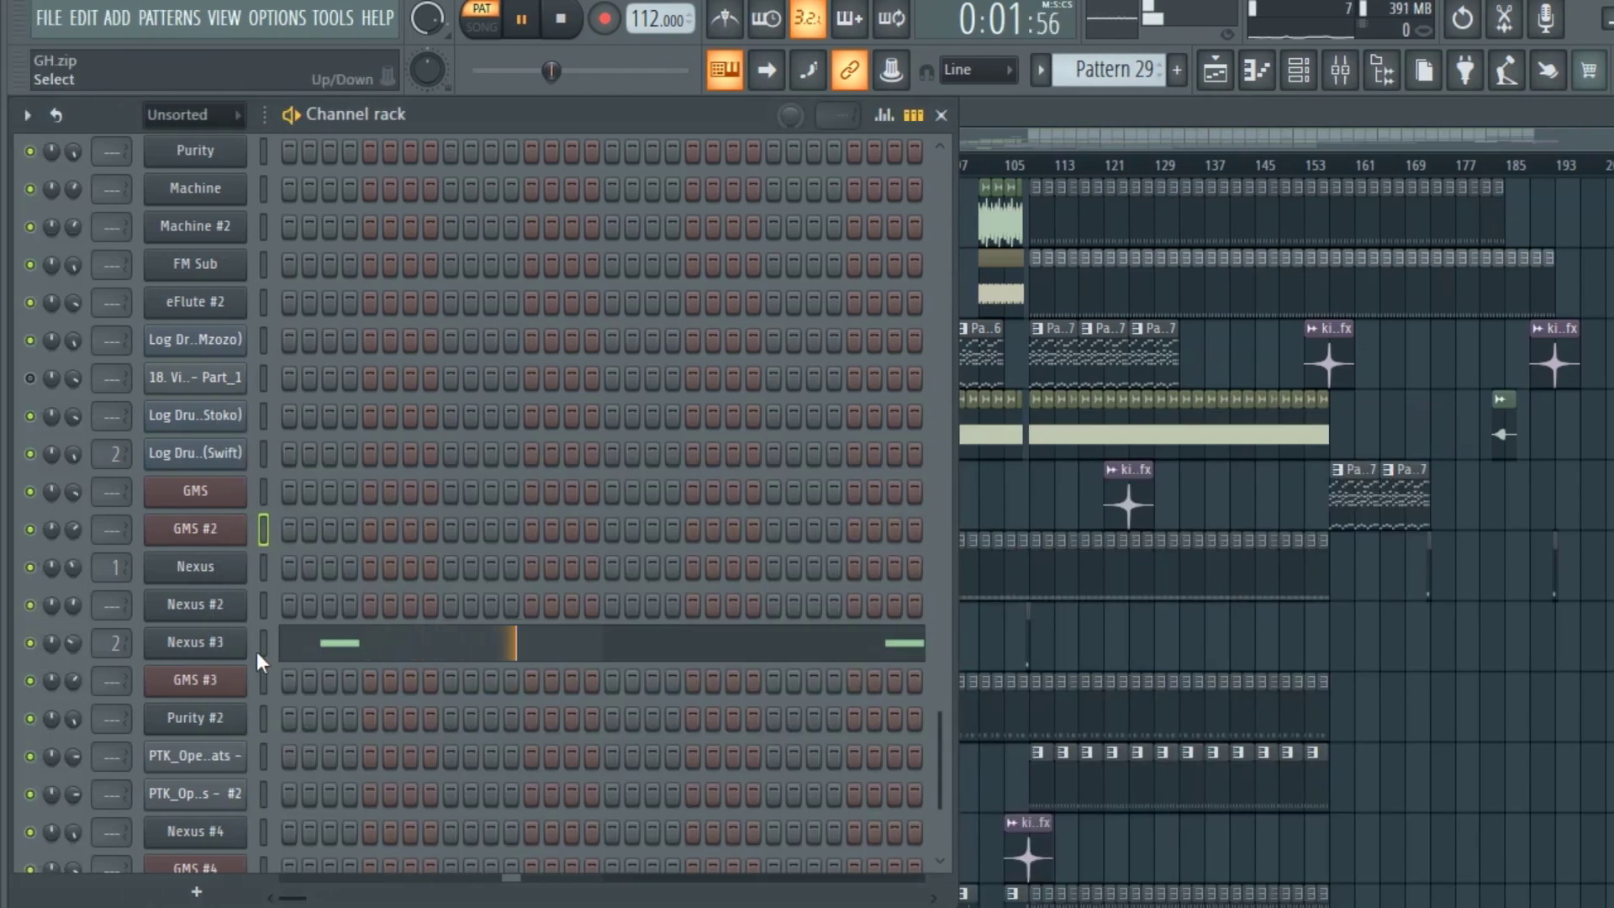
Inspect the Nexus #3 preset used in Pattern 29 and examine its notes in the piano roll
click(126, 642)
click(652, 471)
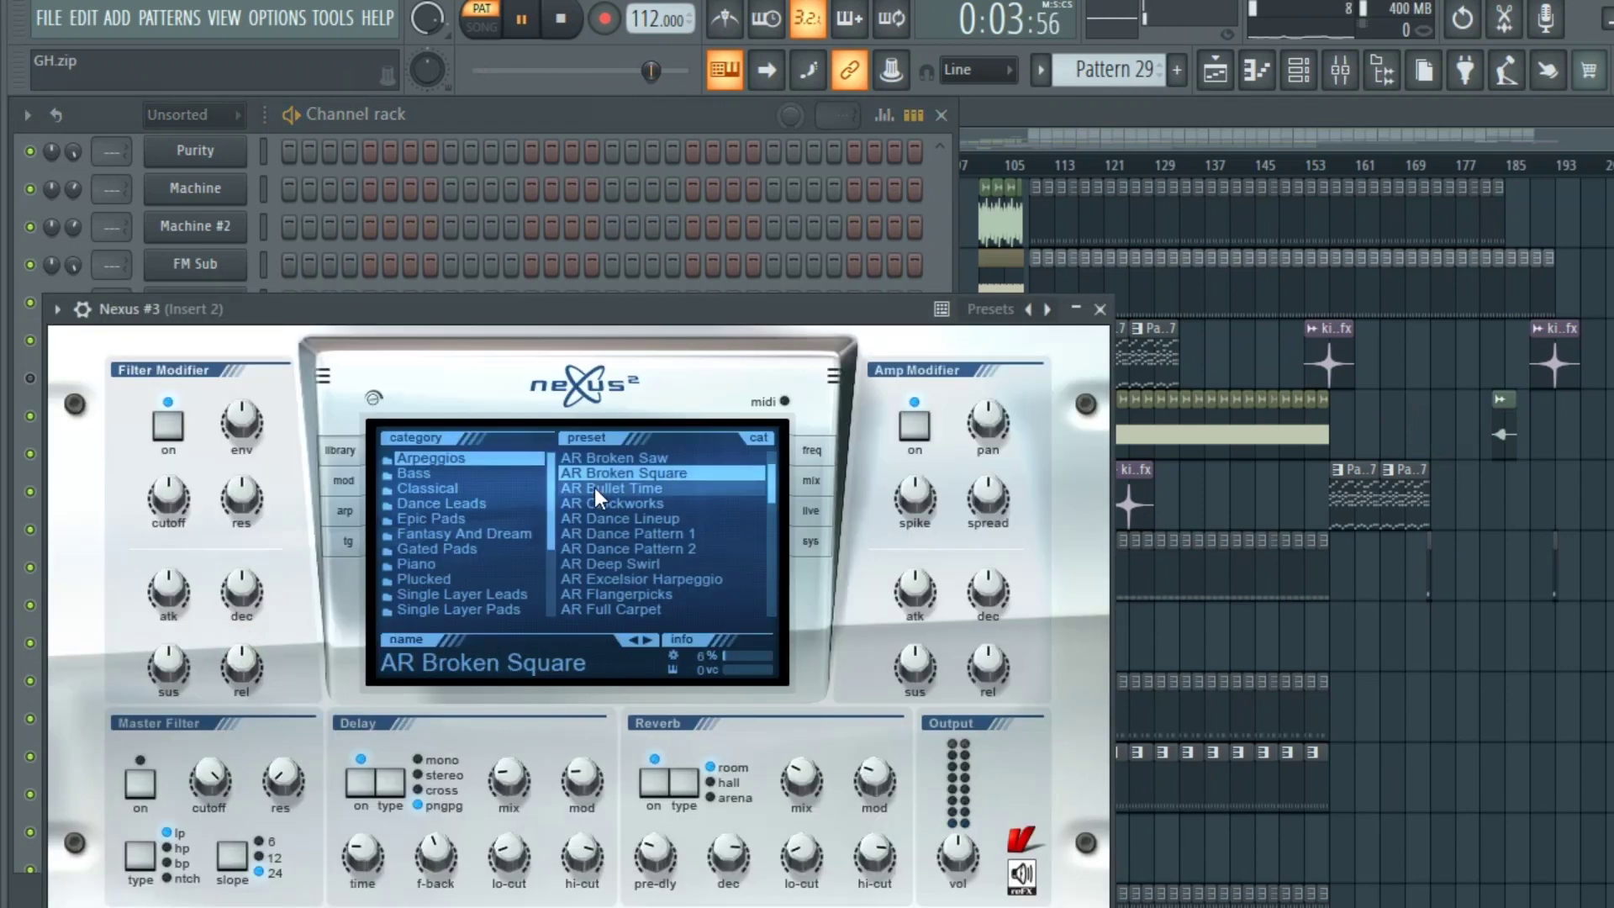
click(1100, 309)
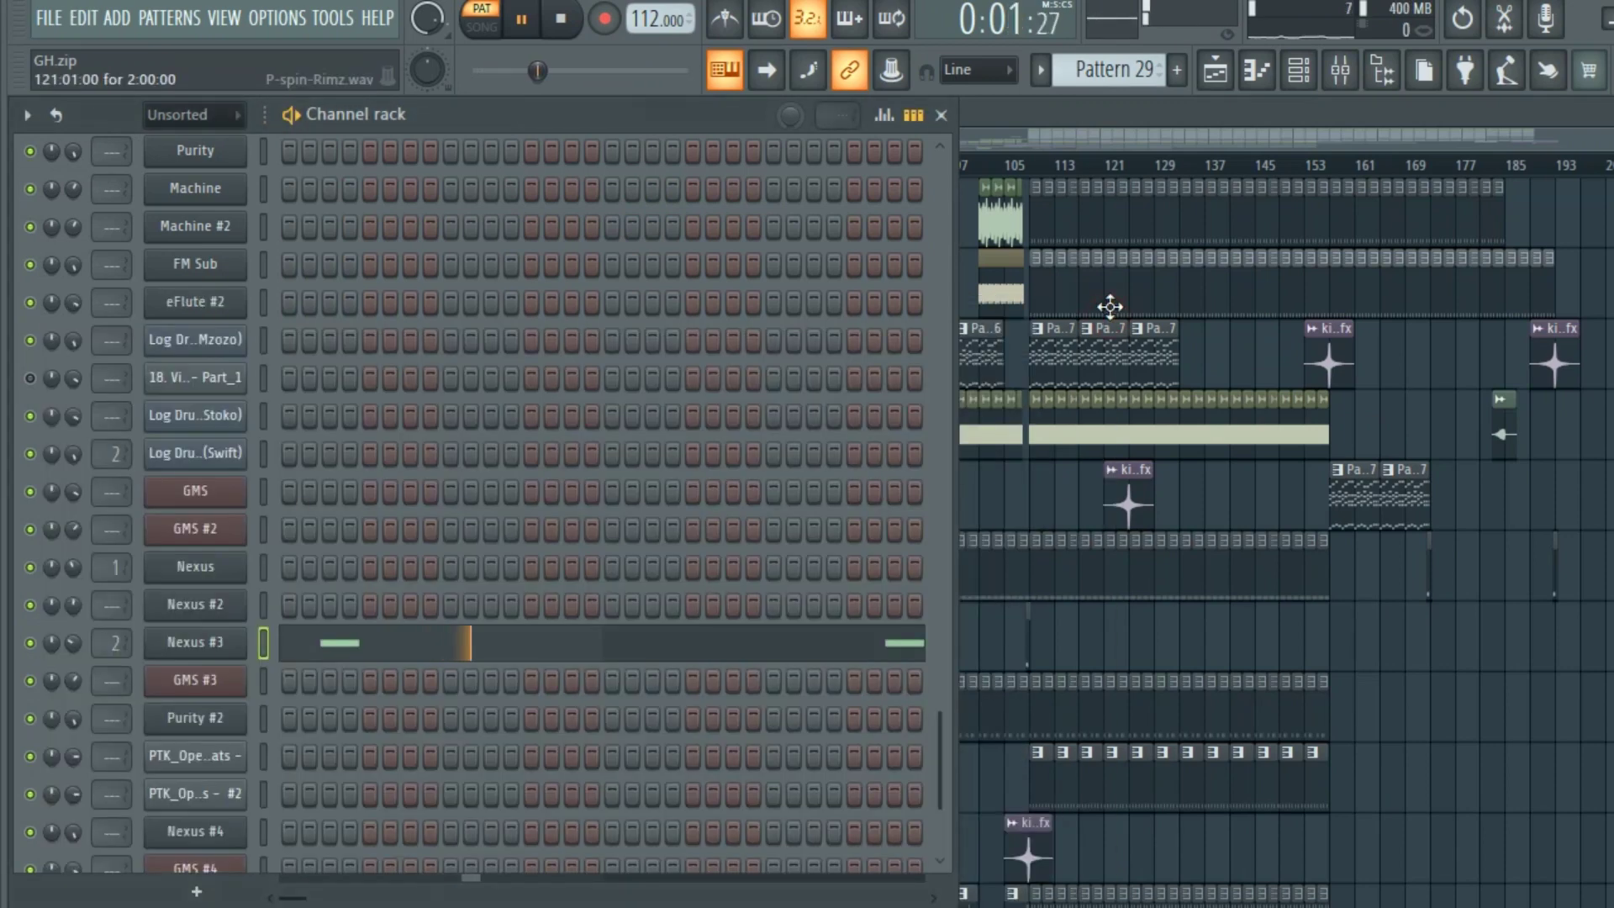
click(586, 627)
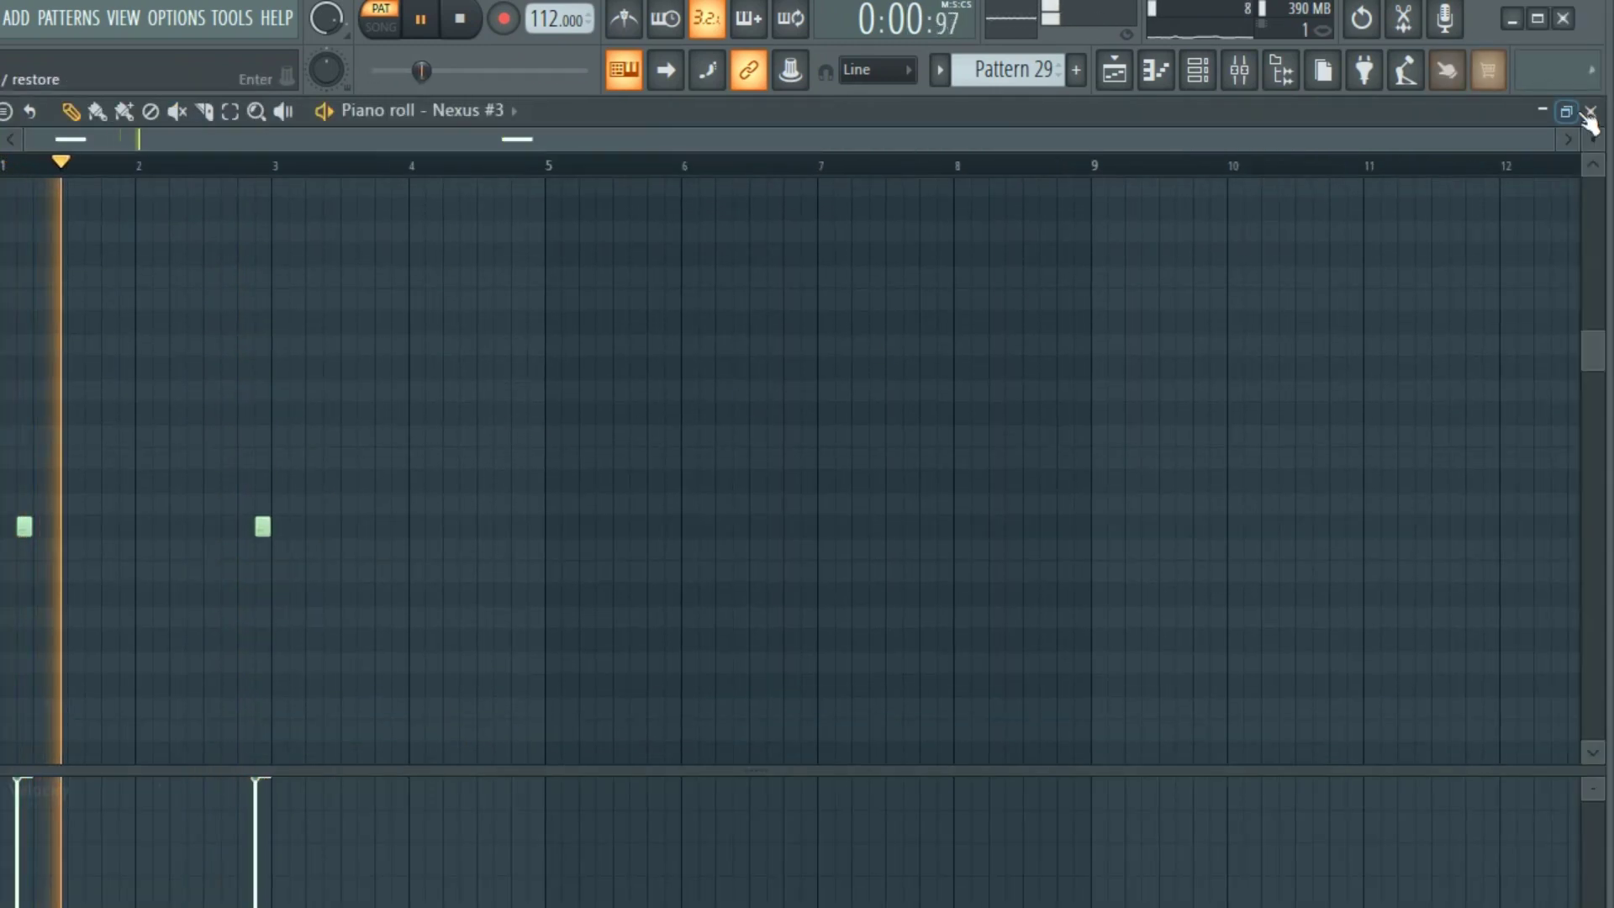
click(1596, 109)
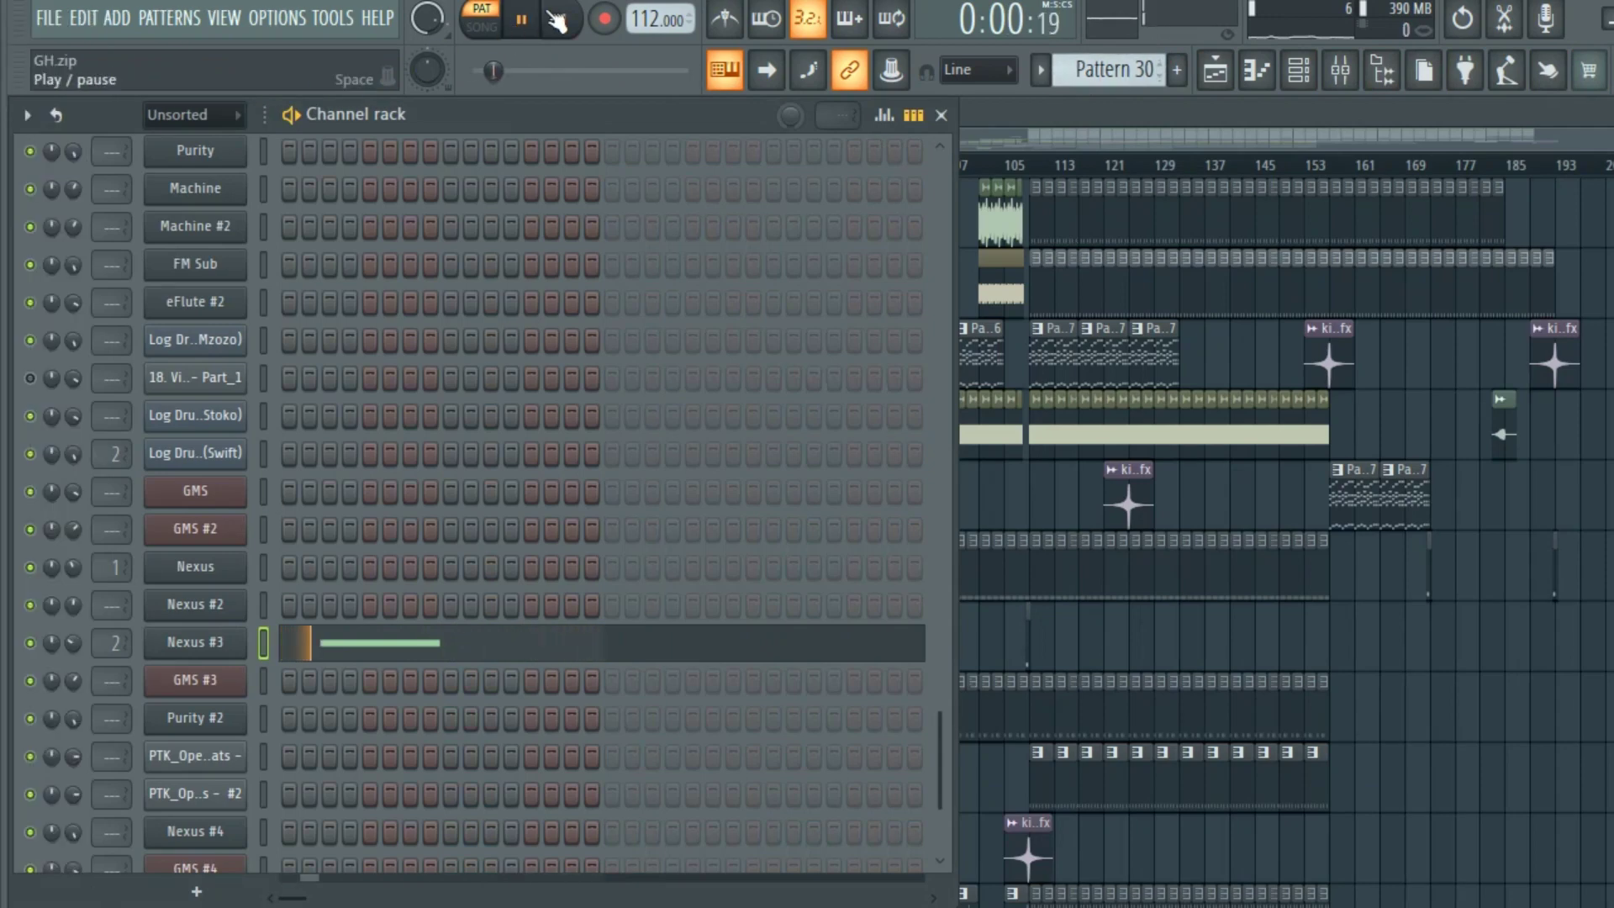
Restart playback of Pattern 30 and examine its Nexus #3 note in the piano roll
click(460, 19)
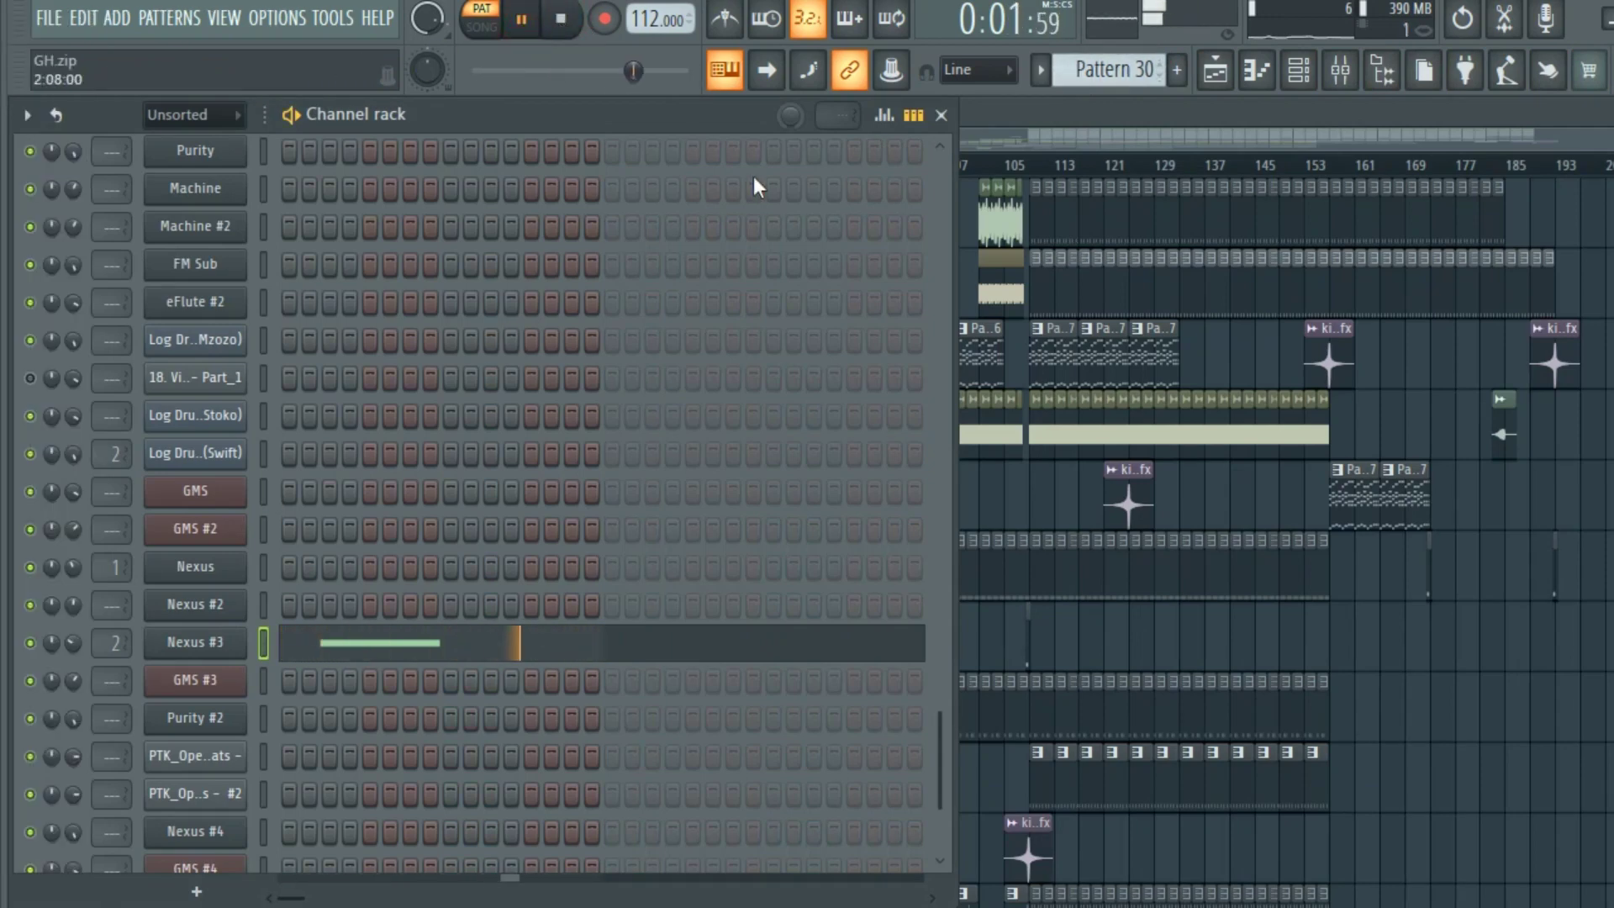
click(391, 647)
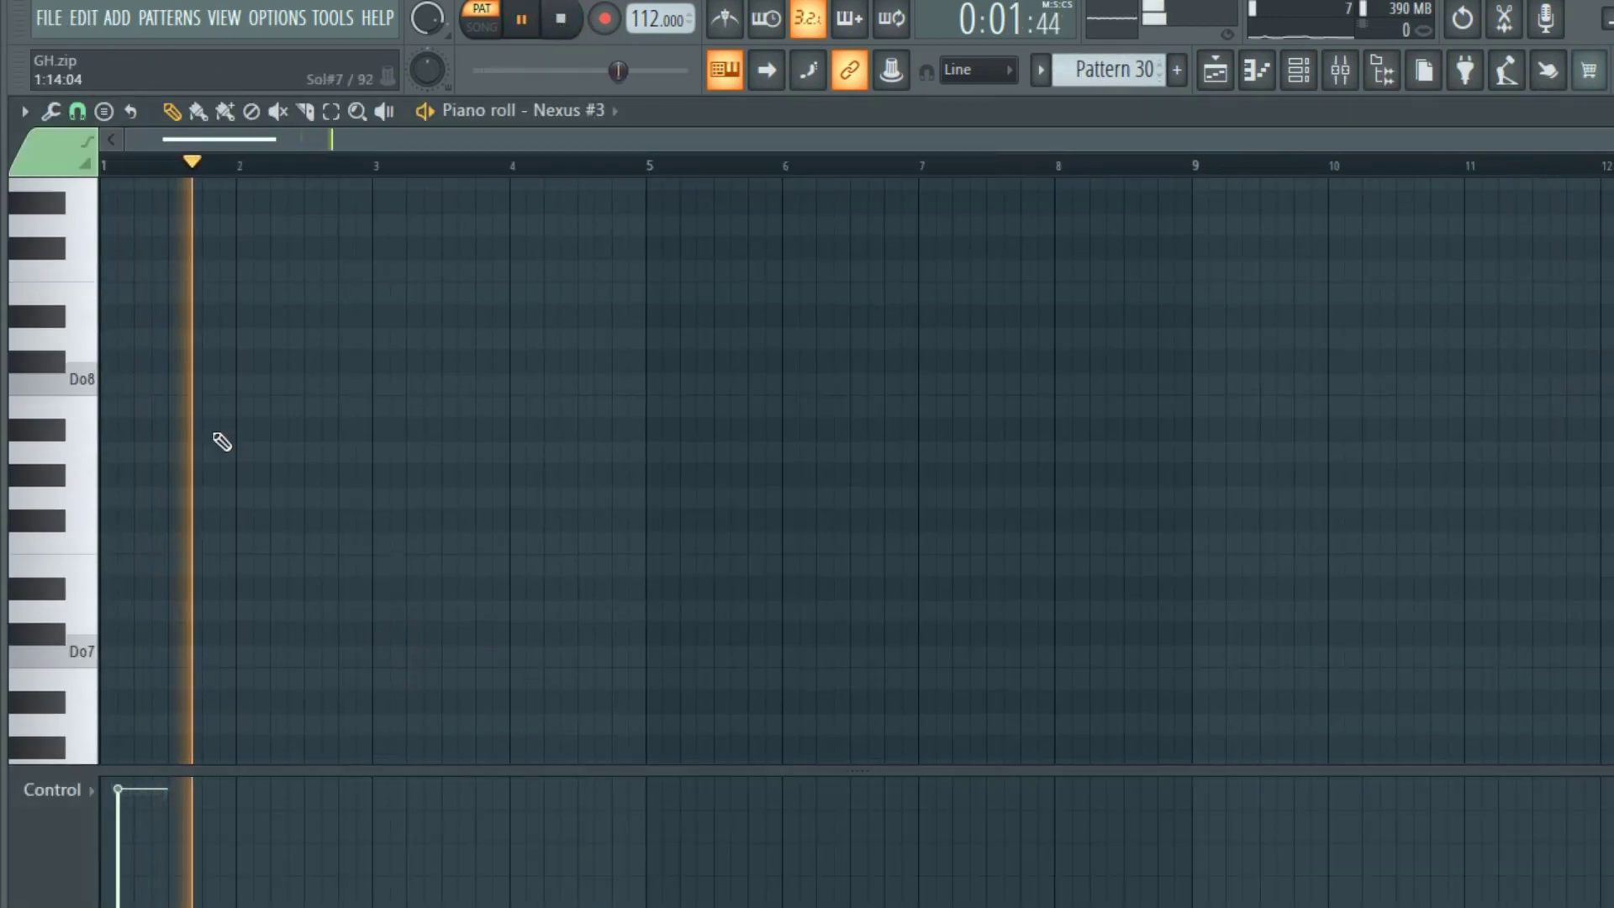
scroll(288, 435, down, 8)
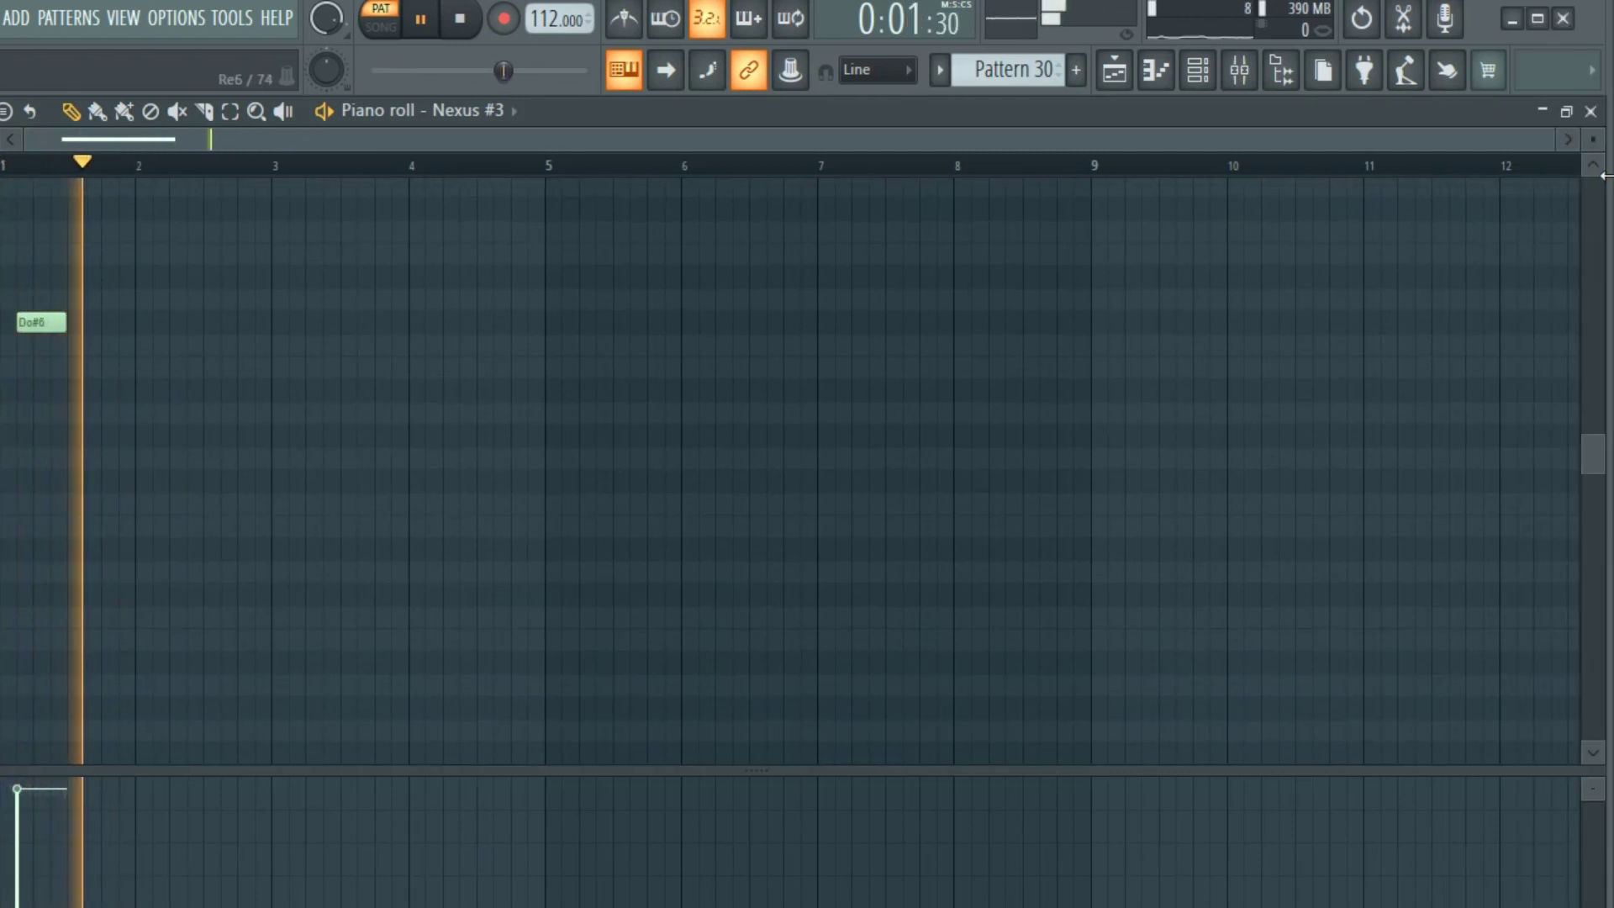
click(1591, 112)
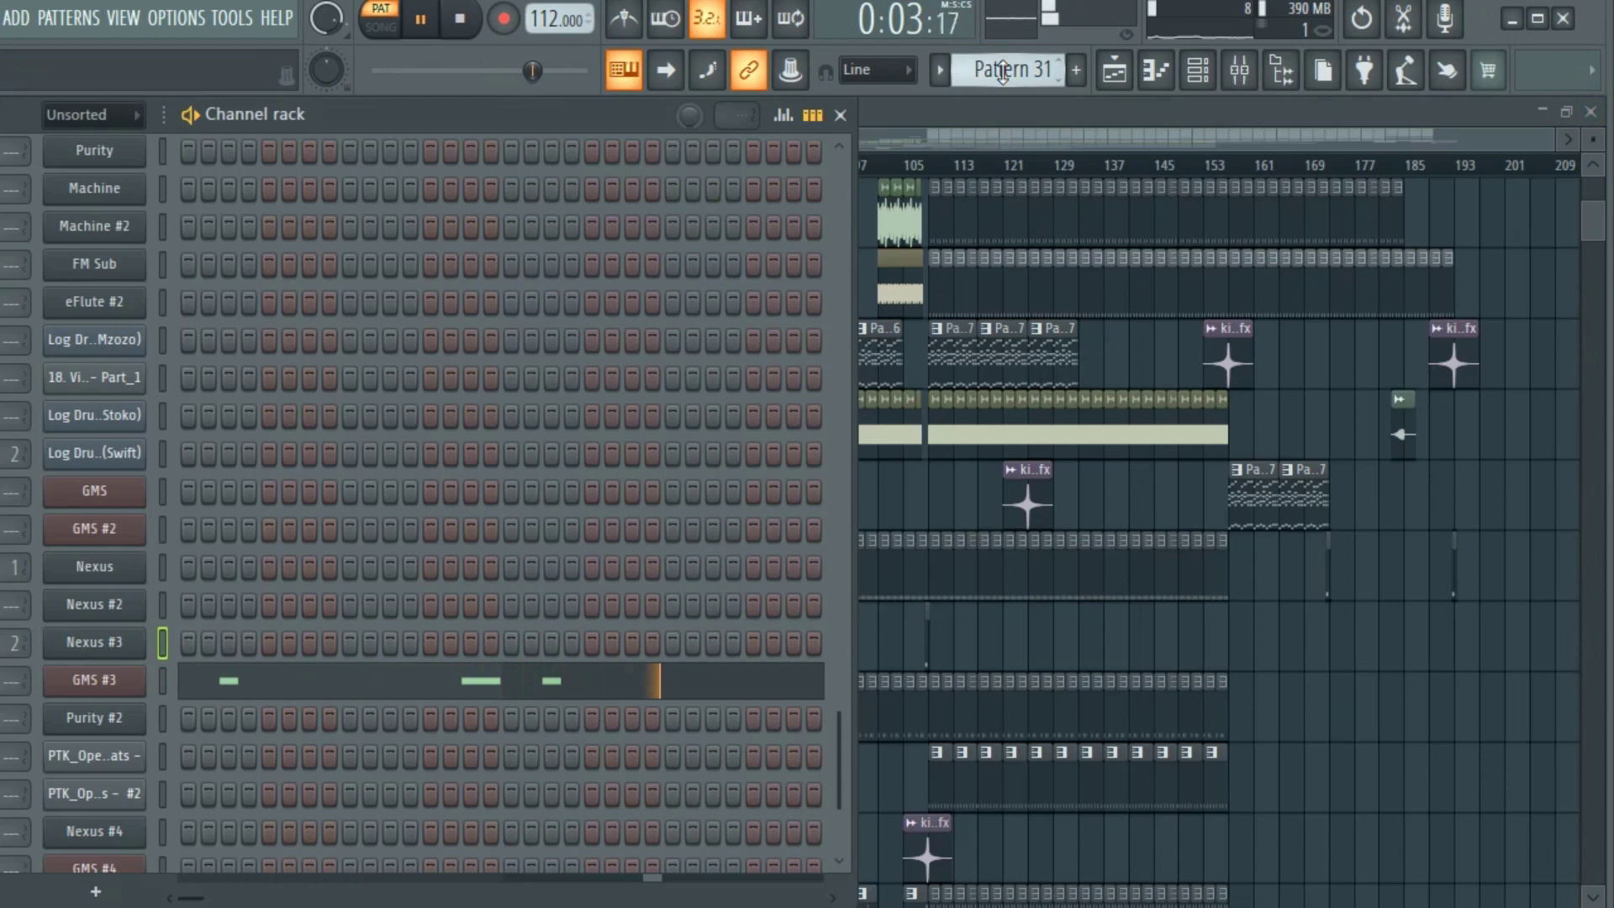
Examine the GMS #3 notes of Pattern 31 in the piano roll and inspect that synth's settings
click(471, 679)
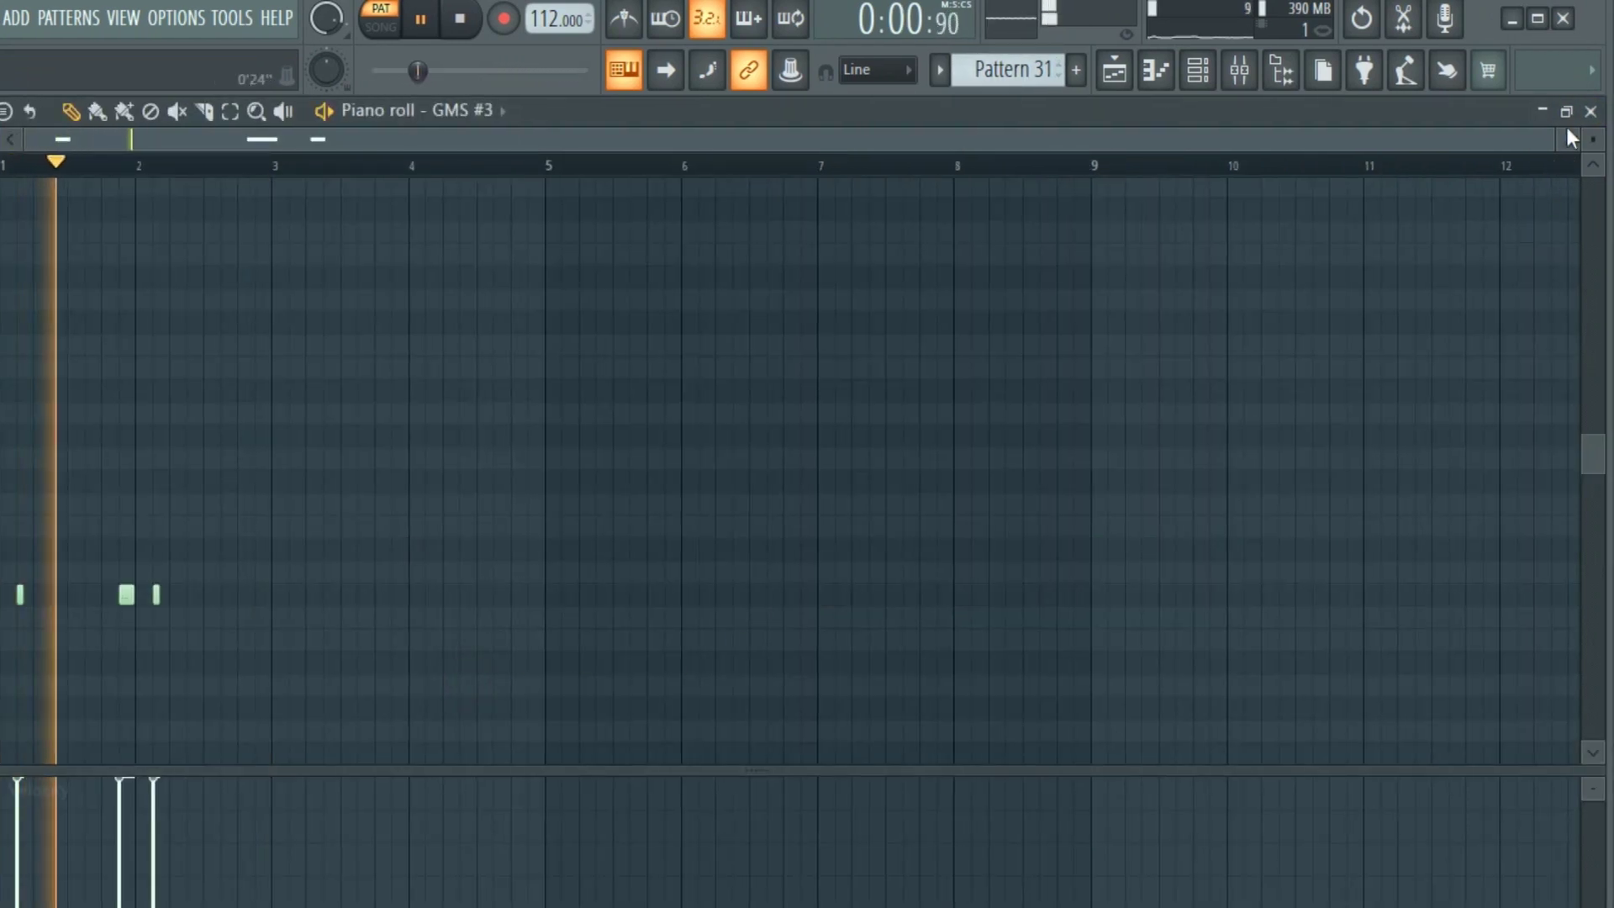
click(1589, 112)
click(74, 681)
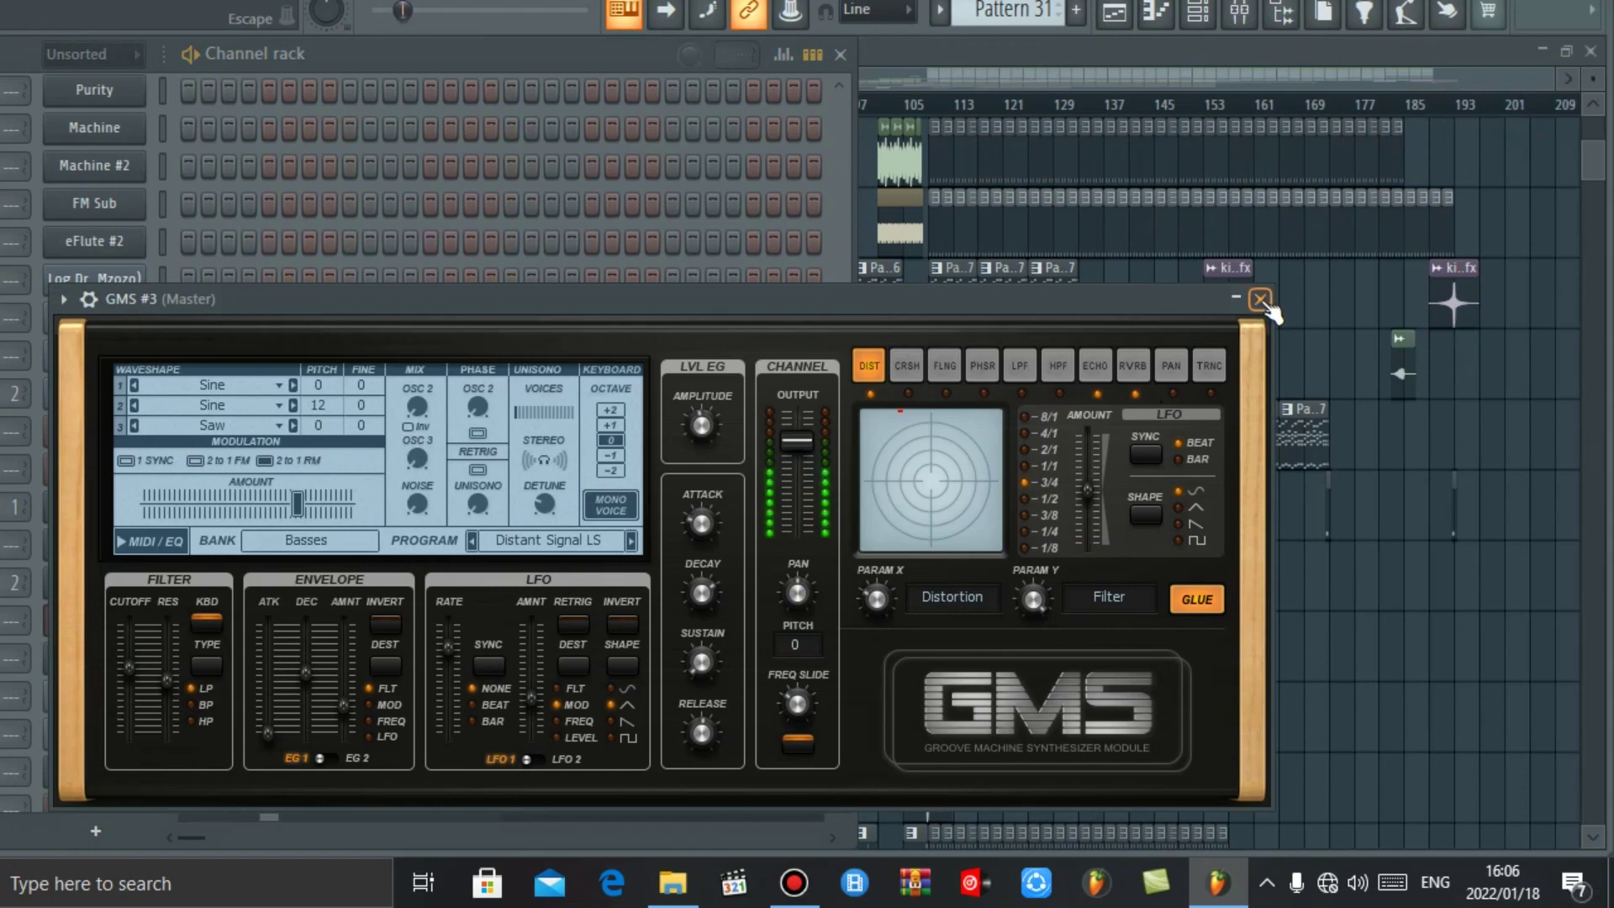
click(1260, 299)
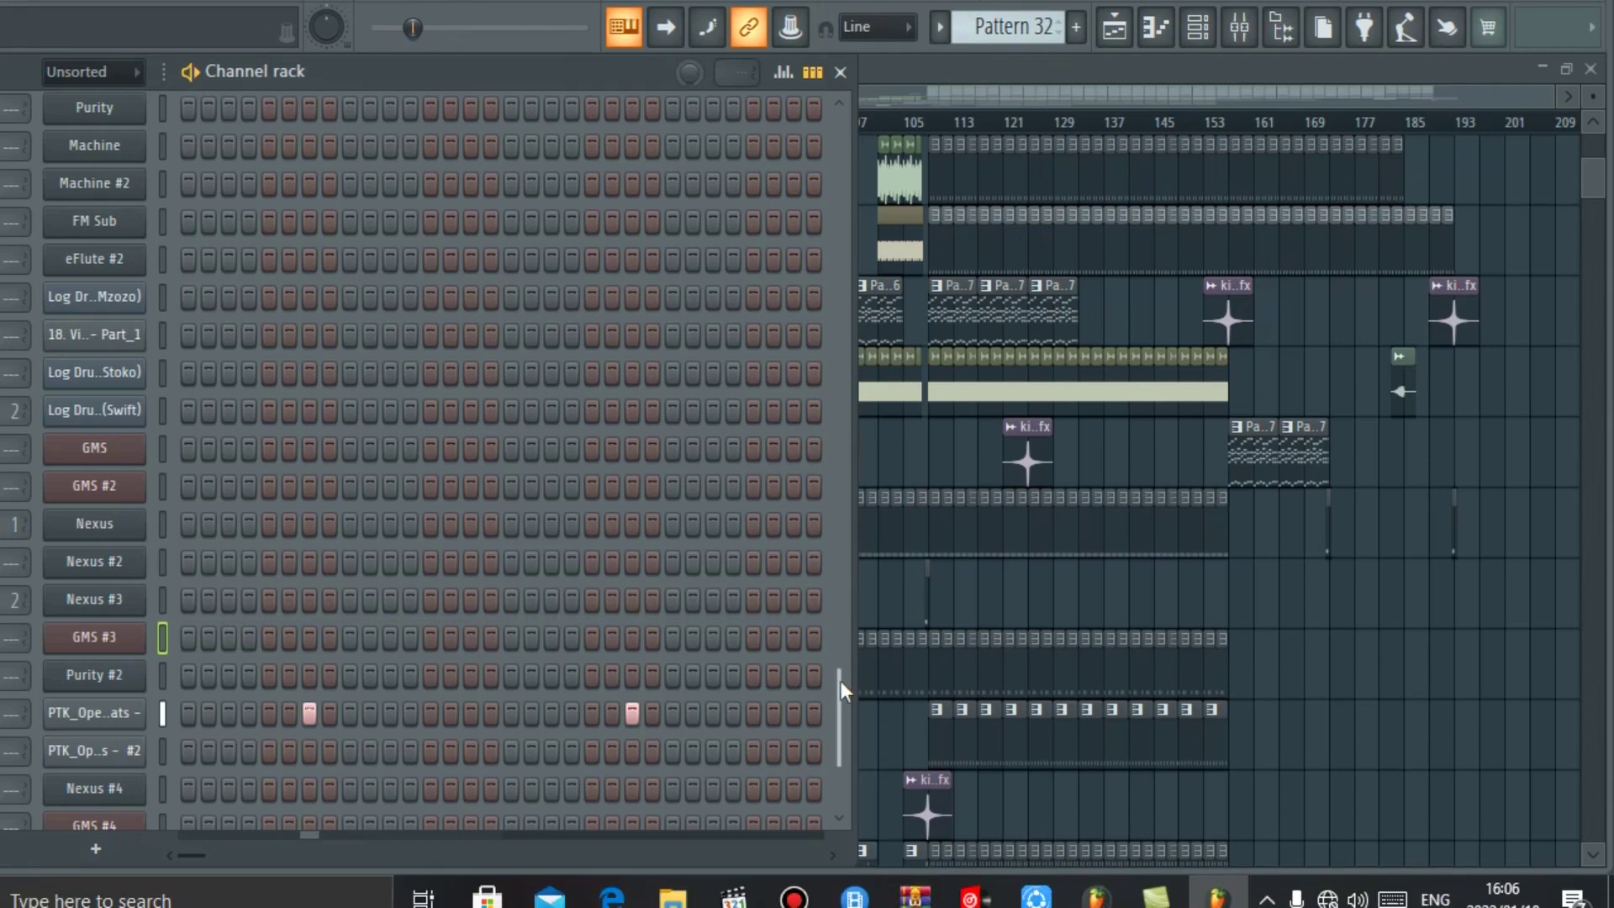
Audition Pattern 32 and look through the channel rack for the channels it plays
scroll(838, 730, down, 1)
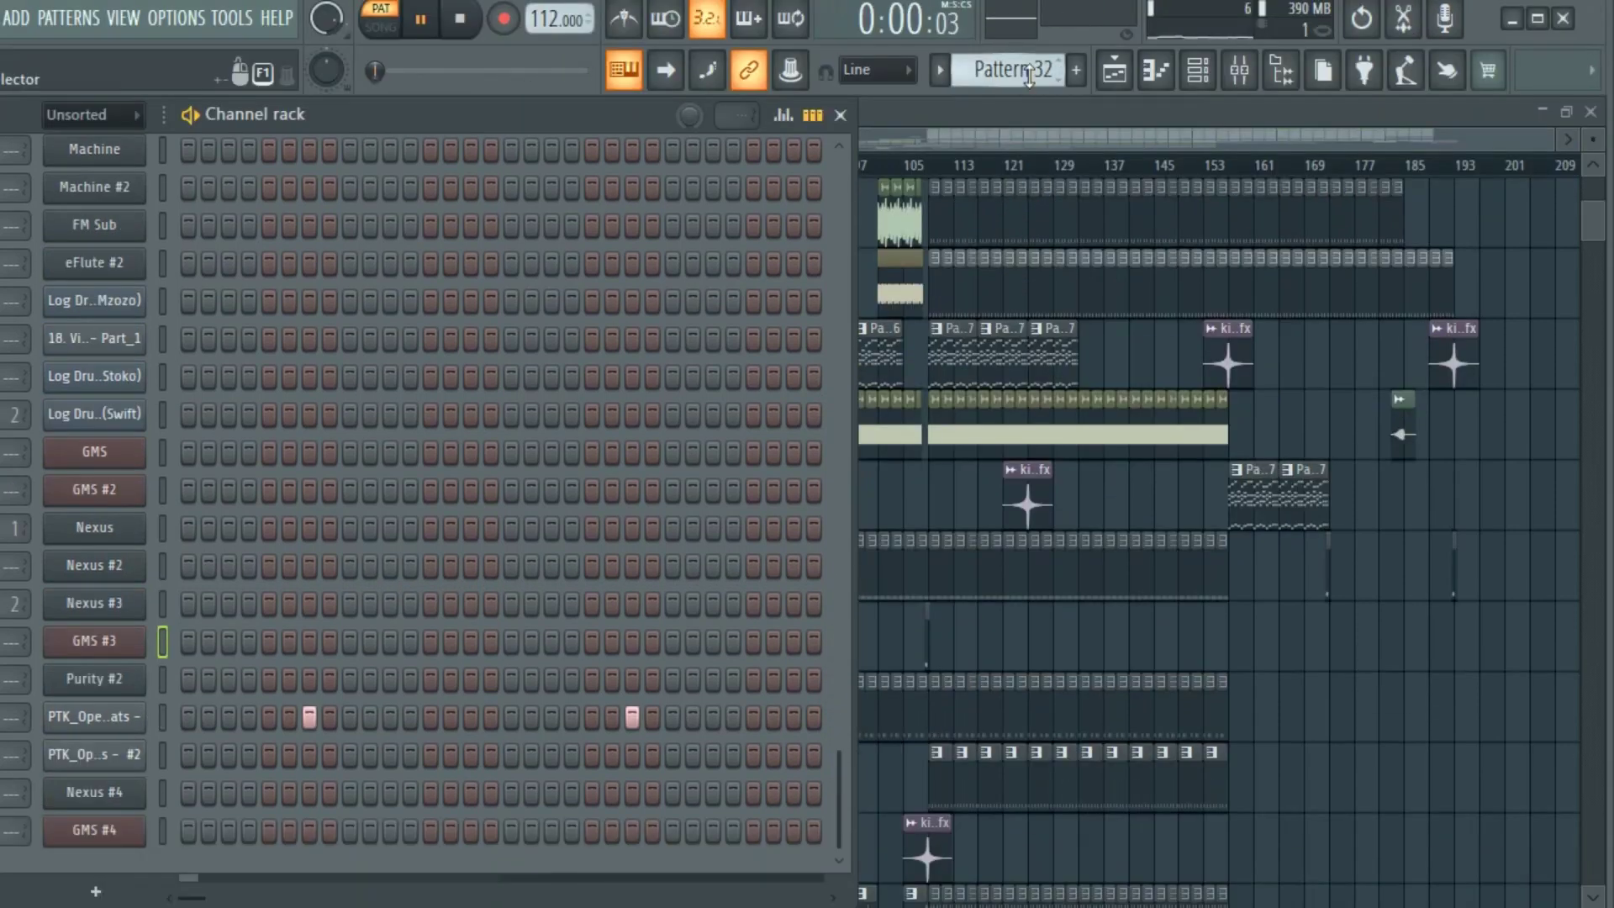
scroll(1028, 71, down, 1)
scroll(1029, 72, up, 1)
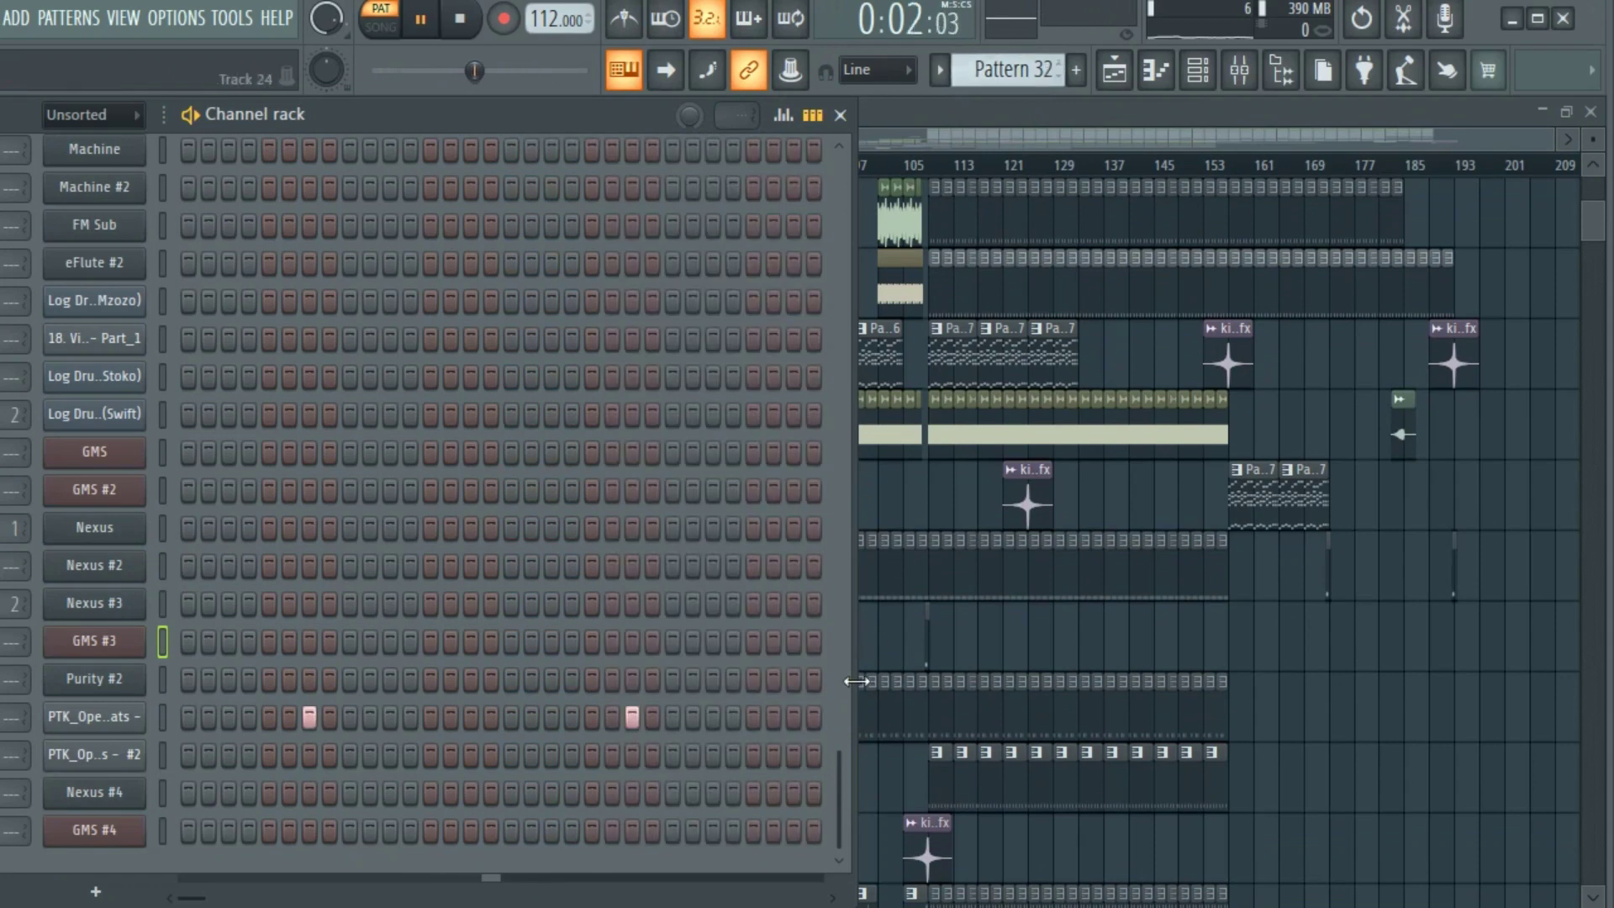
drag(836, 767, 997, 42)
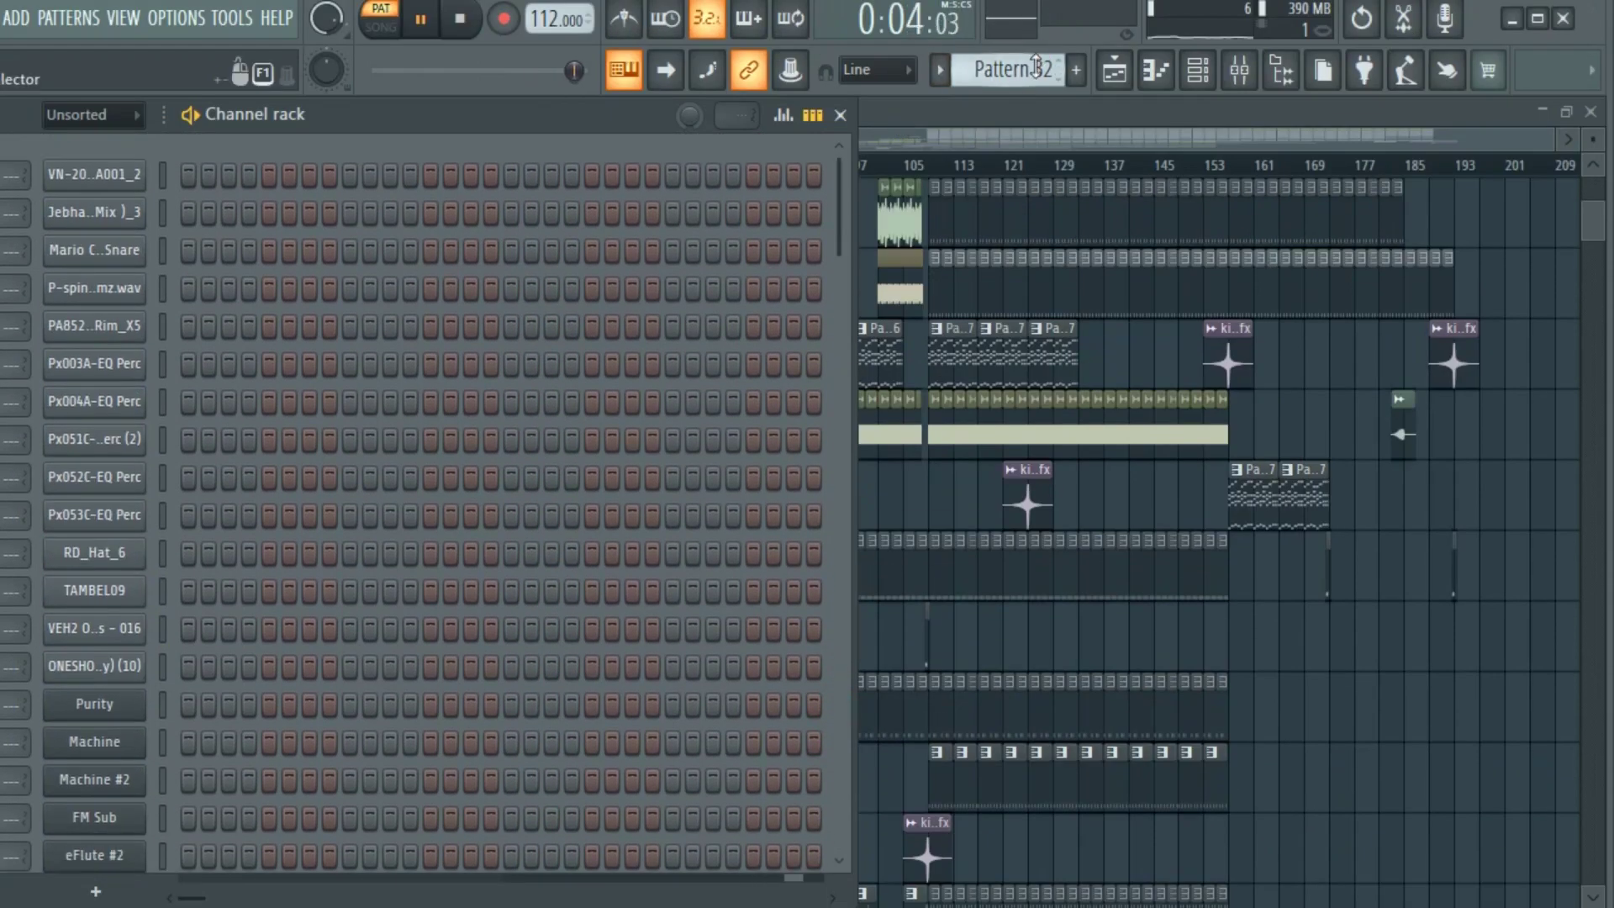
Audition Pattern 34 and look through the channel rack for the PTK_Ope..ats channel's steps
scroll(1009, 69, down, 2)
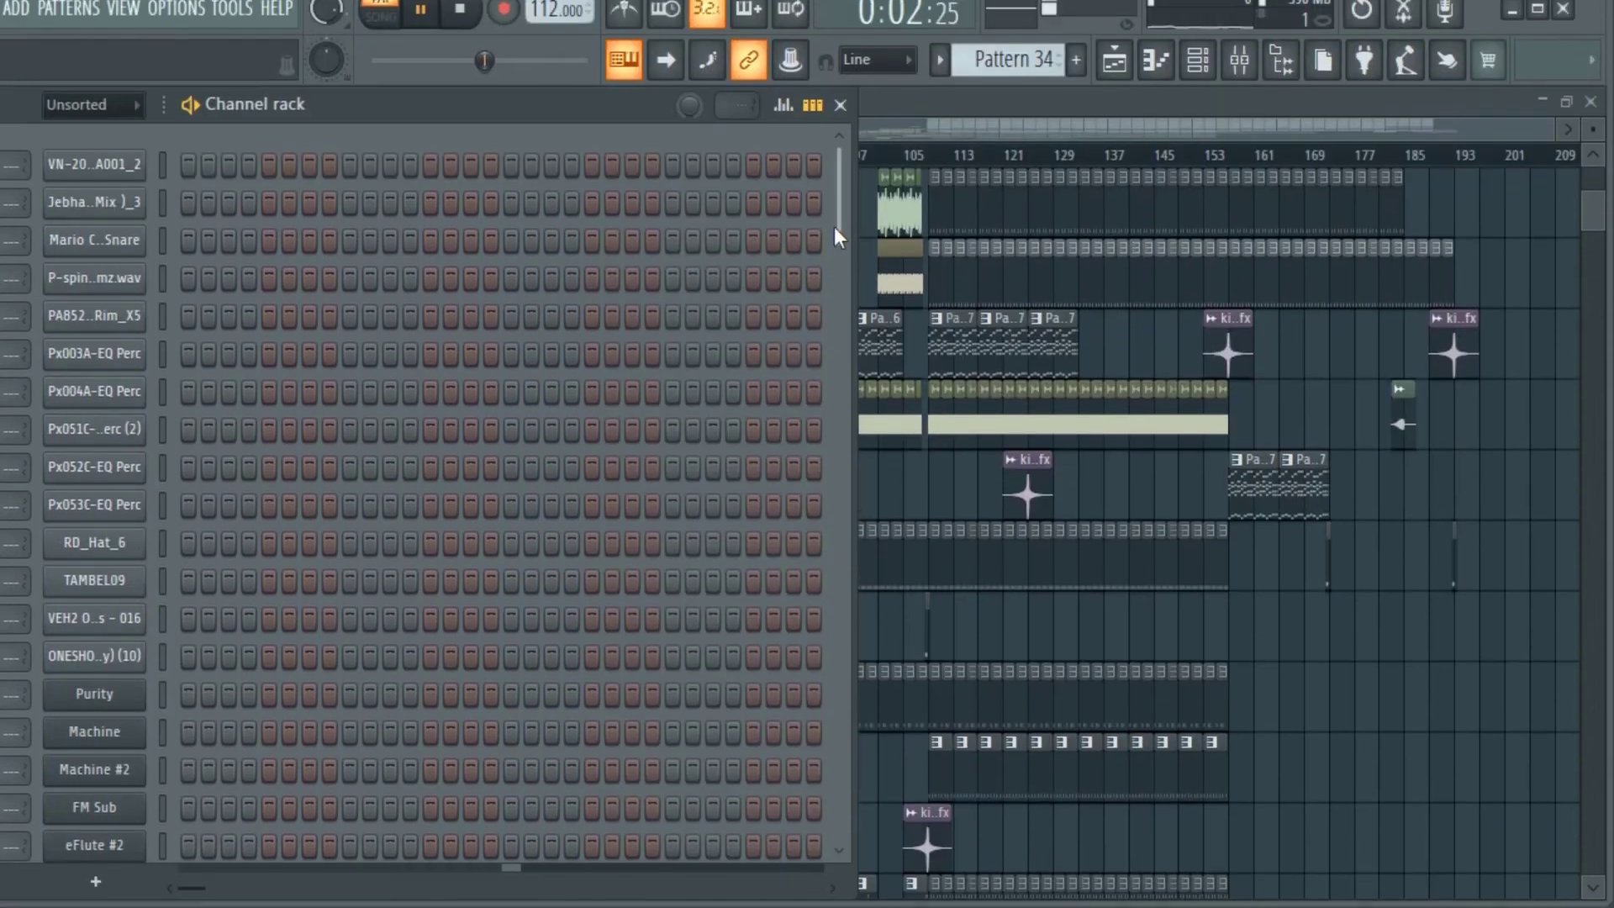
drag(833, 225, 806, 804)
scroll(808, 749, down, 1)
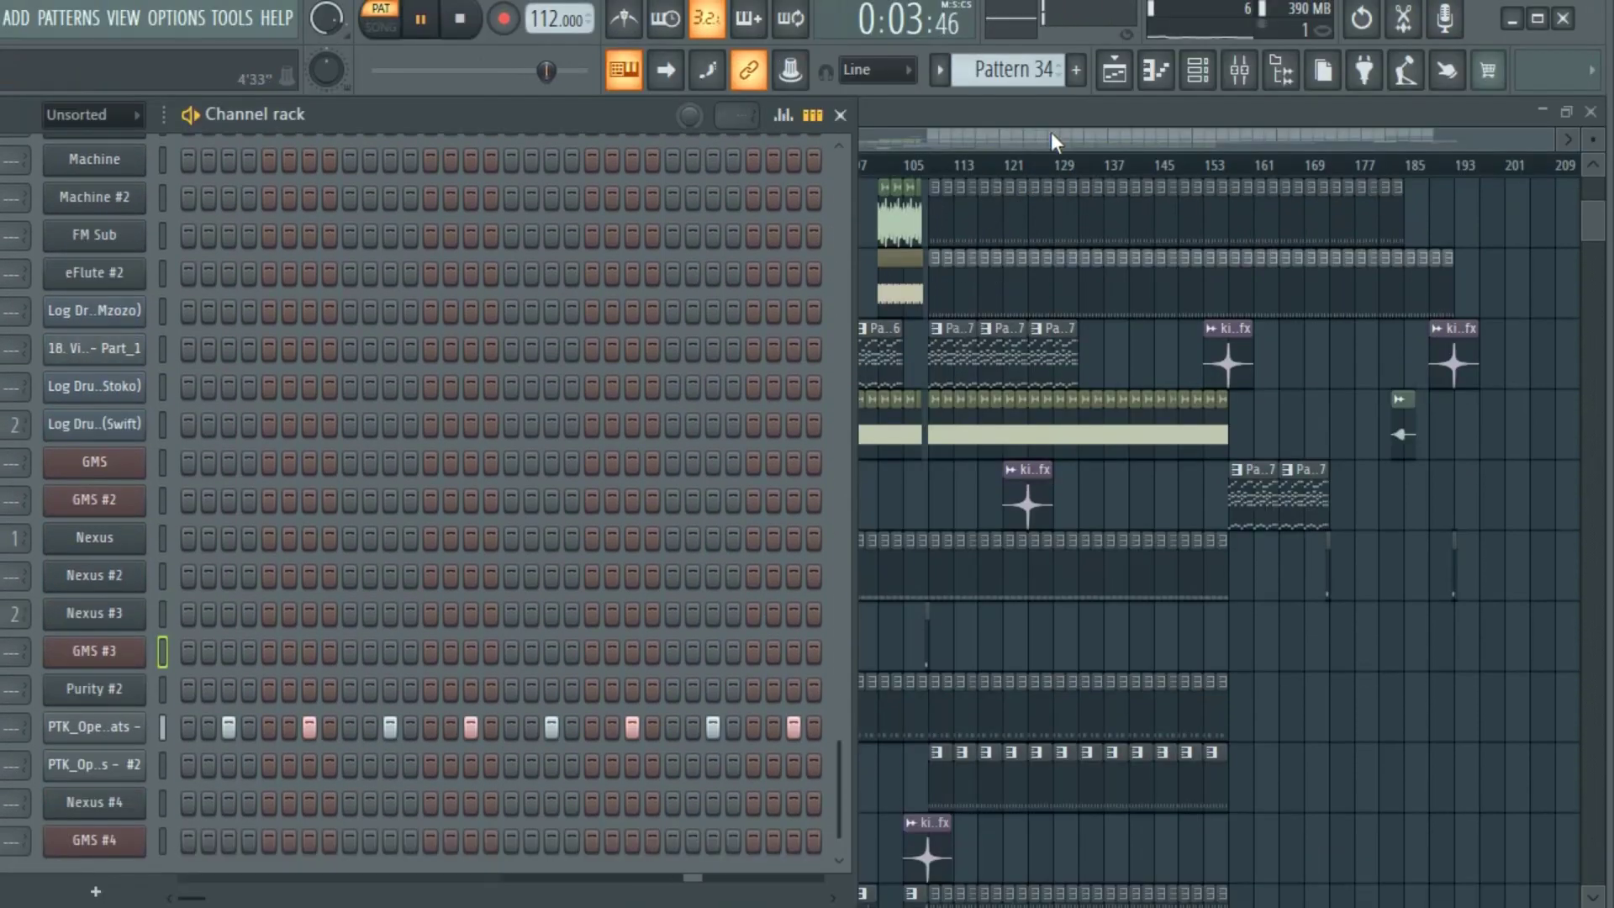
Audition Pattern 35, inspect the Nexus #4 preset and examine its notes in the piano roll
key(KP_Add)
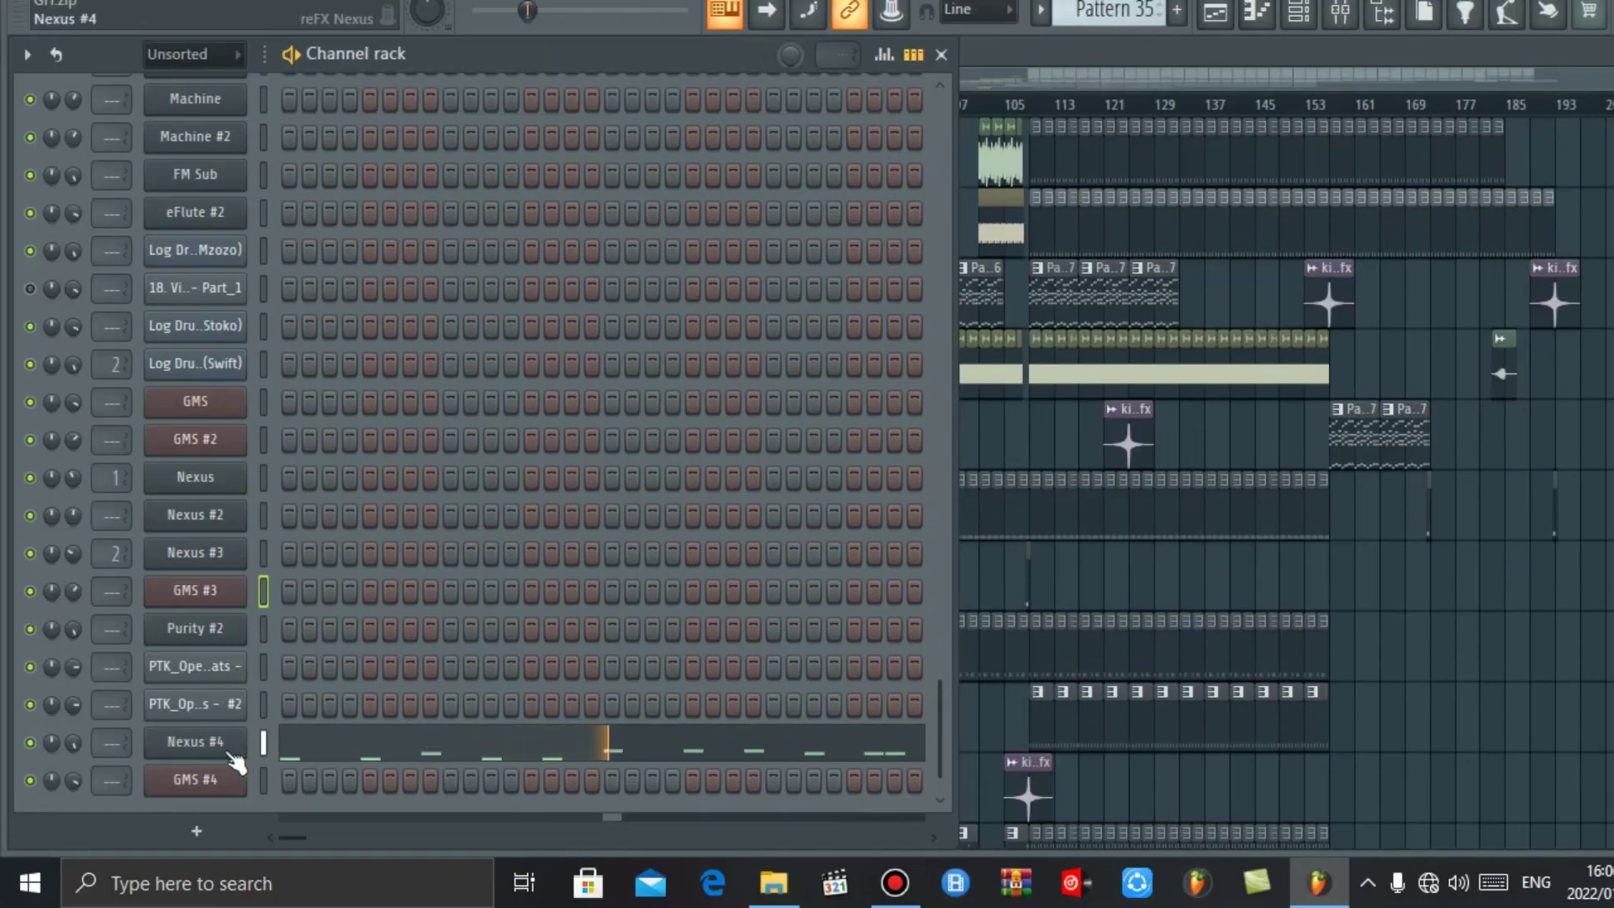
click(229, 751)
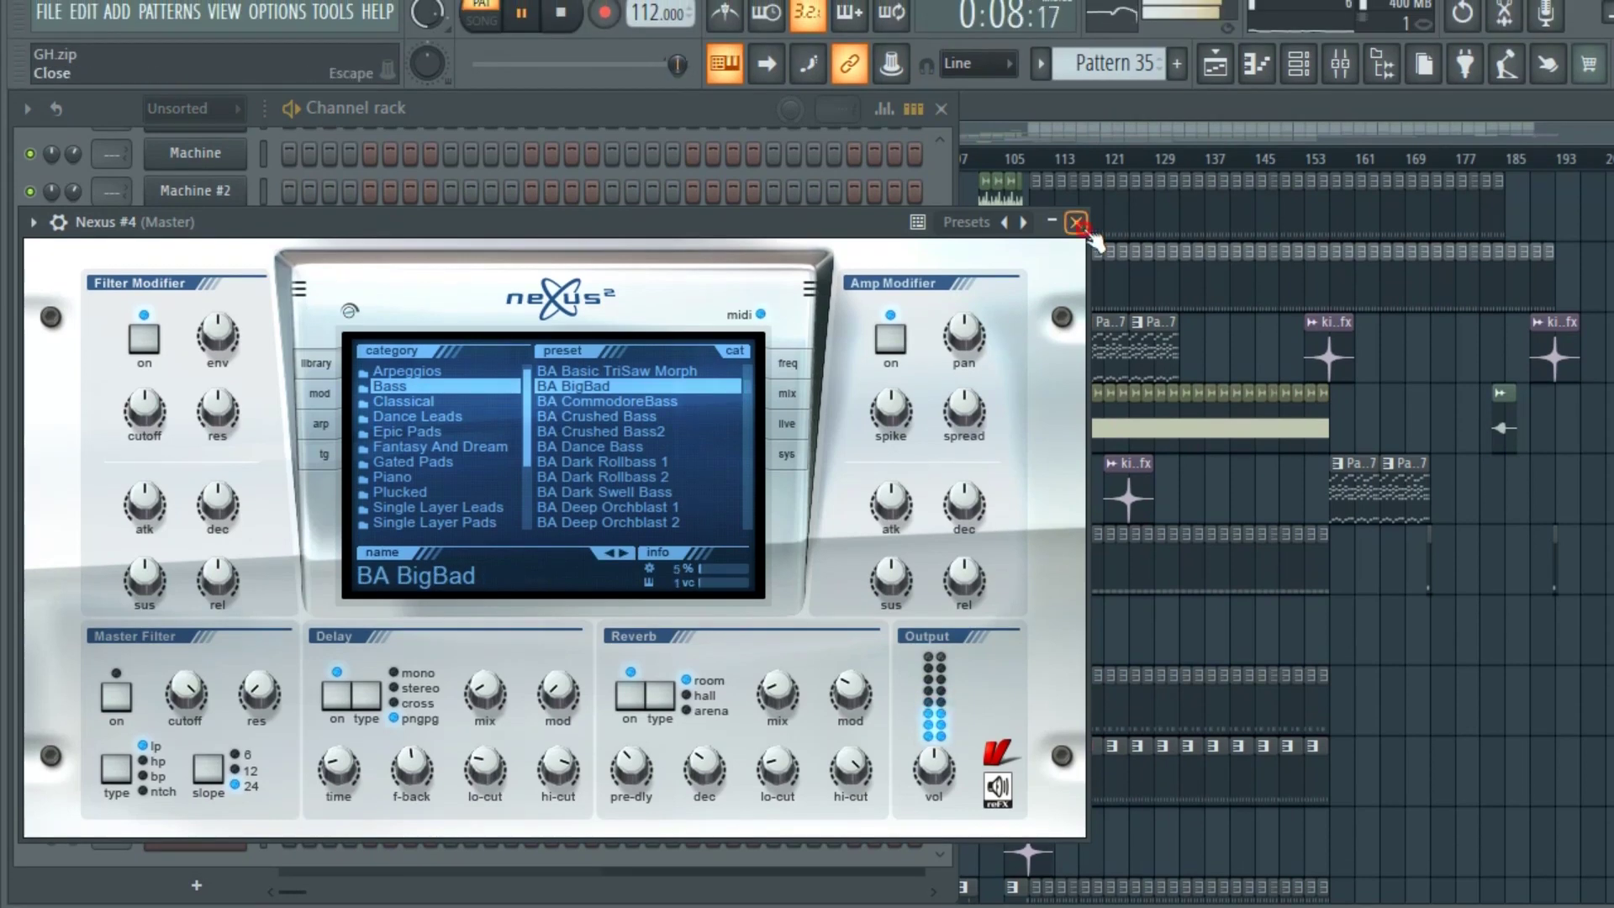
click(1076, 222)
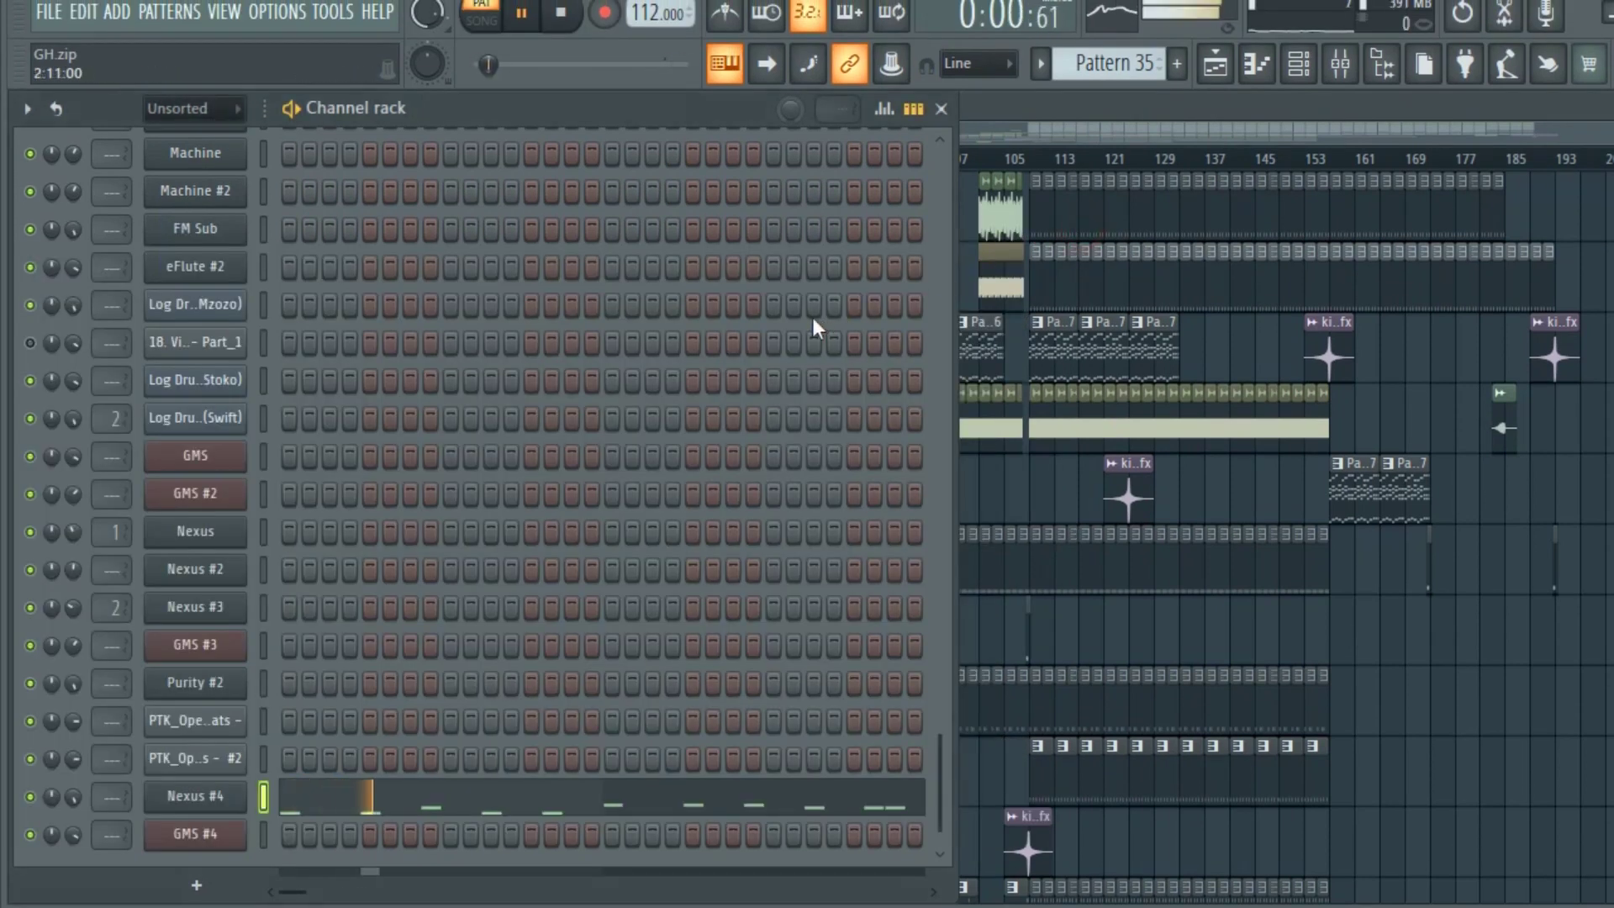
click(656, 798)
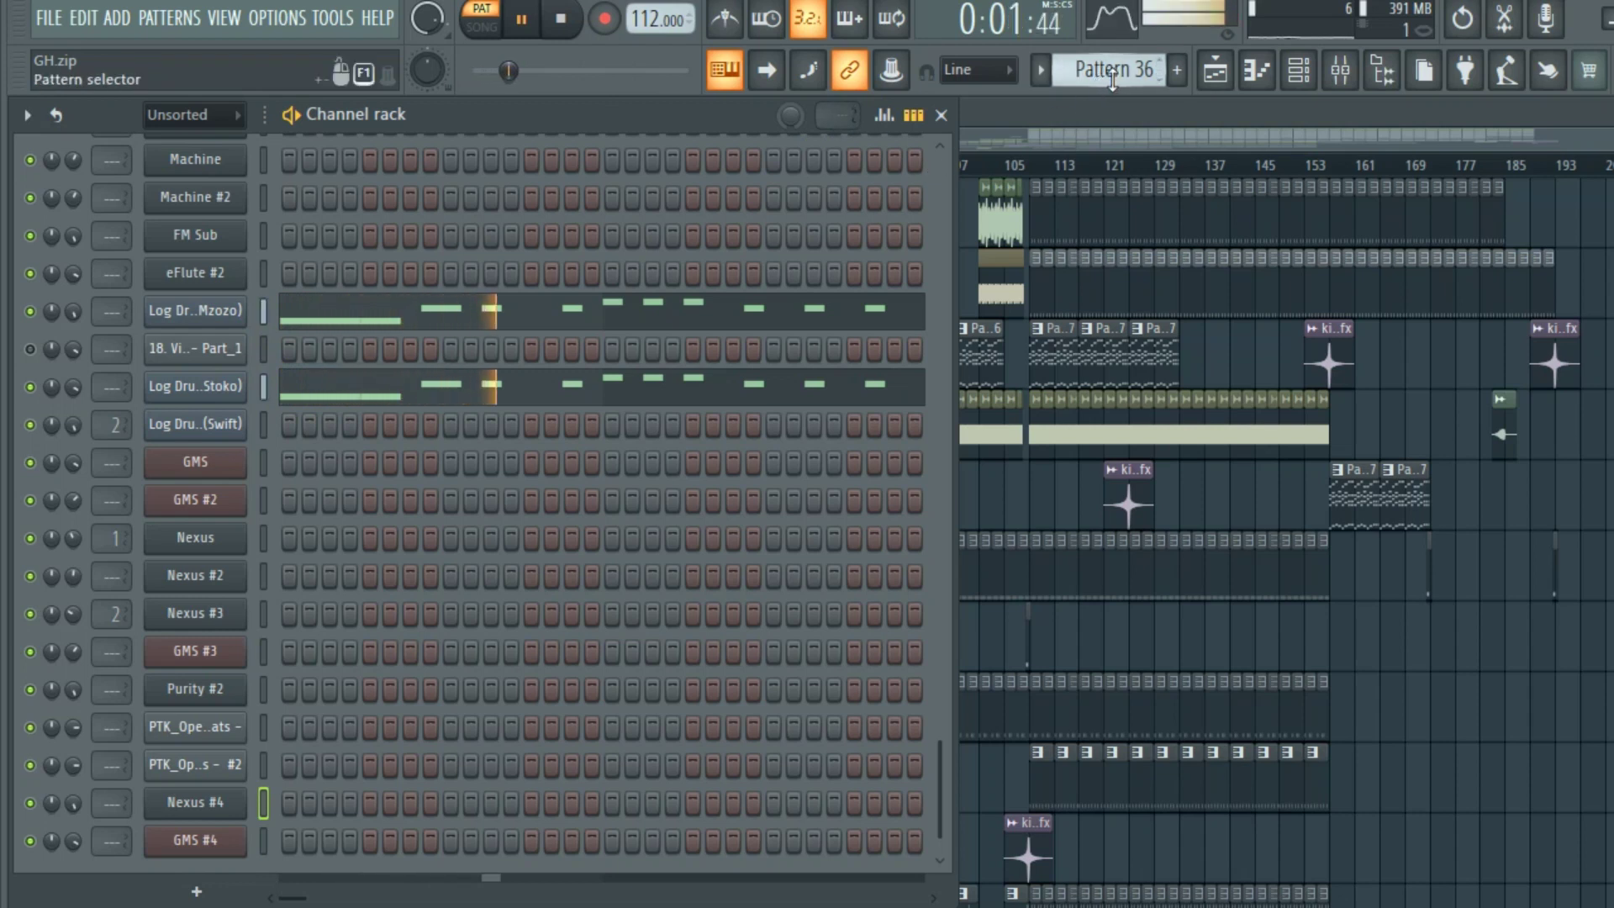
Audition Pattern 37 and examine its Log Drum (Swift) notes in the piano roll
scroll(1112, 74, down, 1)
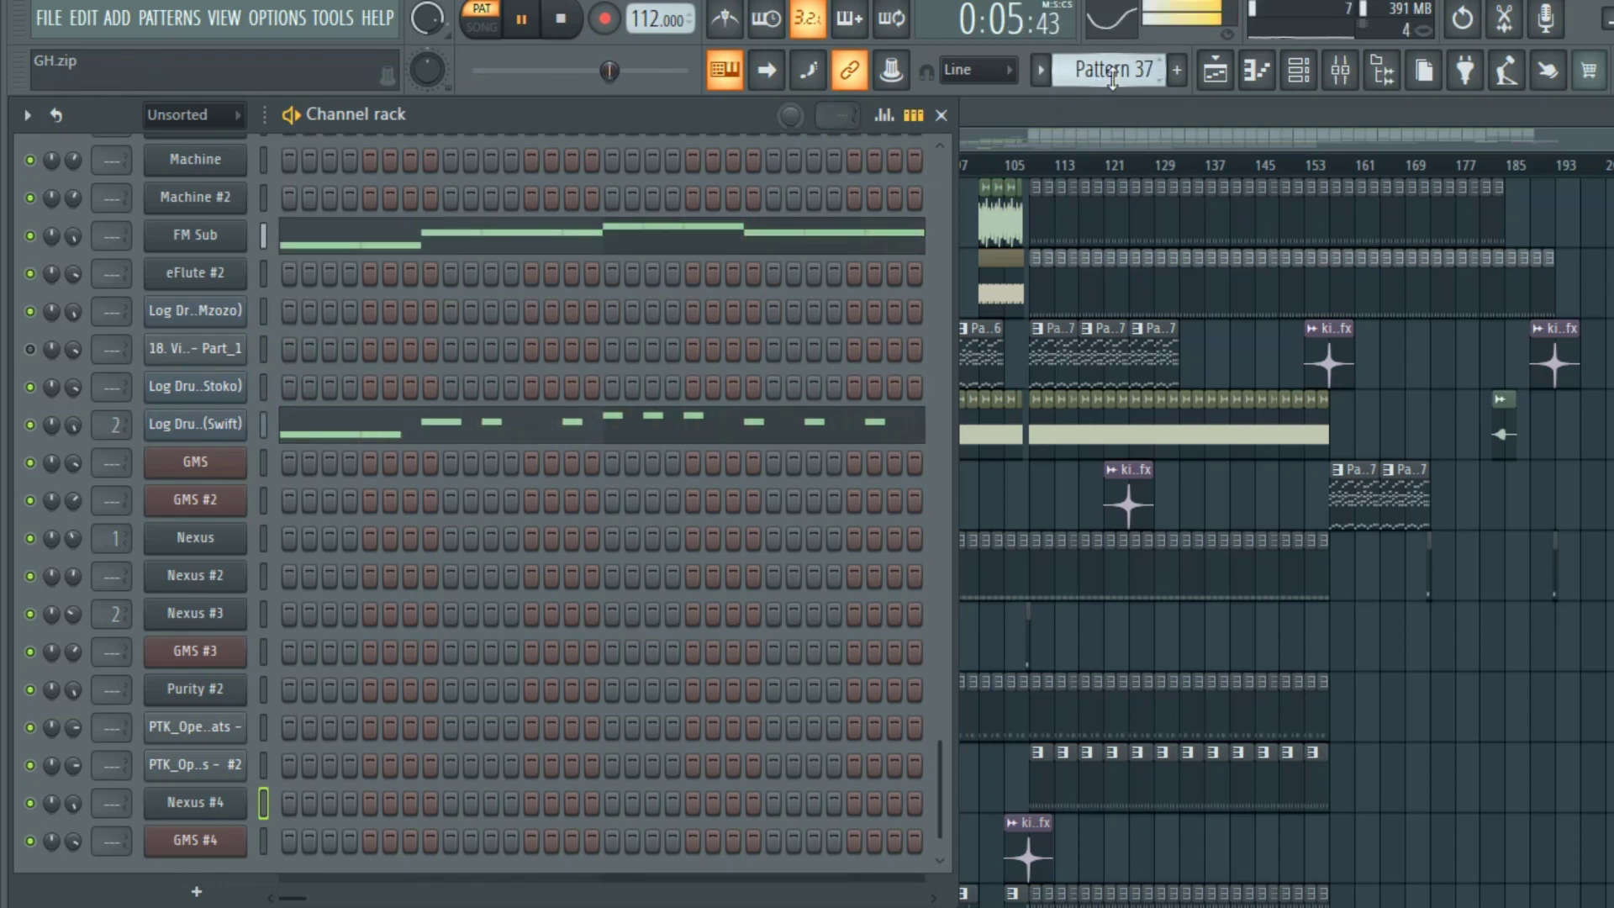
click(723, 420)
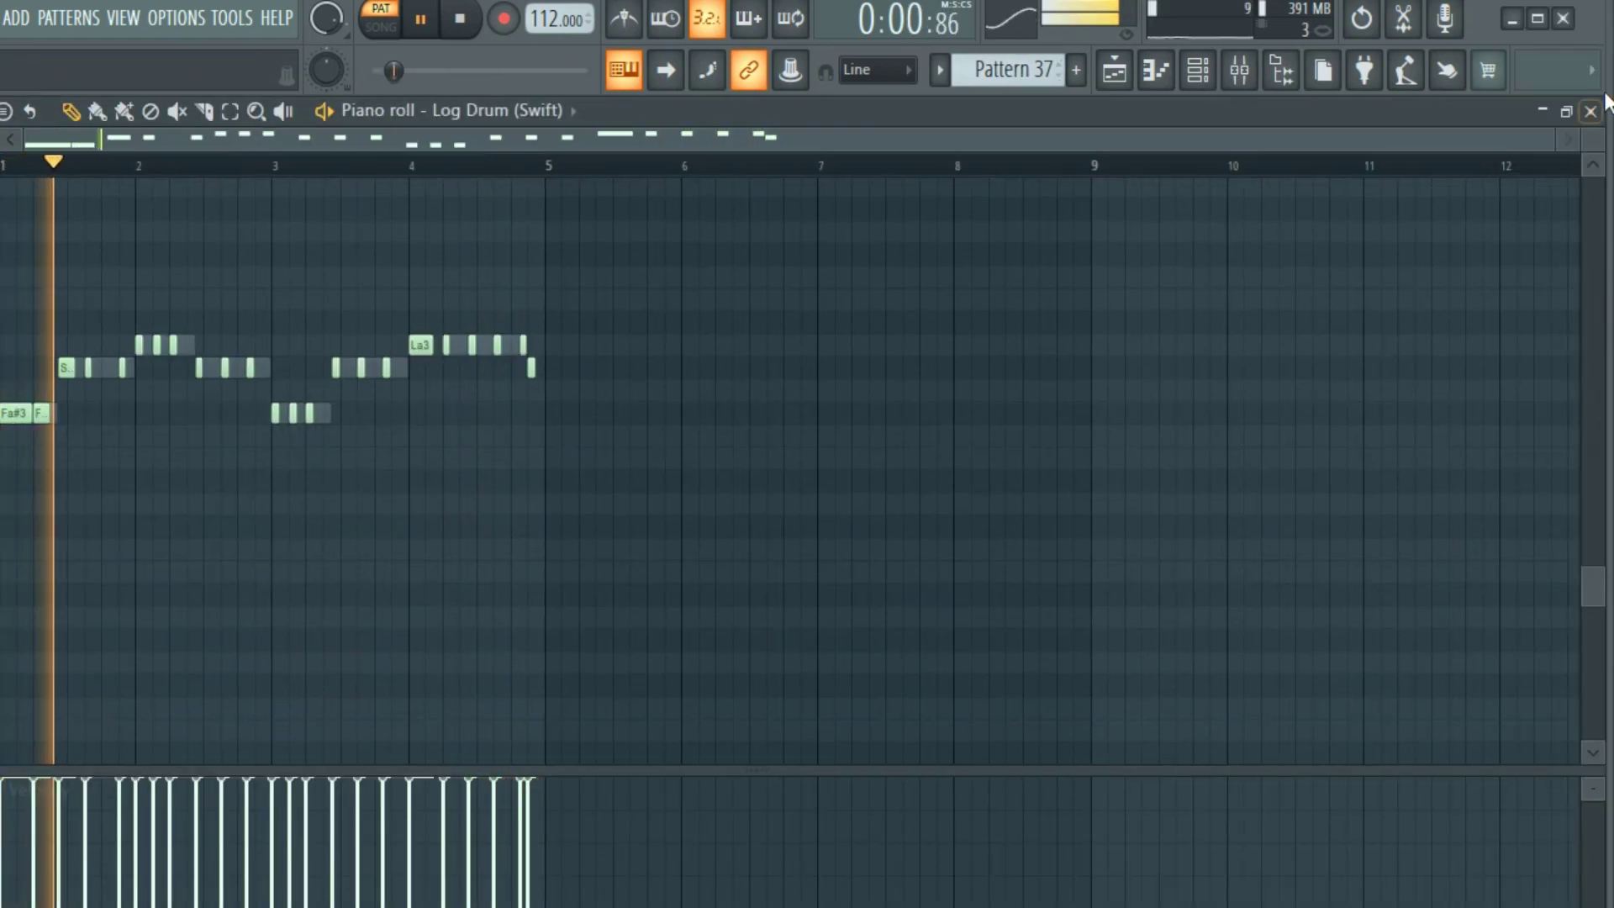
key(F7)
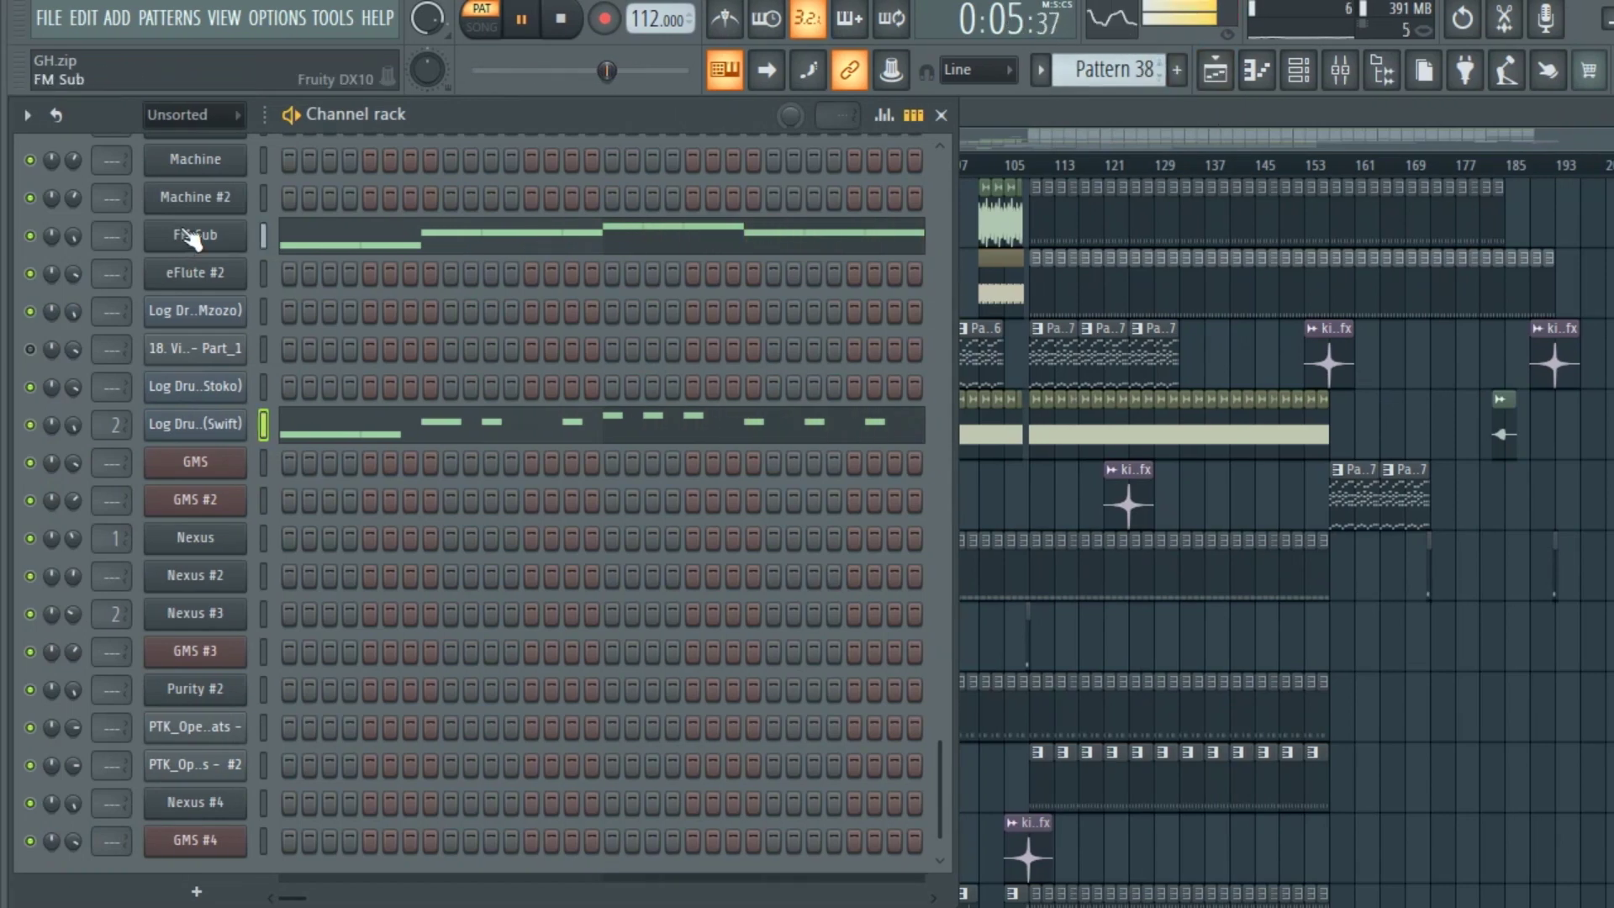
Load the eFlute preset into the FM Sub channel's Fruity DX10 synth and close the plugin
click(188, 234)
click(968, 349)
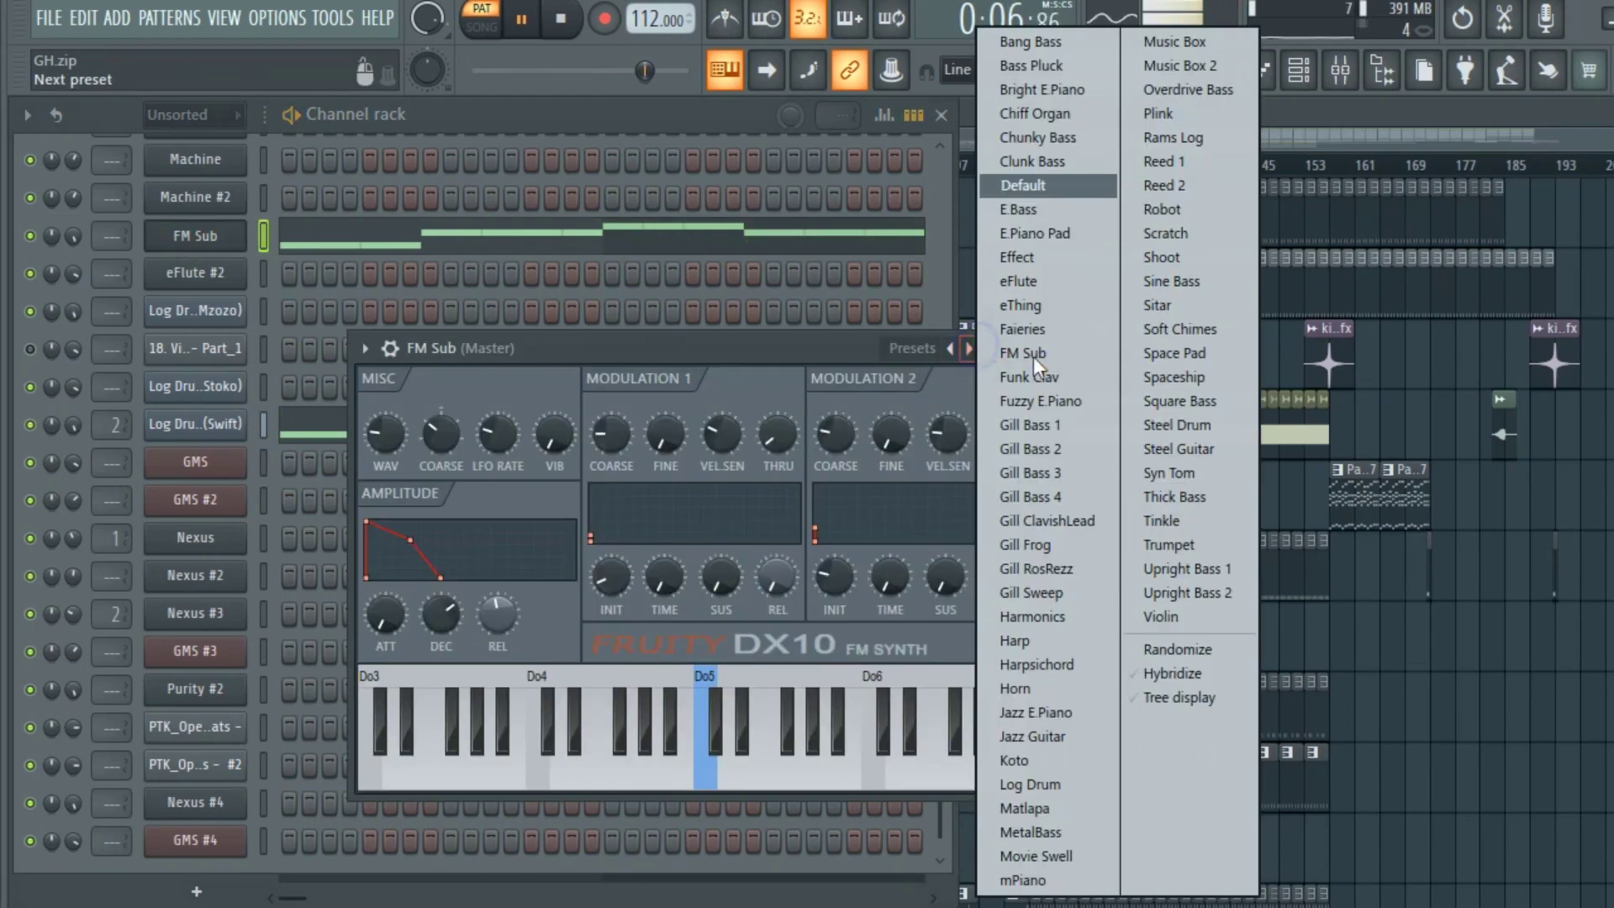
click(1066, 282)
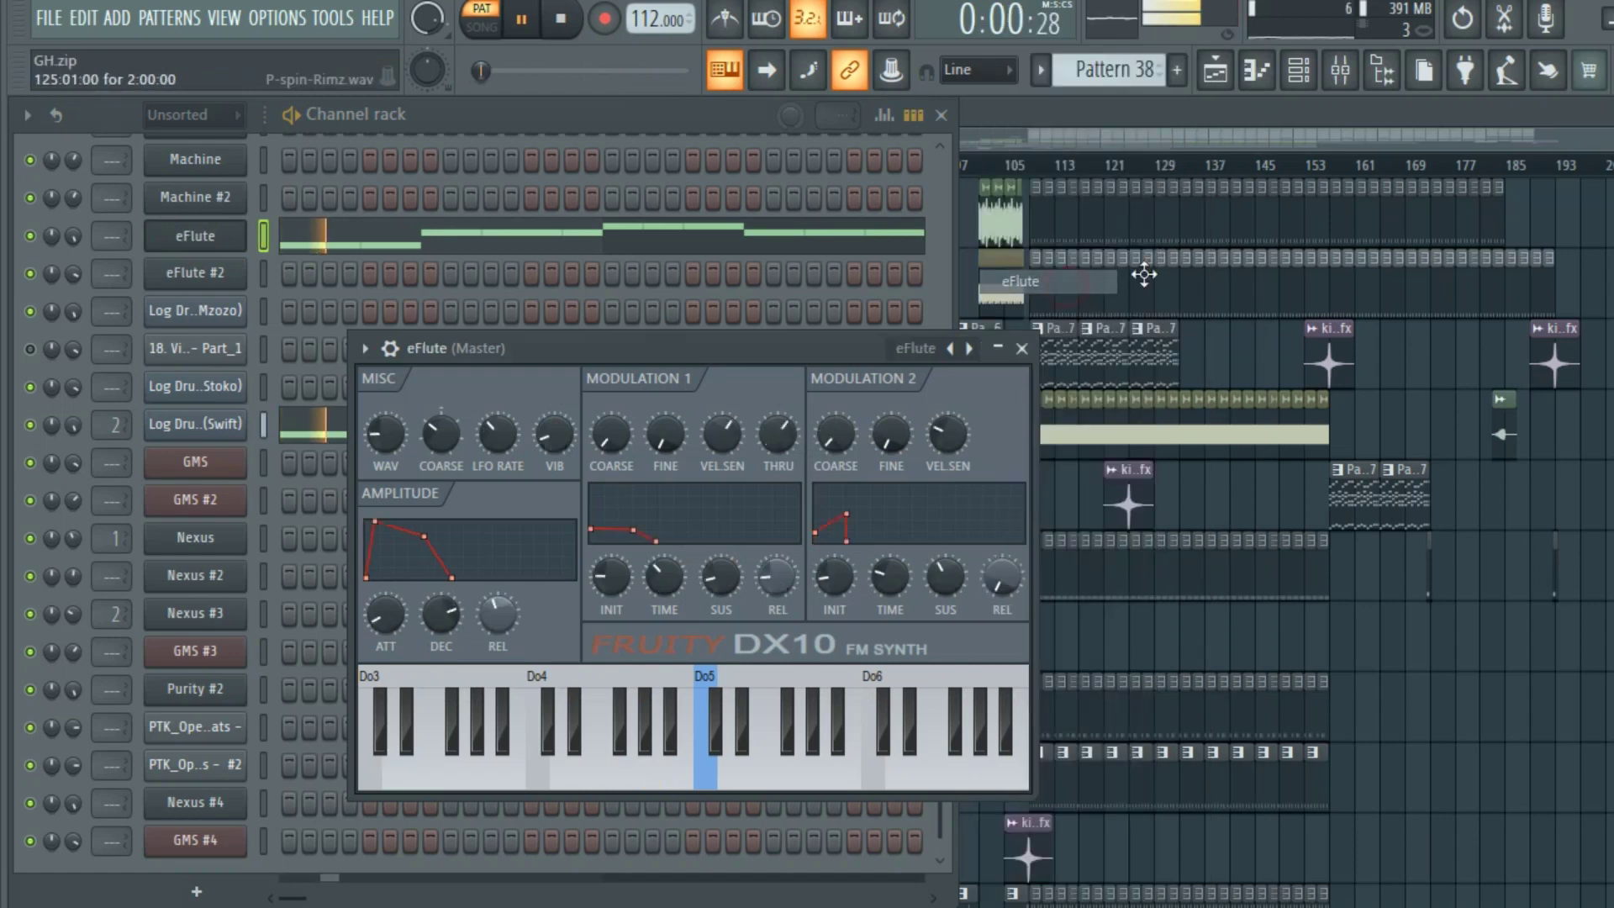
click(1022, 349)
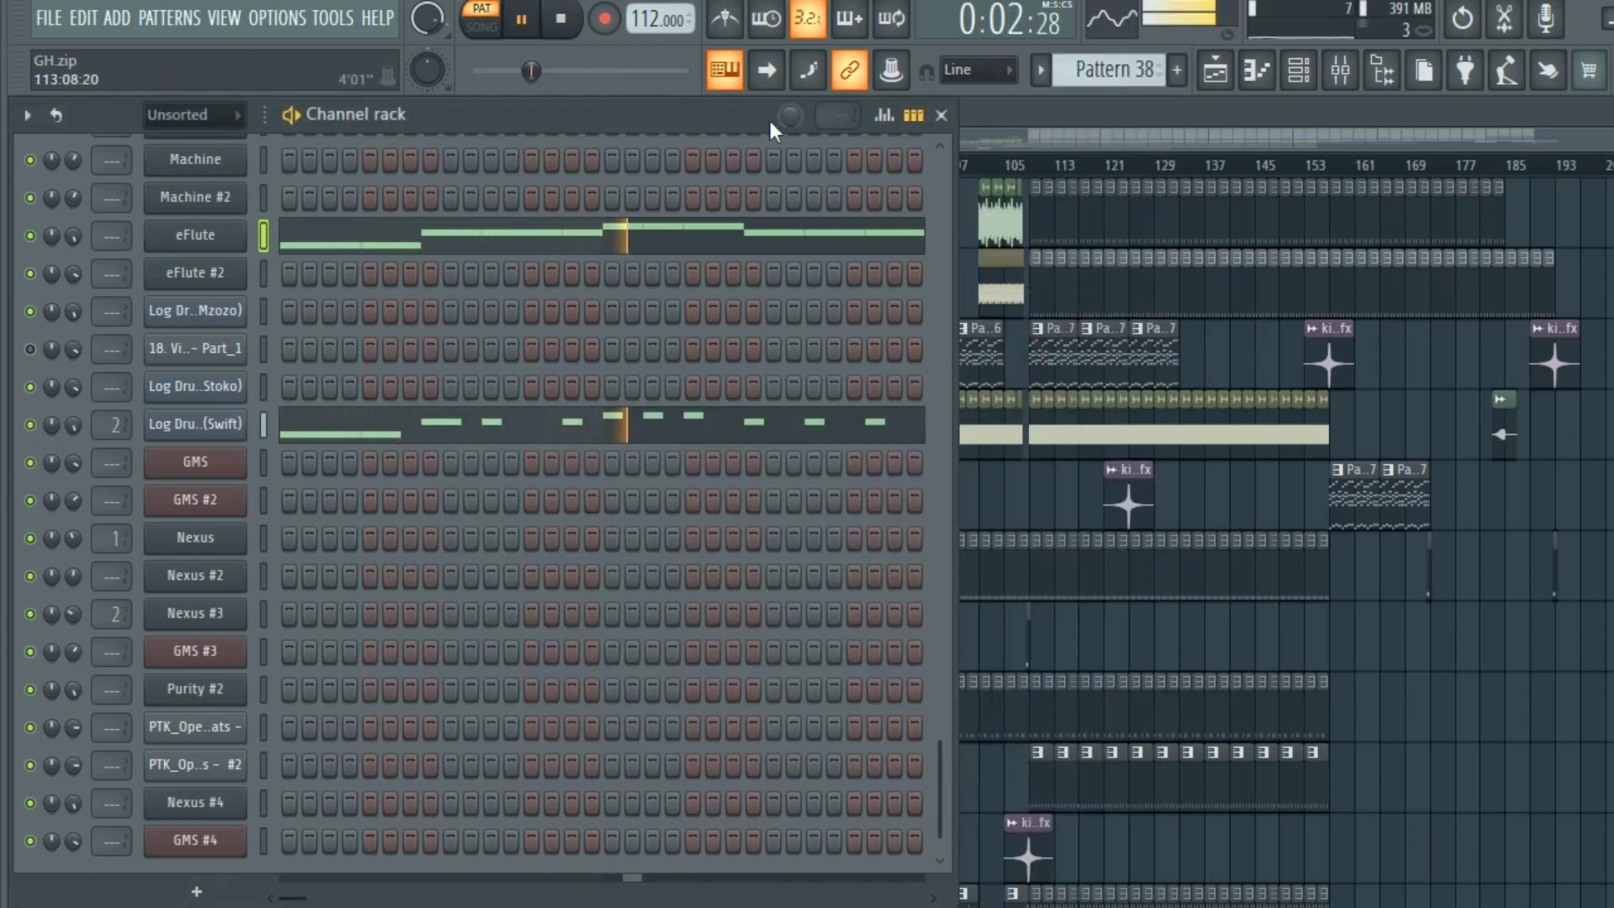
Audition Pattern 39, inspect the GMS #4 synth settings and examine its notes in the piano roll
scroll(1097, 69, down, 1)
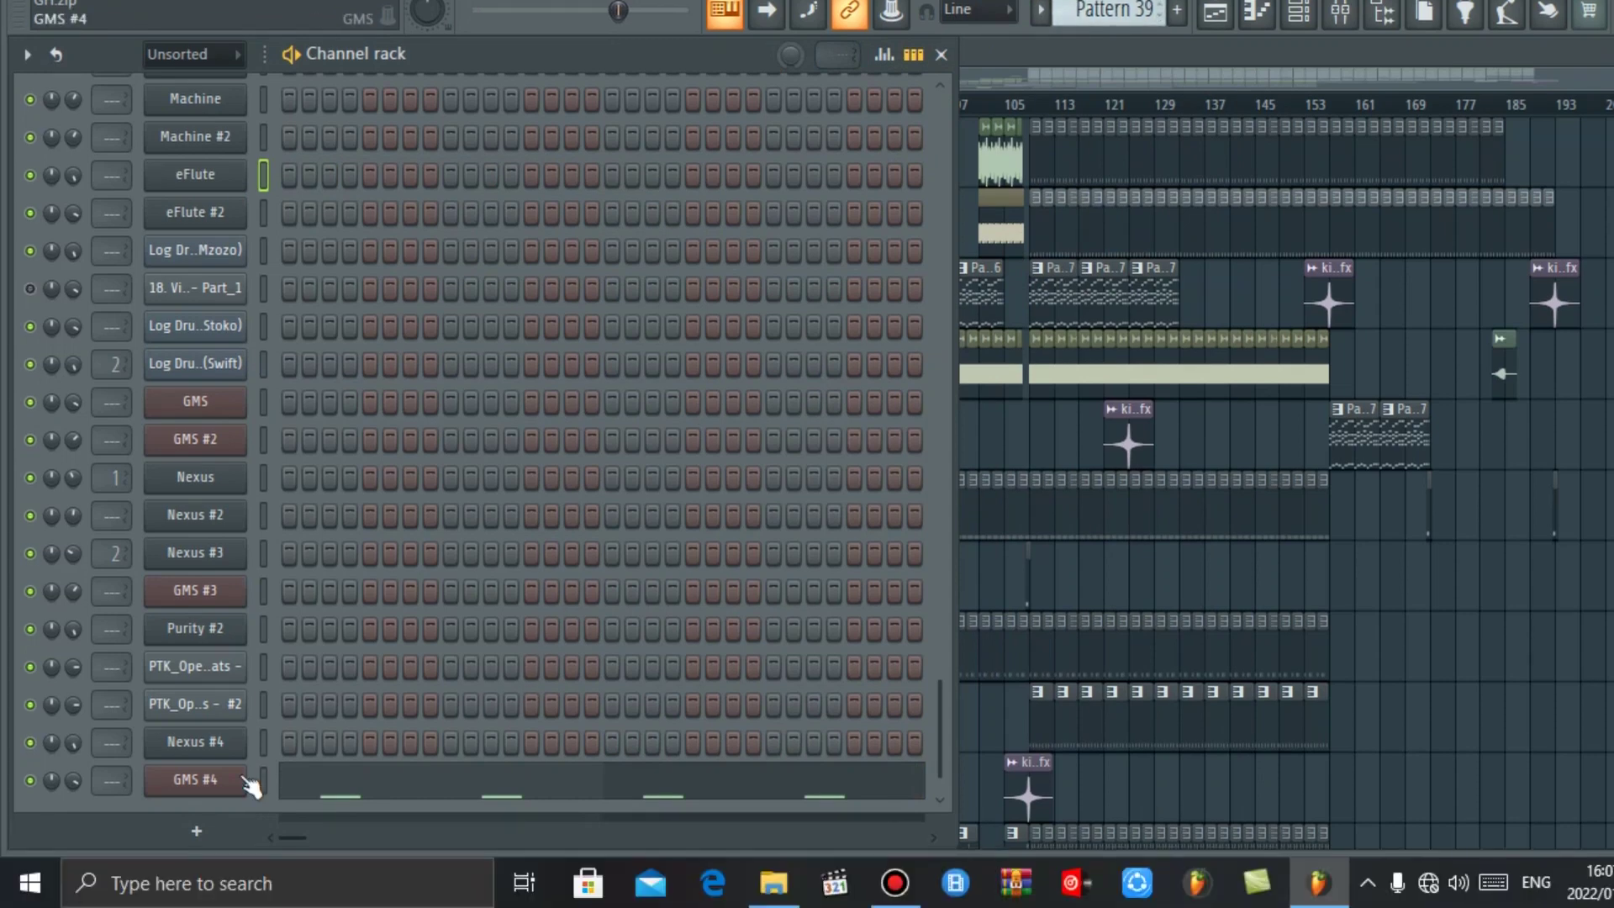
click(202, 843)
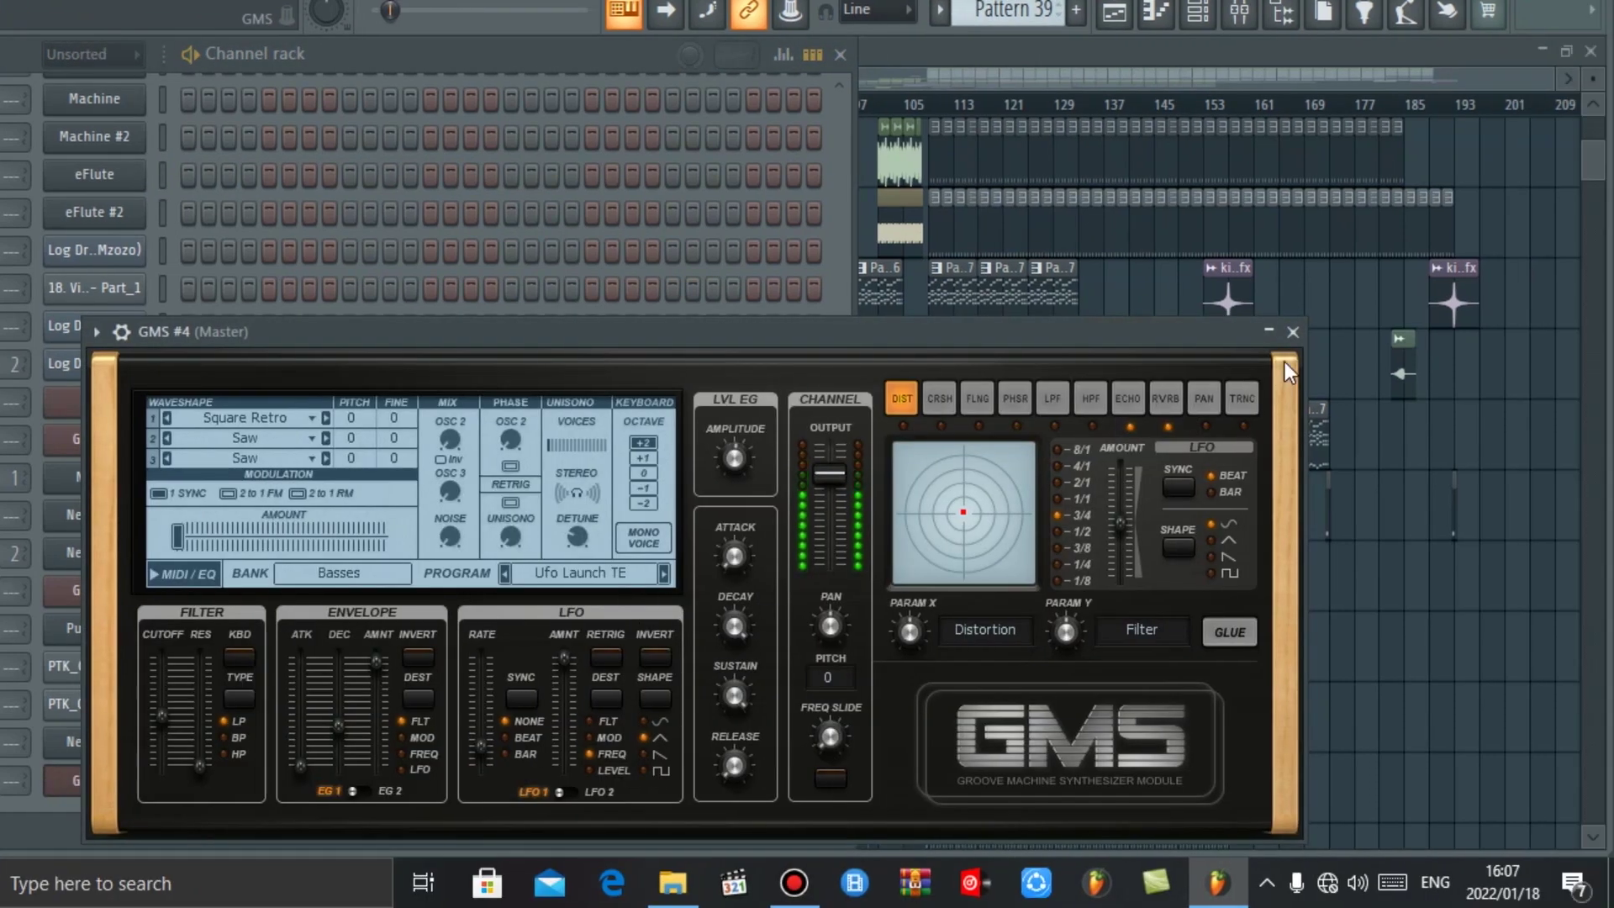
click(1292, 332)
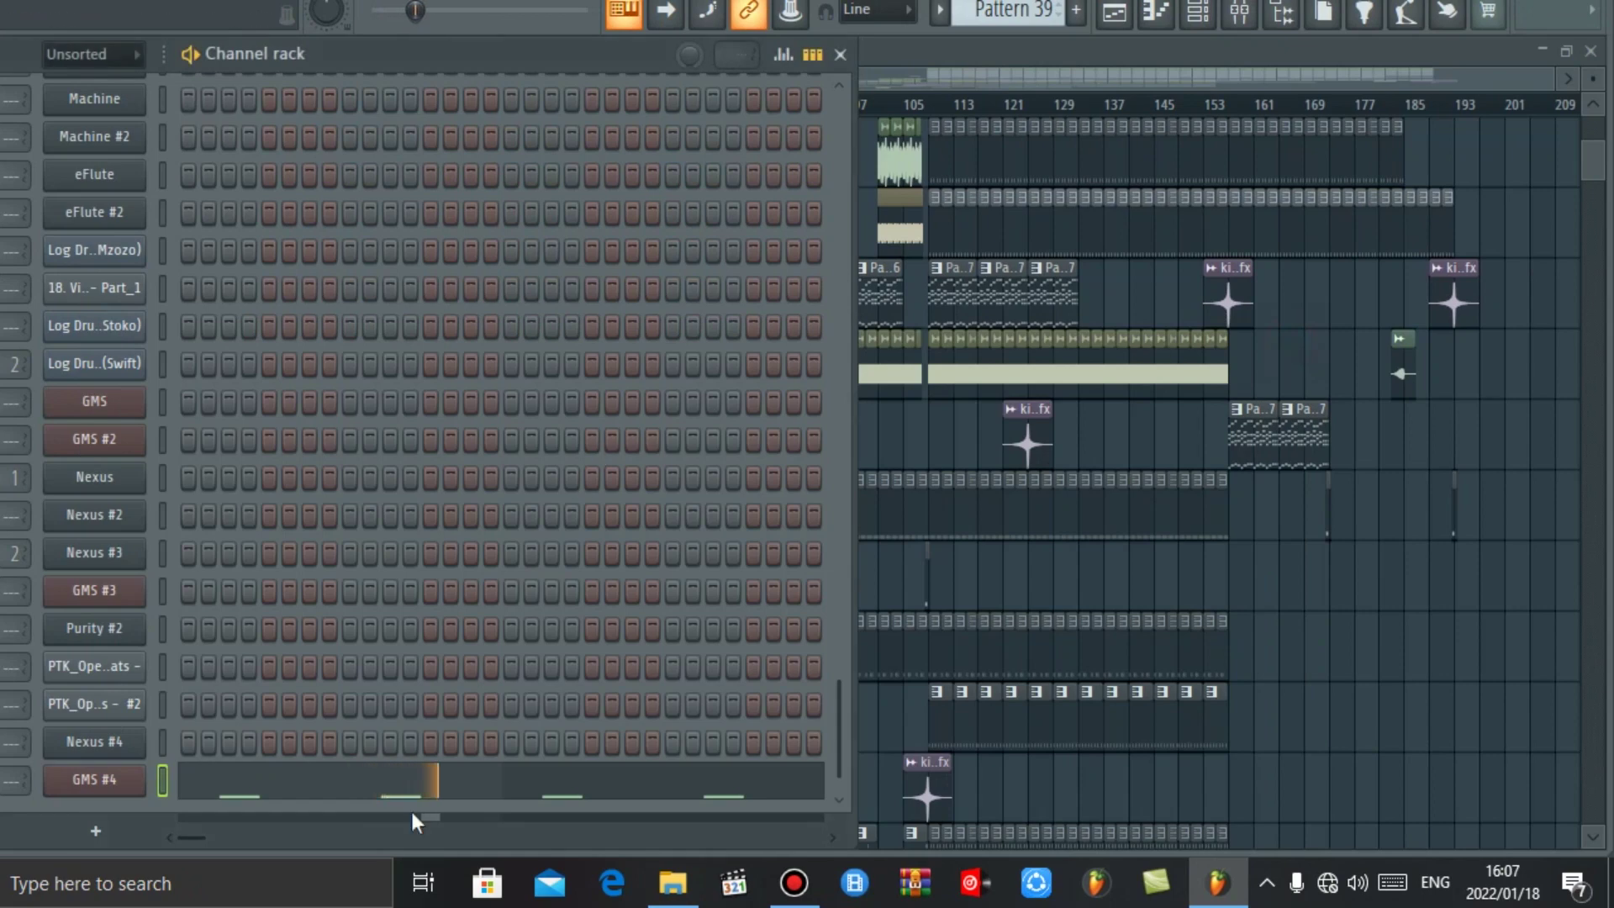
click(484, 794)
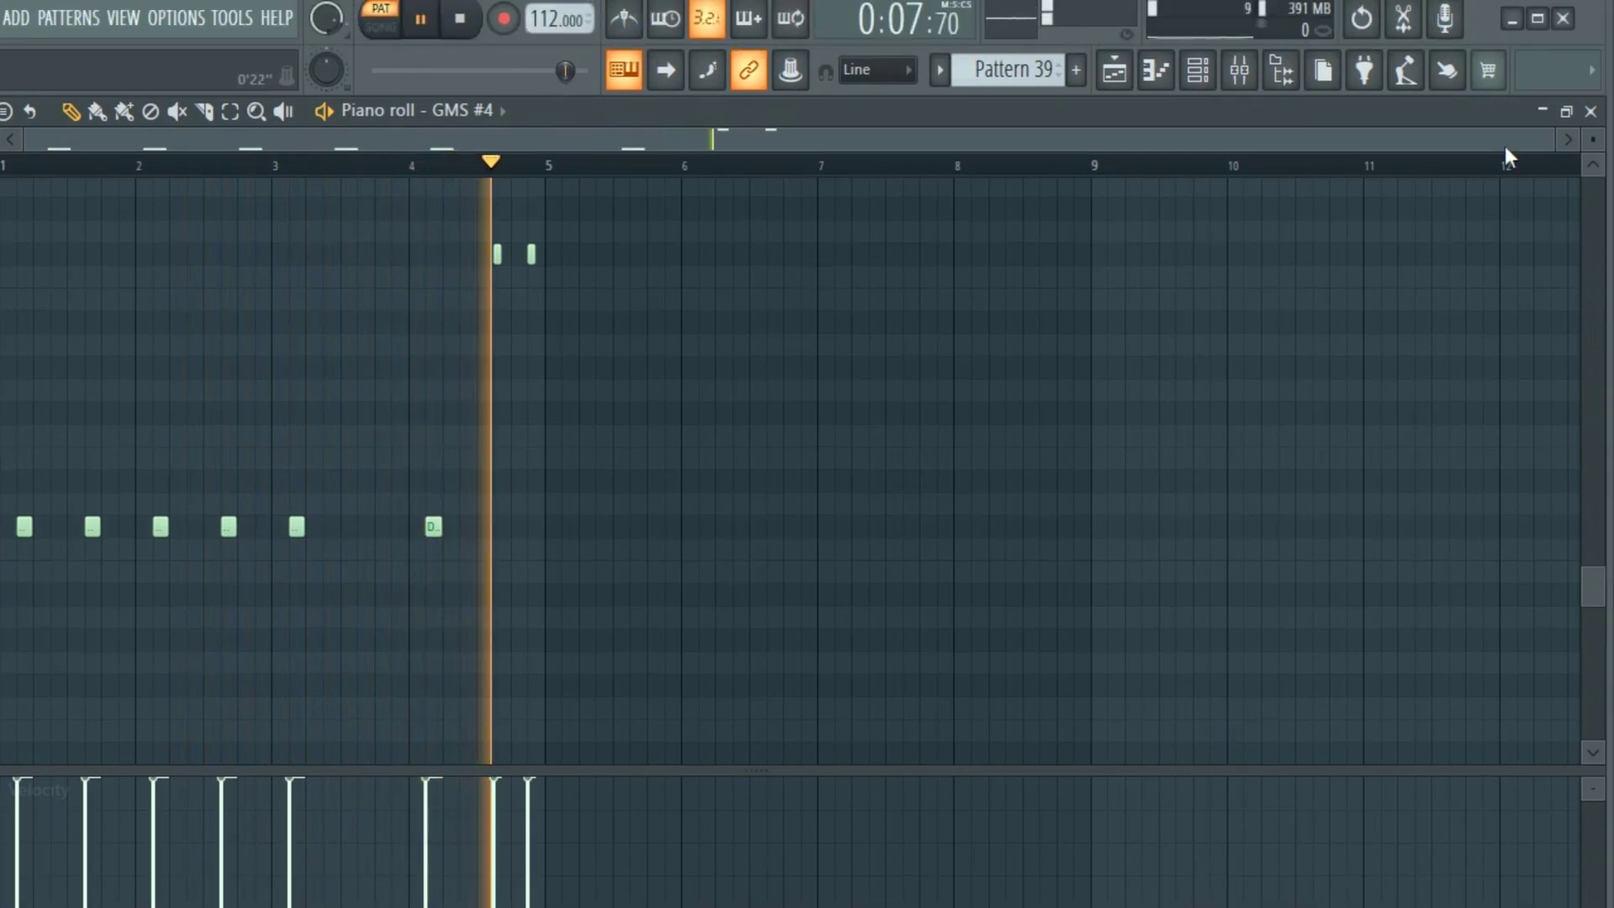
key(F7)
Return to the playlist and audition Patterns 40 and 41
click(972, 133)
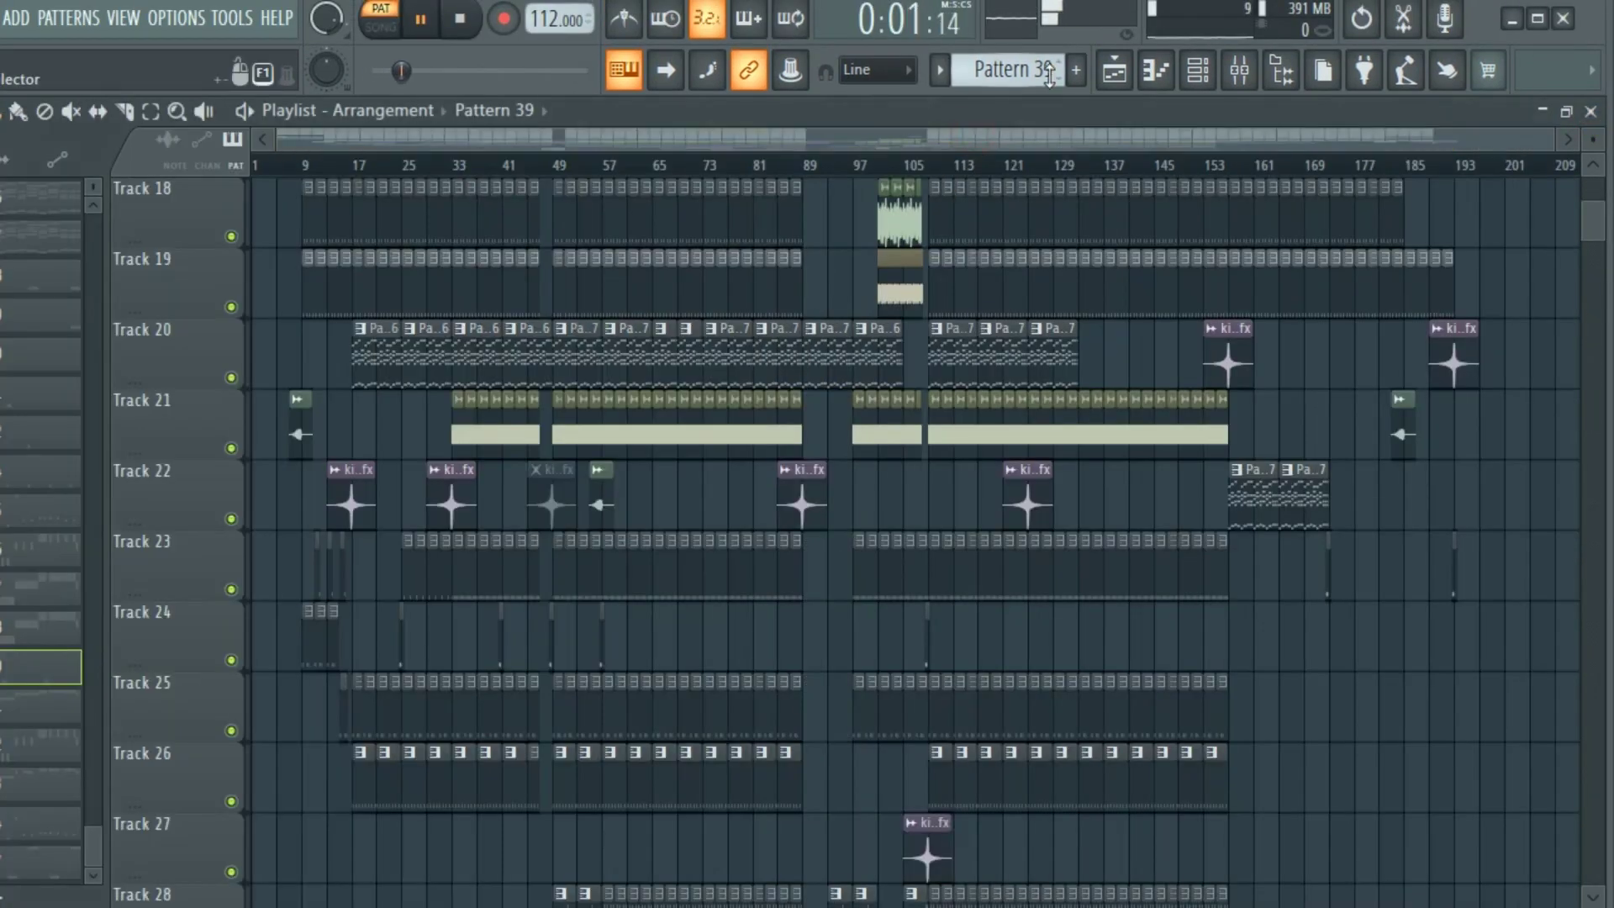
scroll(1045, 71, up, 1)
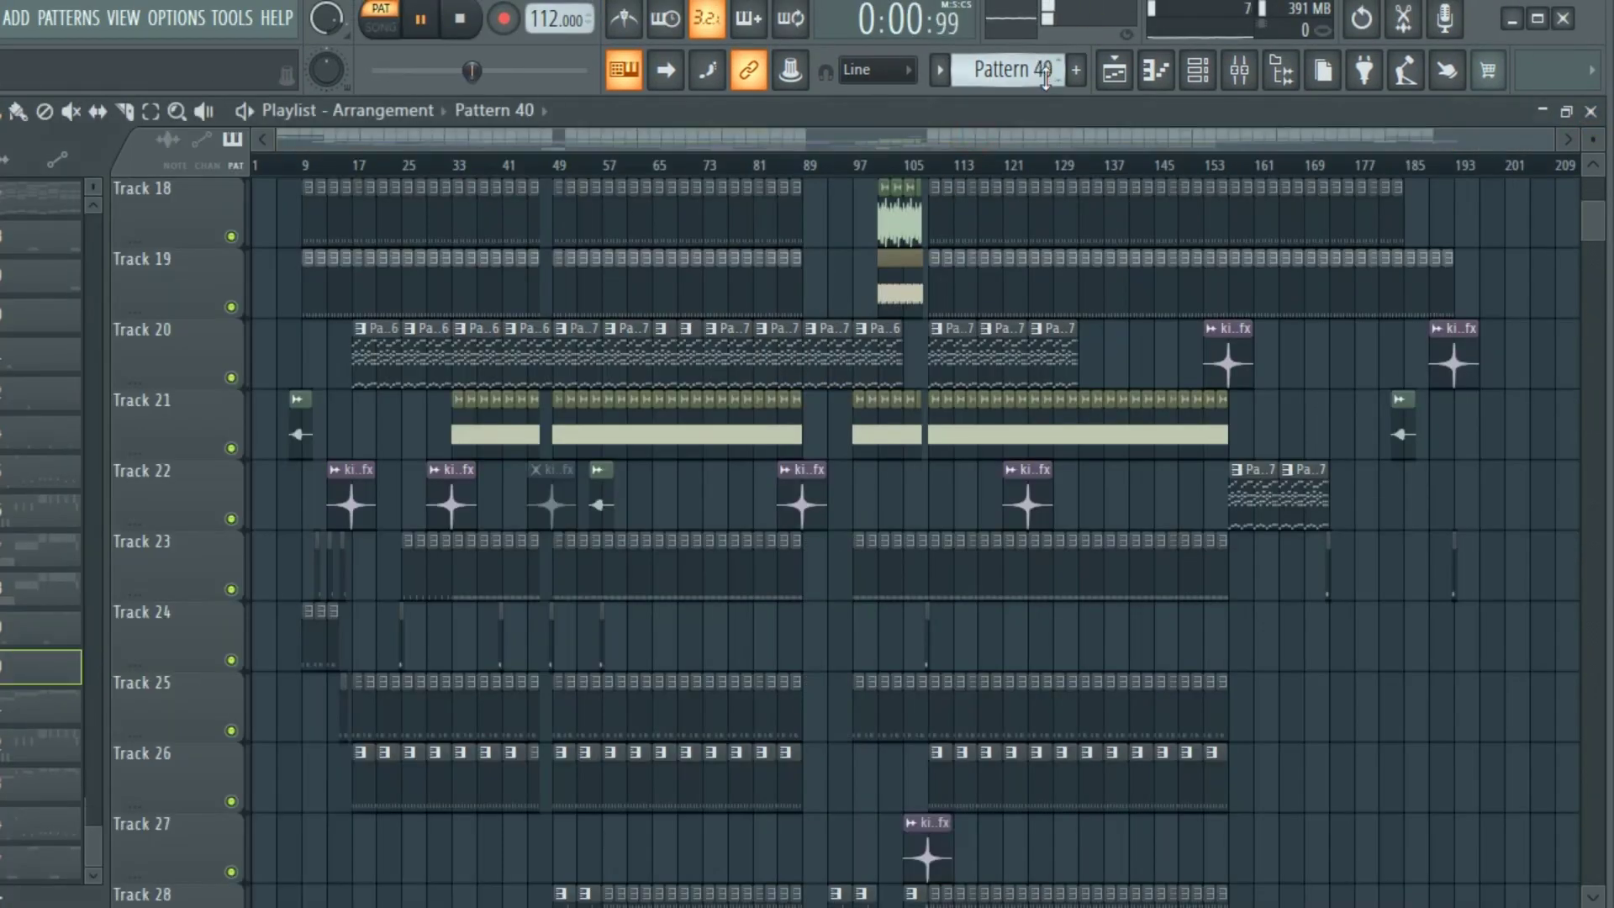
scroll(1038, 71, up, 1)
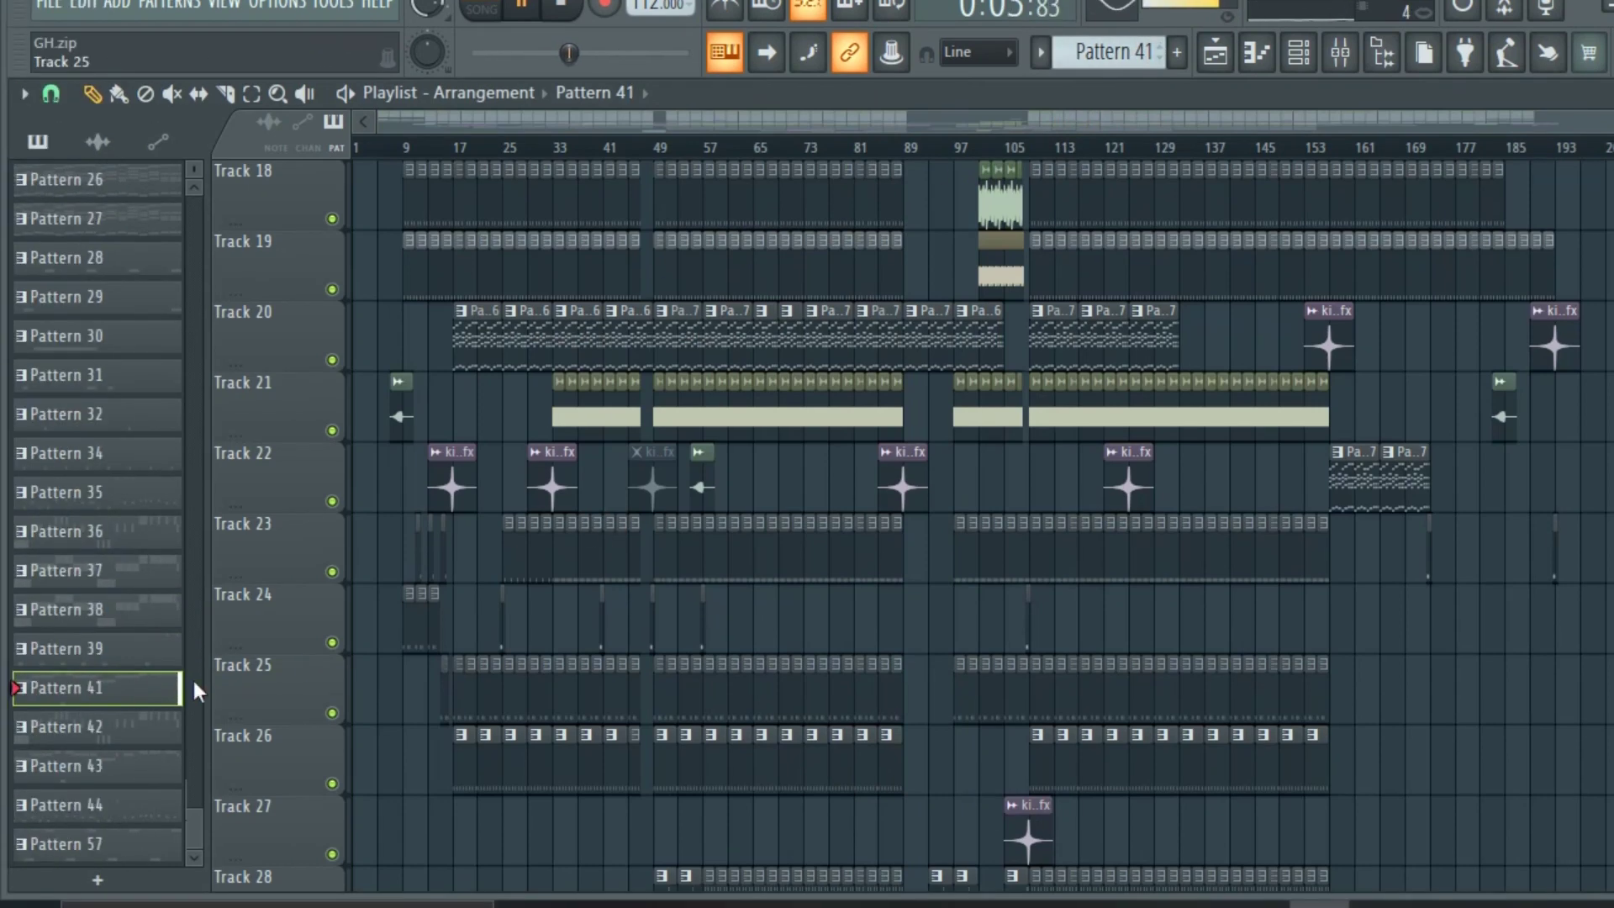
Examine the eFlute notes of Pattern 41 across the piano roll's octaves and close the piano roll
click(71, 706)
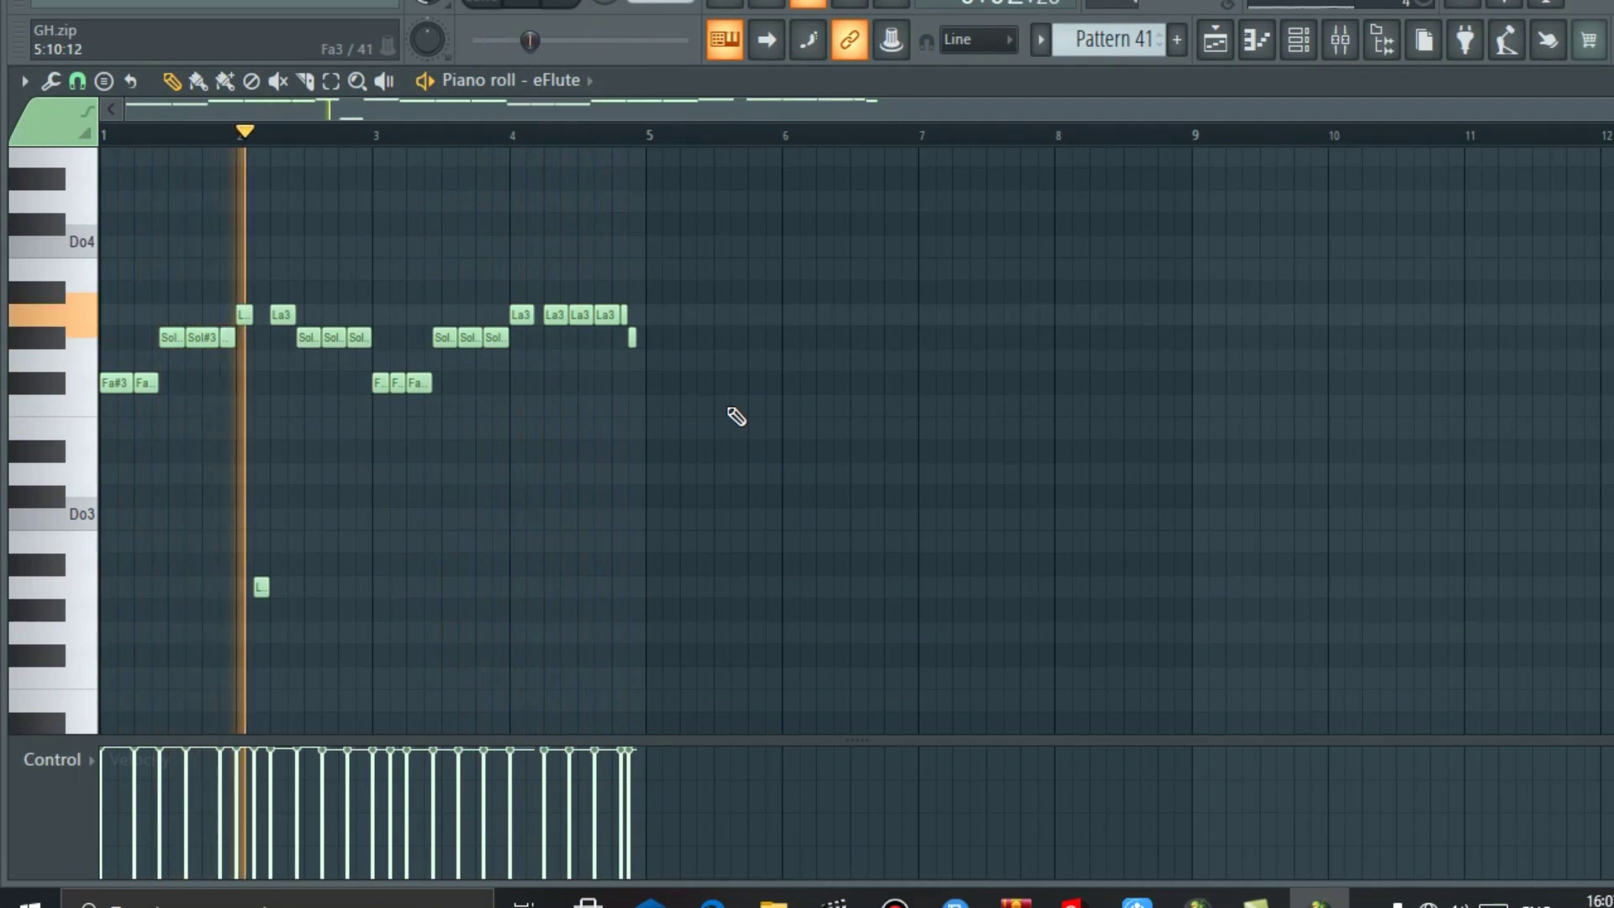
scroll(733, 415, up, 6)
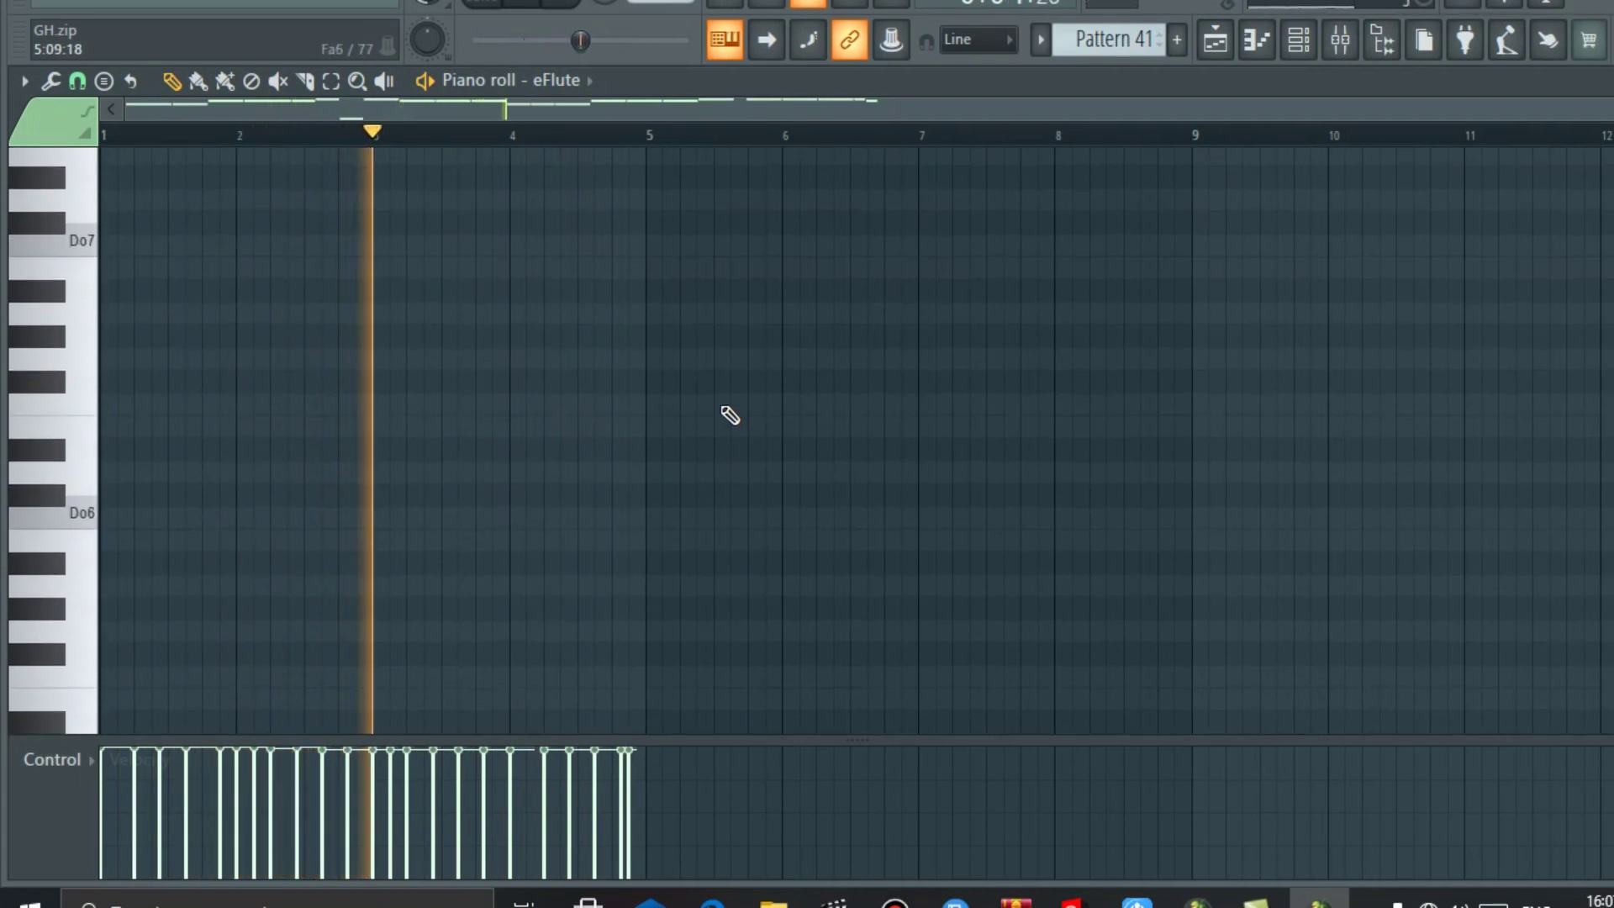
scroll(729, 412, down, 10)
scroll(730, 415, up, 5)
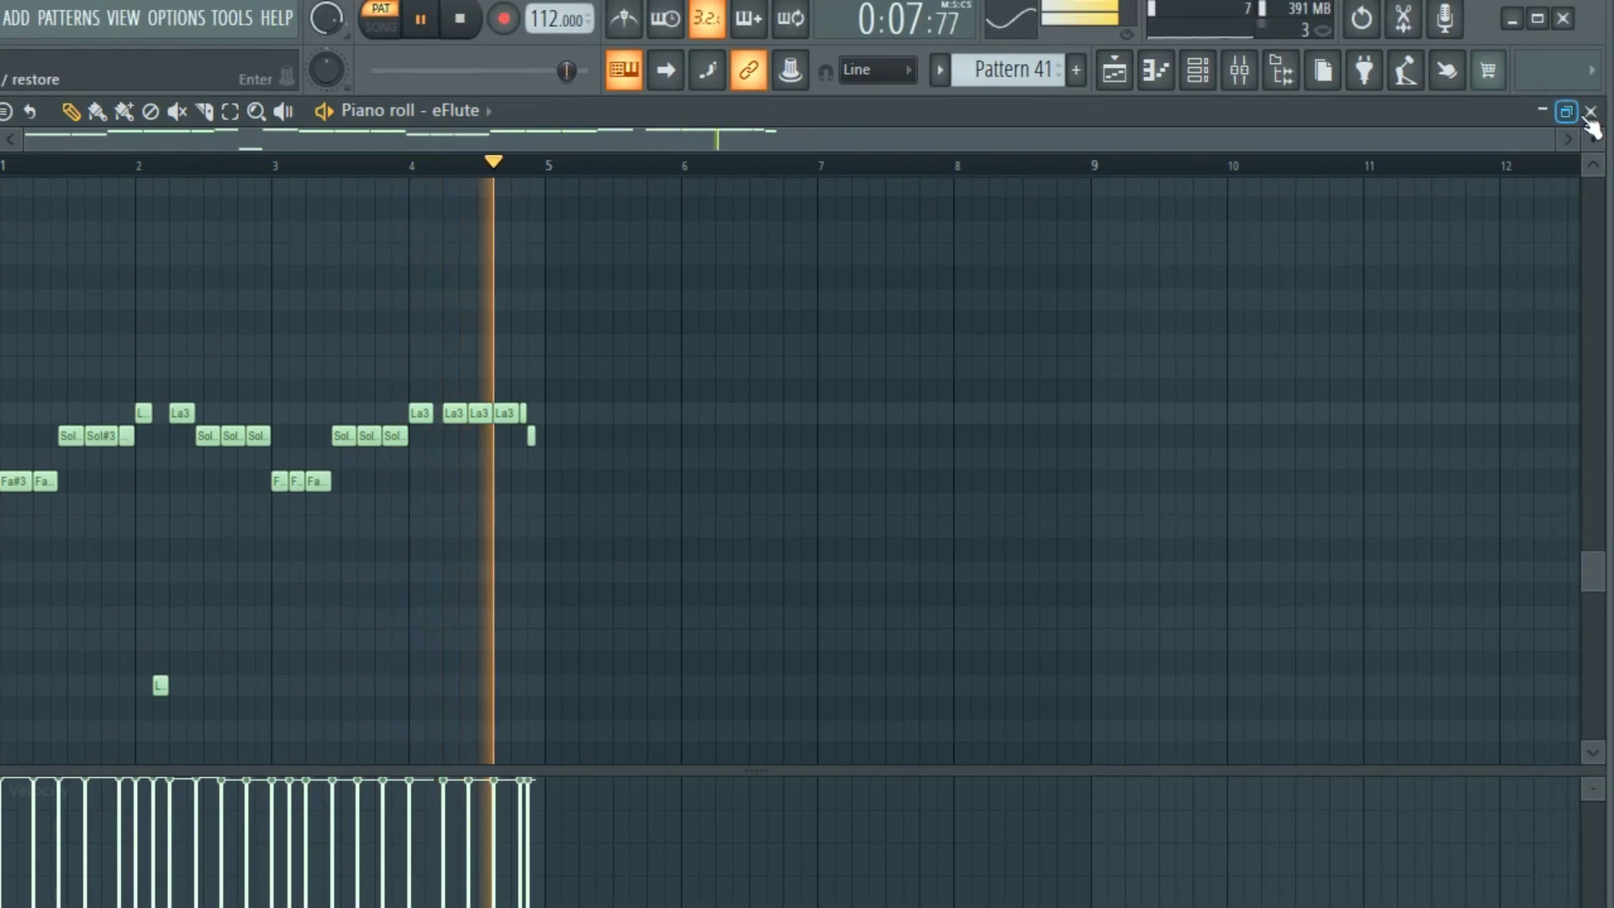
click(1574, 112)
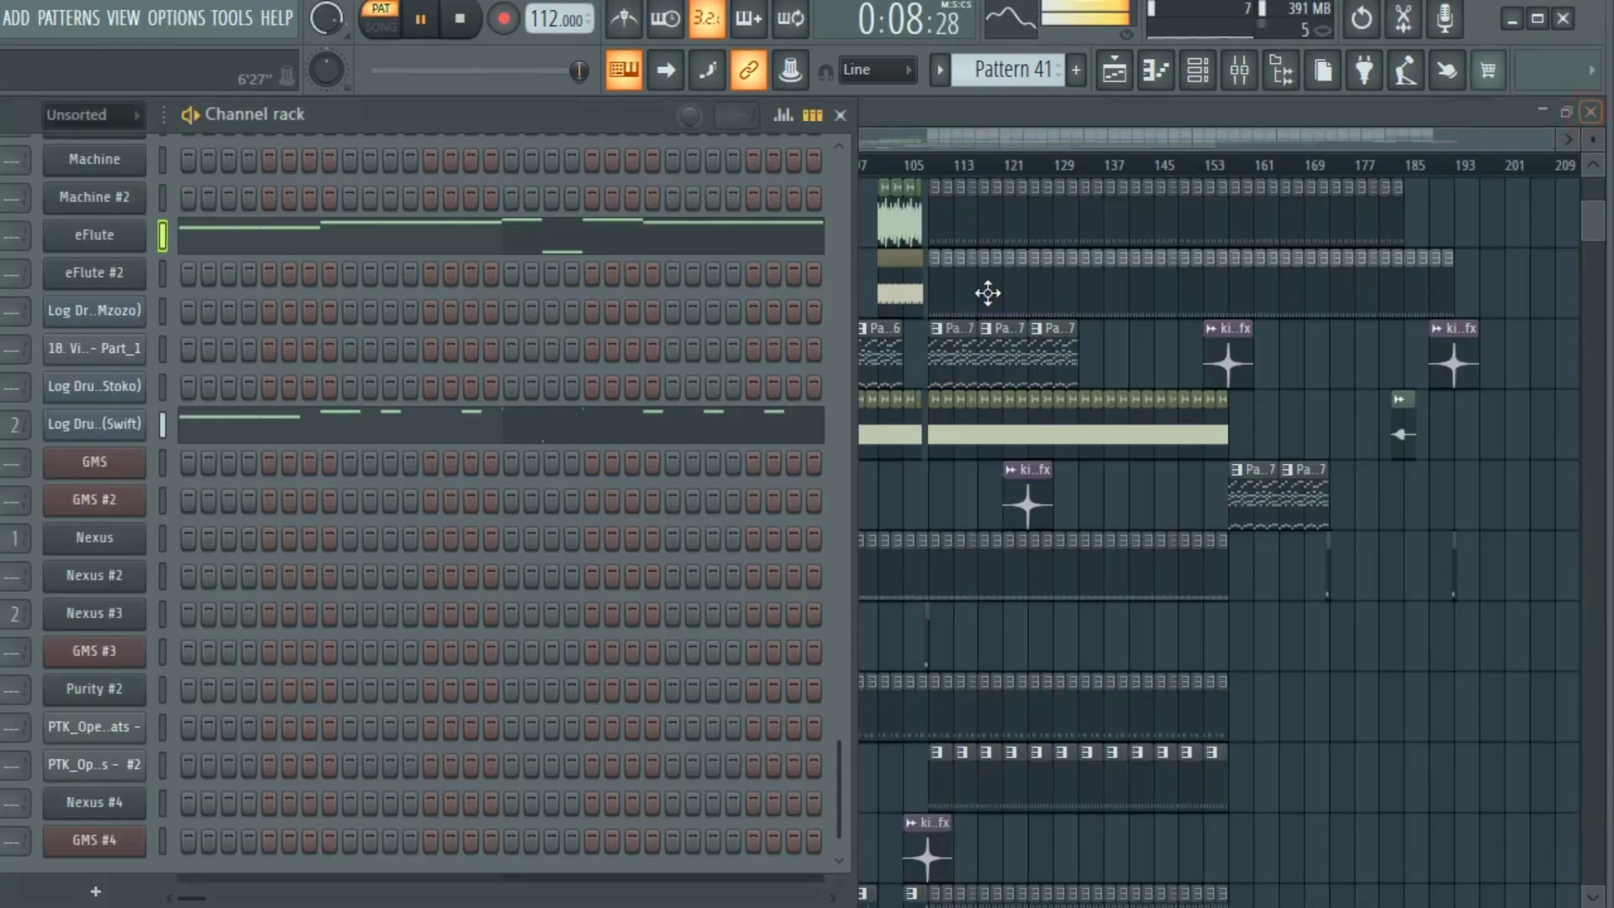
Audition the remaining patterns in the playlist from Pattern 42 through Pattern 57
click(1083, 137)
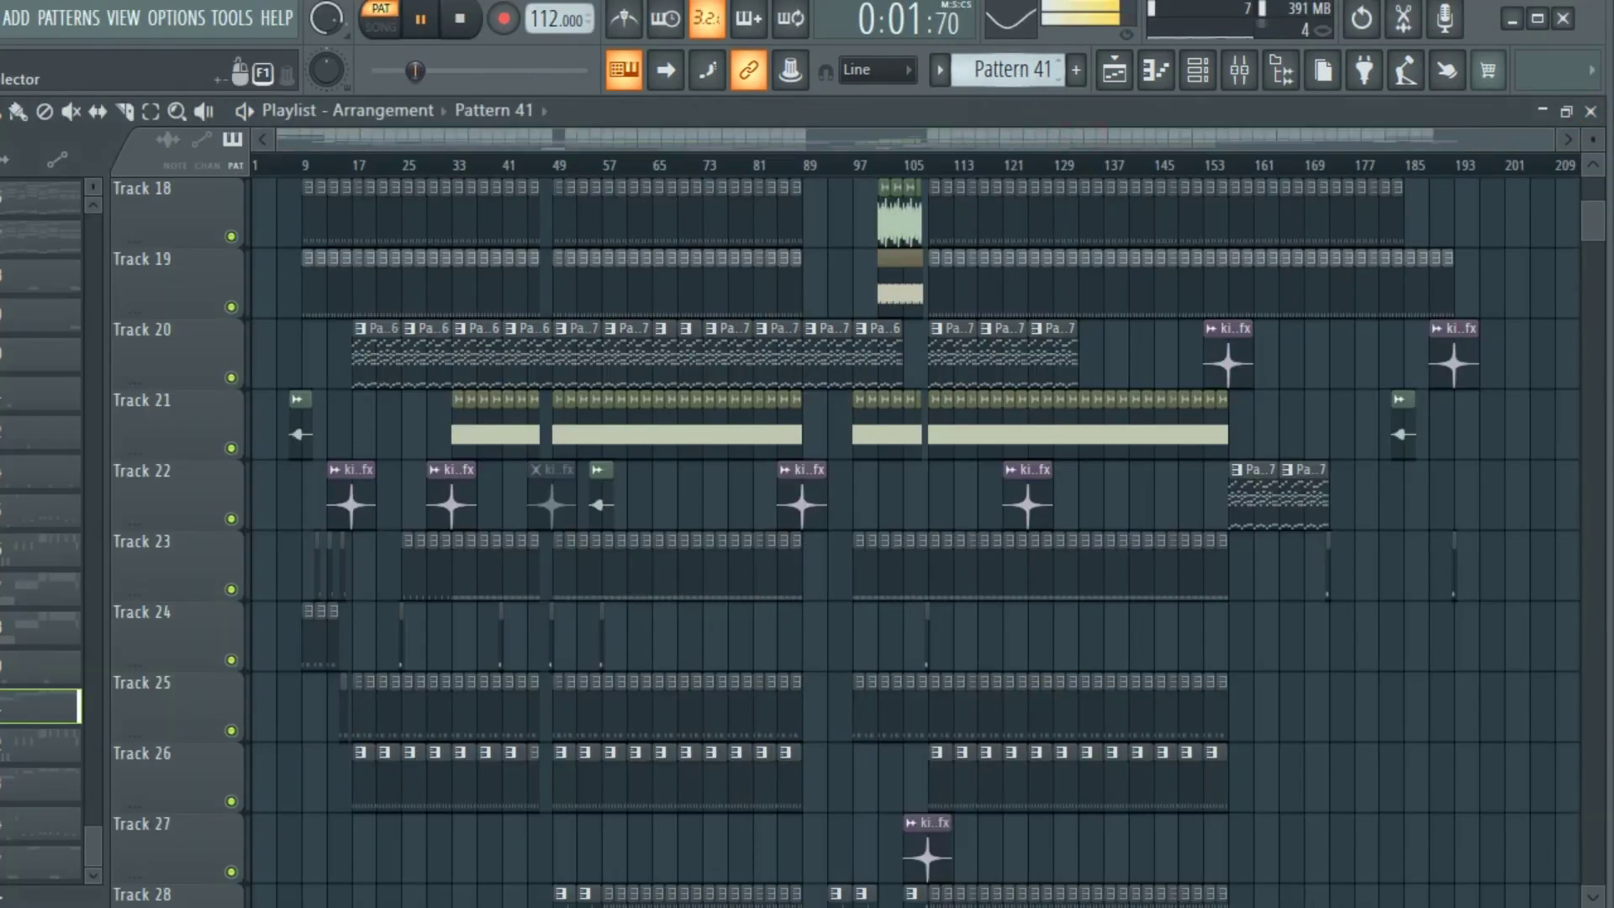
key(KP_Add)
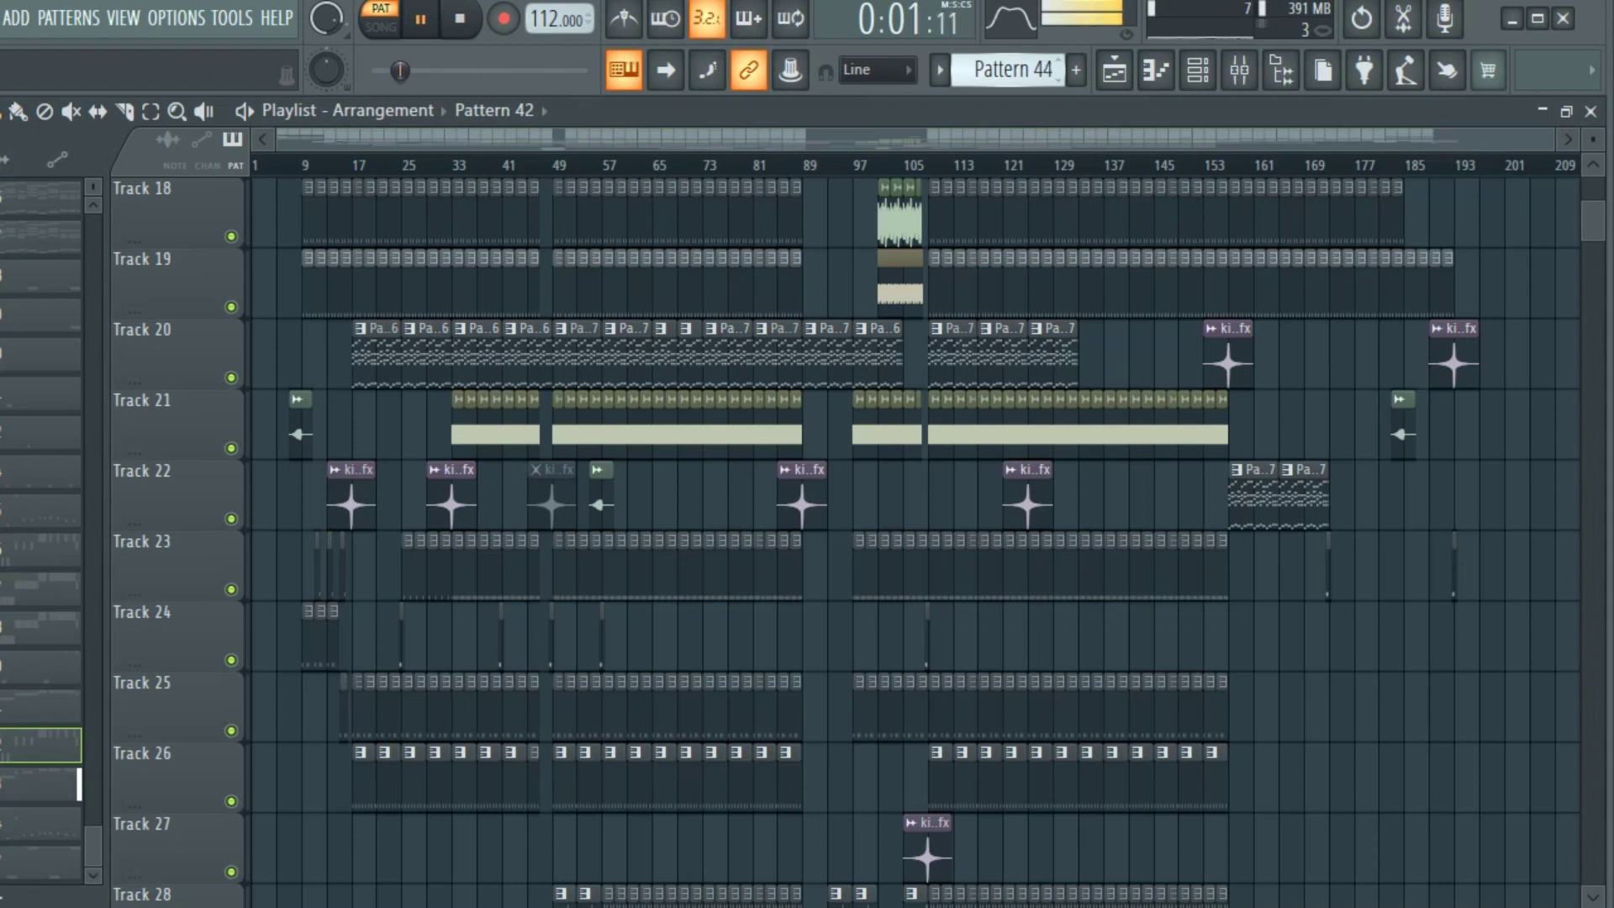
key(KP_Add)
key(KP_Subtract)
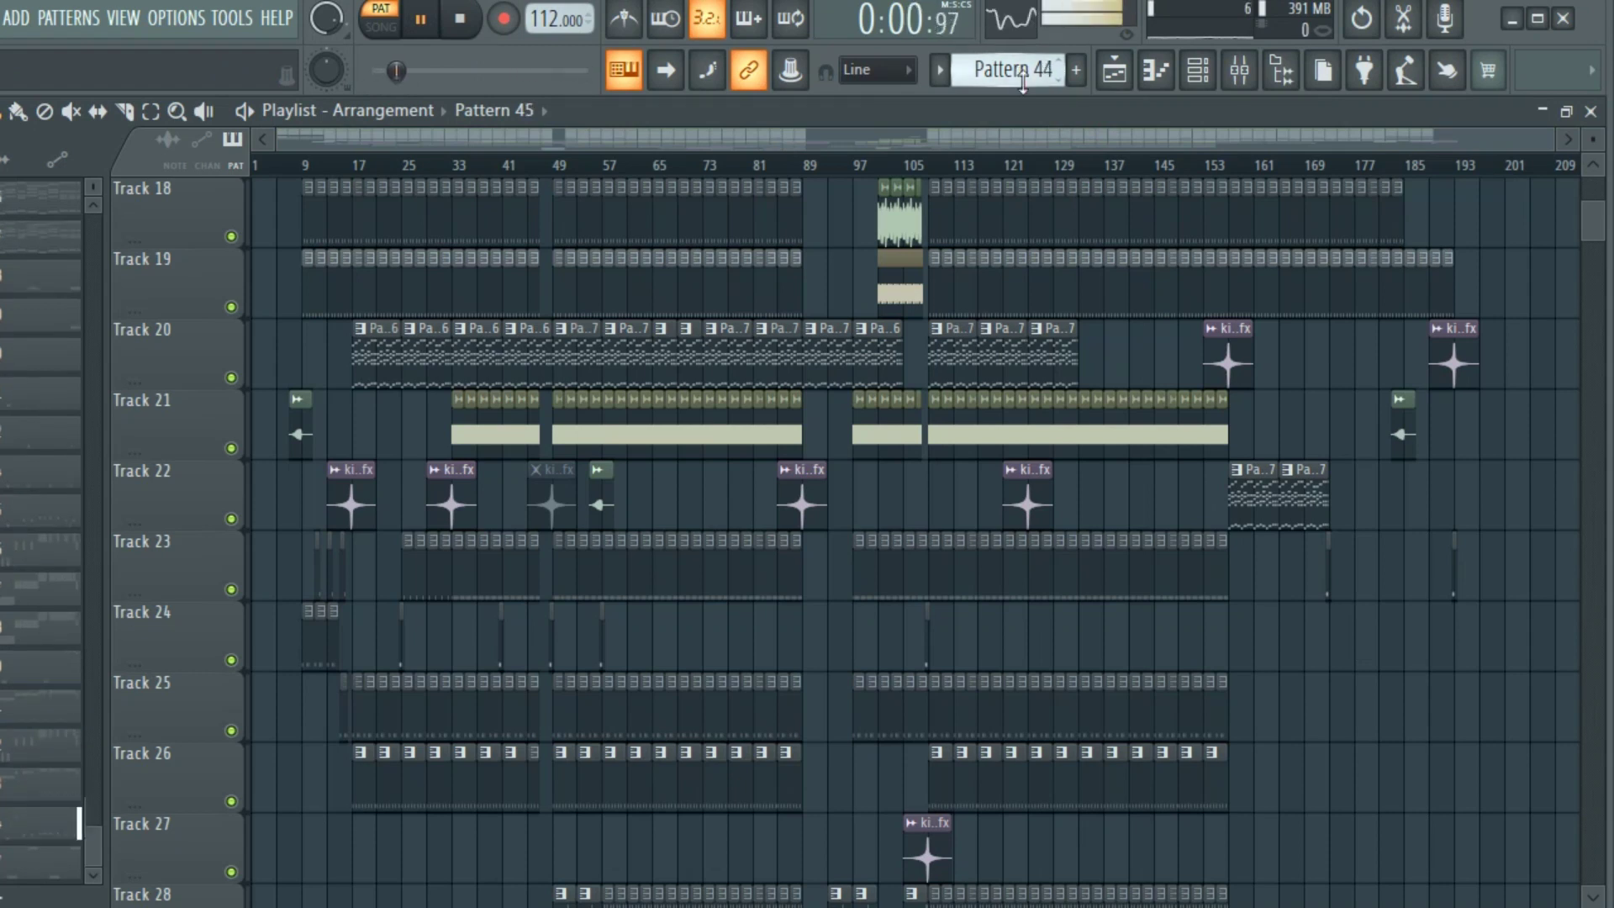
key(KP_Add)
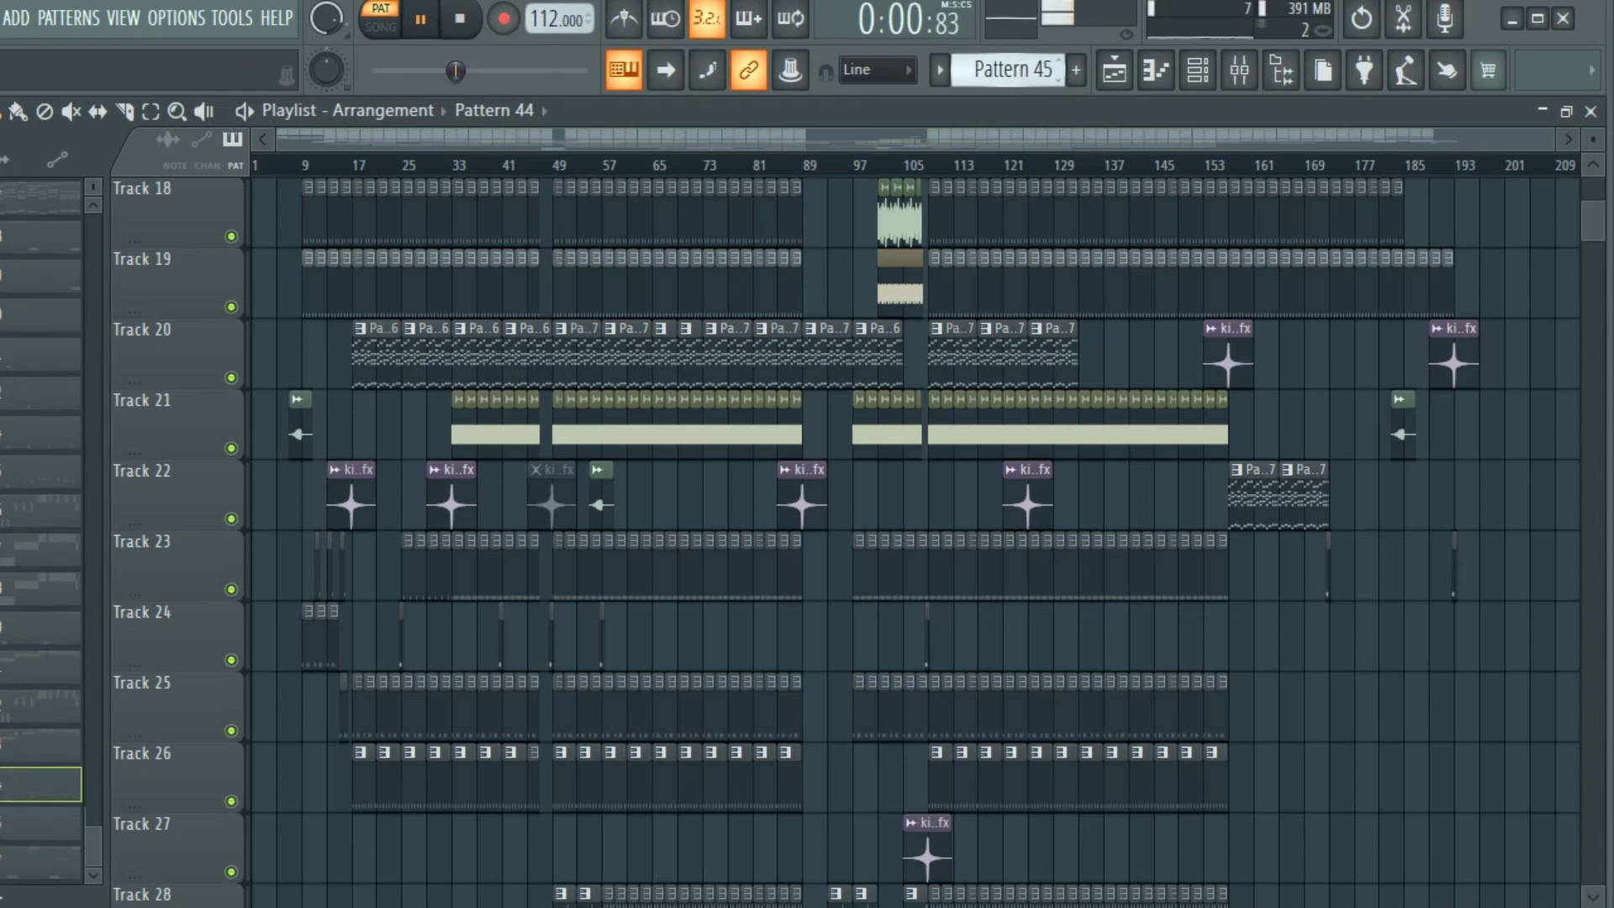
key(KP_Add)
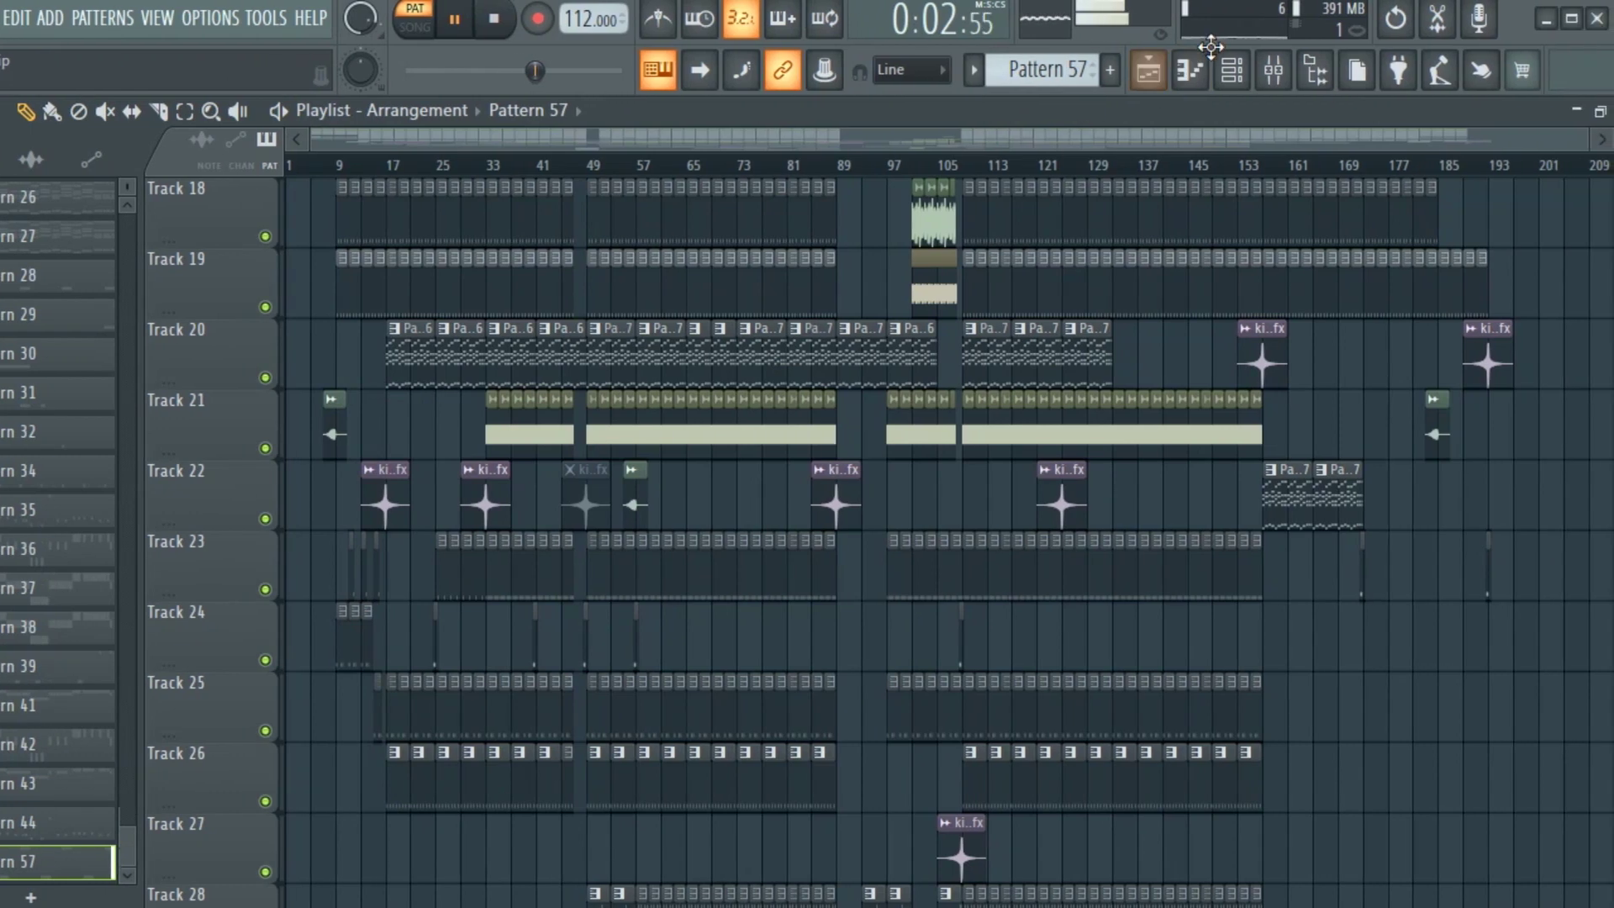
Find the channels played by Pattern 57 in the channel rack and inspect the Machine channel's Sytrus settings
click(1198, 10)
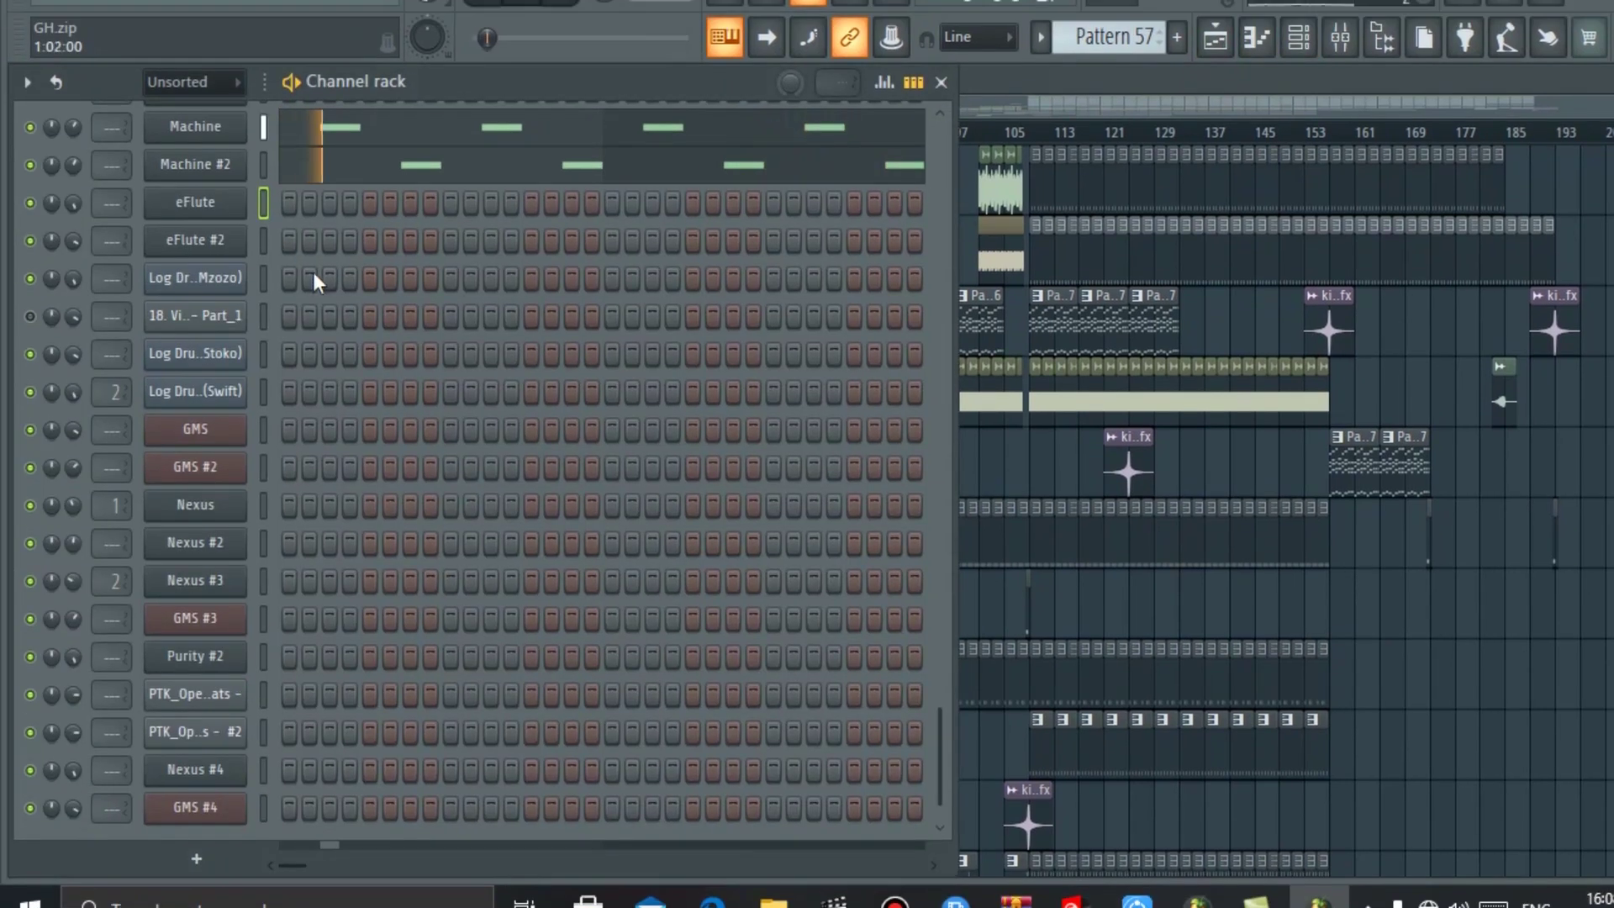
scroll(264, 299, up, 3)
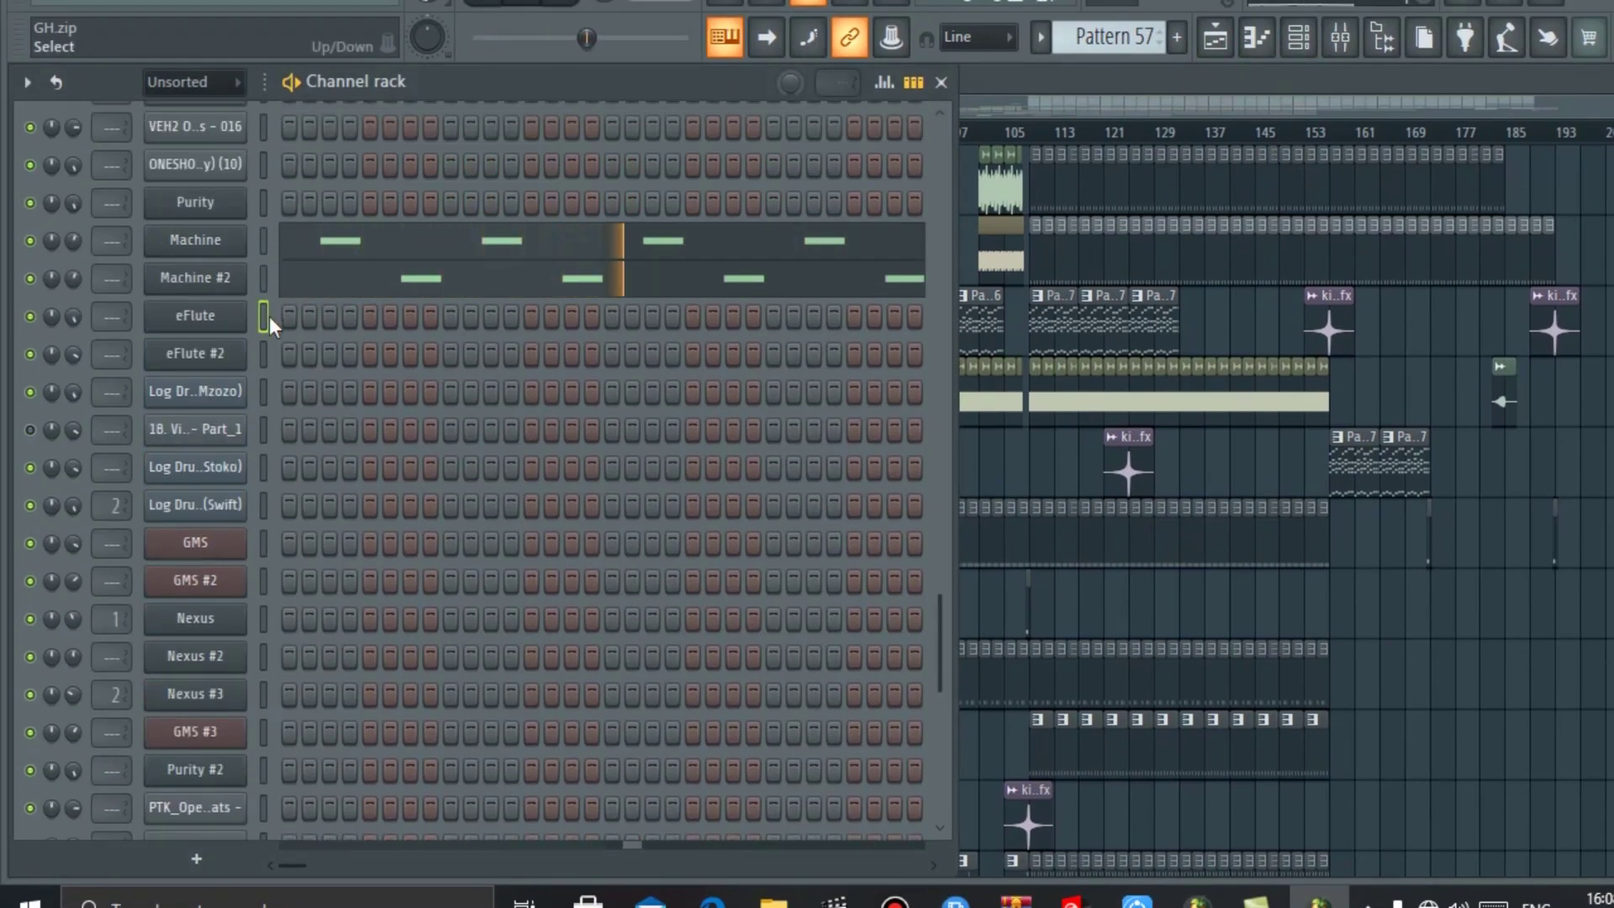
click(195, 241)
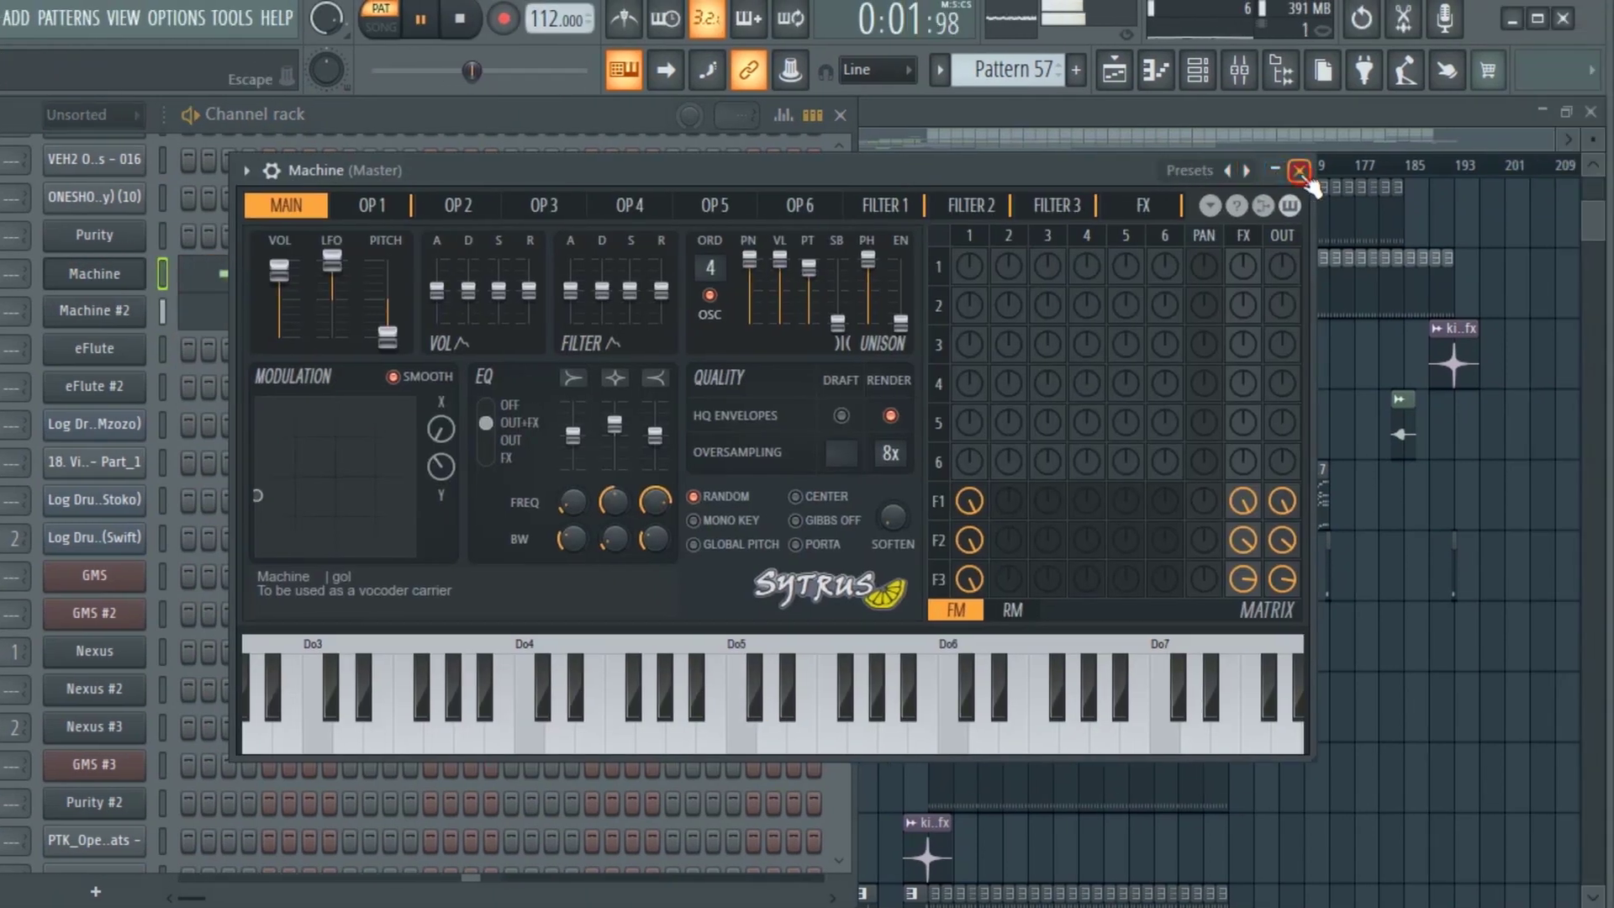
click(1300, 172)
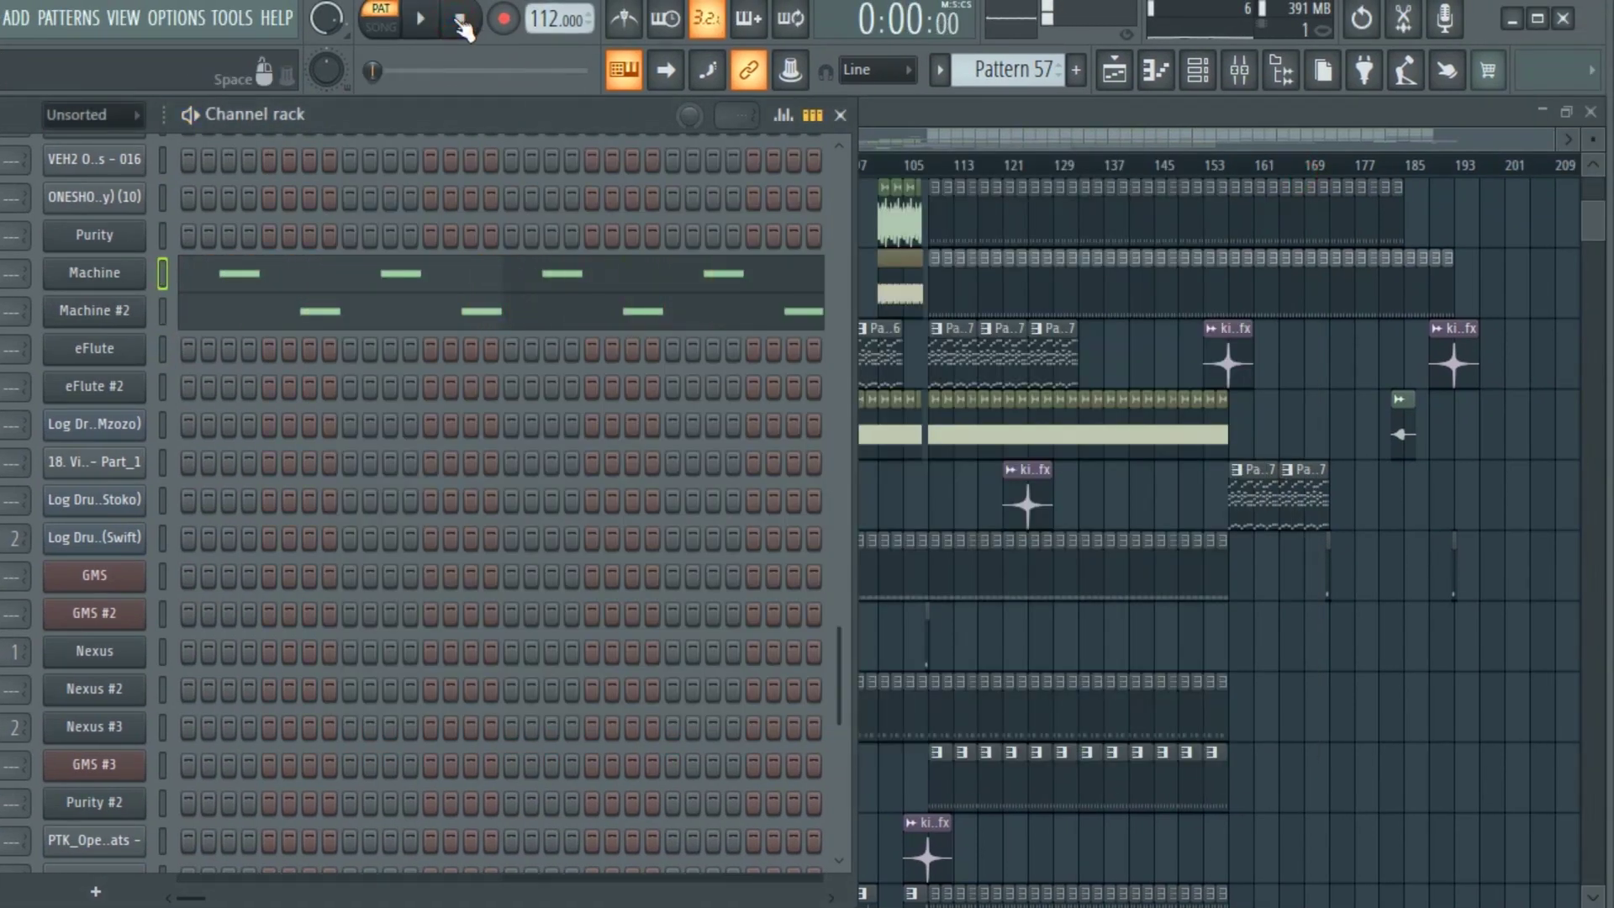
Play the full arrangement in song mode from around bar 49 and from around bar 75
key(F6)
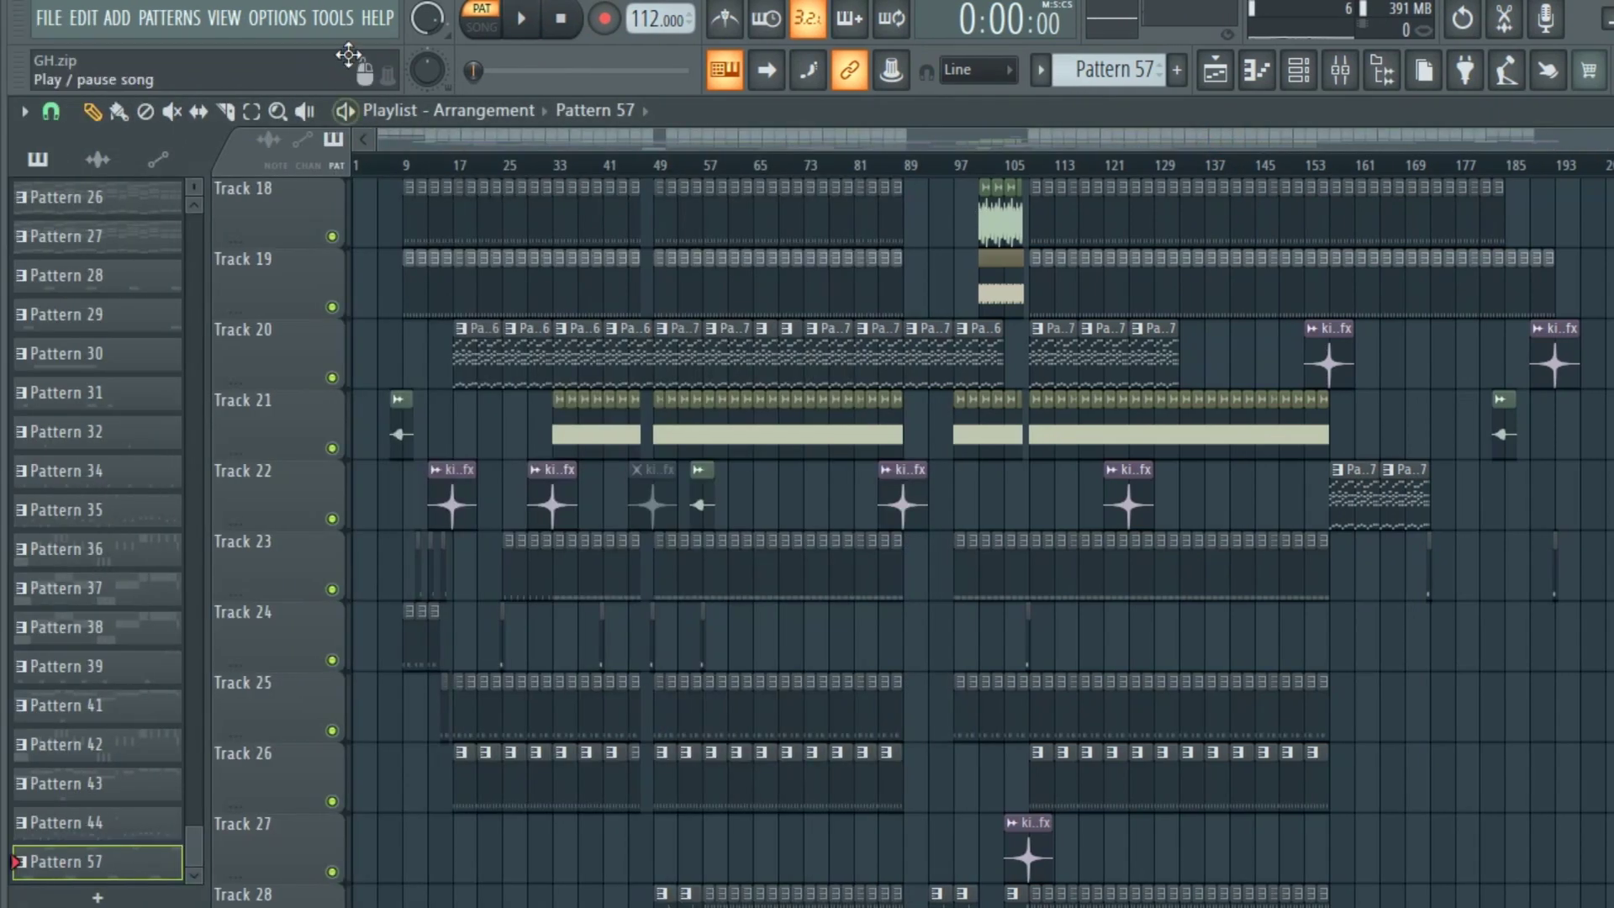
click(521, 21)
click(661, 163)
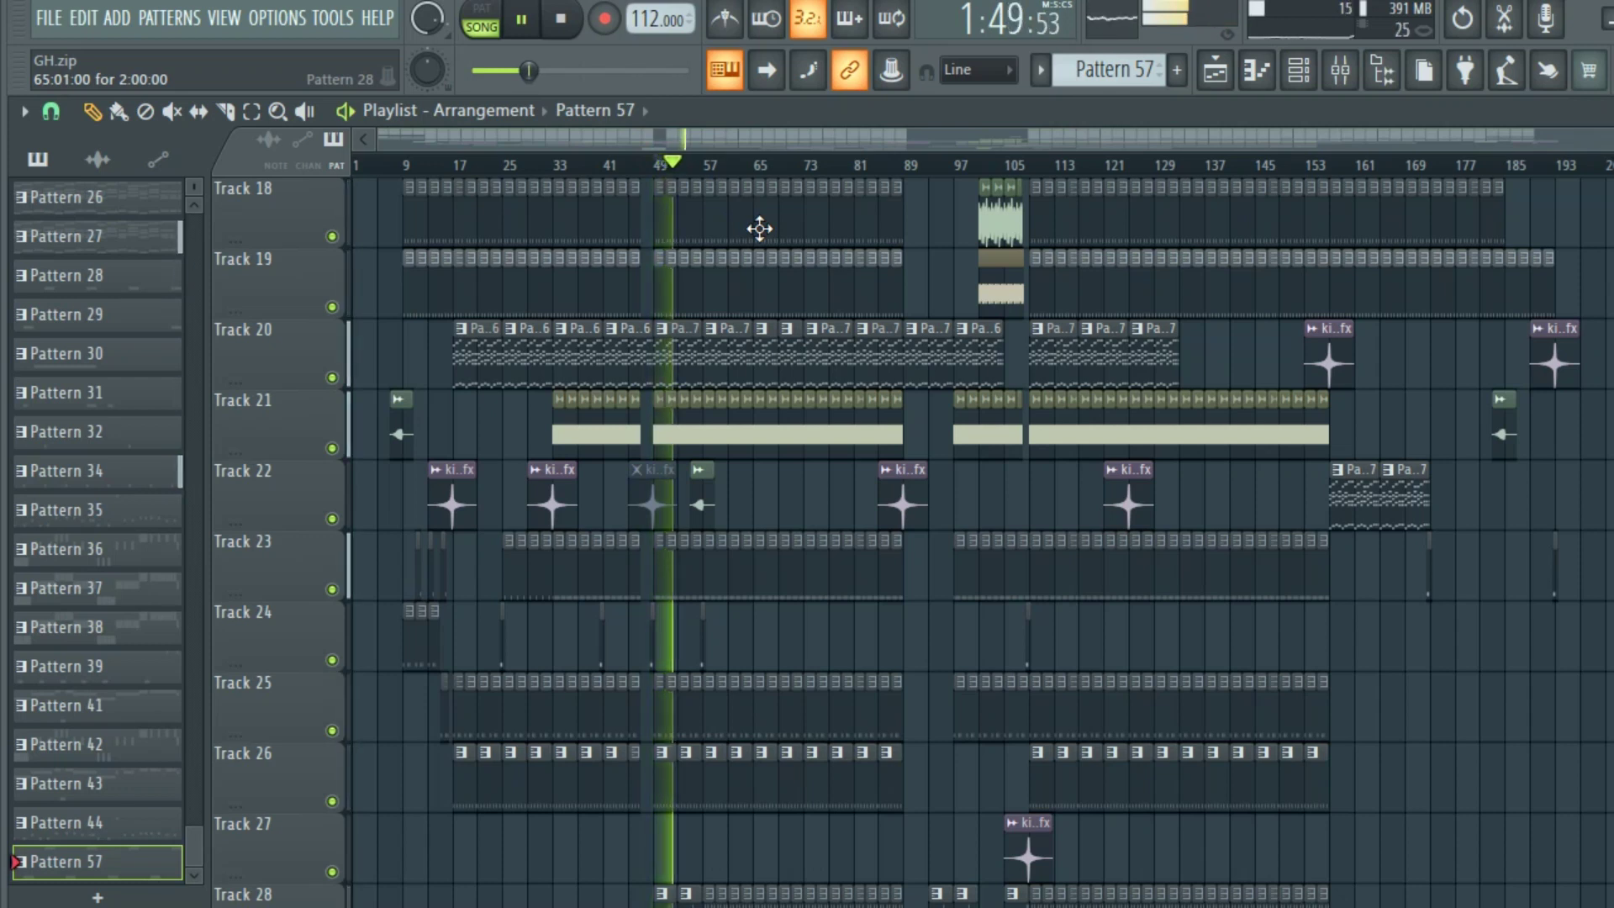
click(822, 166)
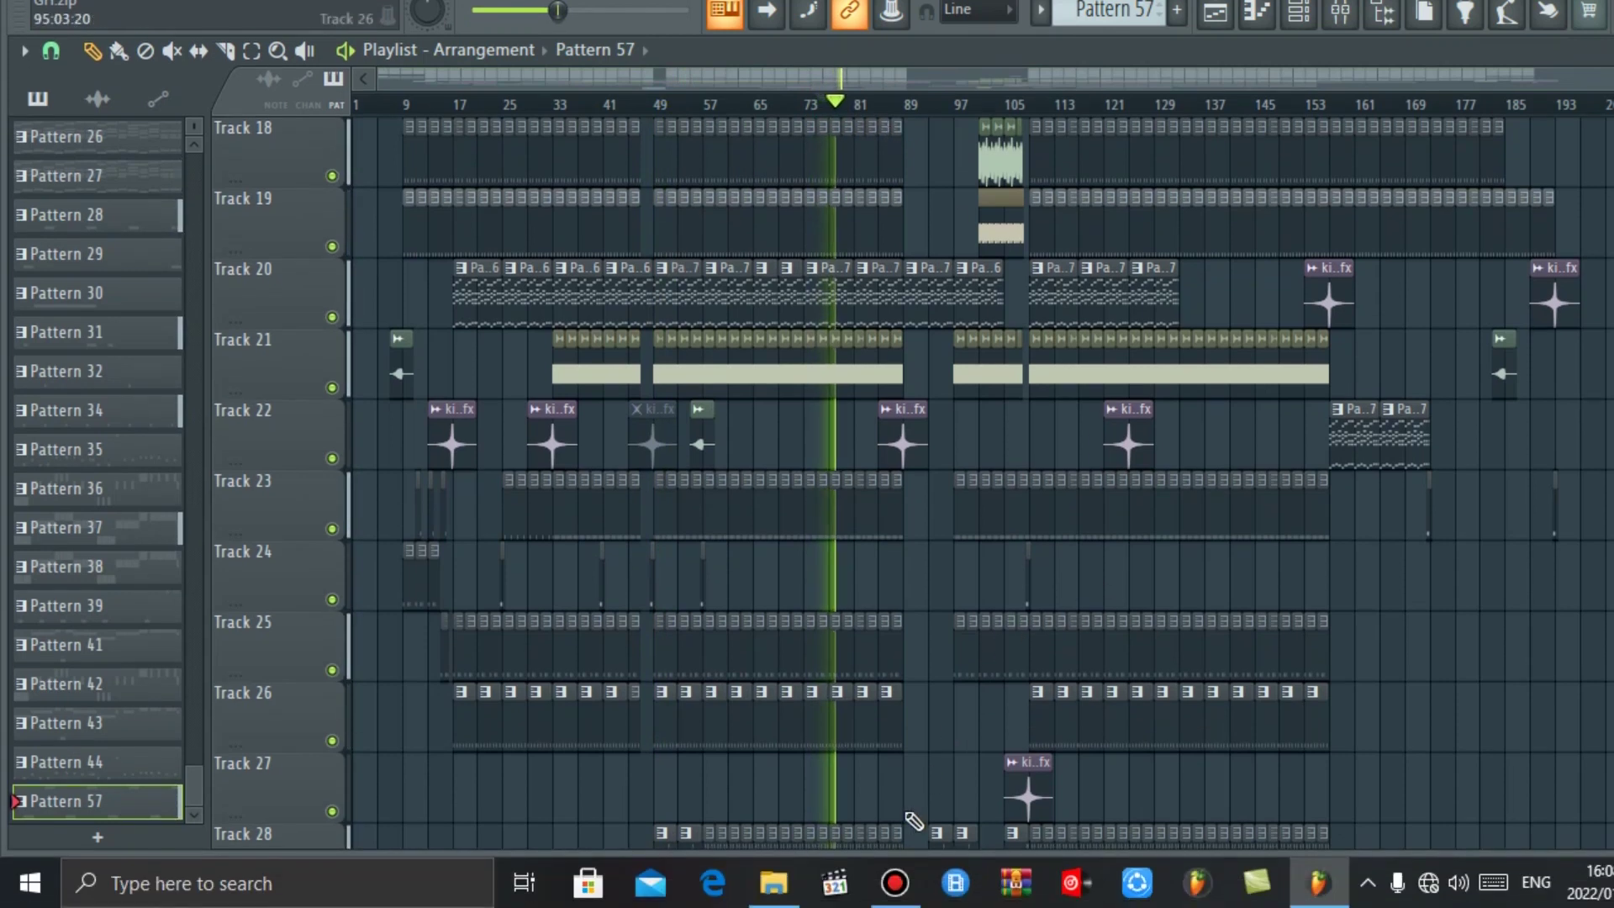
click(894, 883)
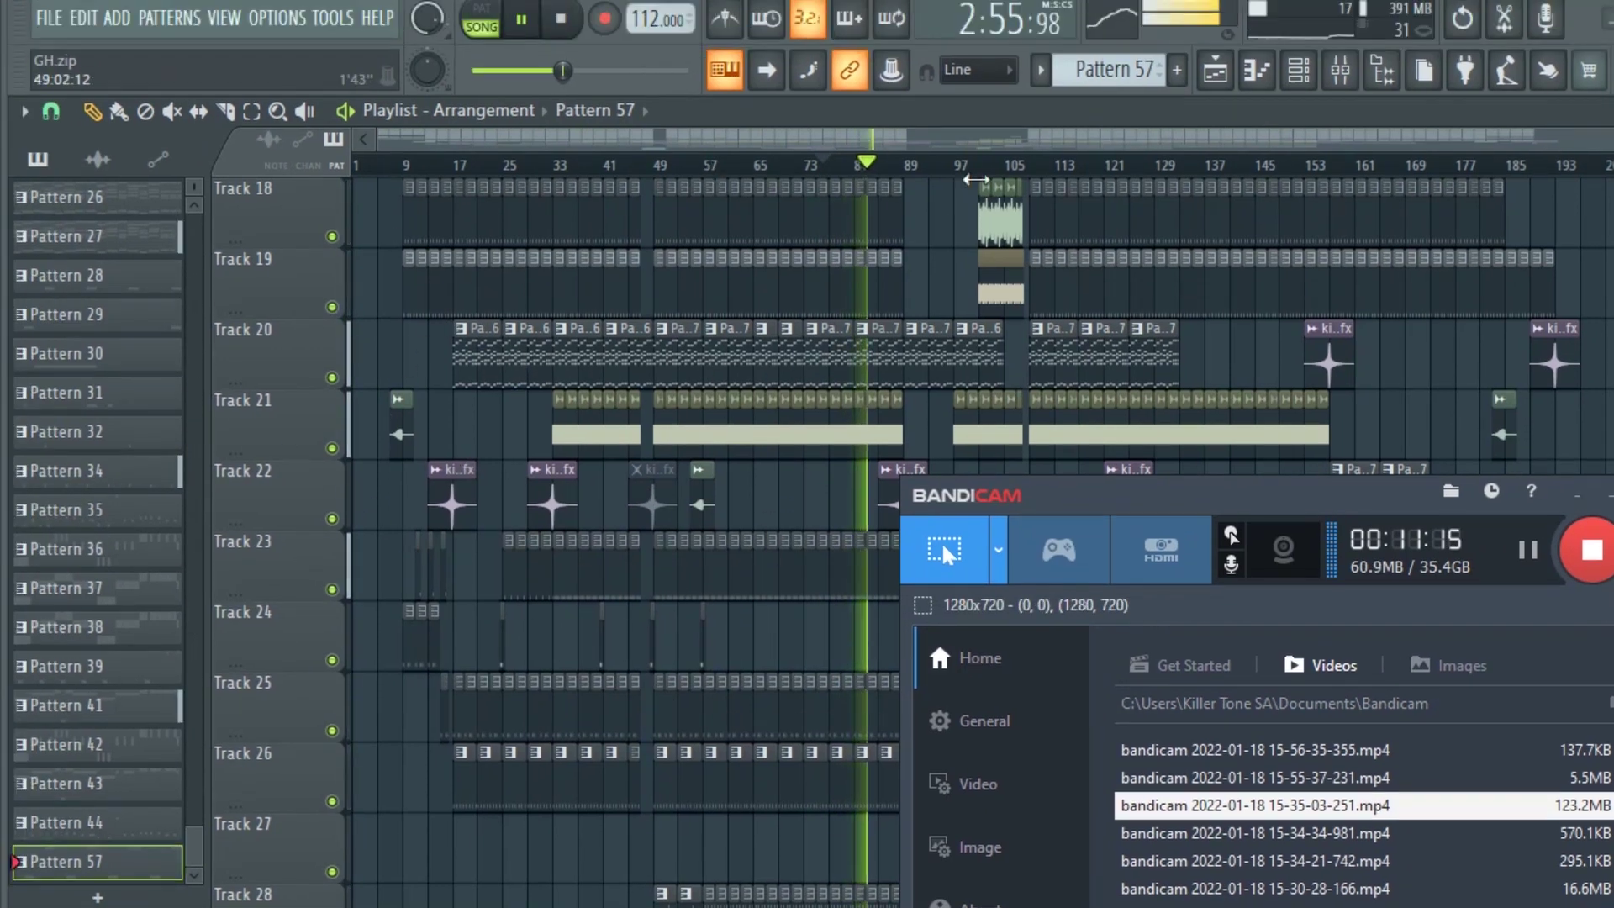
click(893, 907)
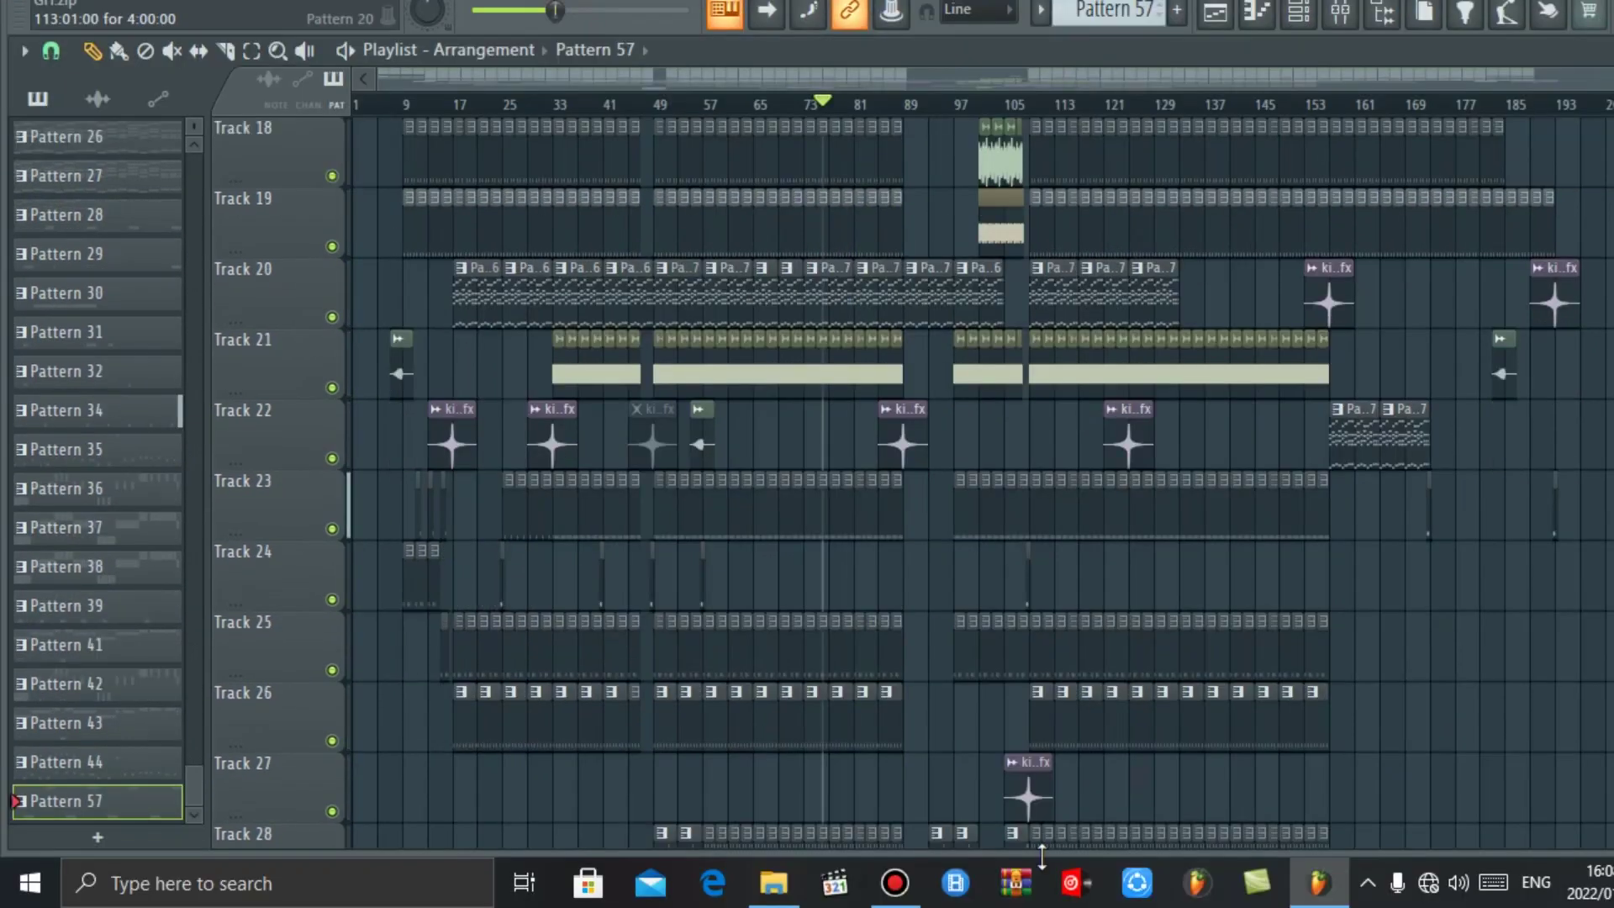
click(889, 896)
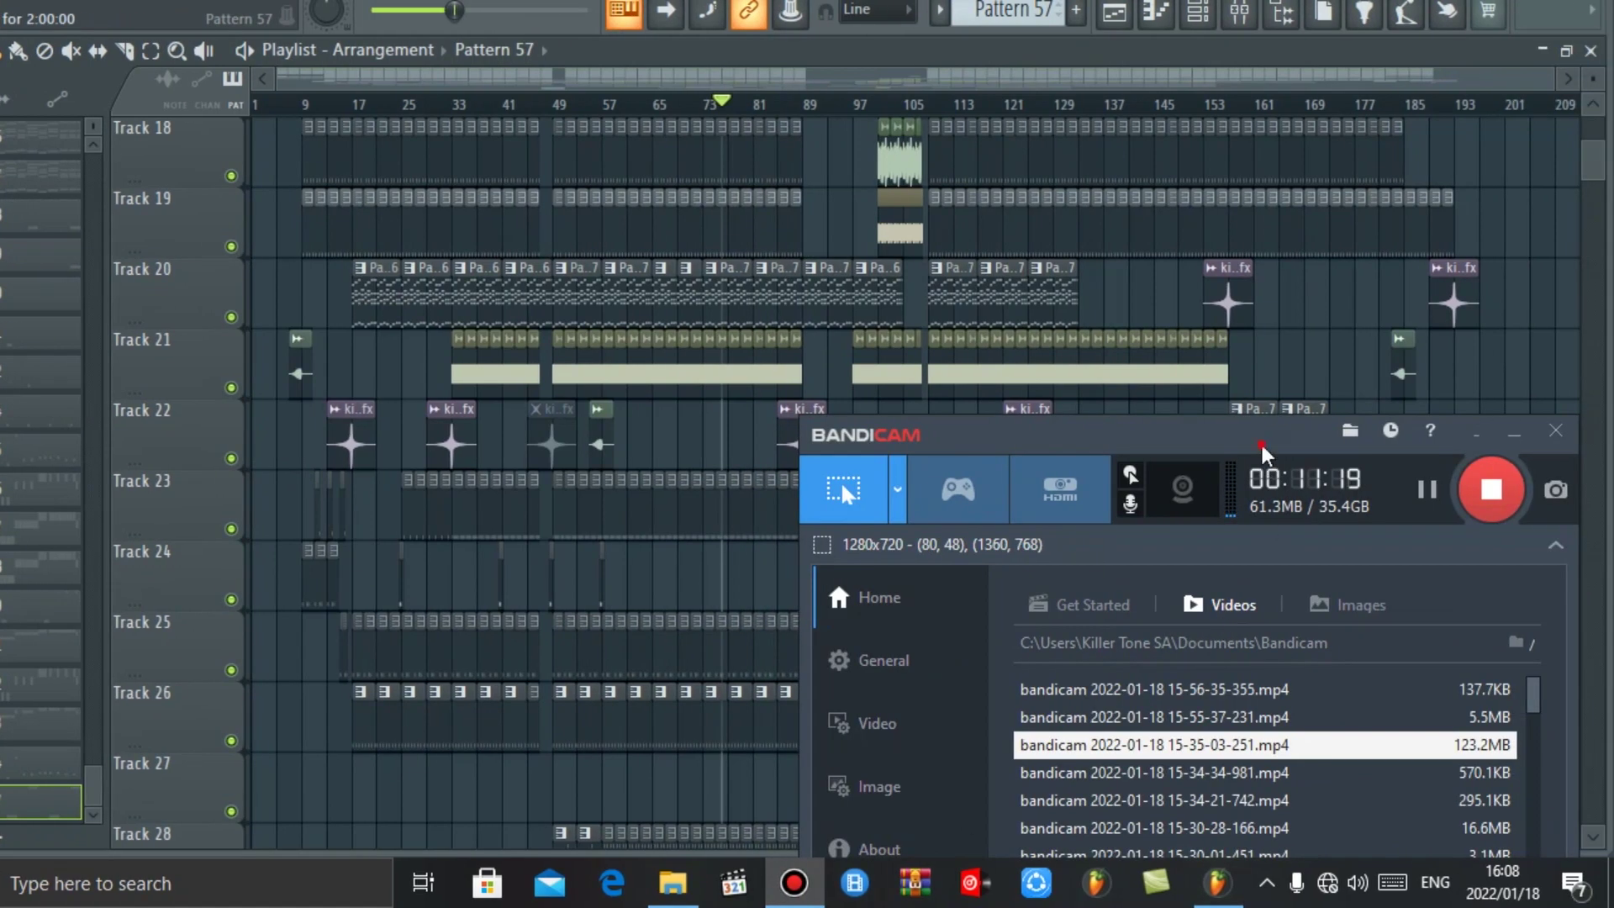
drag(1264, 454, 840, 244)
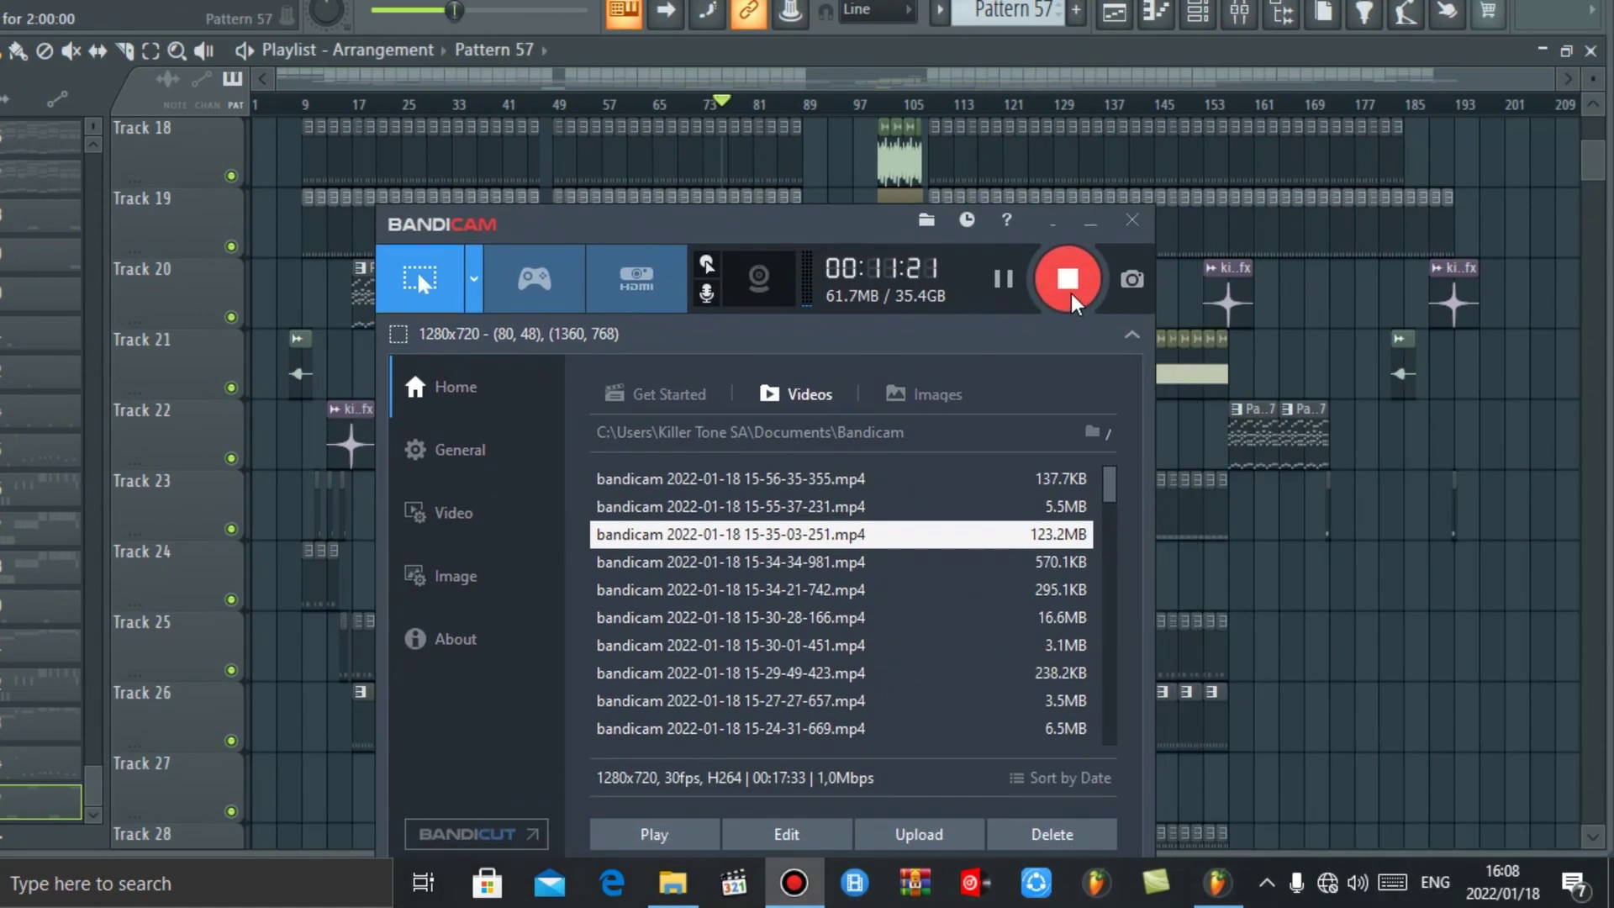